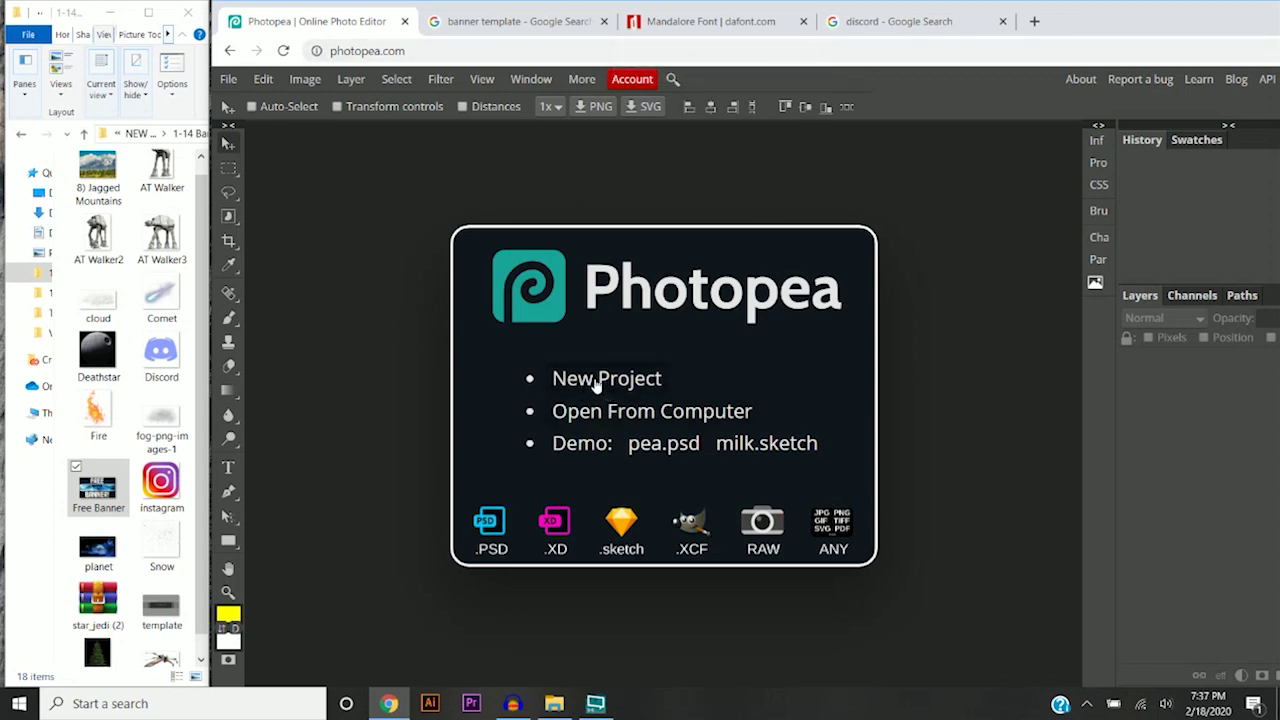
Create a new project 2560 px wide and 1440 px high at 300 DPI with a white background
left_click(596, 380)
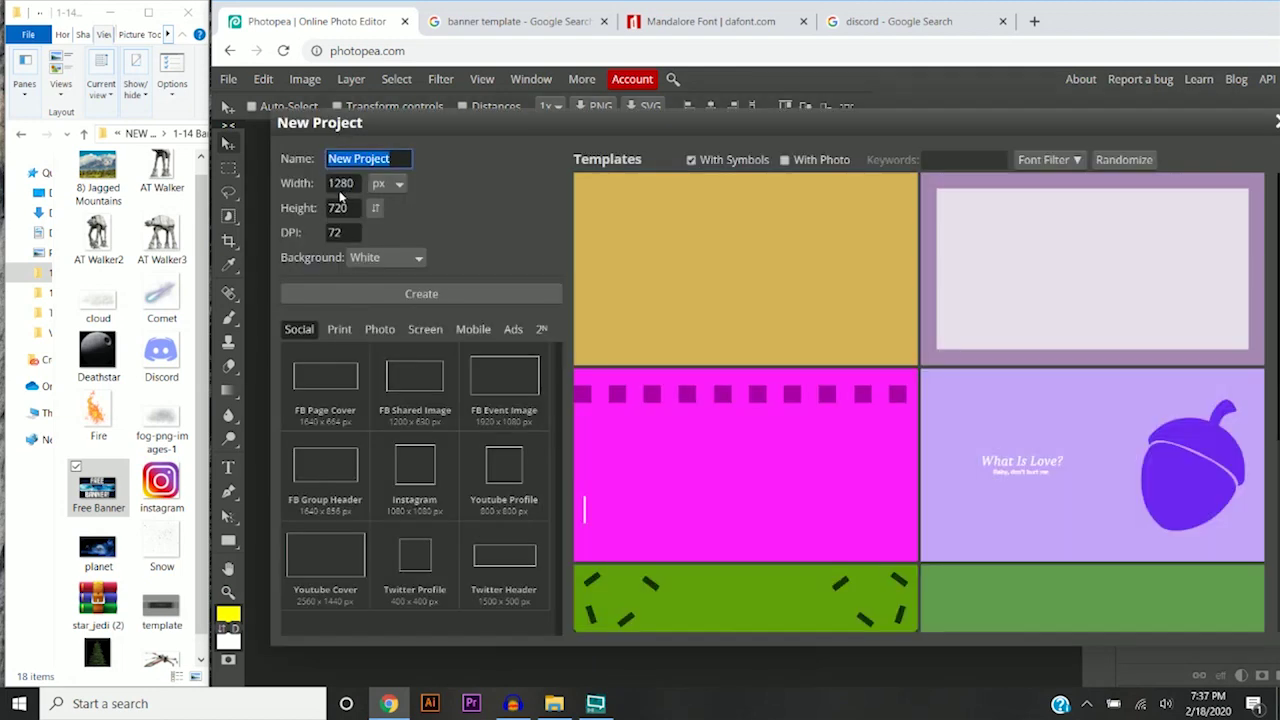
left_click_drag(354, 190, 312, 190)
type("2560")
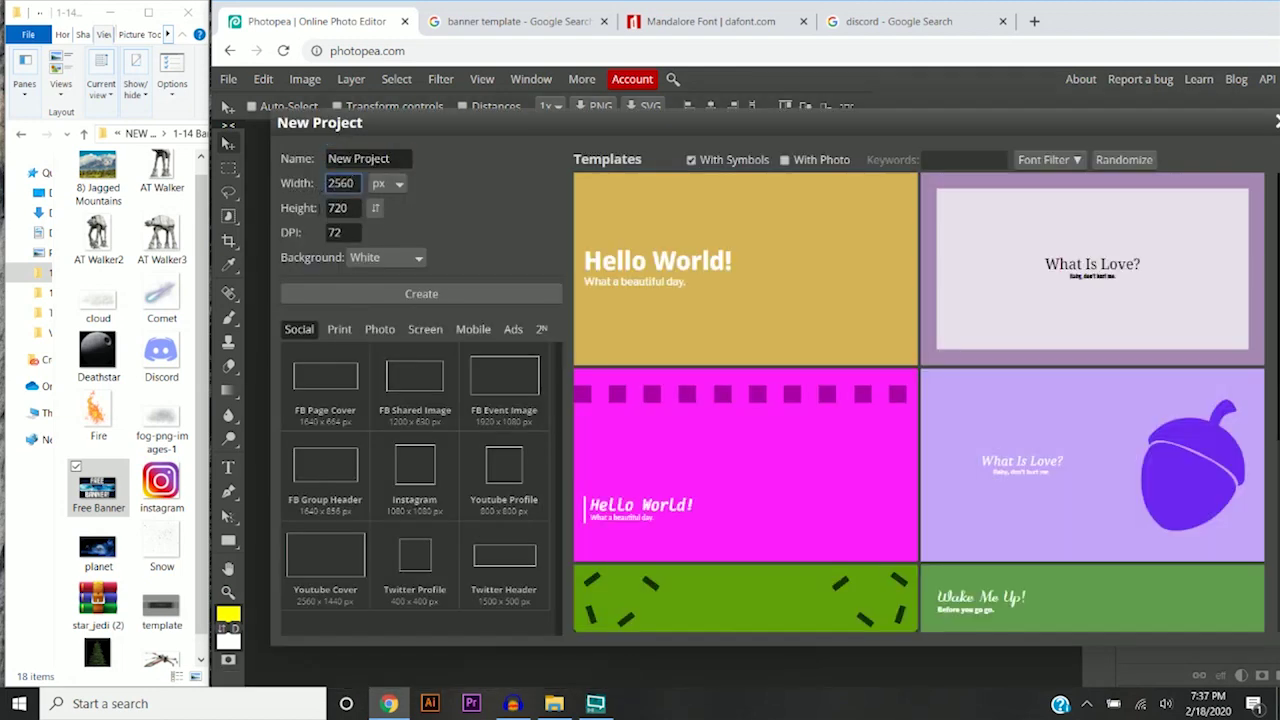
key("Tab")
type("1440")
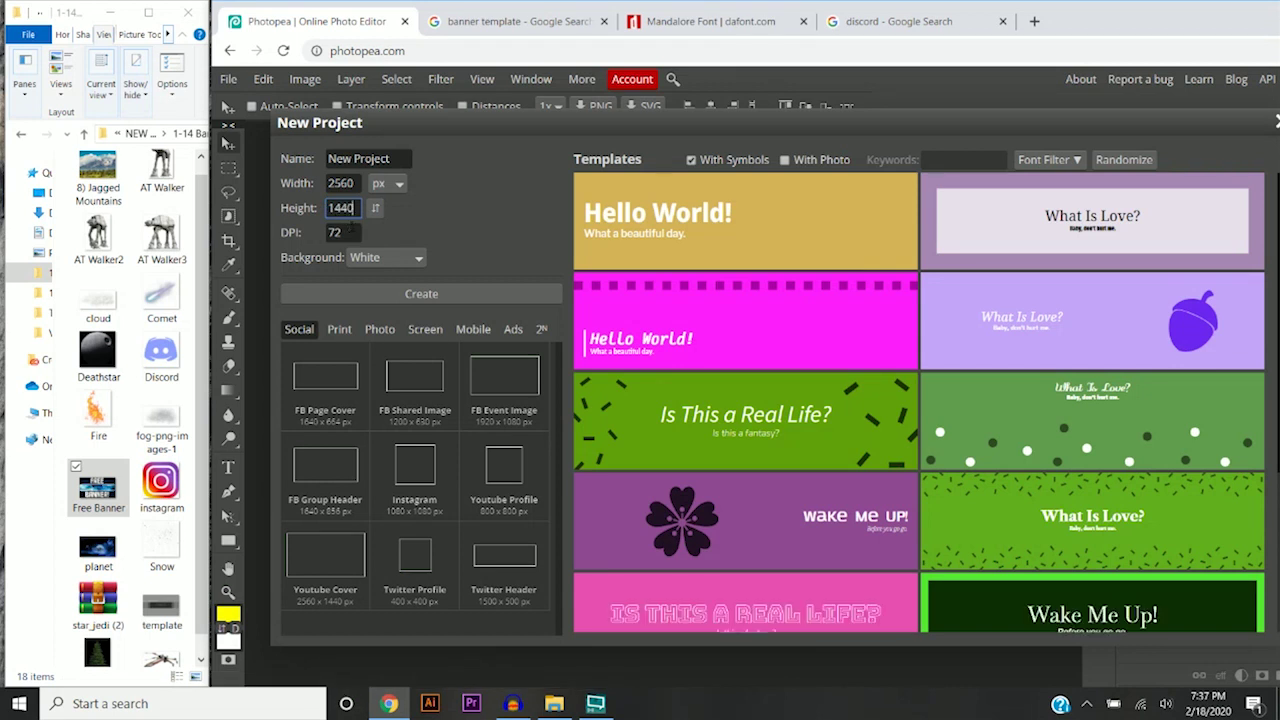
key("Tab")
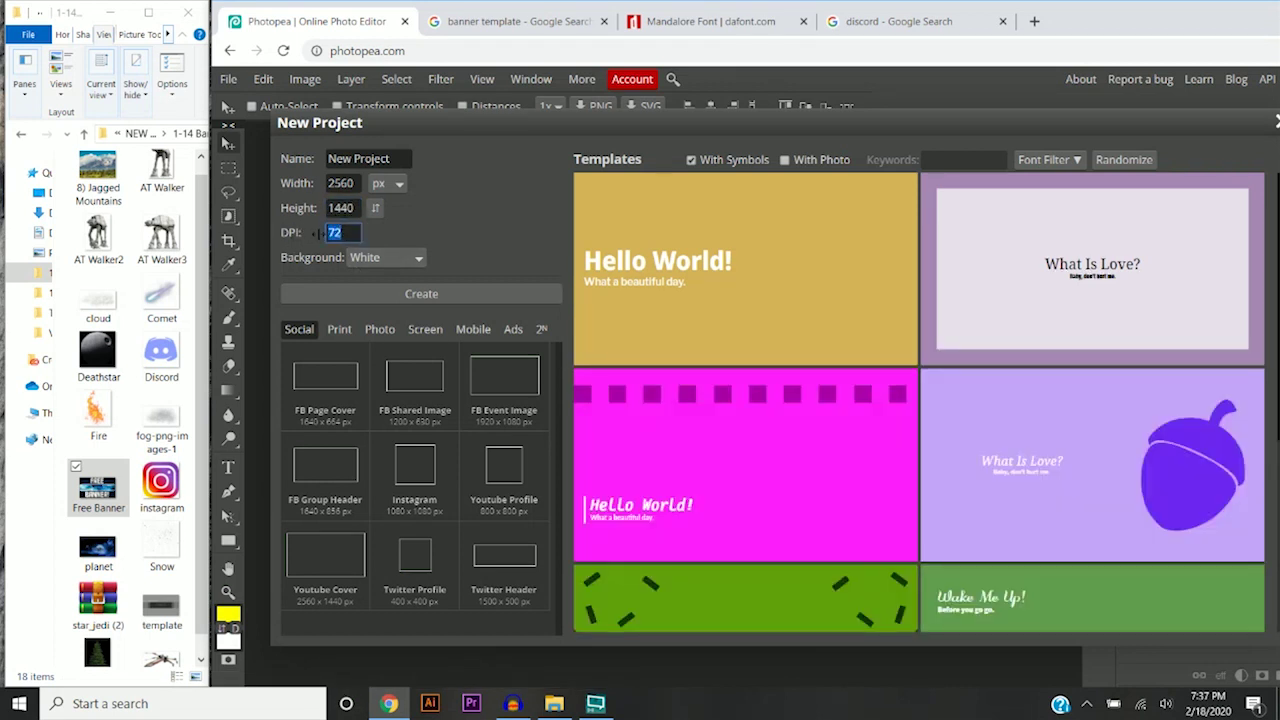
type("300")
key("Return")
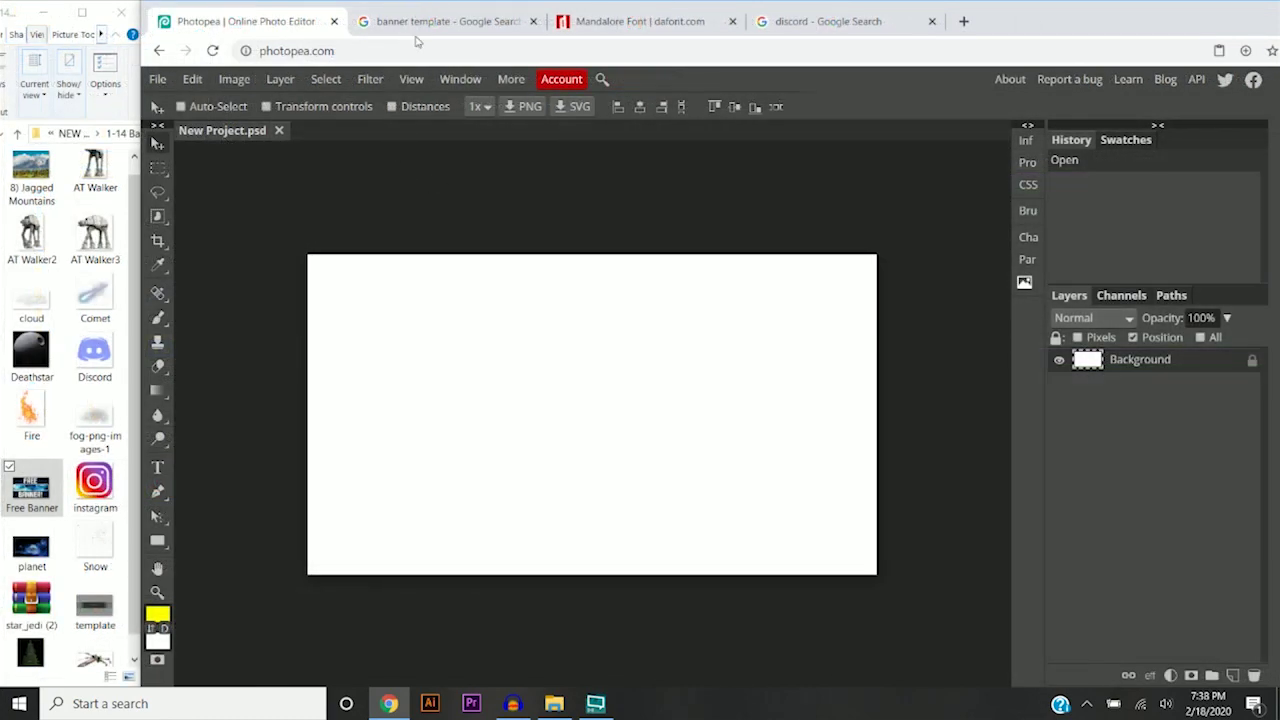
Preview the grey YouTube banner template image in the banner template search results, then close that page
left_click(418, 24)
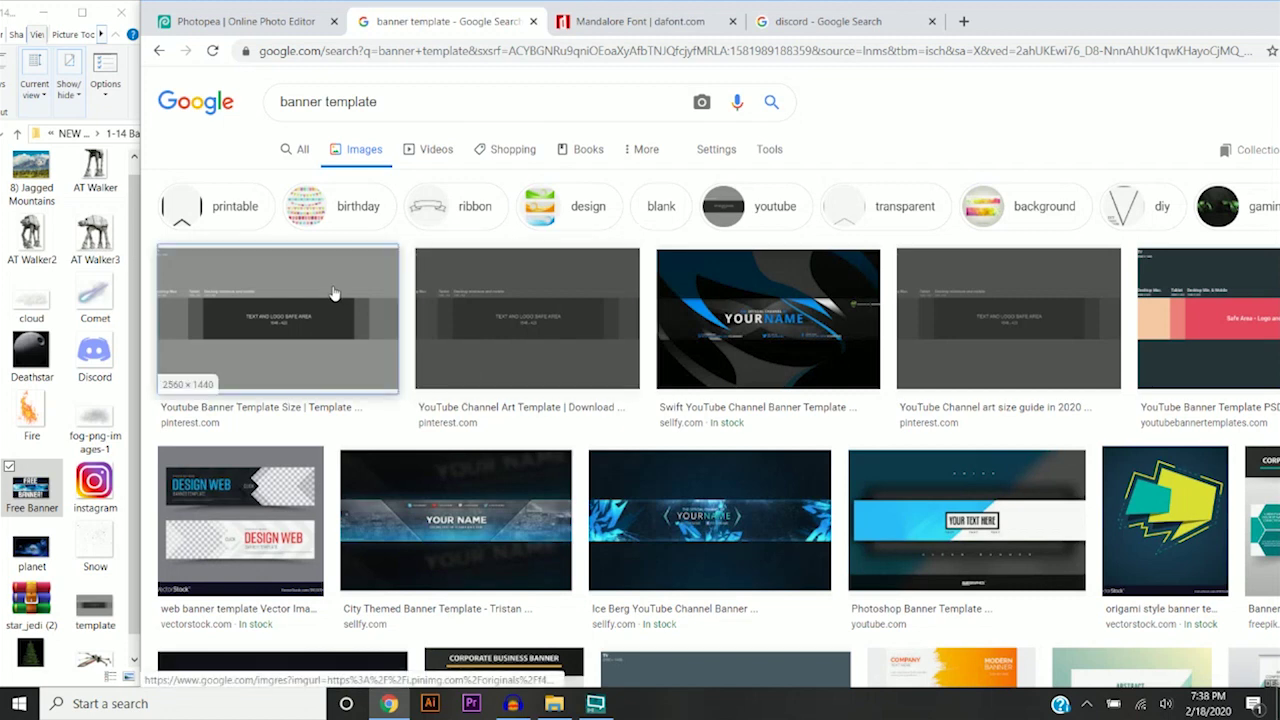
left_click(265, 310)
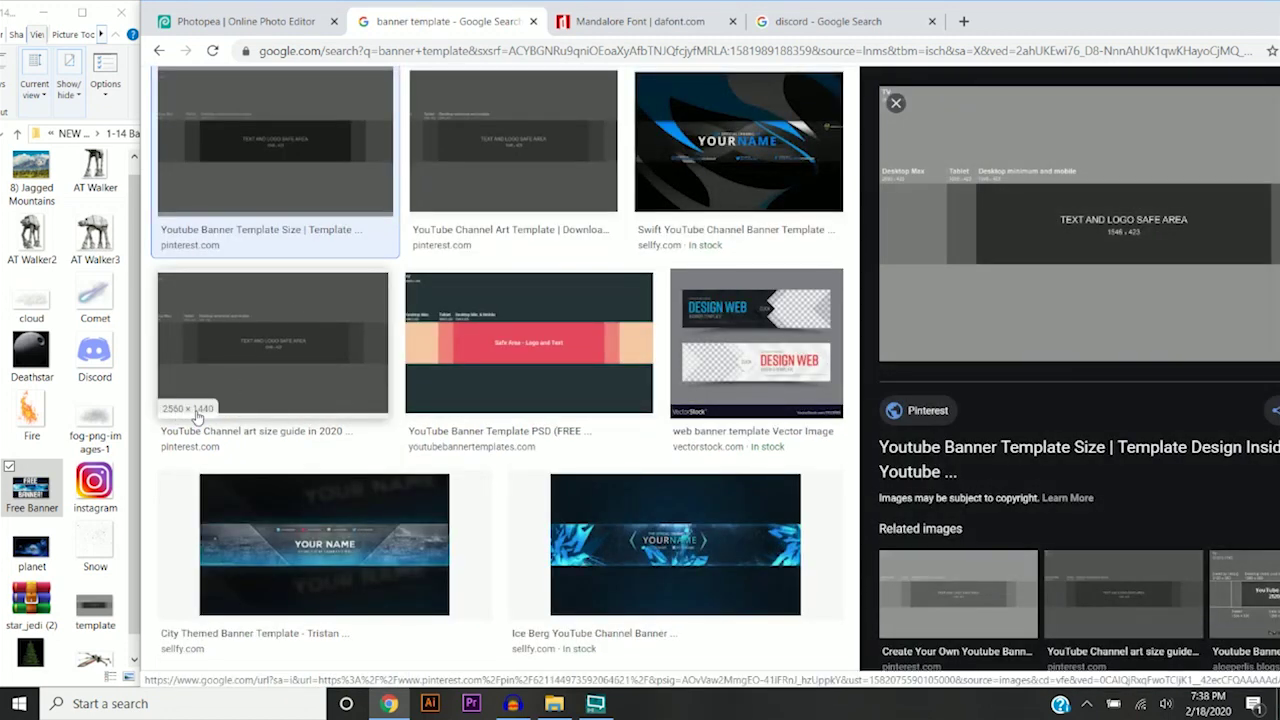
right_click(1019, 251)
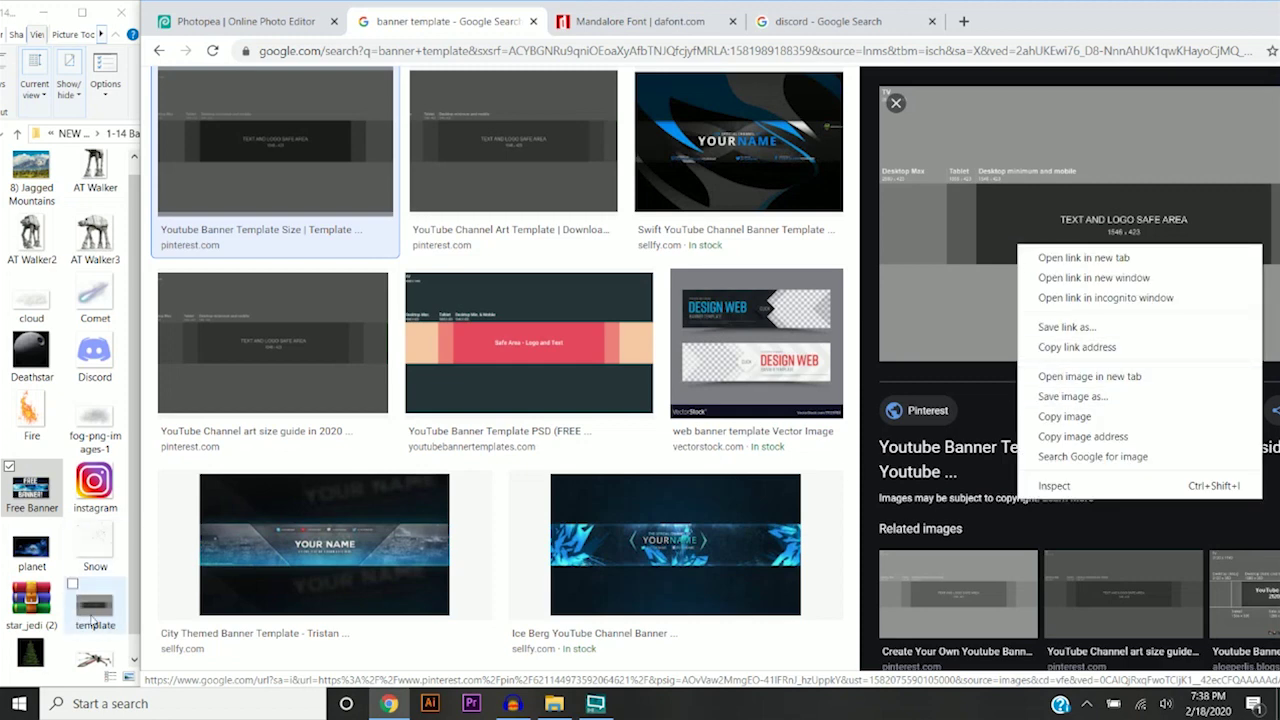
key("ctrl+w")
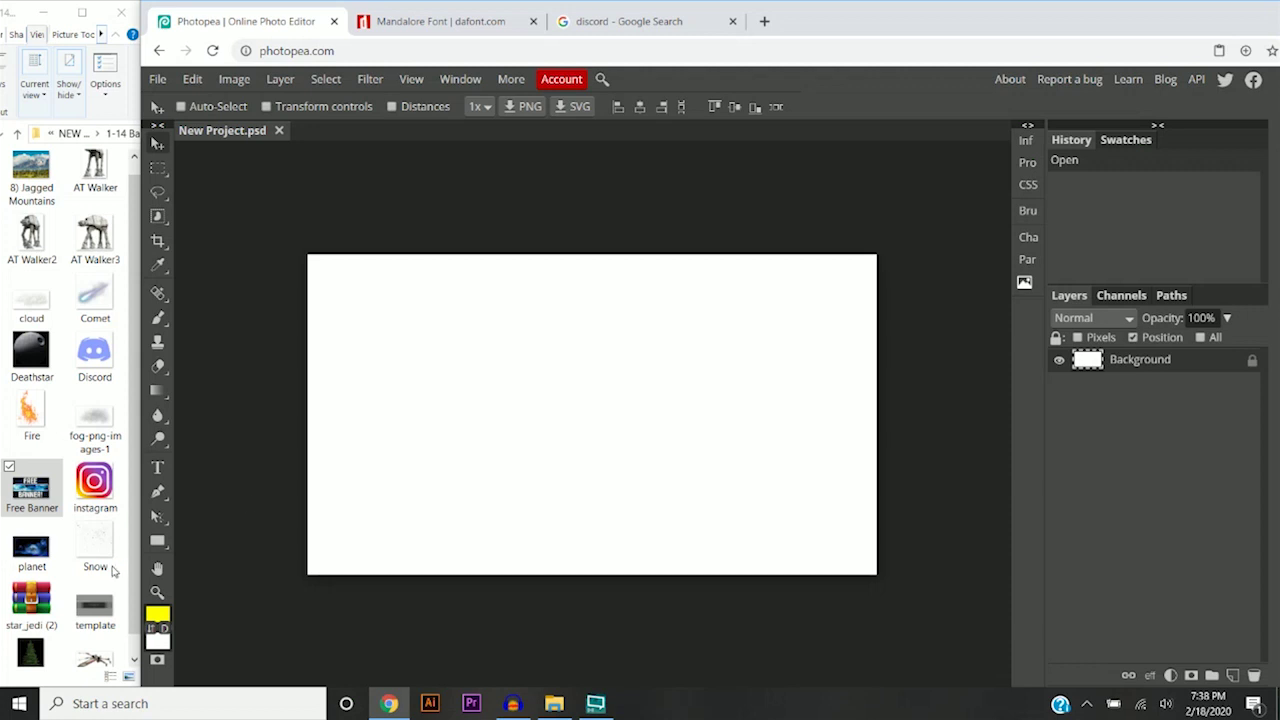
Place the template image file from the banner folder onto the blank canvas as a new layer
left_click(100, 611)
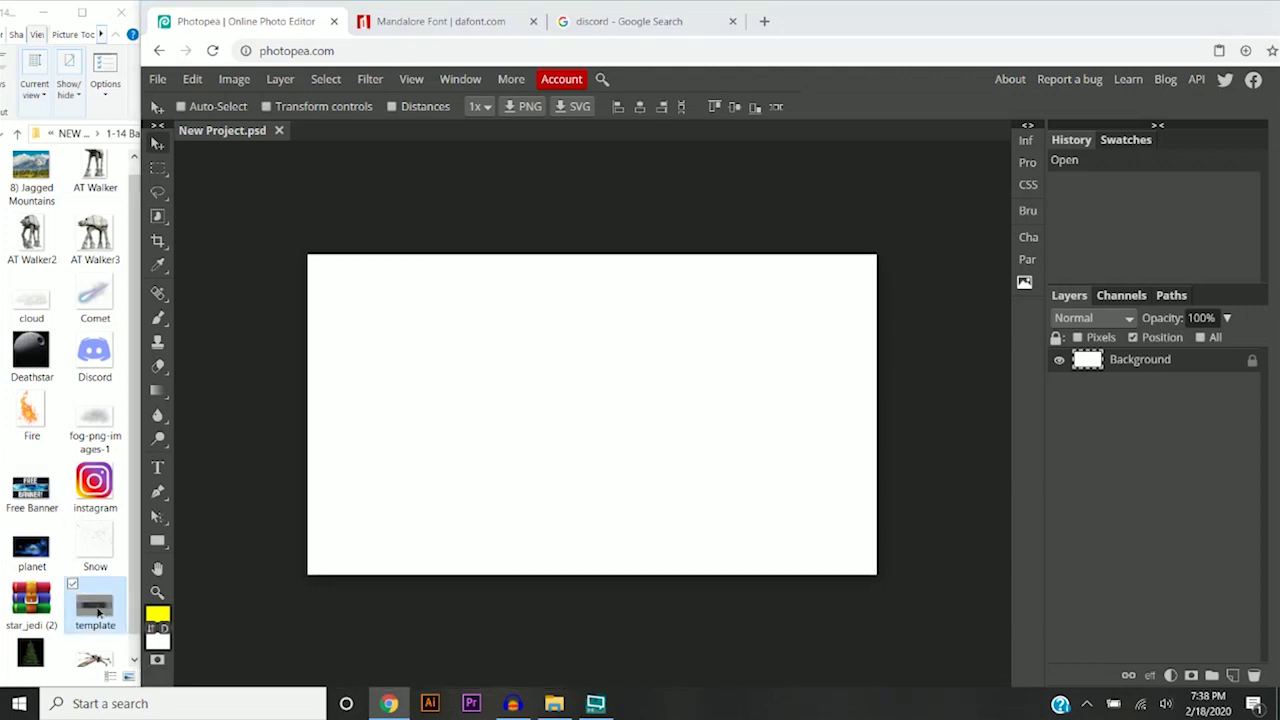
left_click_drag(98, 611, 525, 447)
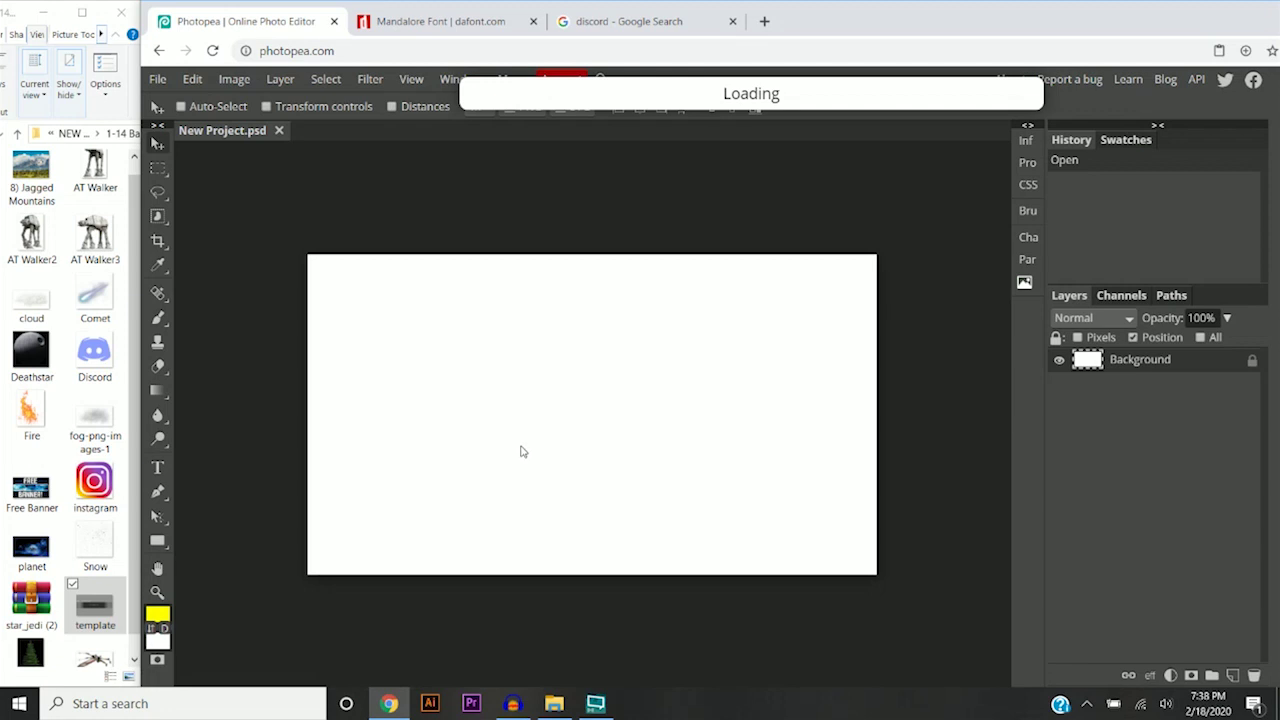
key("Return")
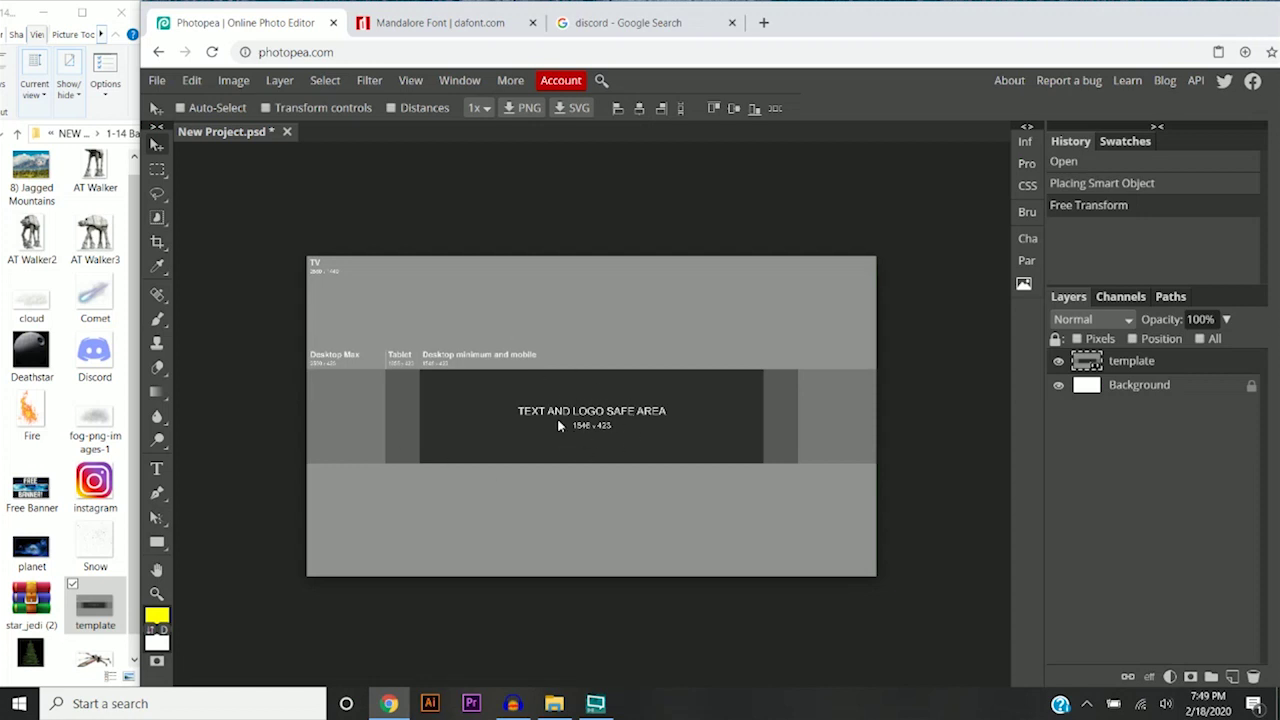
Browse the Sci-fi fonts in dafont's Techno theme and return to the Mandalore font page
left_click(441, 23)
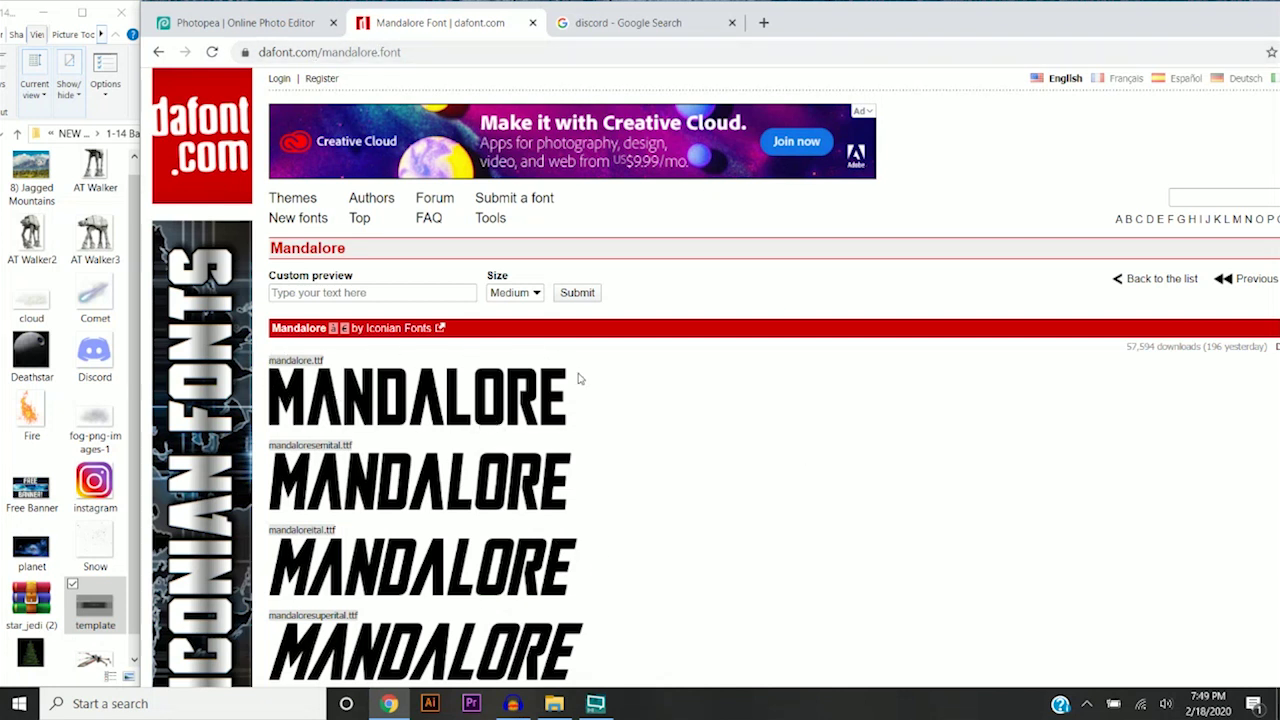
left_click(291, 205)
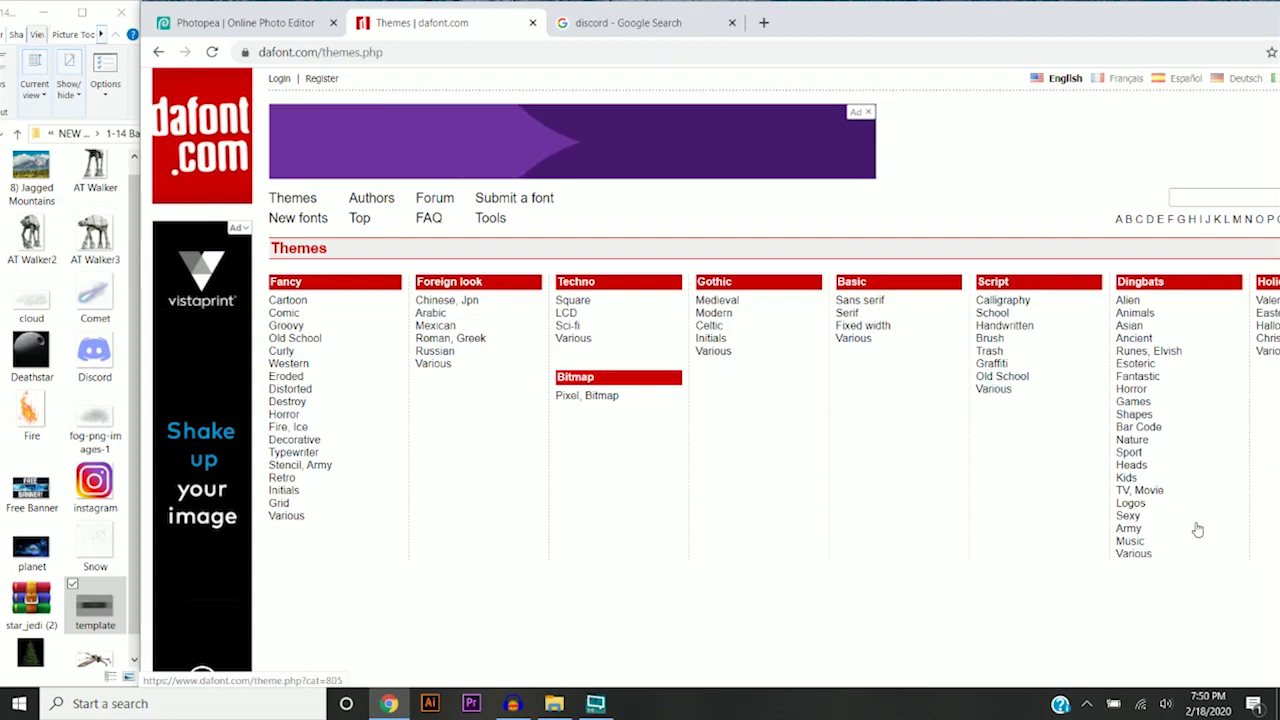
left_click(569, 328)
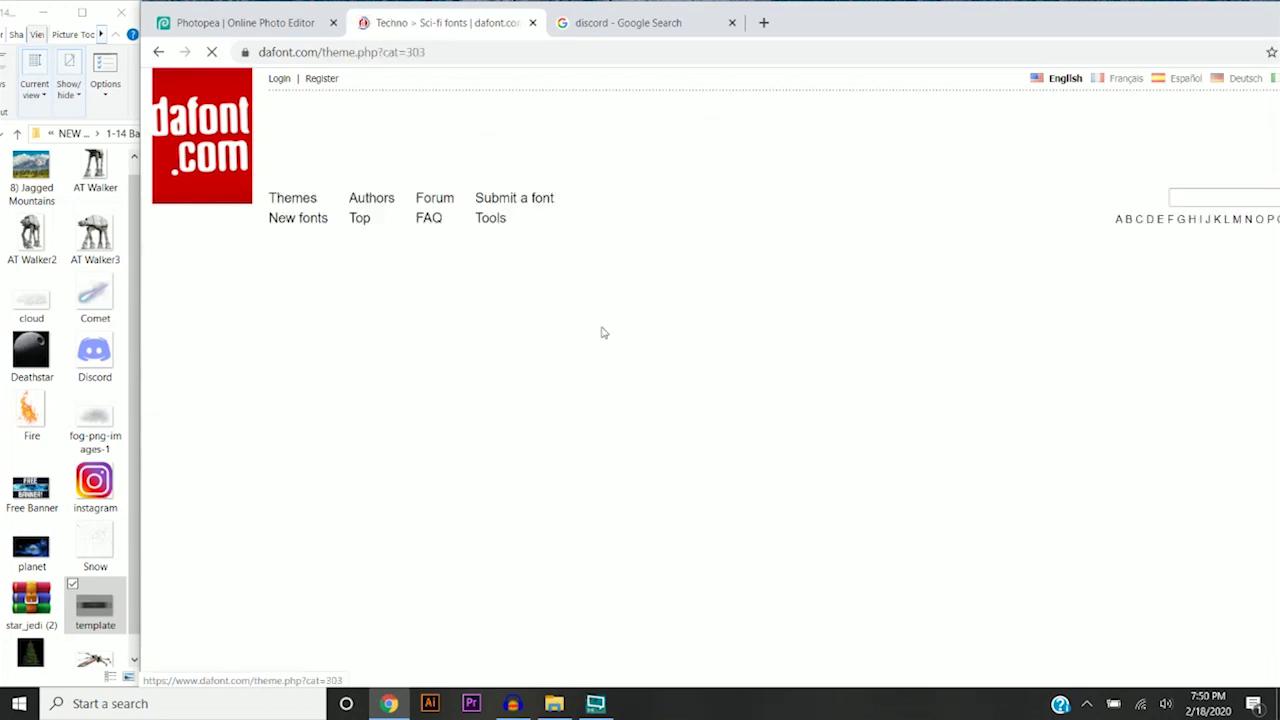
scroll(604, 335, "down", 4)
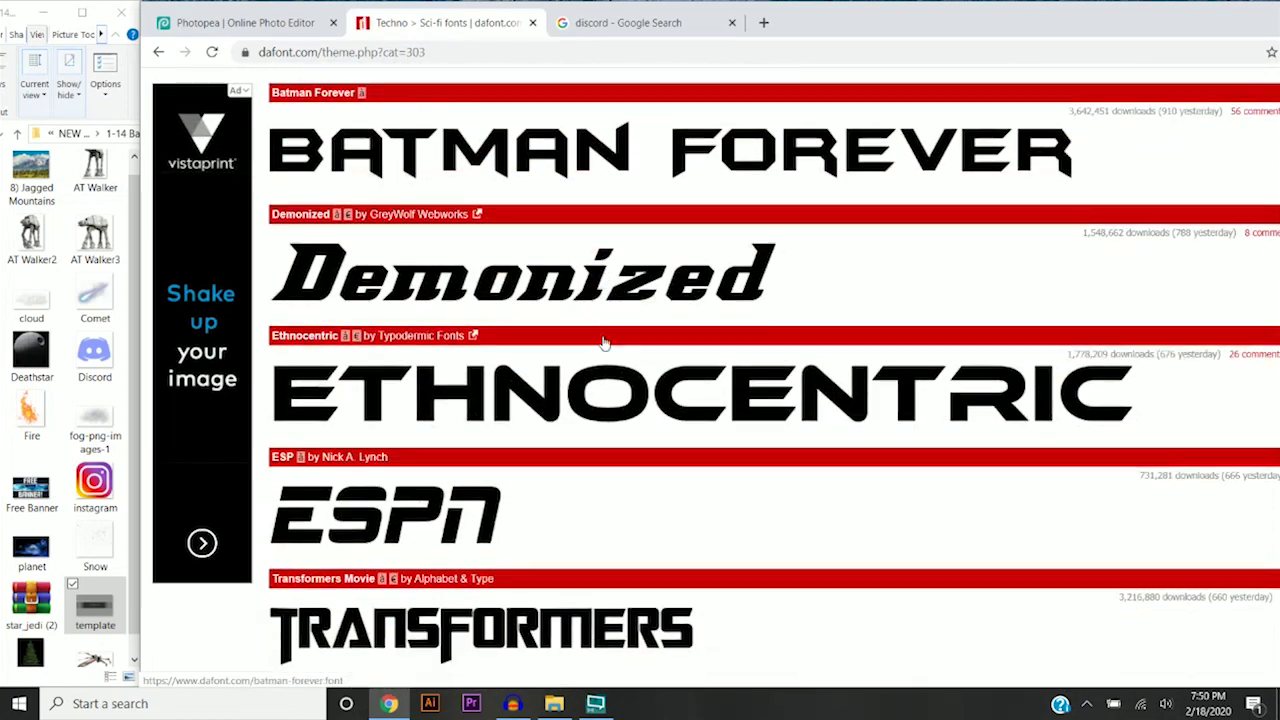
scroll(600, 345, "down", 2)
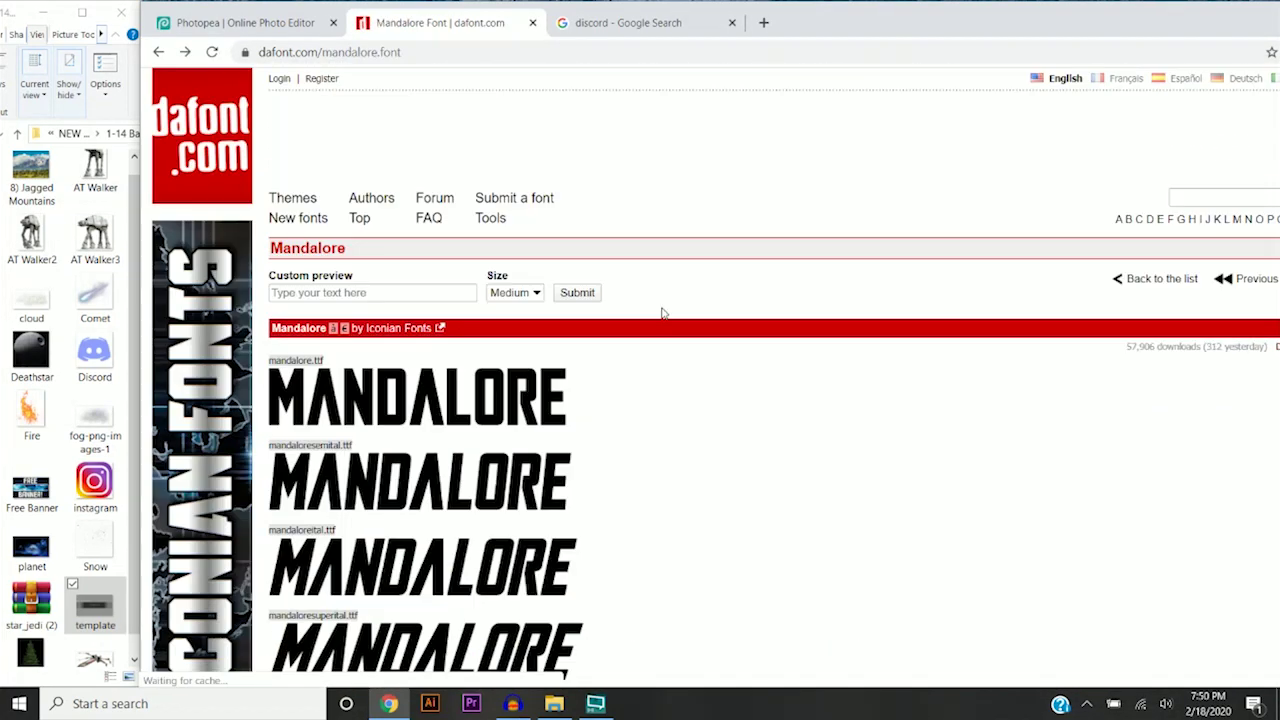
scroll(663, 309, "down", 1)
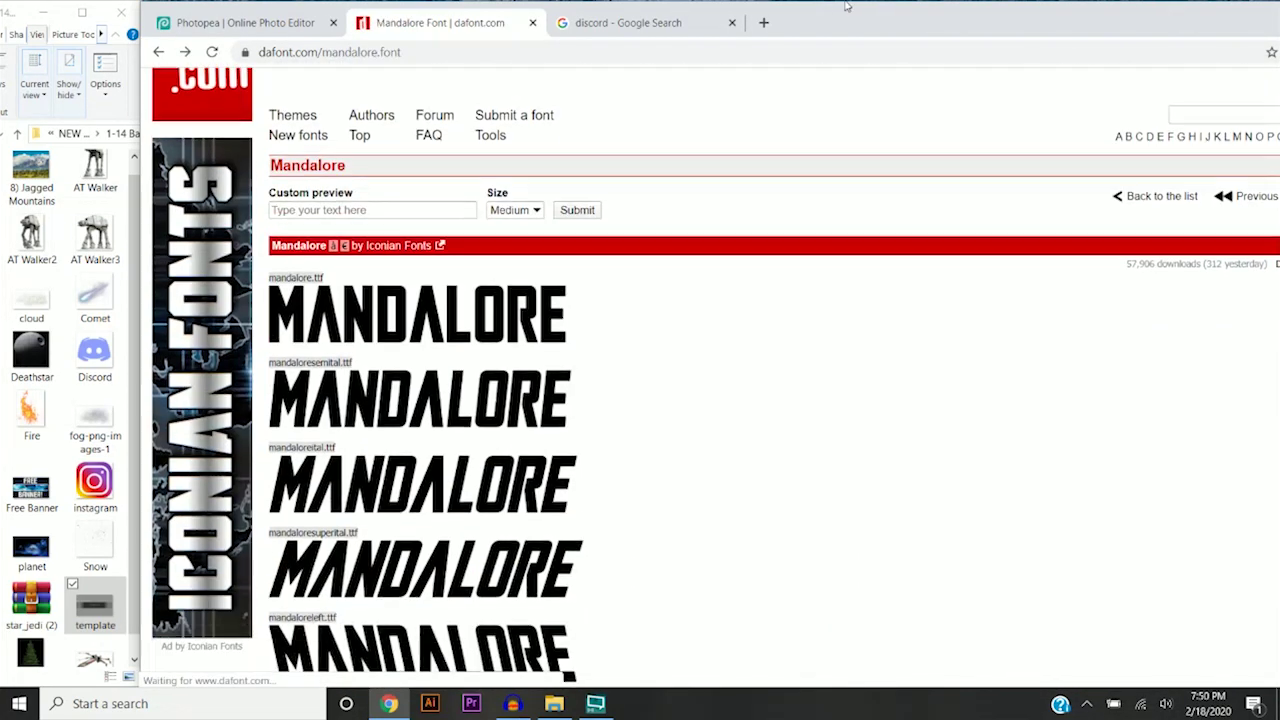
Download the Mandalore font archive, show it in its folder and move the zip file onto the desktop
double_click(860, 29)
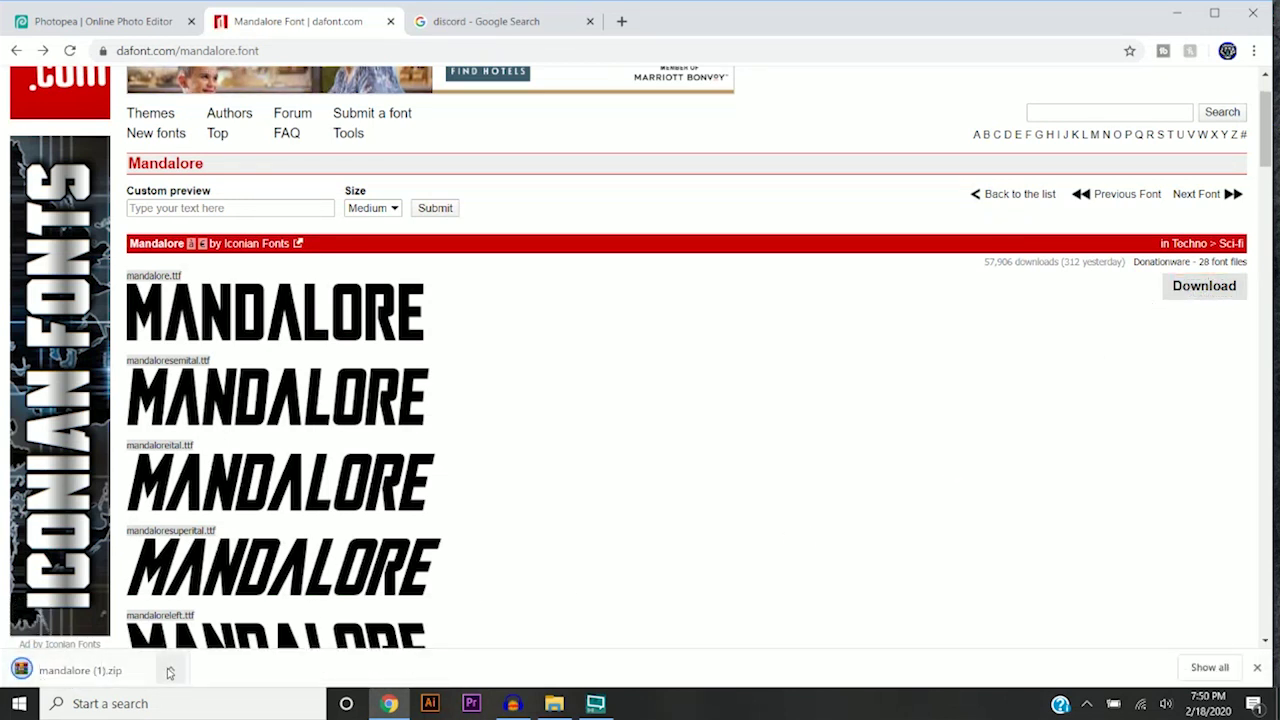
left_click(171, 669)
left_click(203, 611)
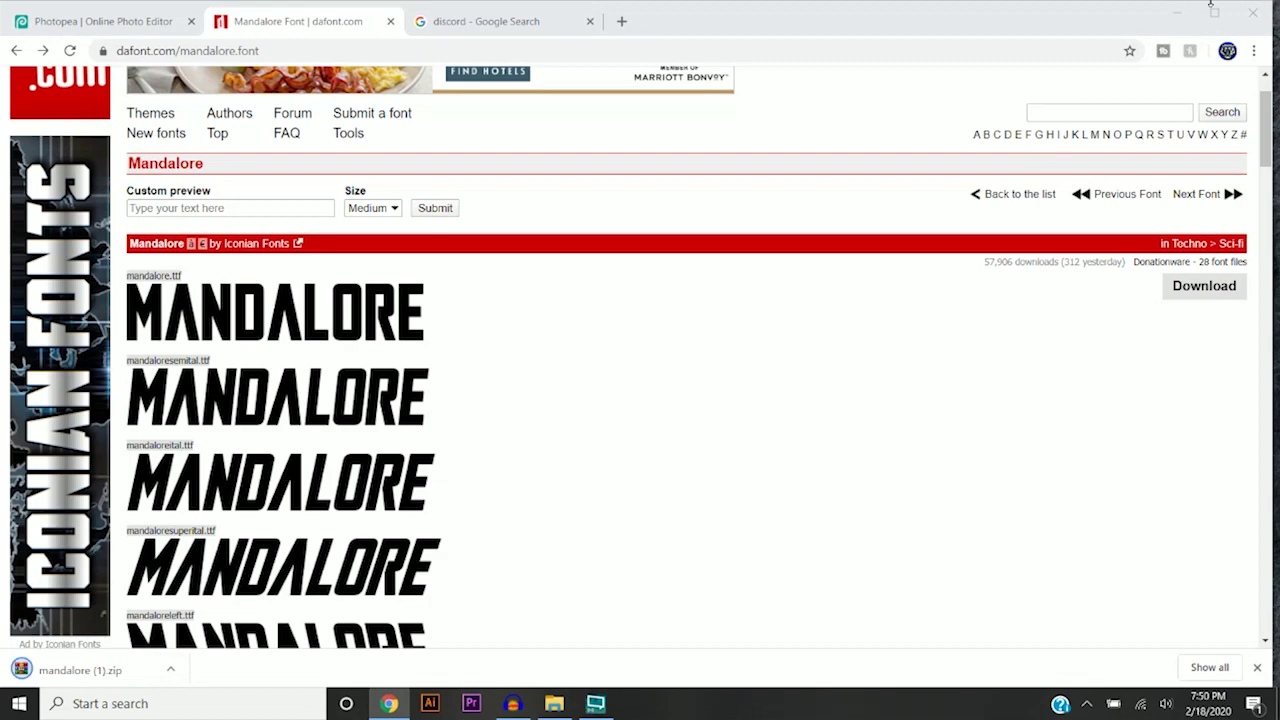
left_click(1176, 19)
left_click_drag(150, 227, 733, 221)
Switch back to Photopea and load the Mandalore font zip from the desktop into it
left_click(388, 705)
left_click(80, 22)
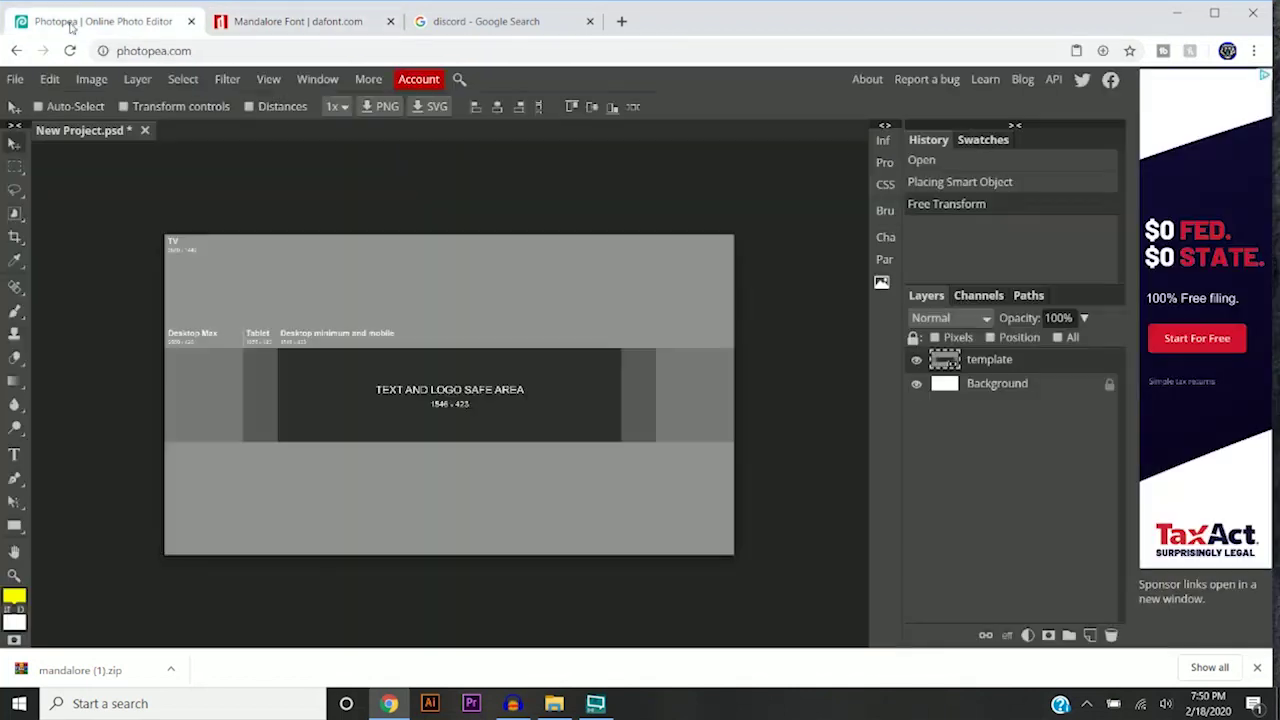
left_click_drag(842, 5, 237, 5)
left_click_drag(729, 195, 110, 345)
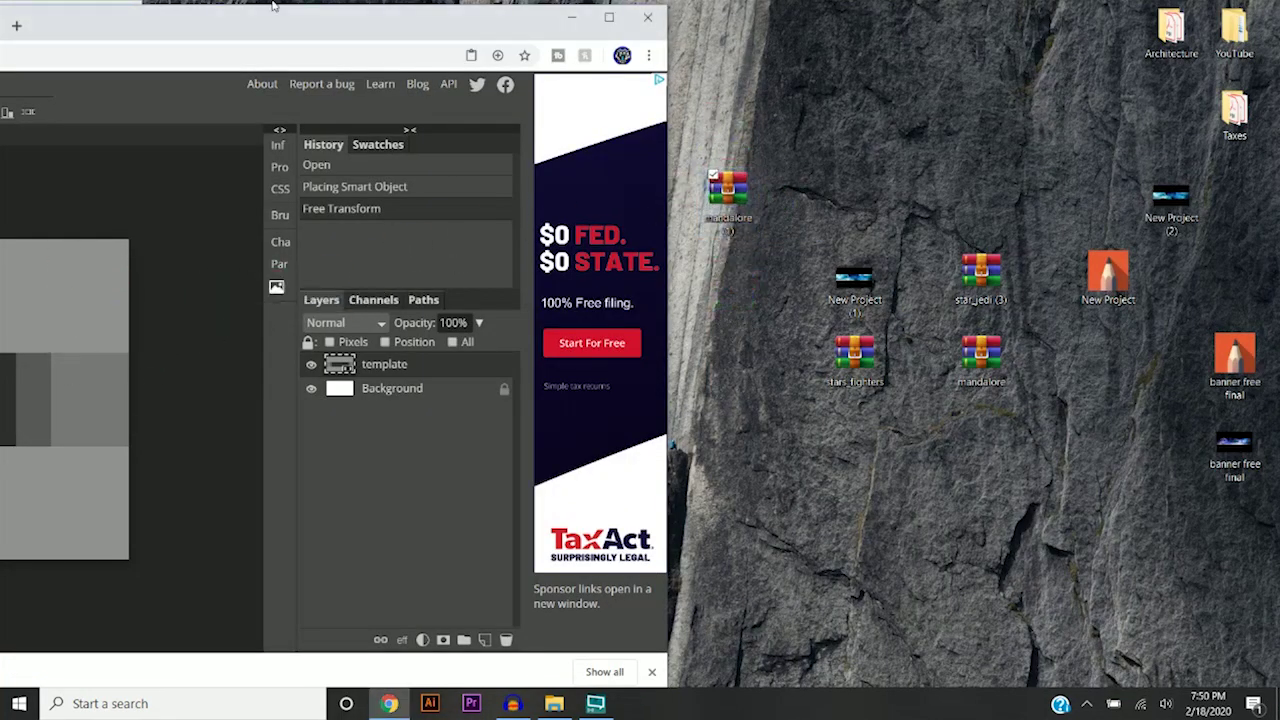
double_click(231, 31)
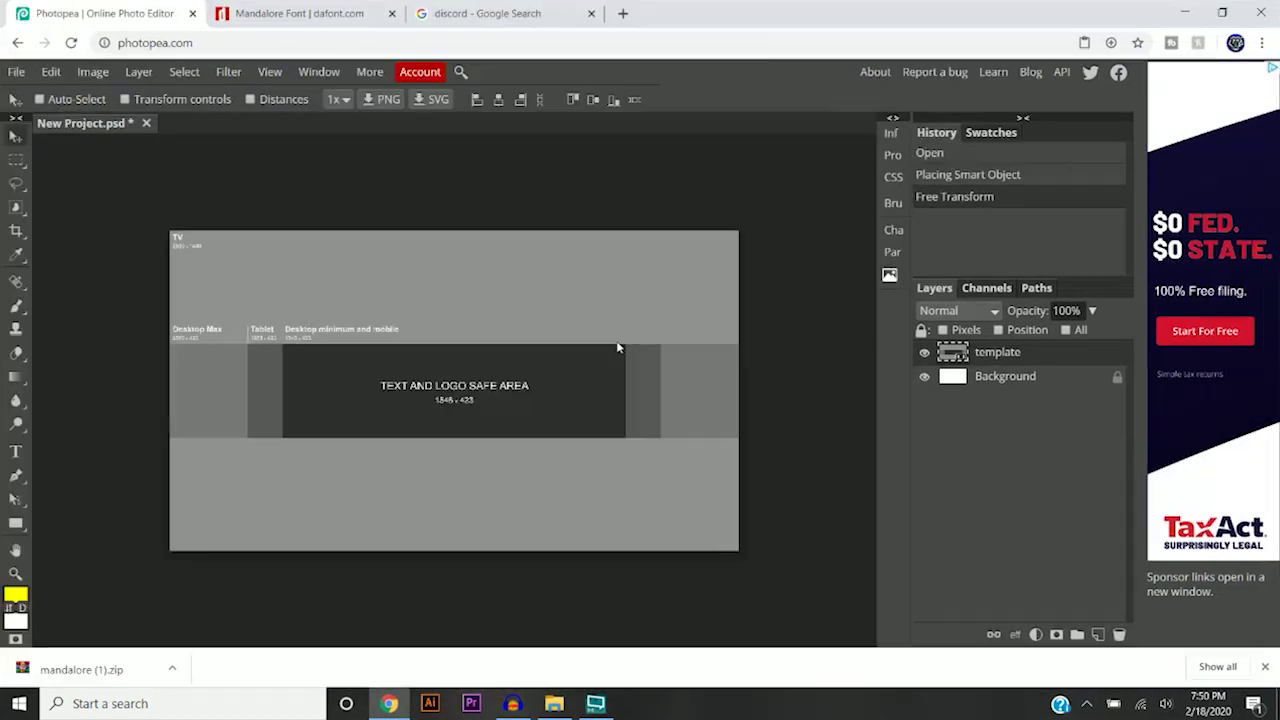
Start a text layer in the template's text and logo safe area using the Mandalore Title font
left_click(15, 453)
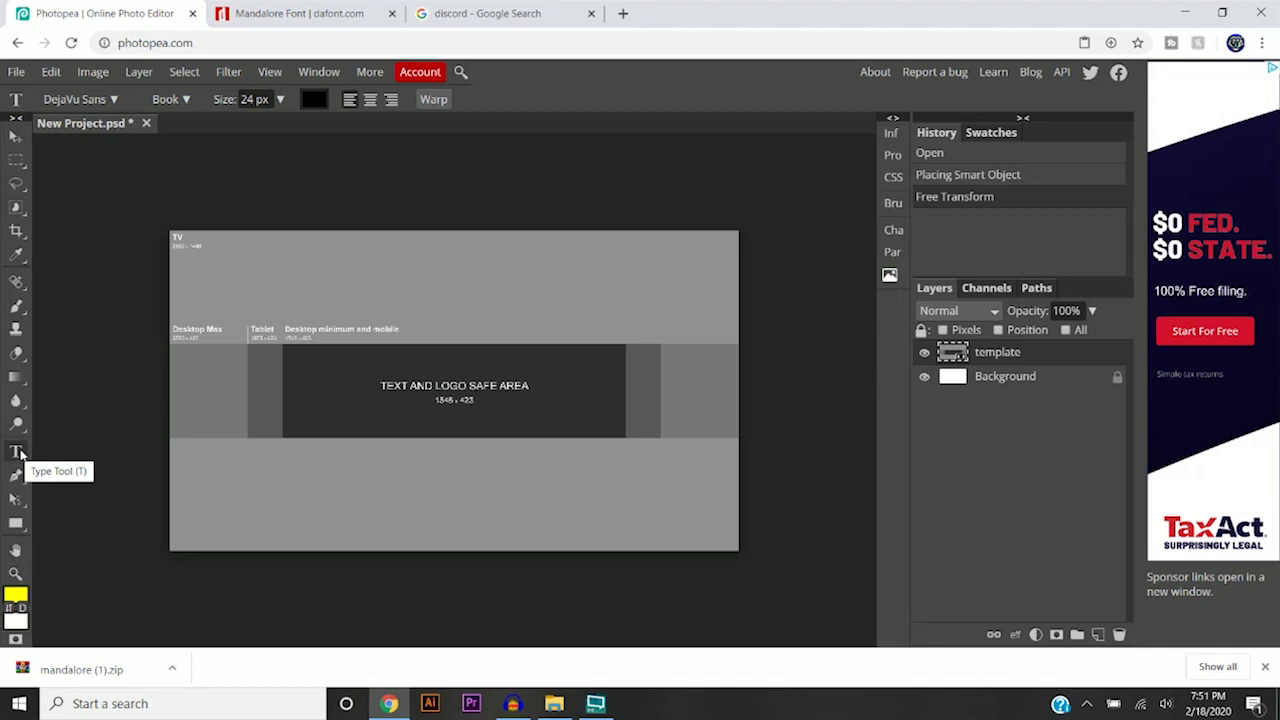
scroll(399, 390, "up", 5)
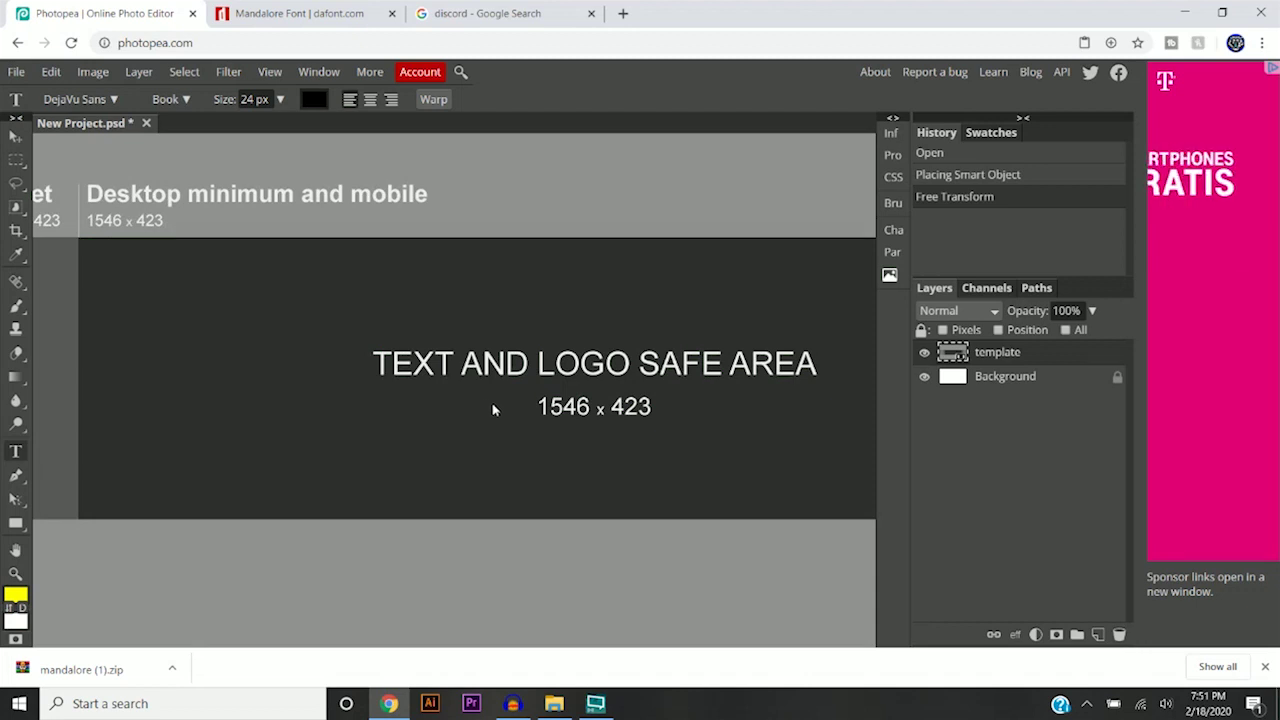
scroll(493, 403, "up", 3)
left_click(400, 378)
left_click(99, 105)
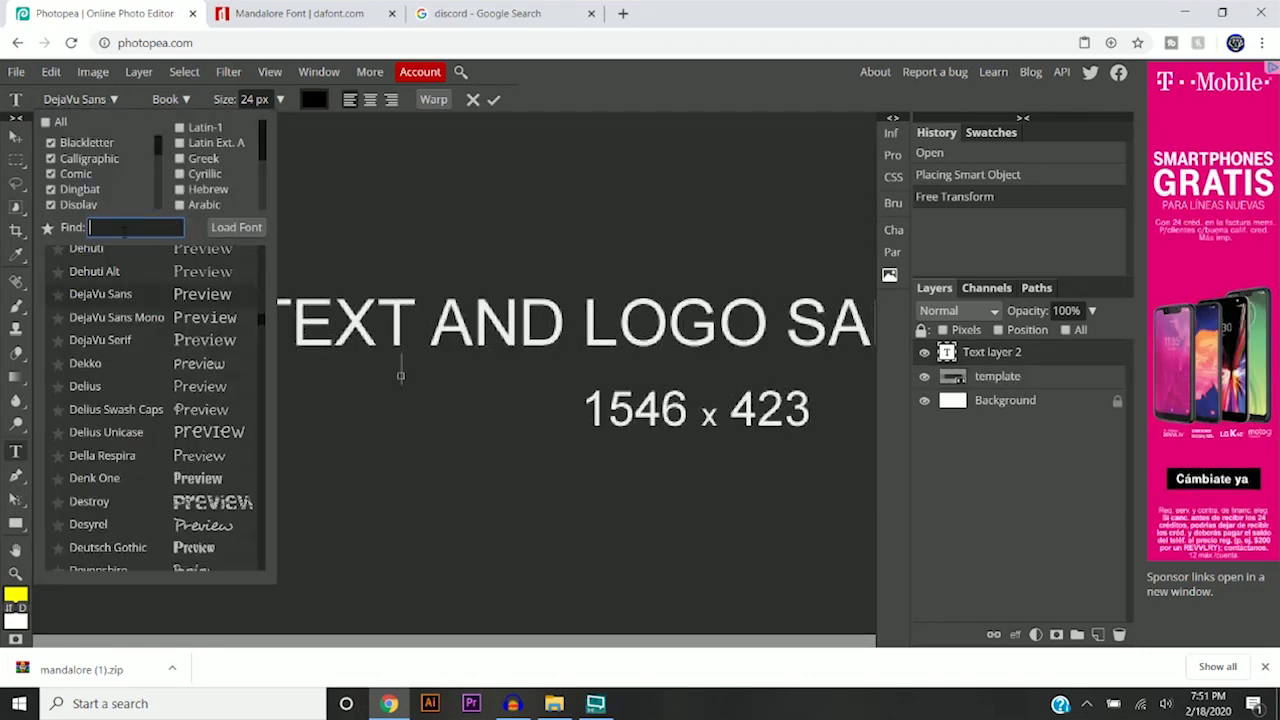
type("mand")
left_click(109, 420)
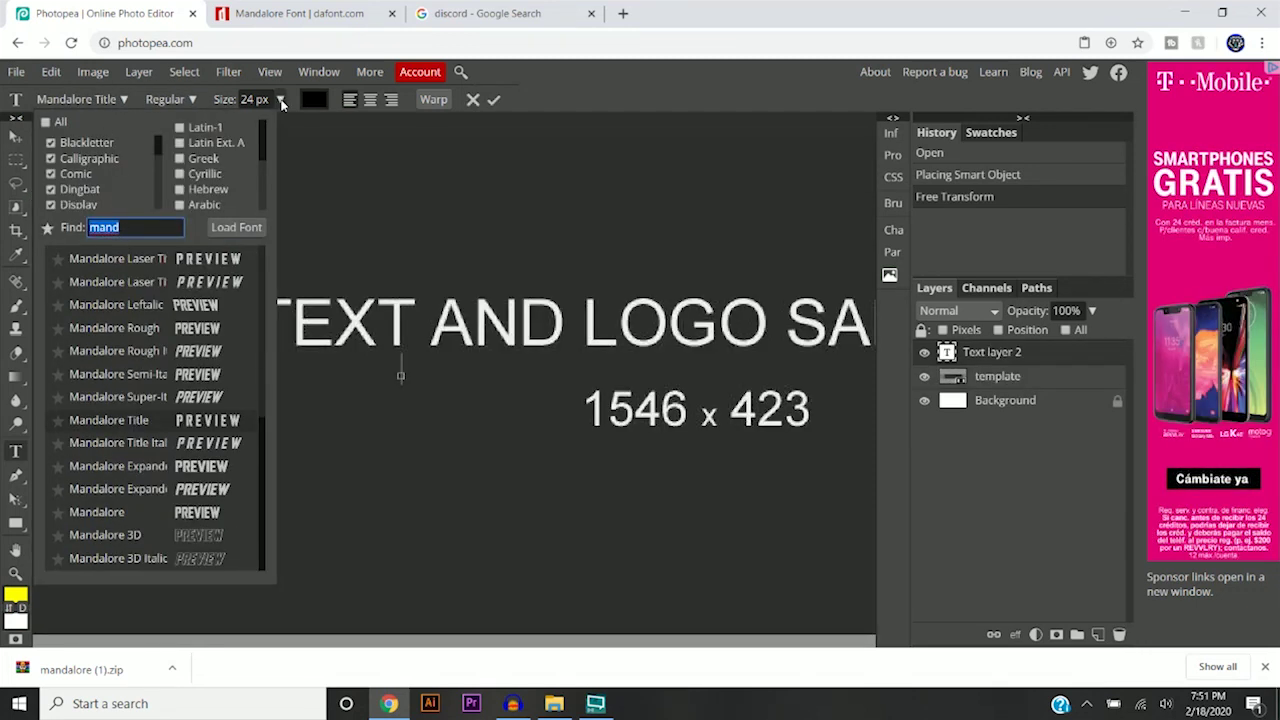
Set the text size to 136 px and enter the title Th3hav0c above the safe-area label
left_click(281, 100)
left_click_drag(257, 131, 268, 131)
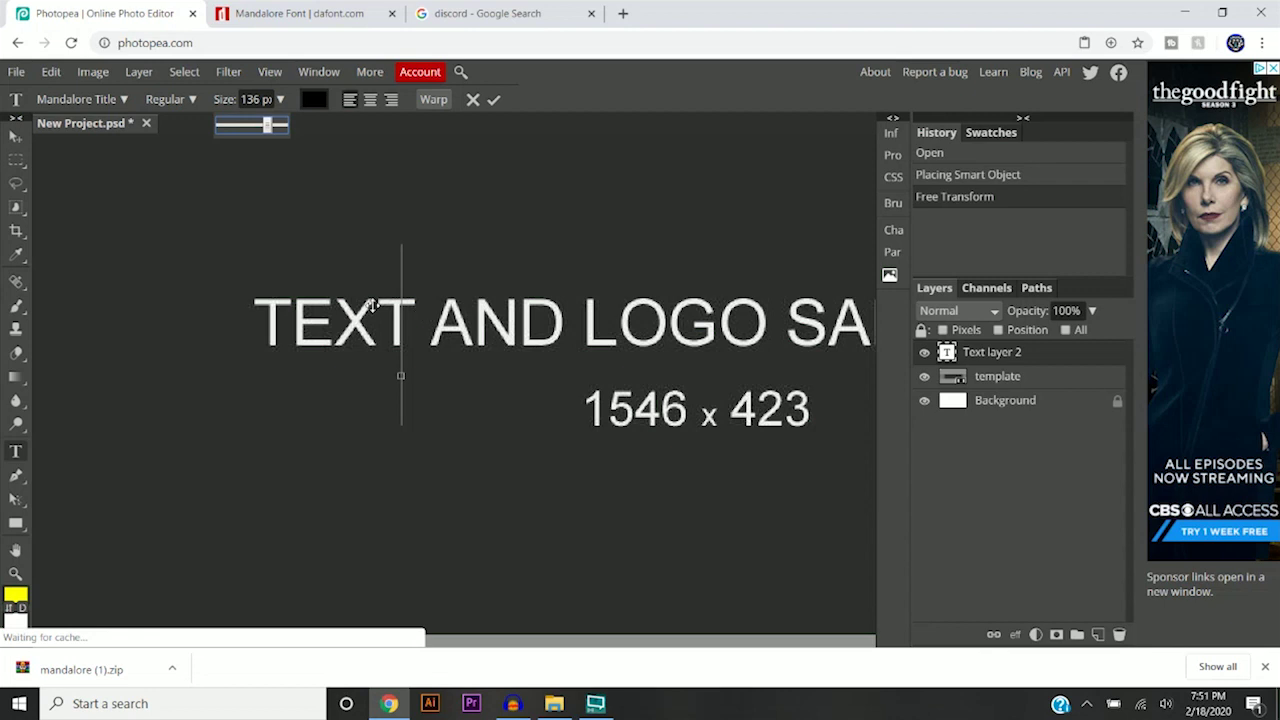
type("Th3hav0c")
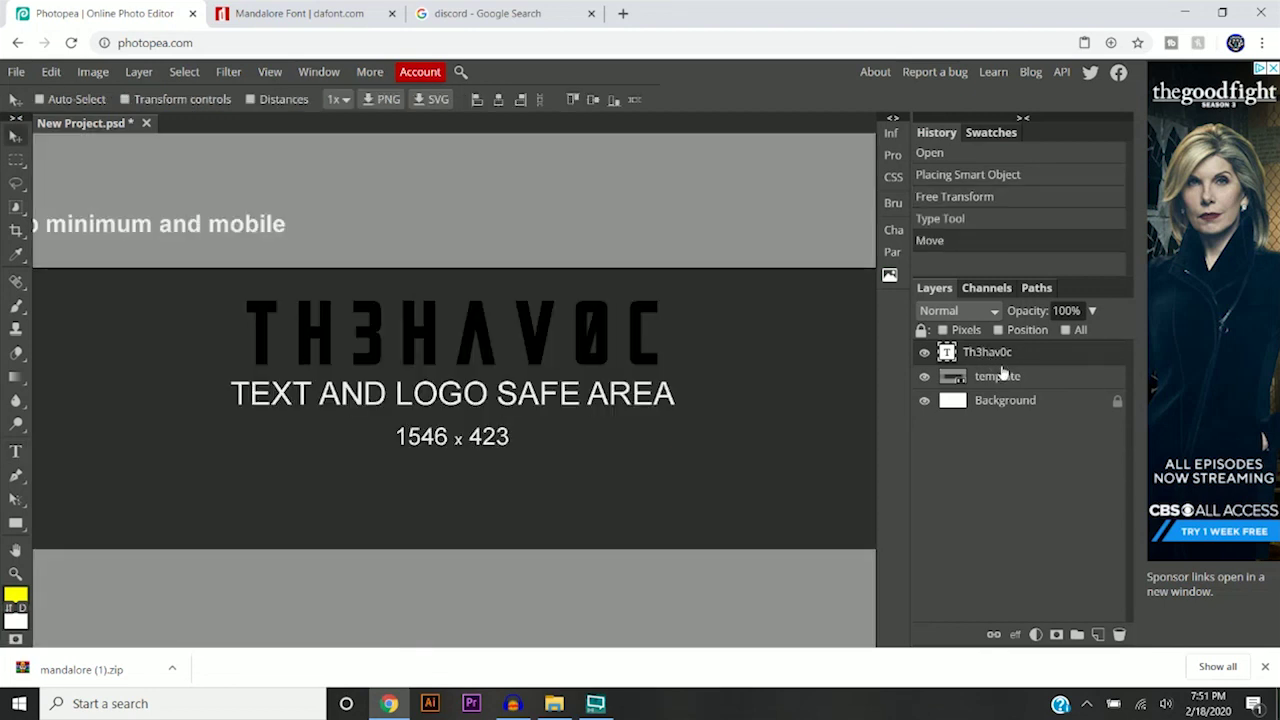
Add a 3 px outside Stroke layer style to the Th3hav0c text layer
right_click(998, 360)
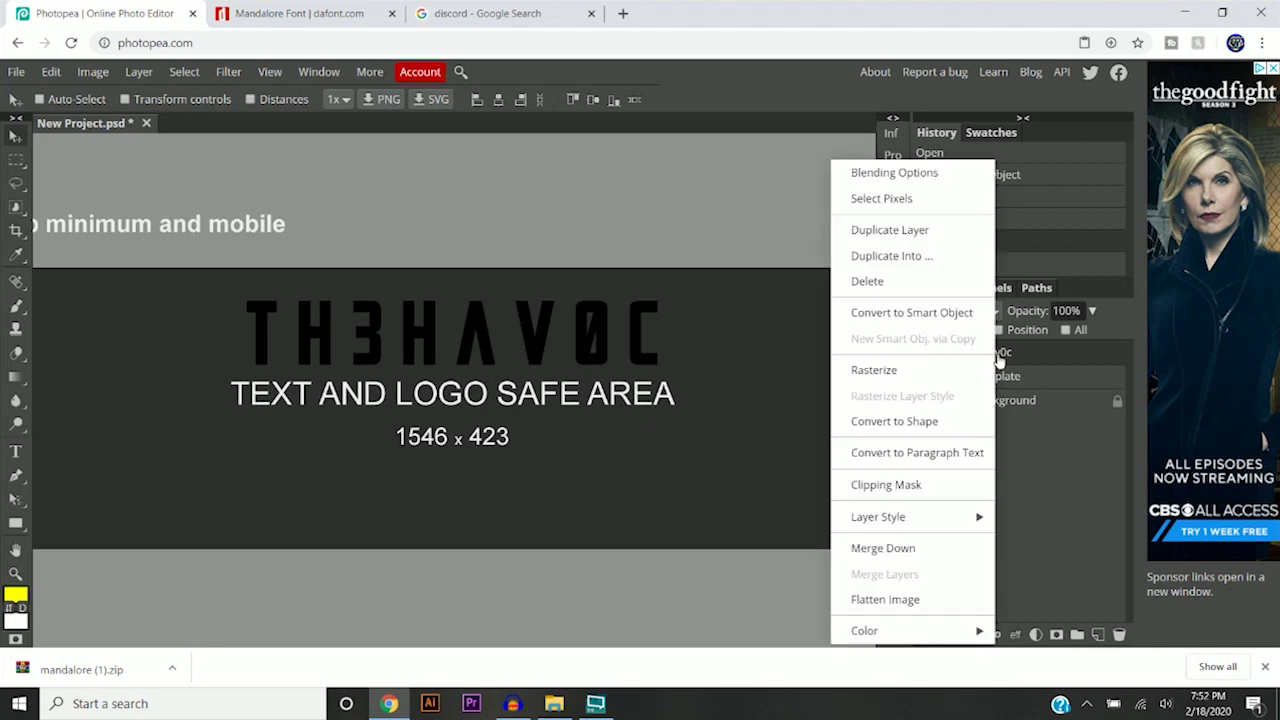
left_click(906, 176)
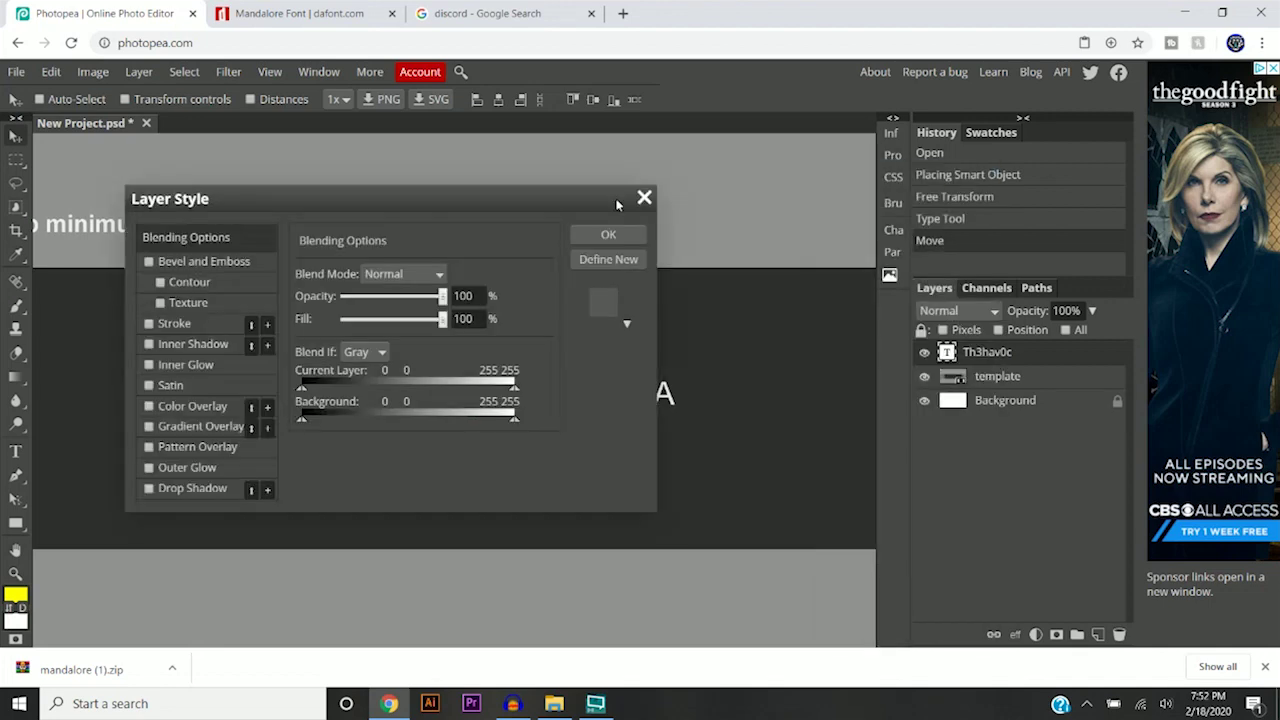
left_click_drag(385, 207, 963, 194)
left_click(731, 312)
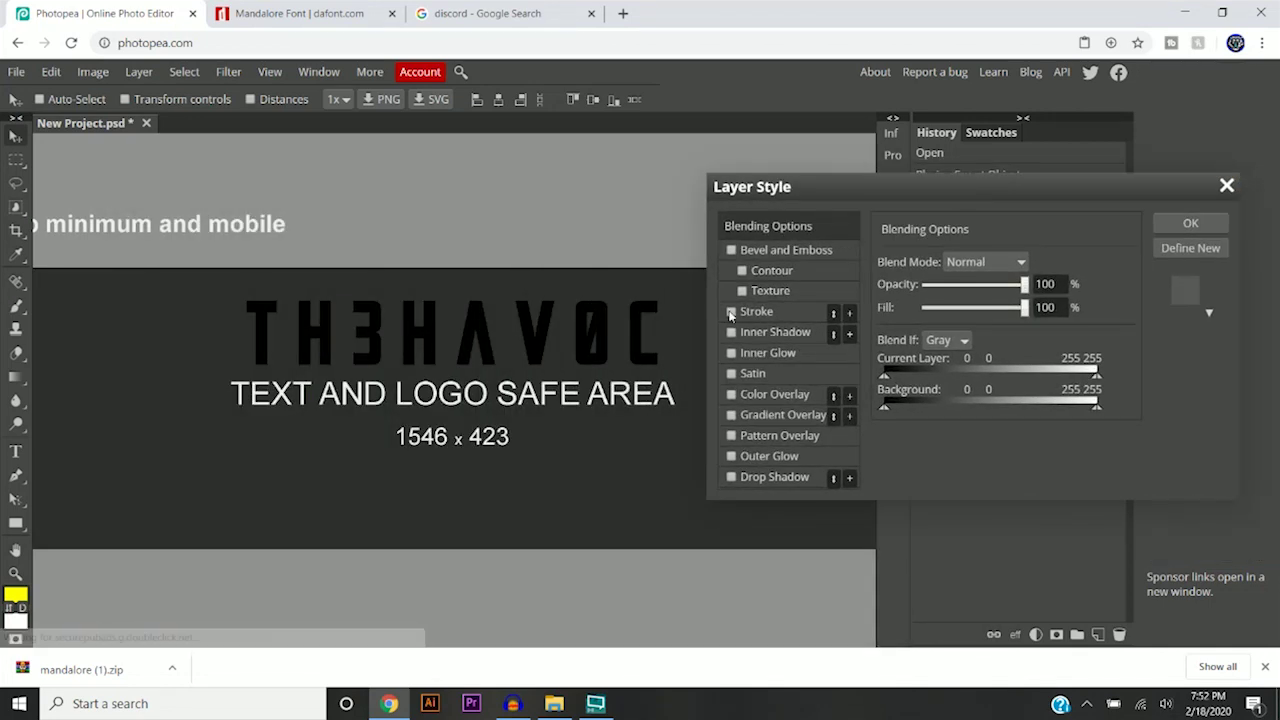
left_click(755, 314)
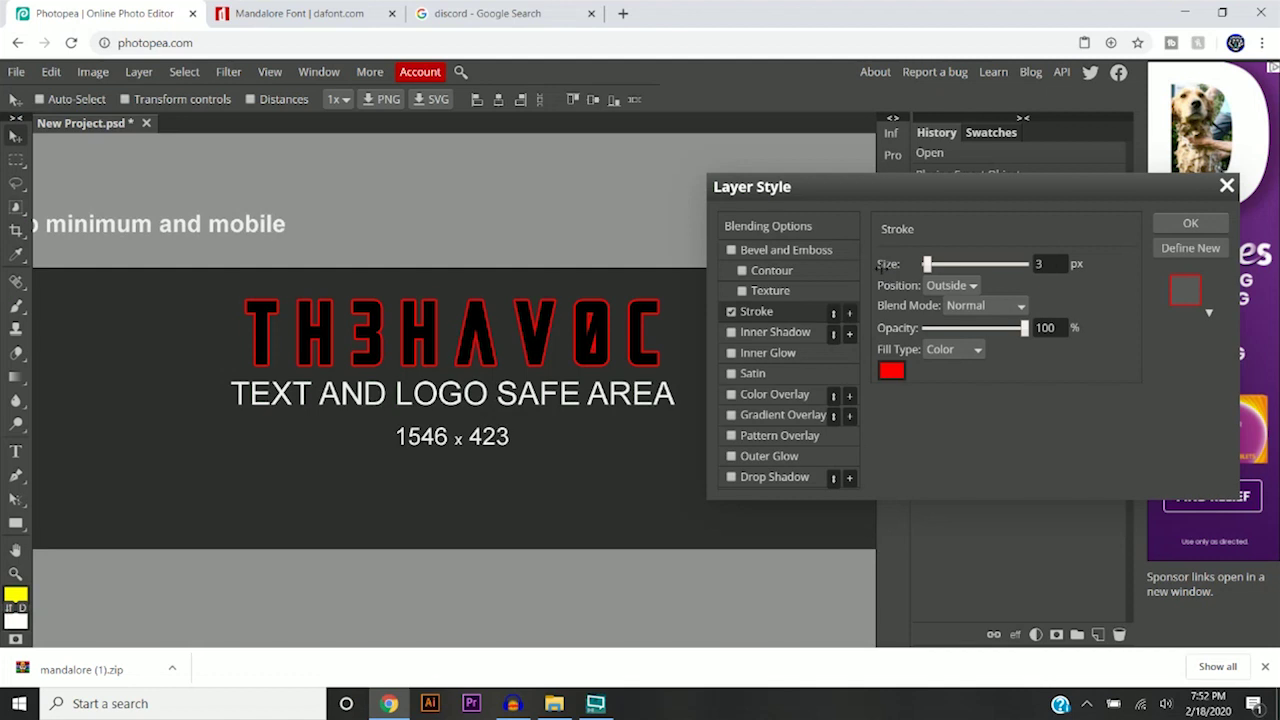
Change the title's stroke colour to a bright cyan-blue
left_click(892, 374)
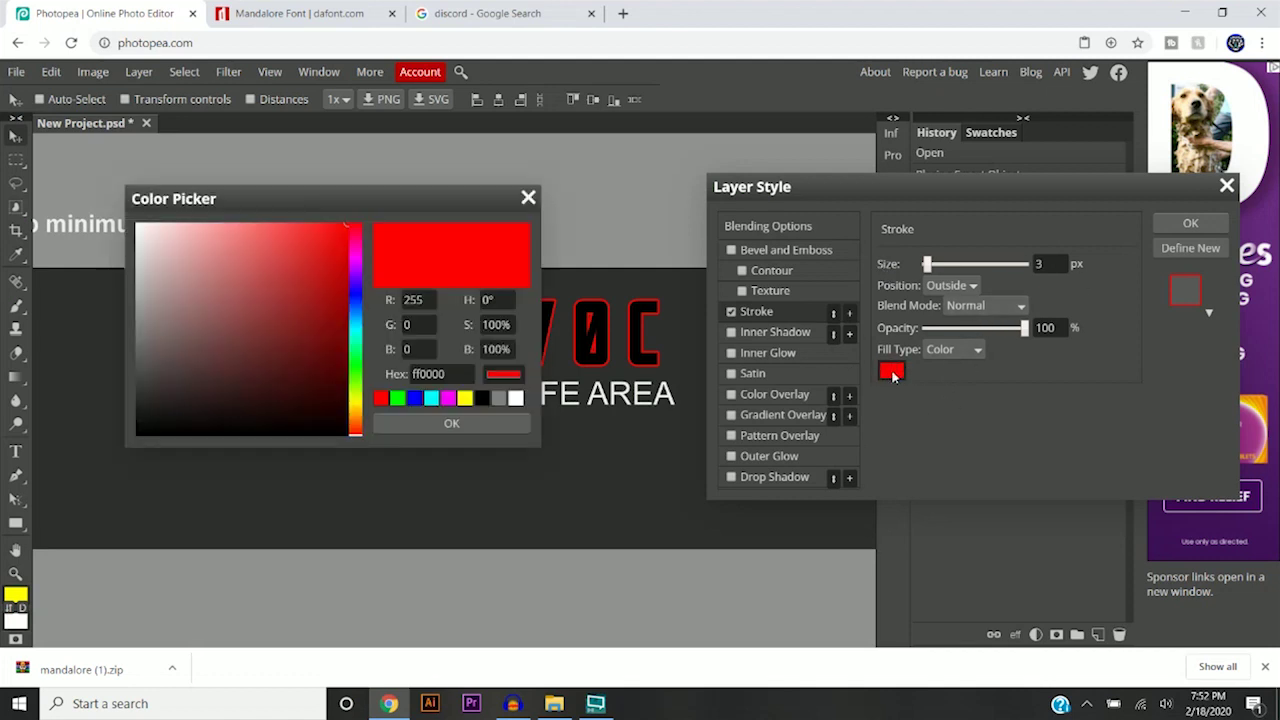
left_click(356, 323)
mouse_move(345, 286)
left_mouse_down()
mouse_move(350, 250)
mouse_move(372, 238)
left_mouse_up()
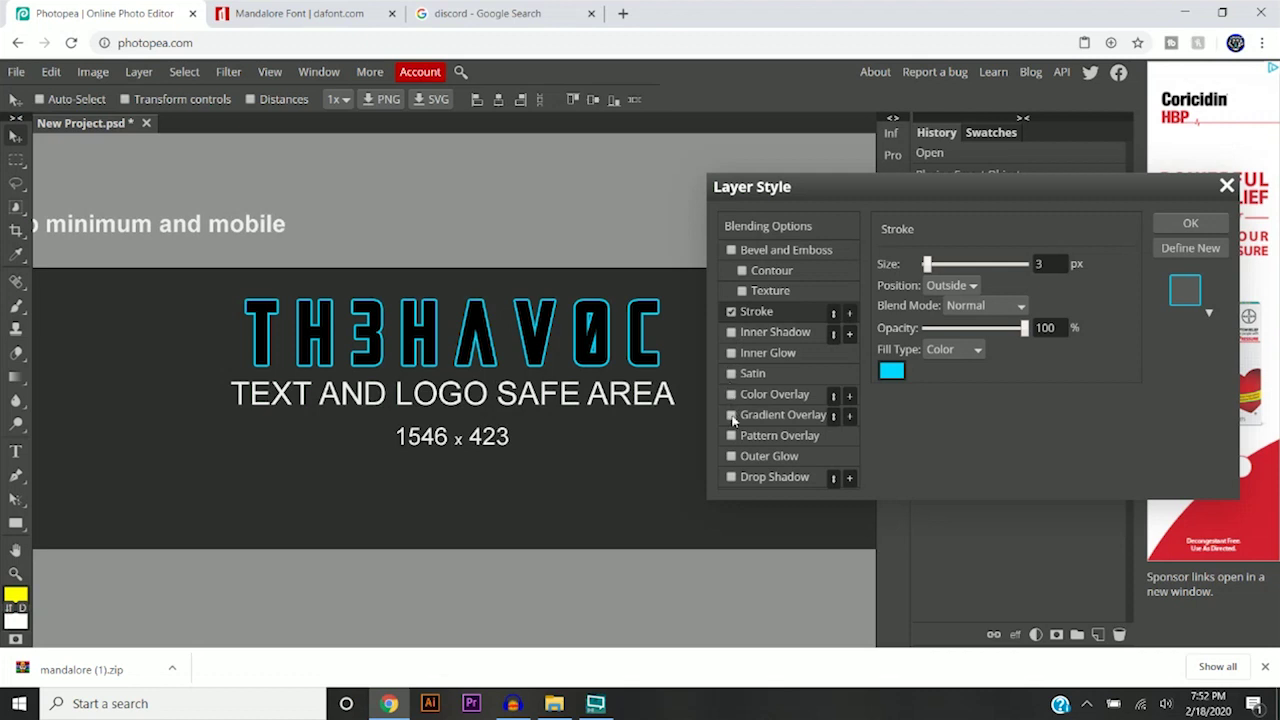
Add a Gradient Overlay to the Th3hav0c title running from black to dark navy #00014a, and apply the layer style
left_click(731, 415)
left_click(771, 415)
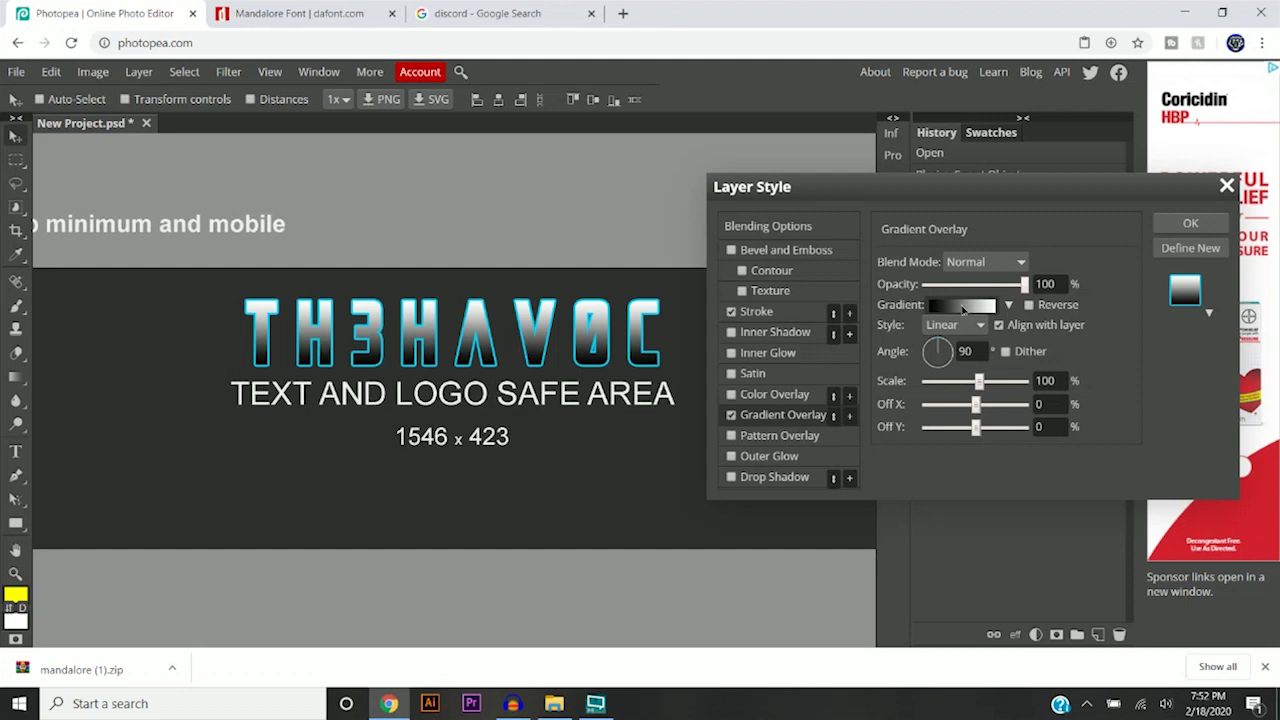
left_click(962, 307)
left_click(464, 378)
left_click(274, 452)
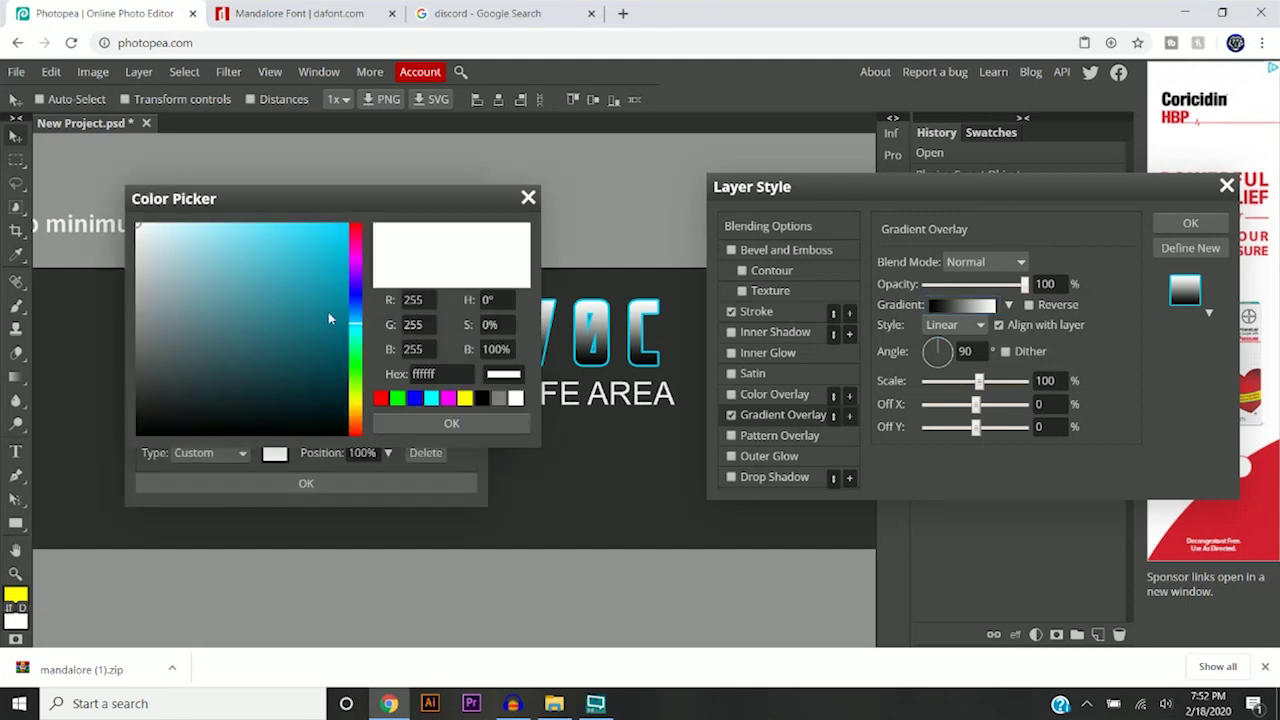
left_click(352, 294)
left_click_drag(347, 318, 354, 377)
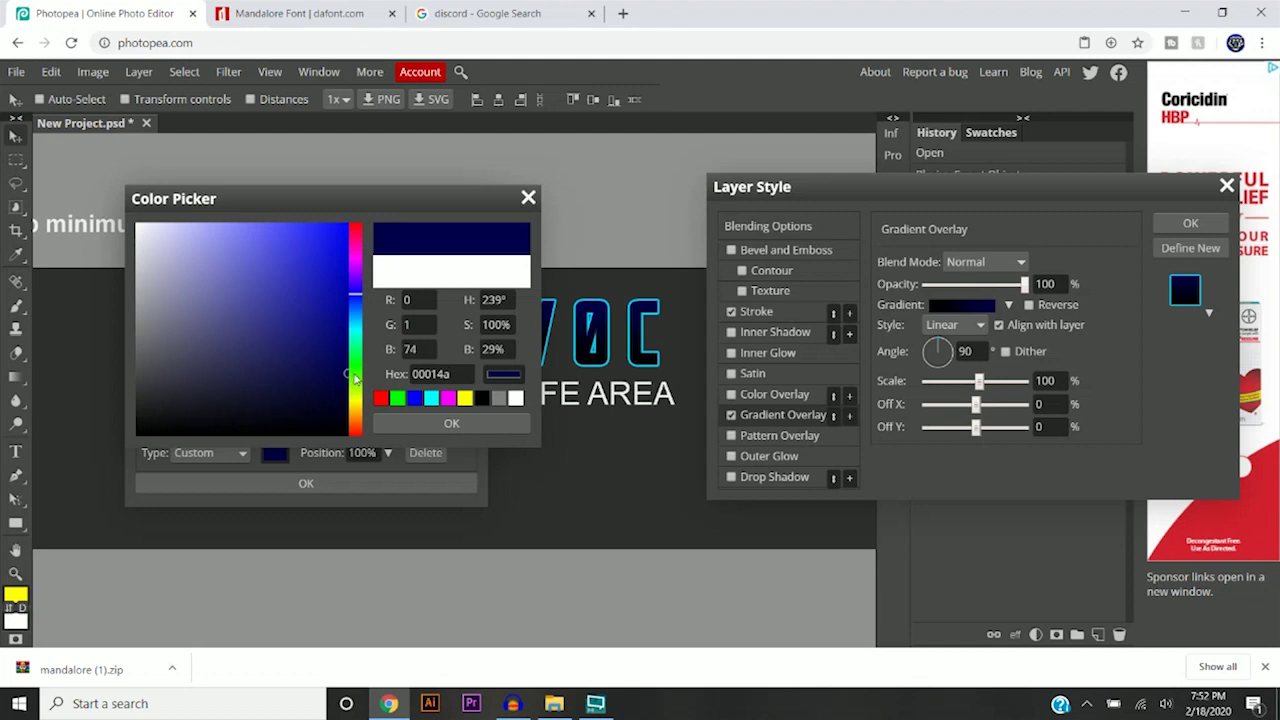
left_click(451, 425)
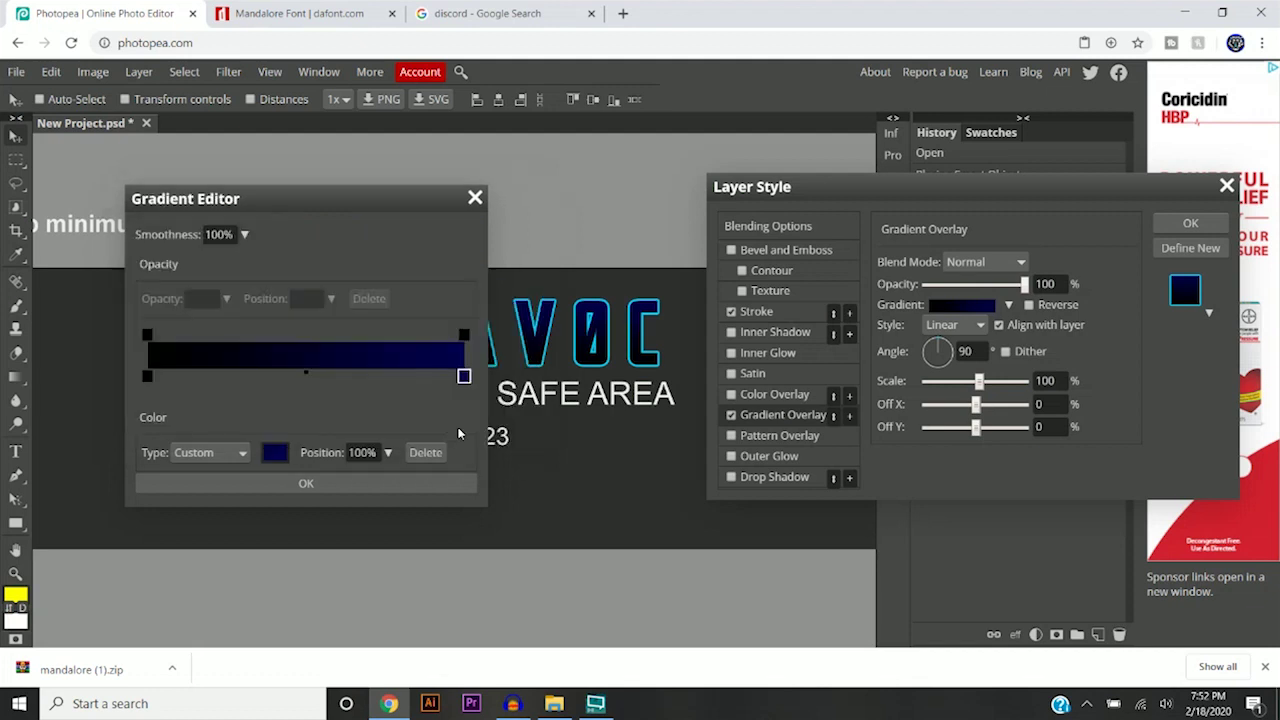
left_click(334, 483)
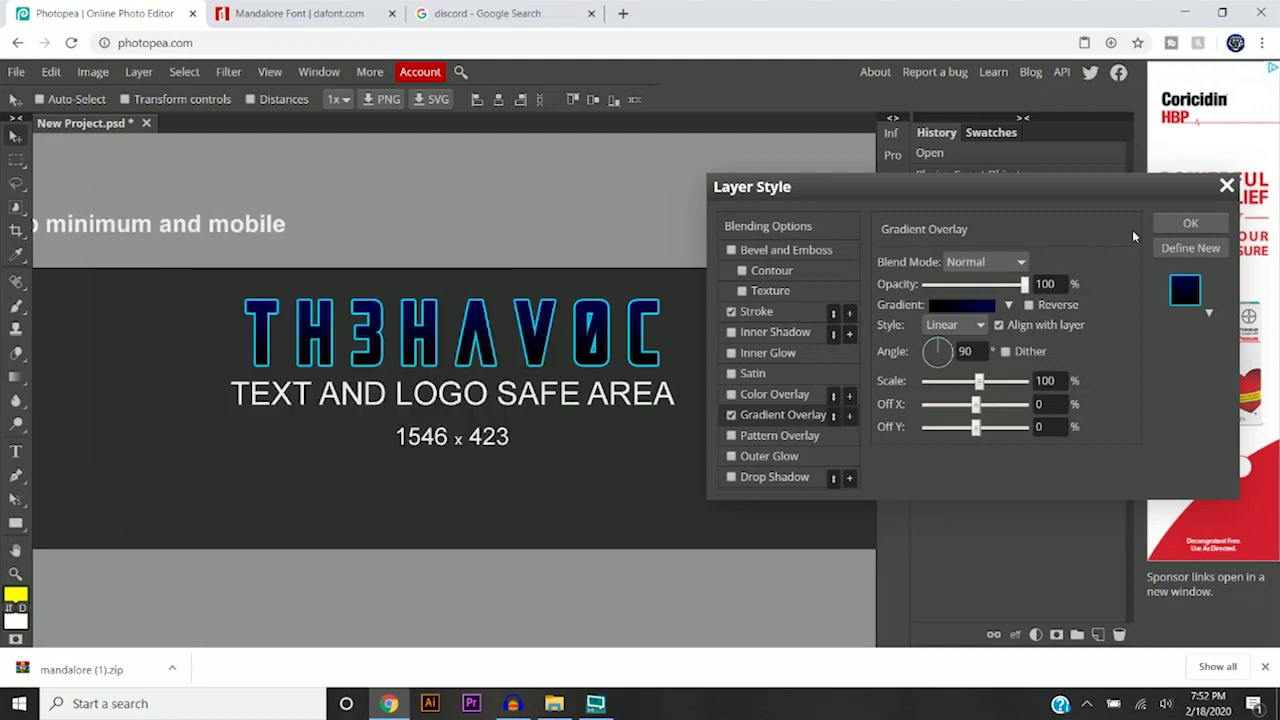
left_click(1188, 223)
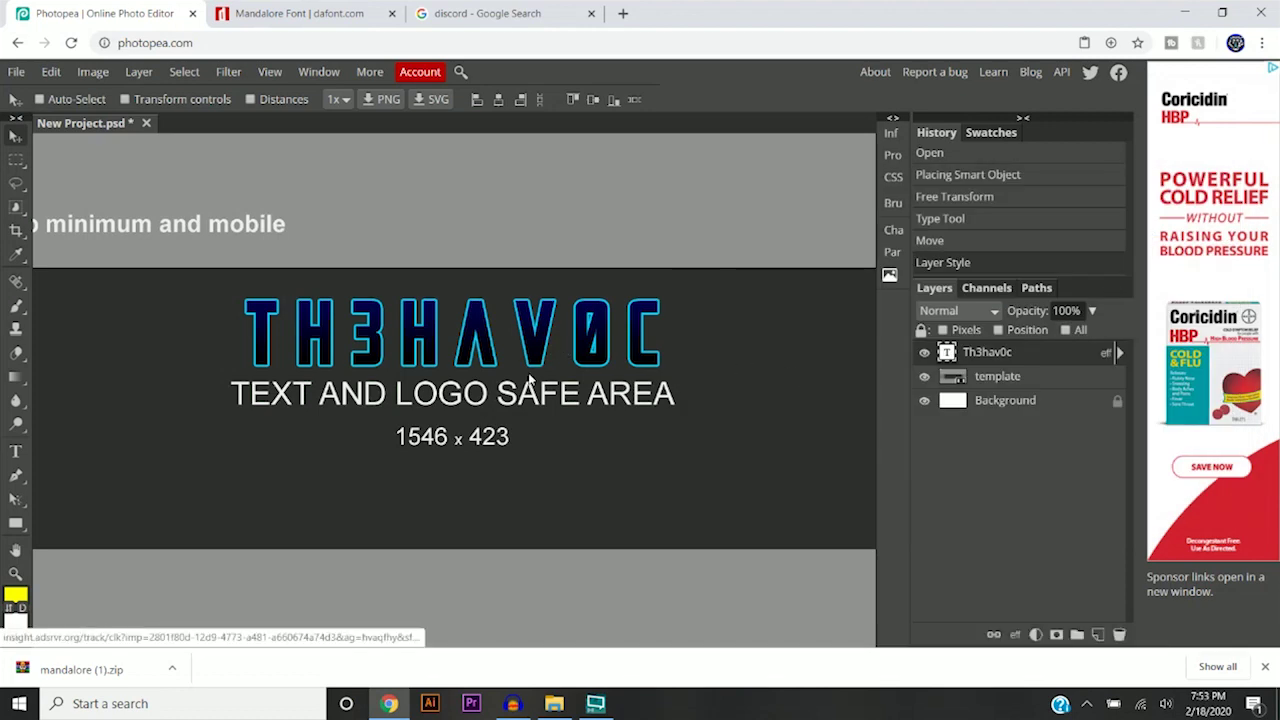
Duplicate the Th3hav0c text layer and offset the copy slightly down and to the right of the original title
scroll(520, 378, "down", 3)
scroll(437, 374, "up", 4)
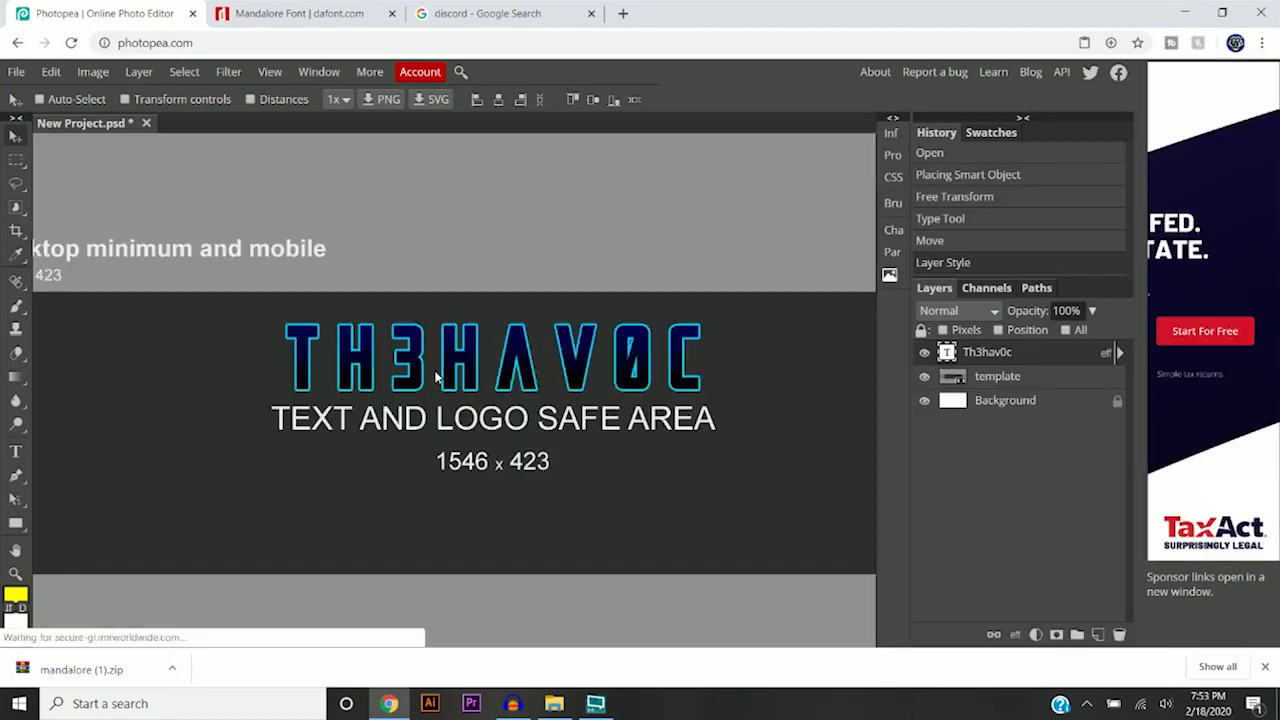
scroll(594, 370, "down", 1)
scroll(594, 368, "up", 1)
scroll(600, 370, "down", 1)
right_click(993, 360)
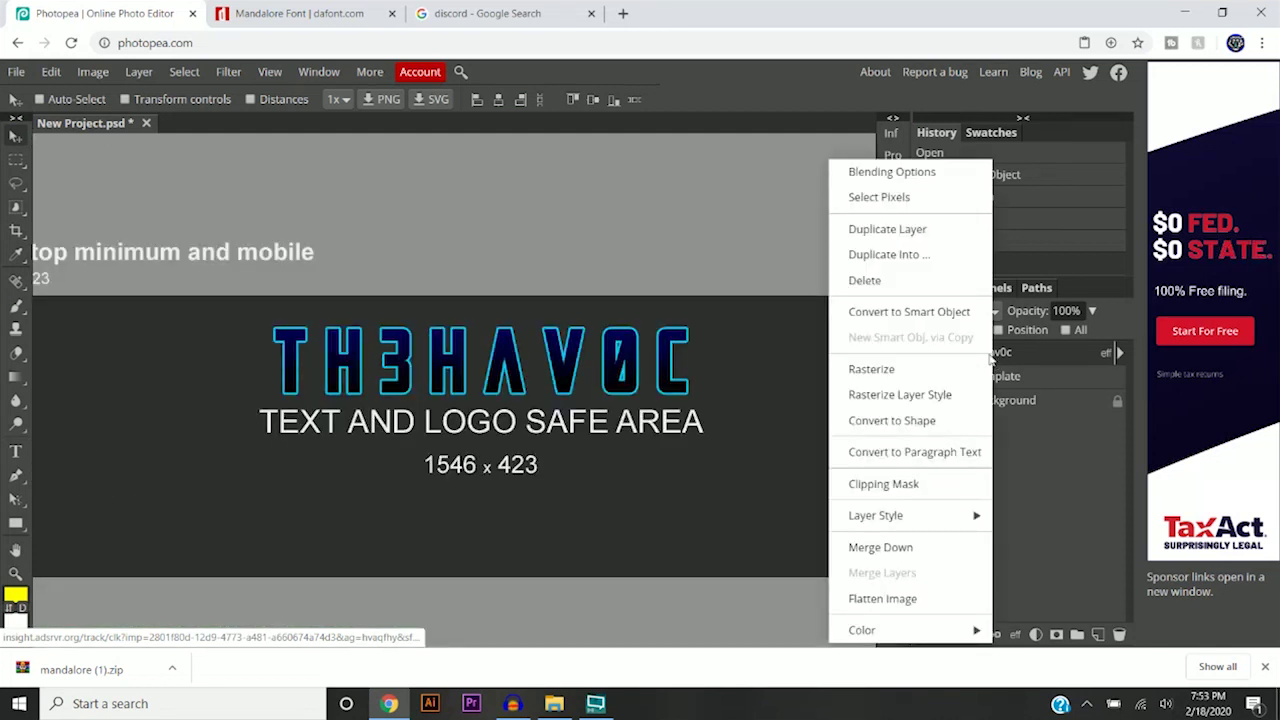
left_click(893, 236)
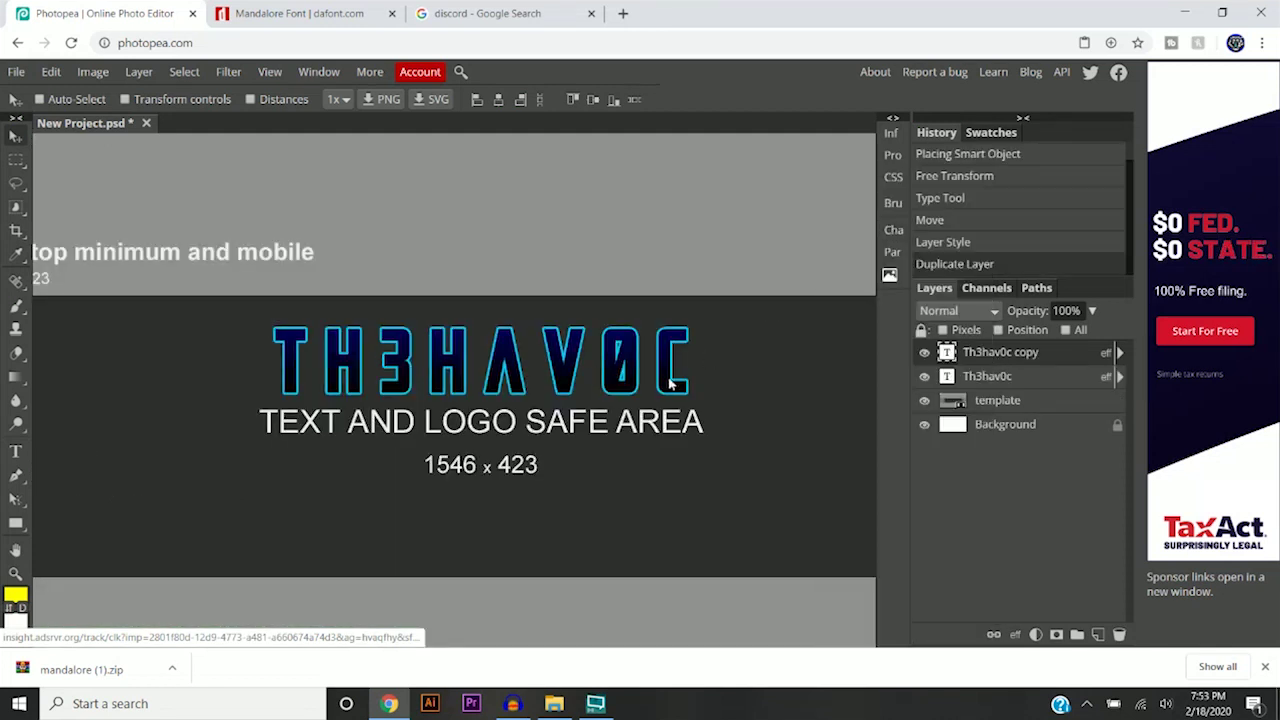
left_click_drag(670, 383, 693, 400)
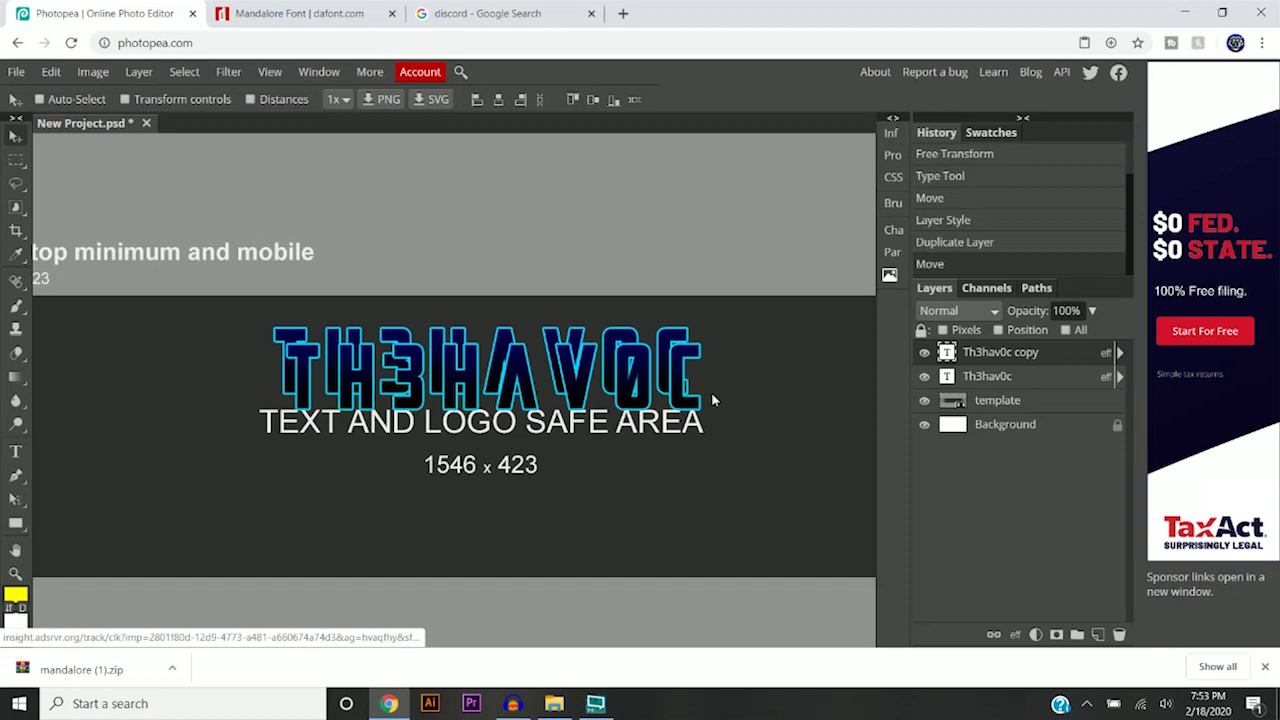
Remove the Stroke effect from the Th3hav0c copy layer's style
right_click(988, 350)
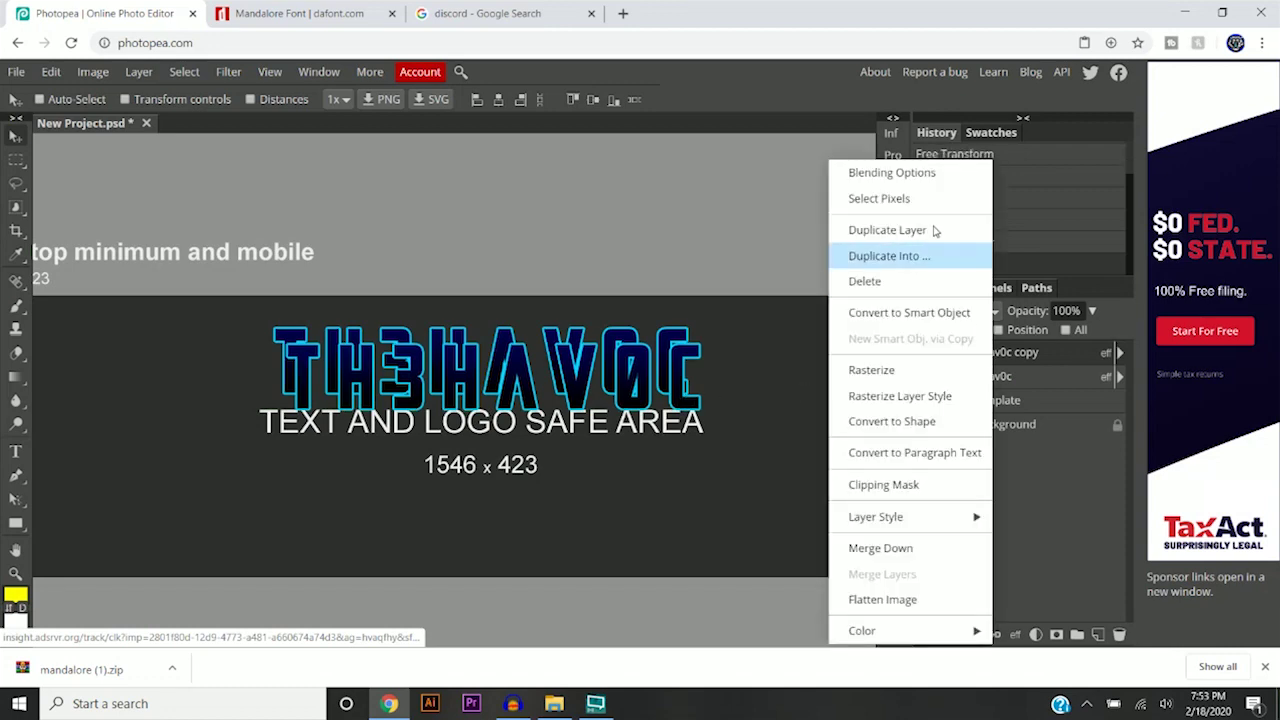
left_click(914, 174)
left_click_drag(418, 210, 1064, 224)
left_click(795, 338)
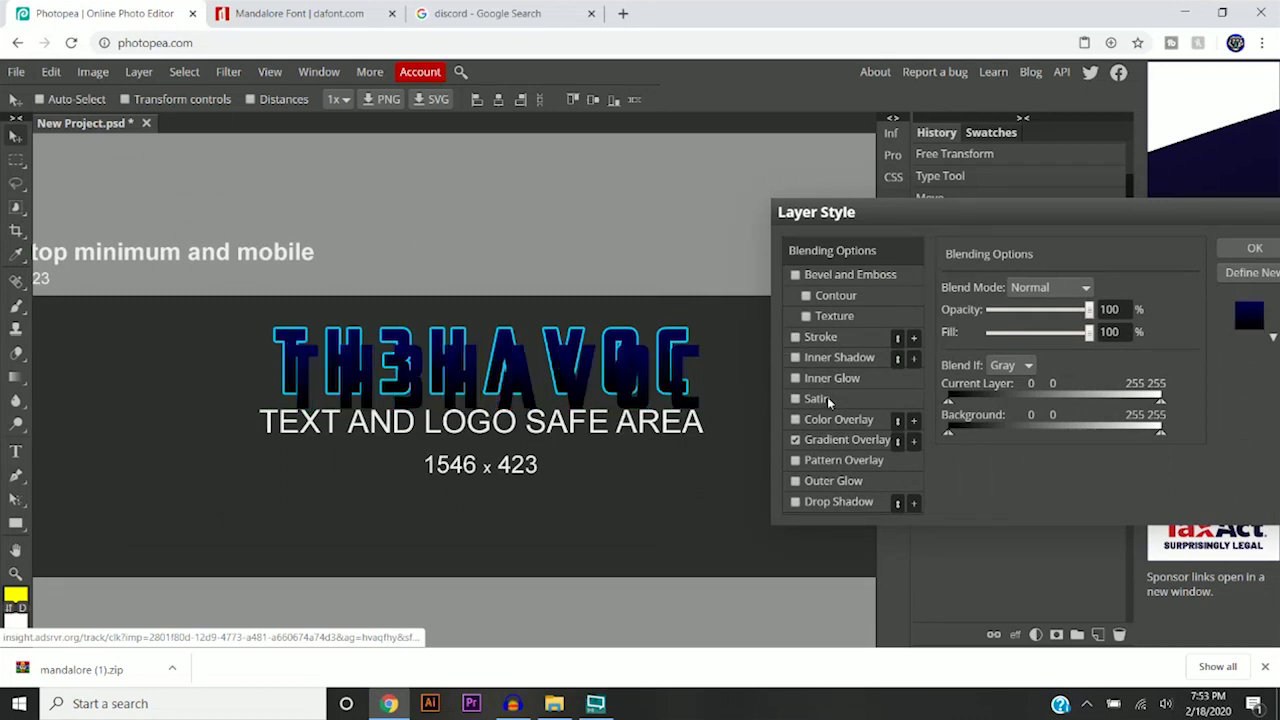
Change the navy end of the copy's Gradient Overlay to black #000000 and apply the layer style
left_click(843, 441)
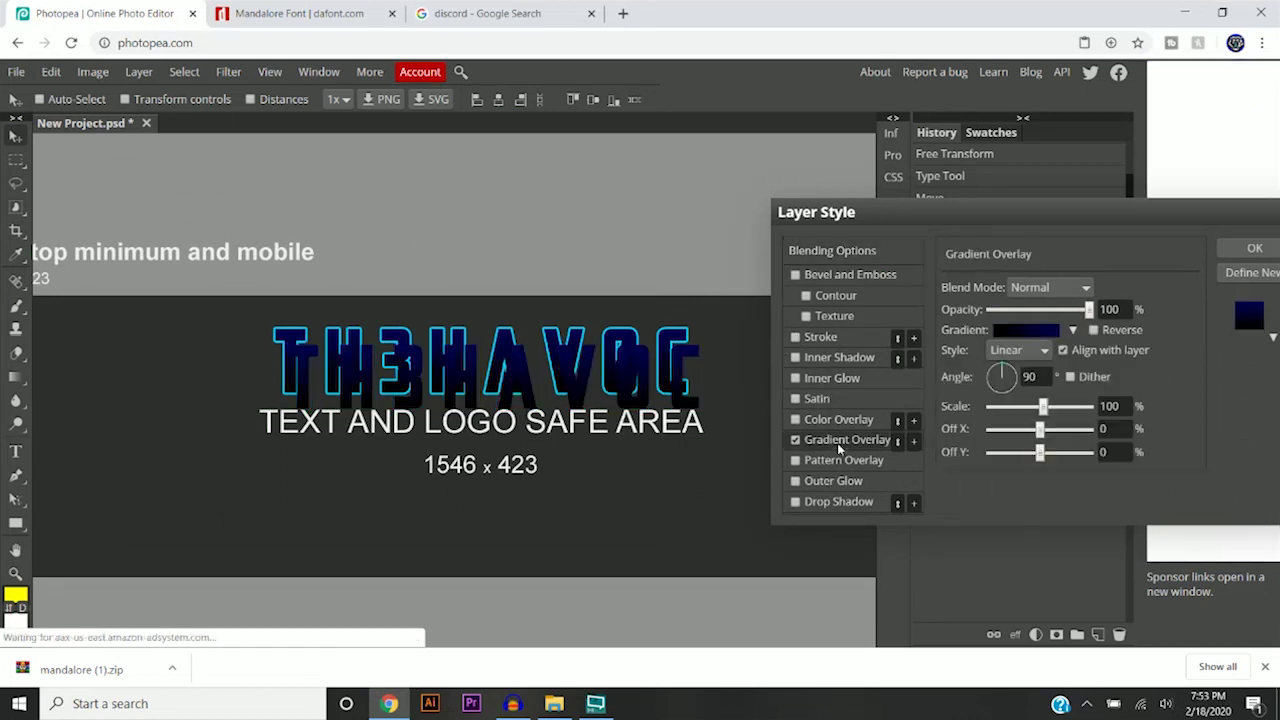
left_click(1010, 335)
double_click(463, 377)
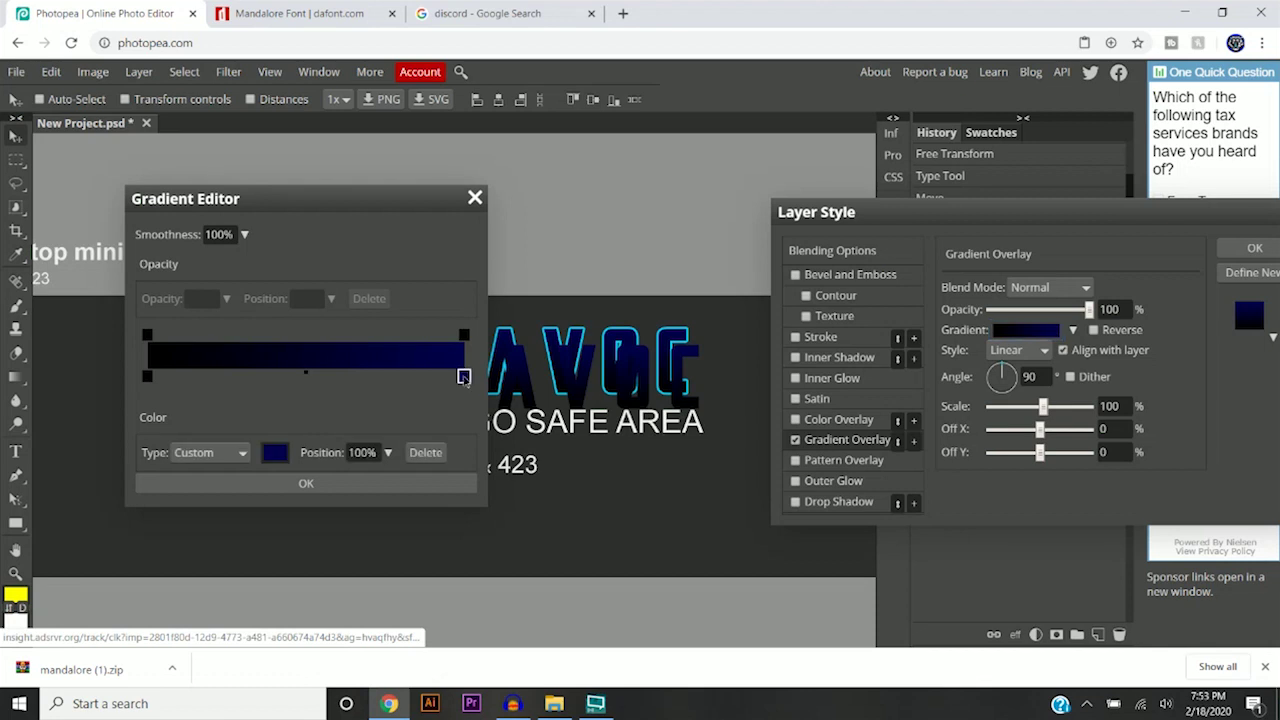
left_click_drag(268, 363, 216, 444)
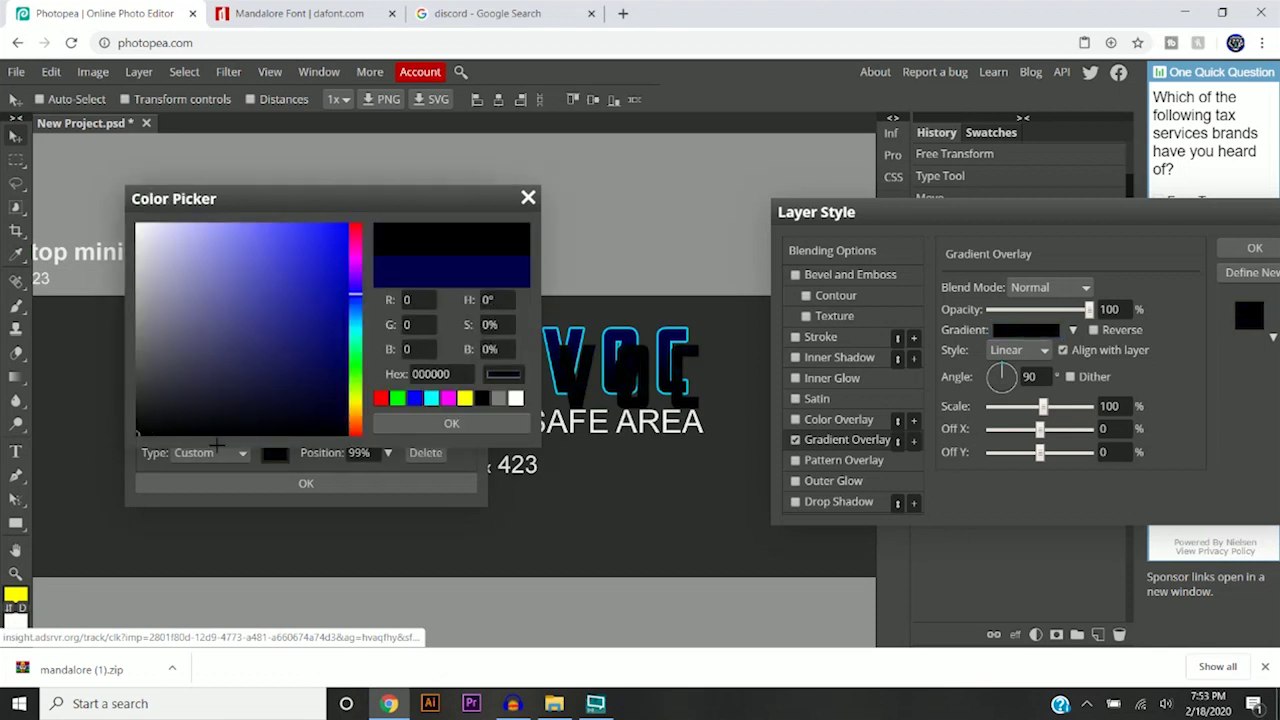
left_click(434, 425)
left_click(378, 487)
left_click(1255, 251)
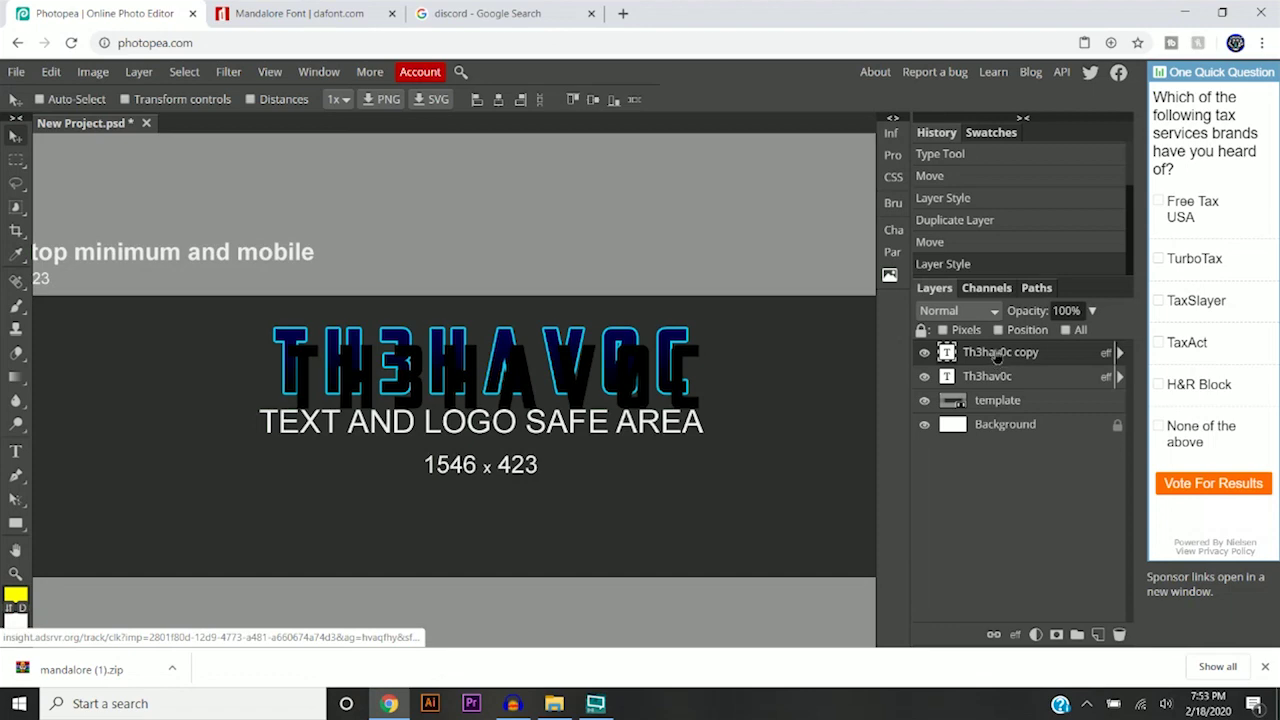
Place the Th3hav0c copy layer beneath the original title and shift the black copy closer to it as an offset shadow
left_click_drag(995, 357, 995, 390)
scroll(691, 384, "up", 5)
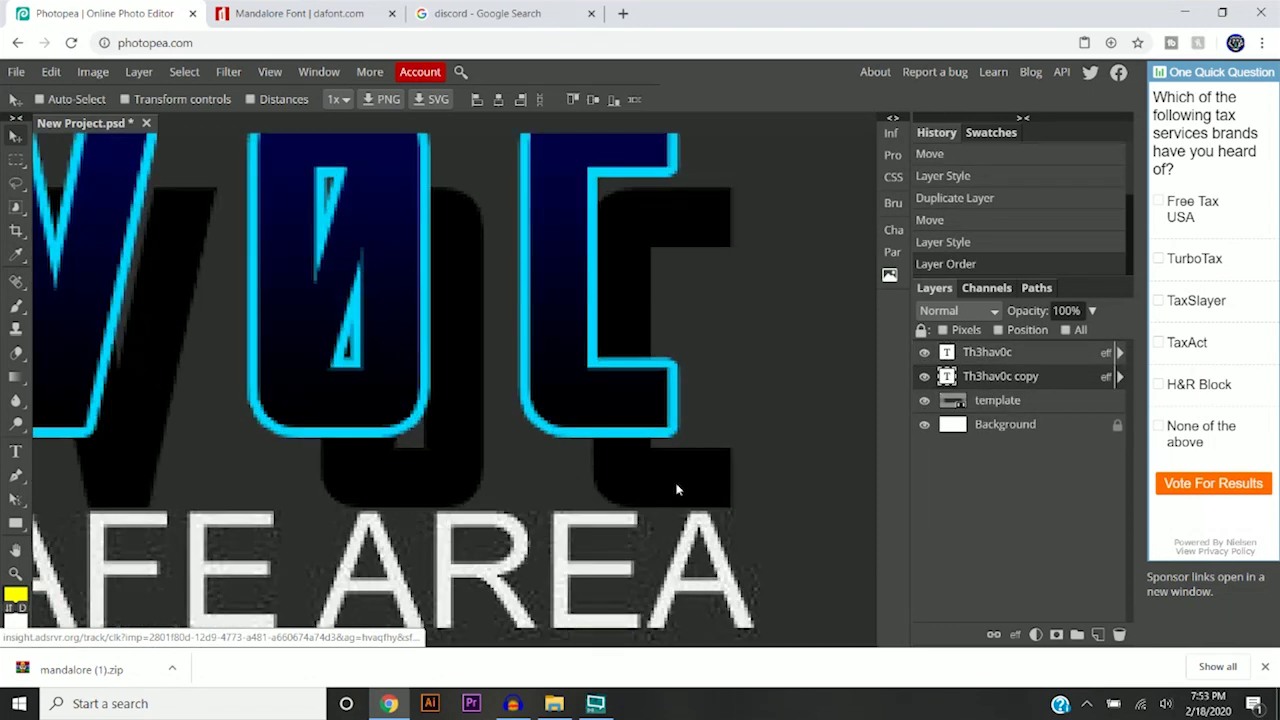
left_click_drag(615, 446, 639, 443)
scroll(738, 460, "down", 5)
scroll(736, 455, "up", 5)
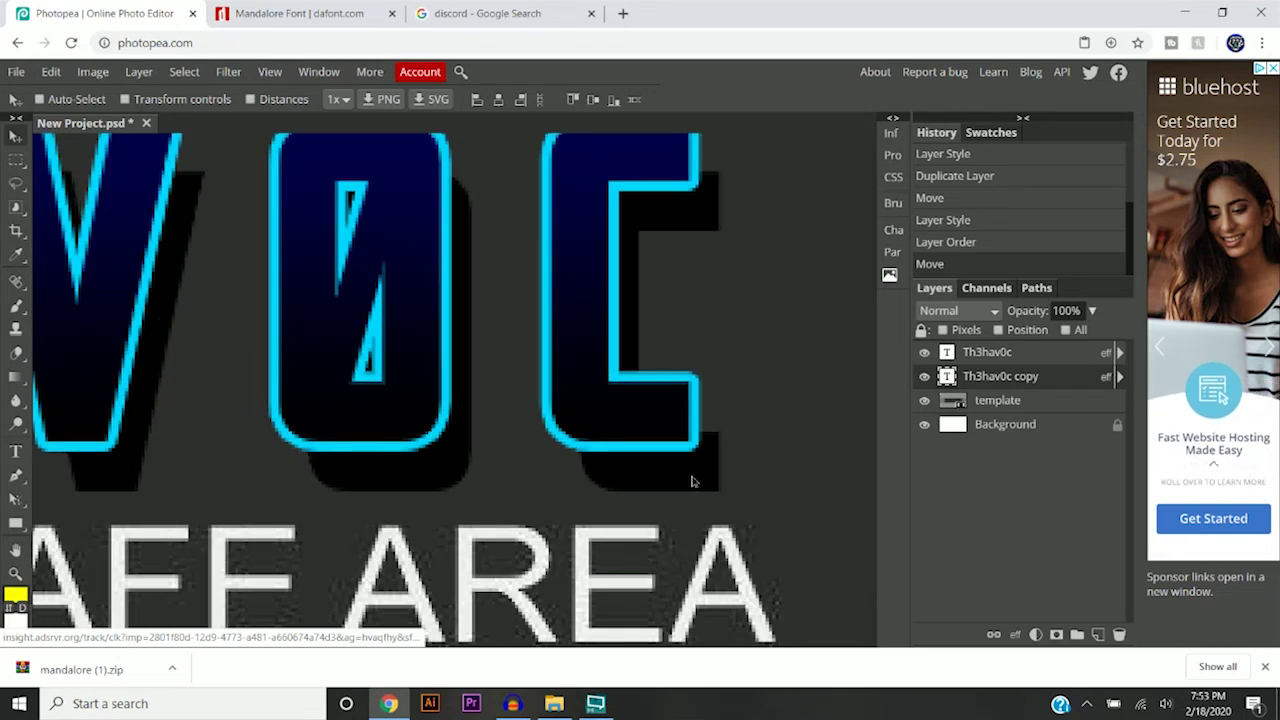
scroll(690, 475, "down", 5)
Set up the Pen tool in Shape mode with a black fill for work around the title's letter C
scroll(690, 472, "down", 2)
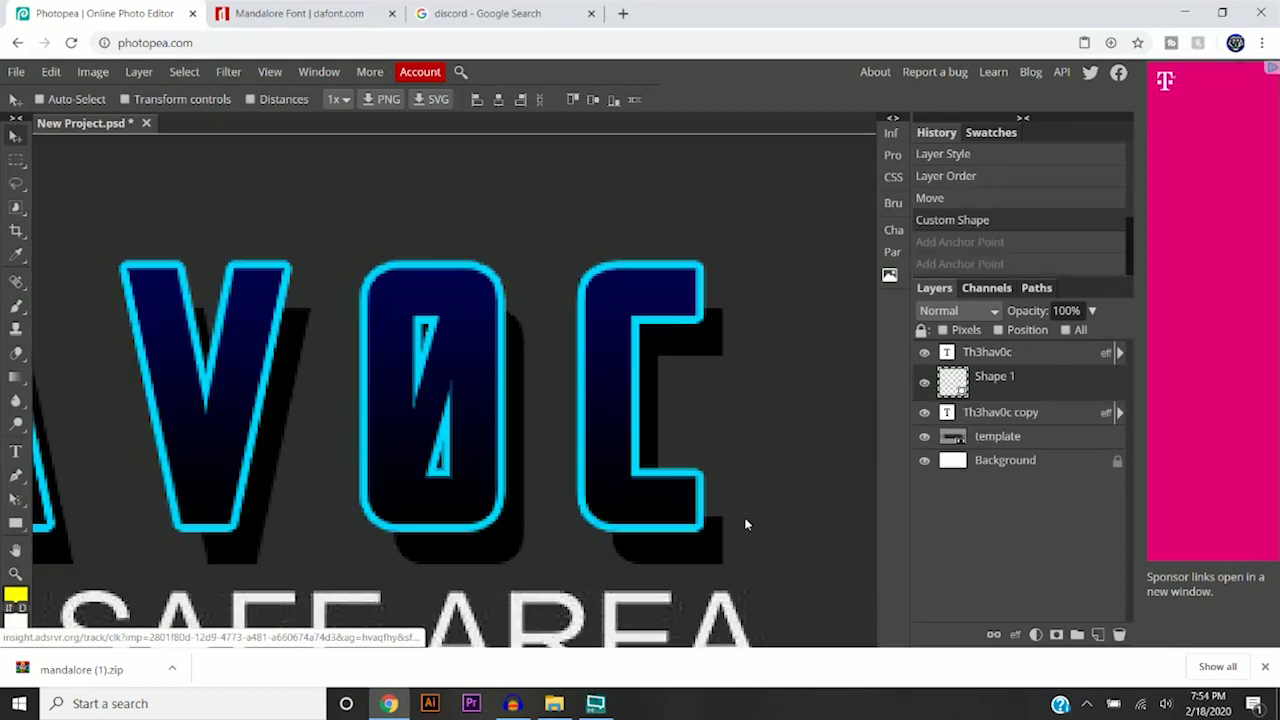
scroll(720, 500, "down", 5)
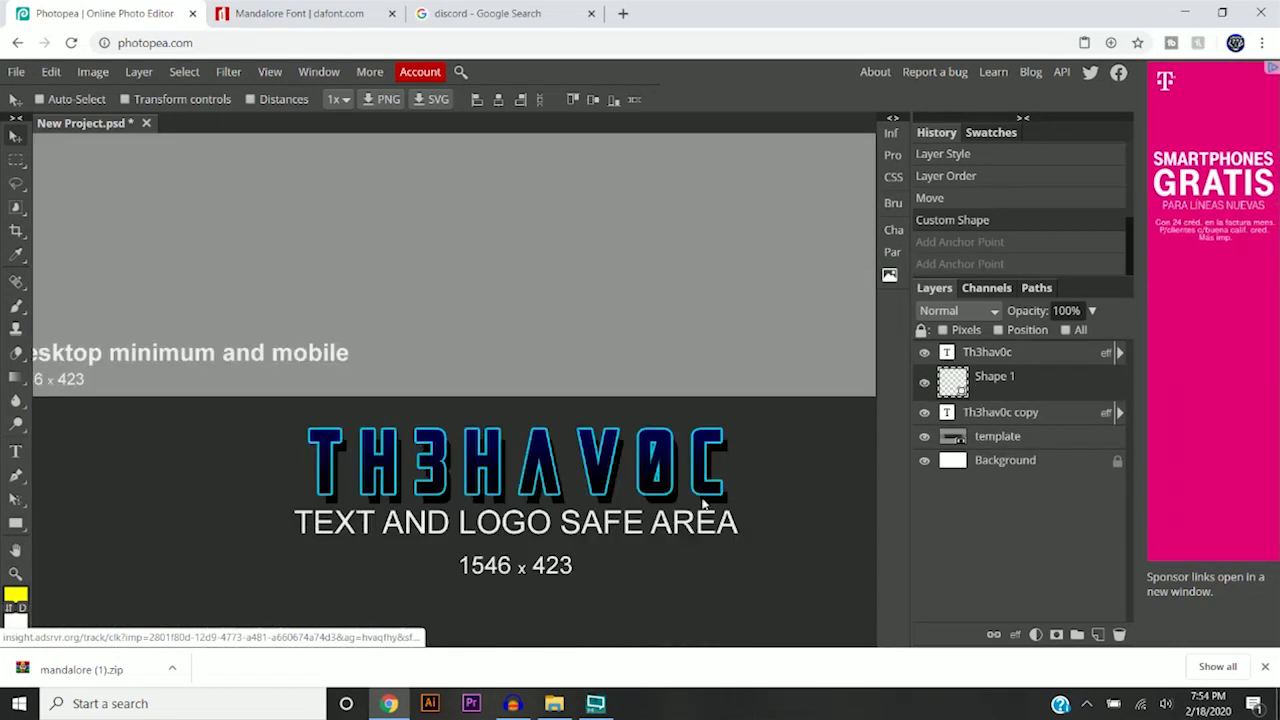
scroll(736, 497, "up", 5)
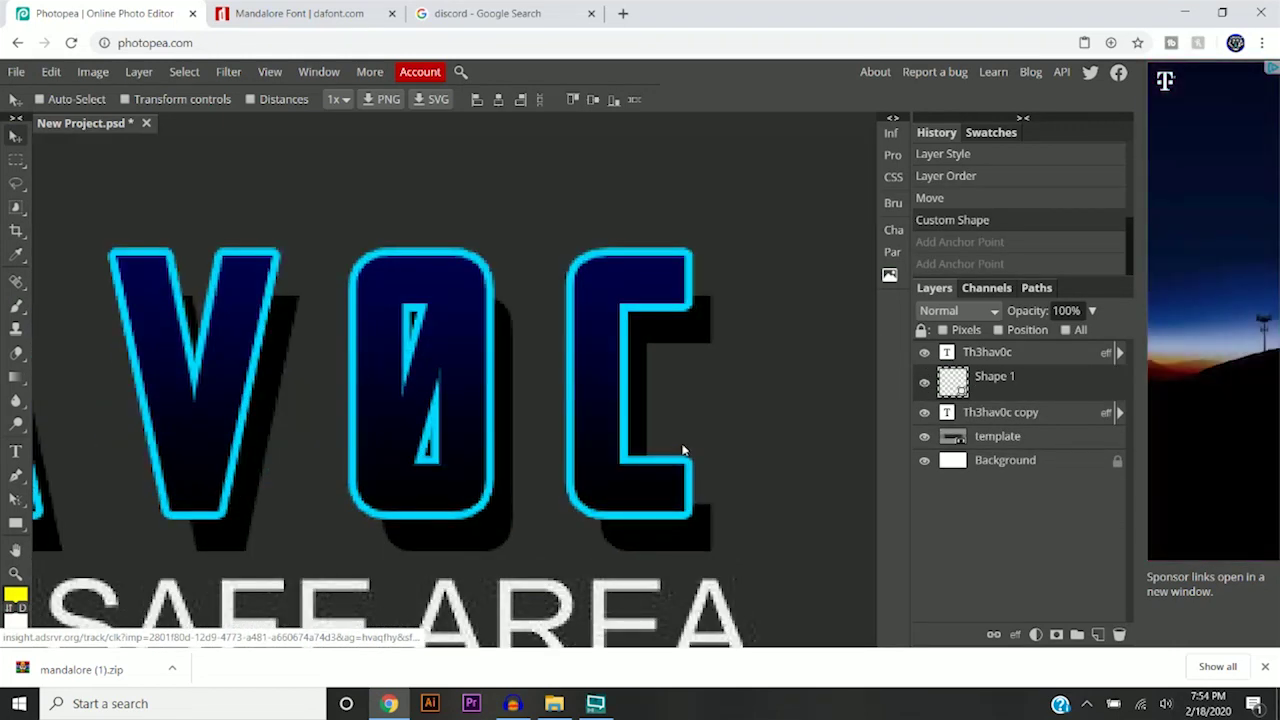
scroll(750, 534, "up", 1)
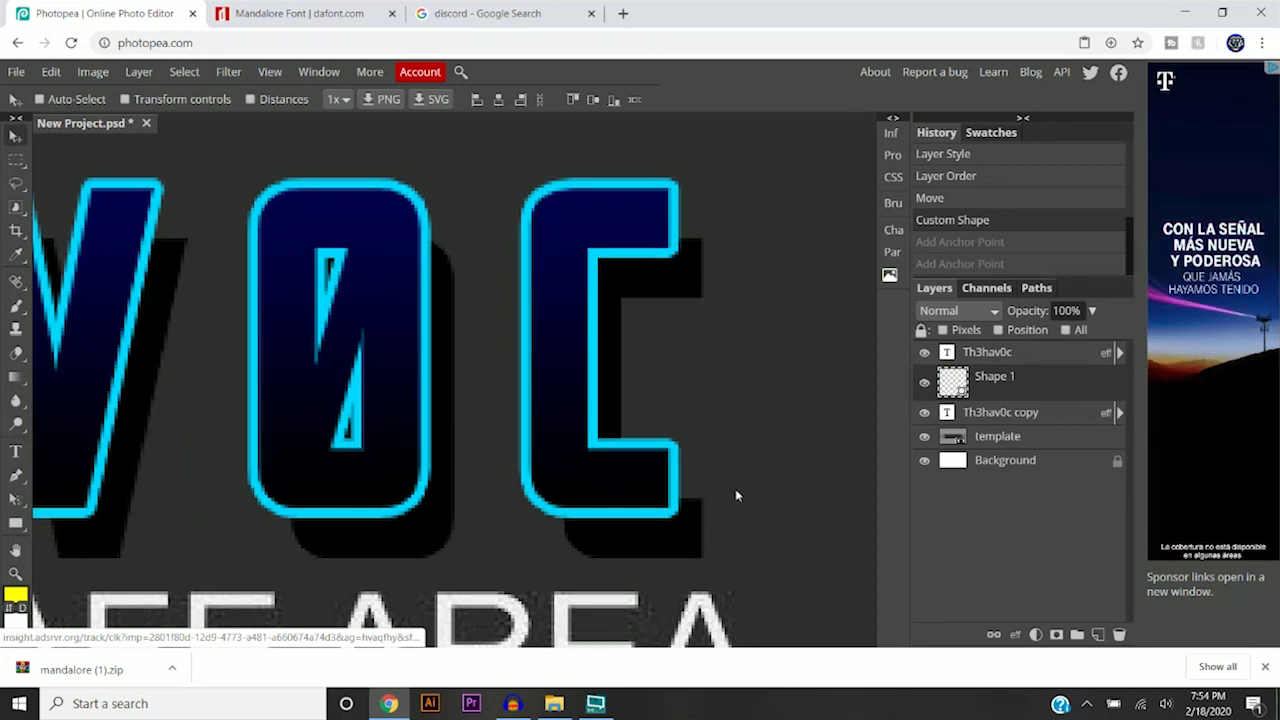
left_click(16, 477)
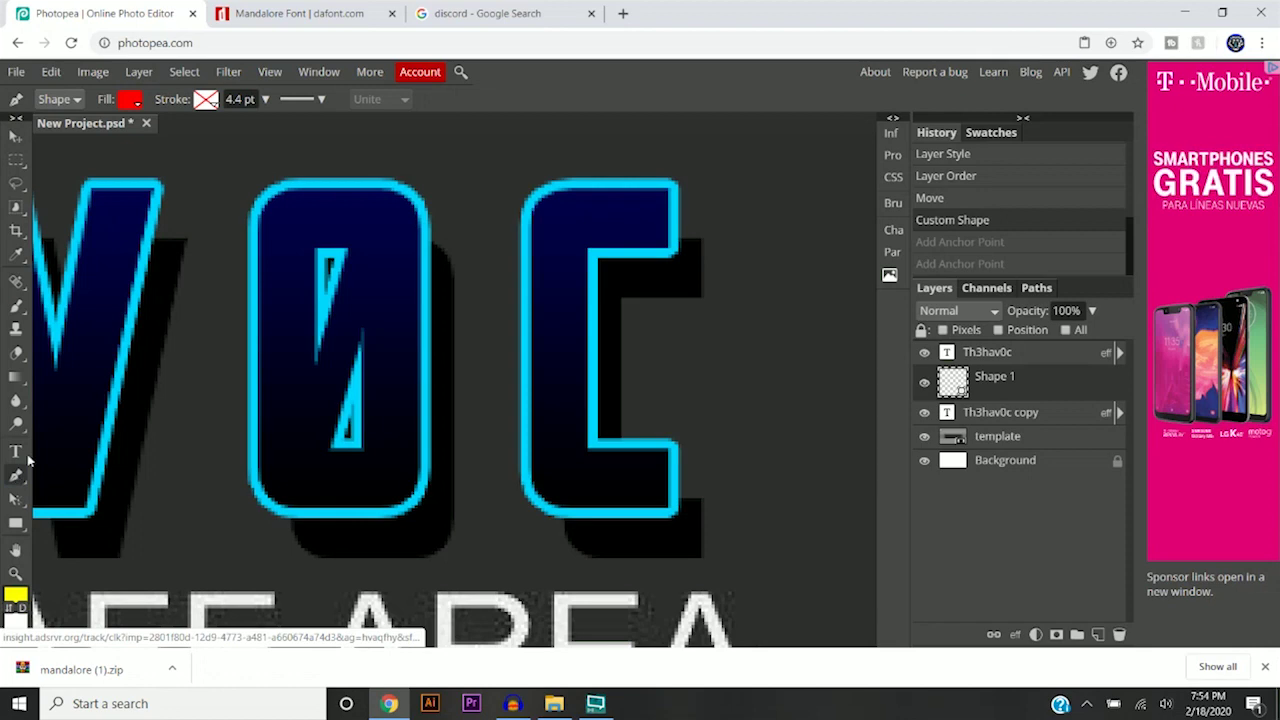
left_click(130, 100)
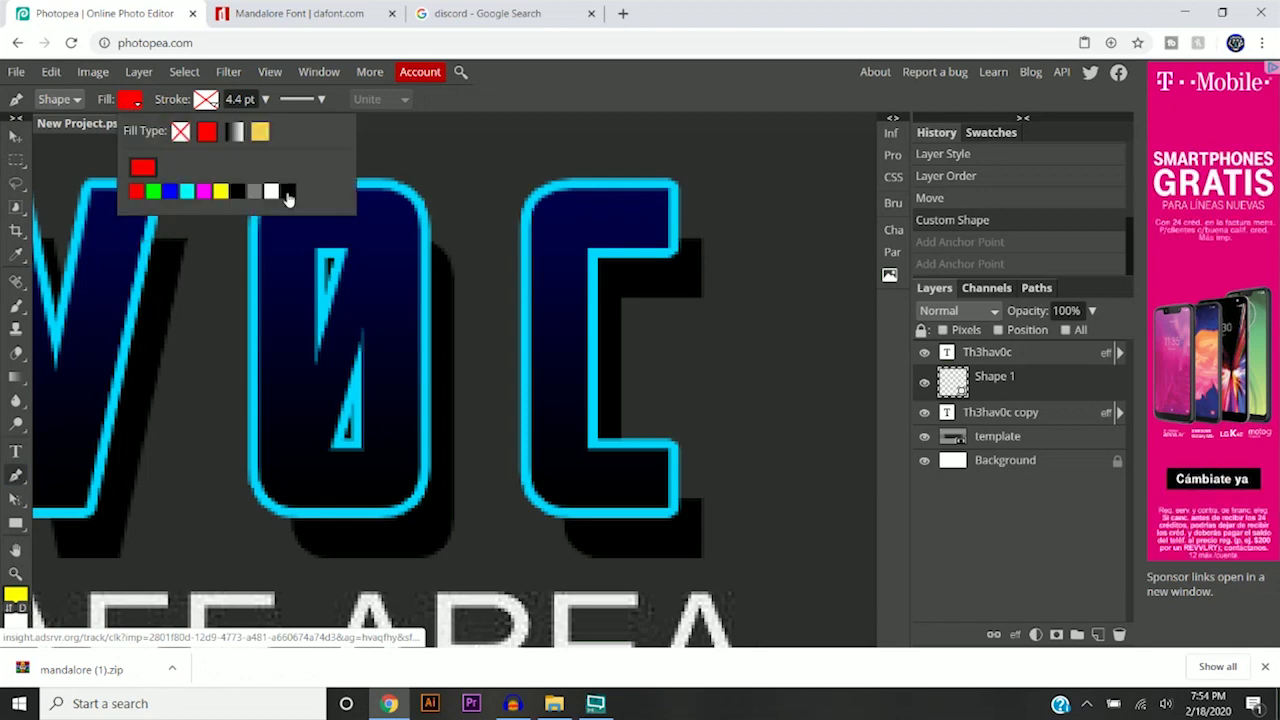
left_click(287, 193)
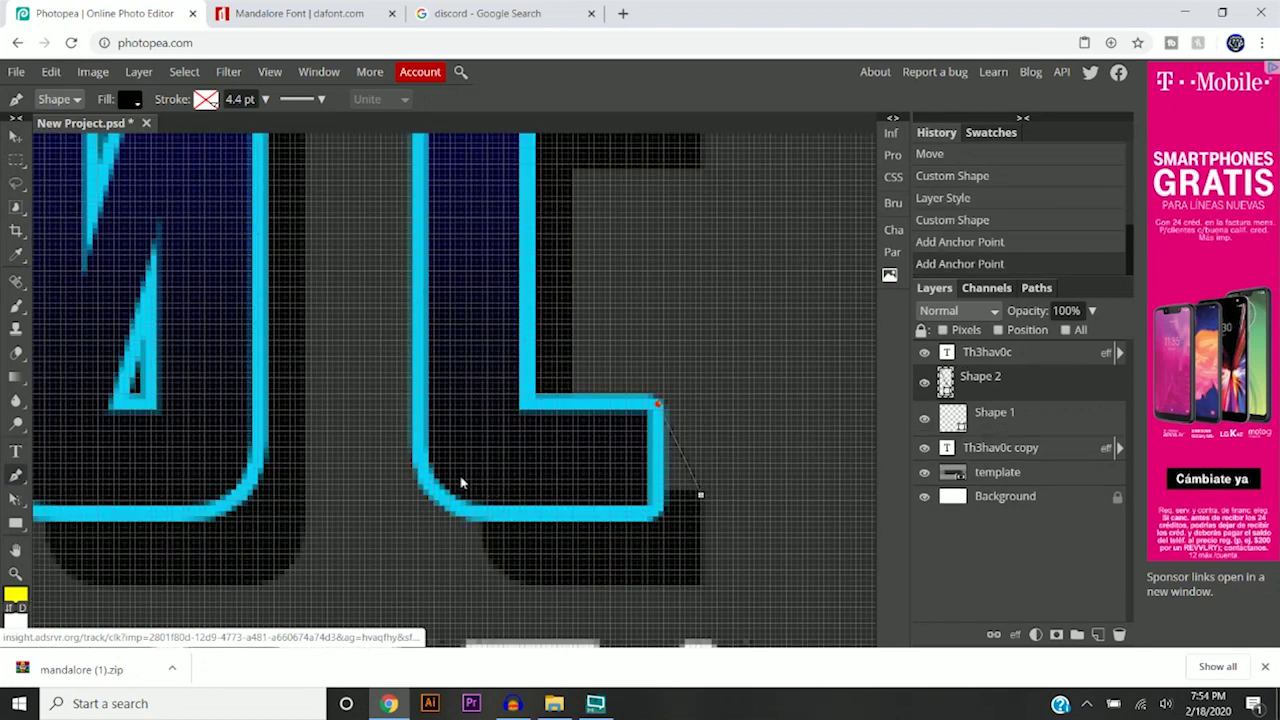
Draw black shapes with the Pen tool that join the title letters' corners to the offset black copy for an extruded look
scroll(547, 492, "down", 2)
left_click(555, 471)
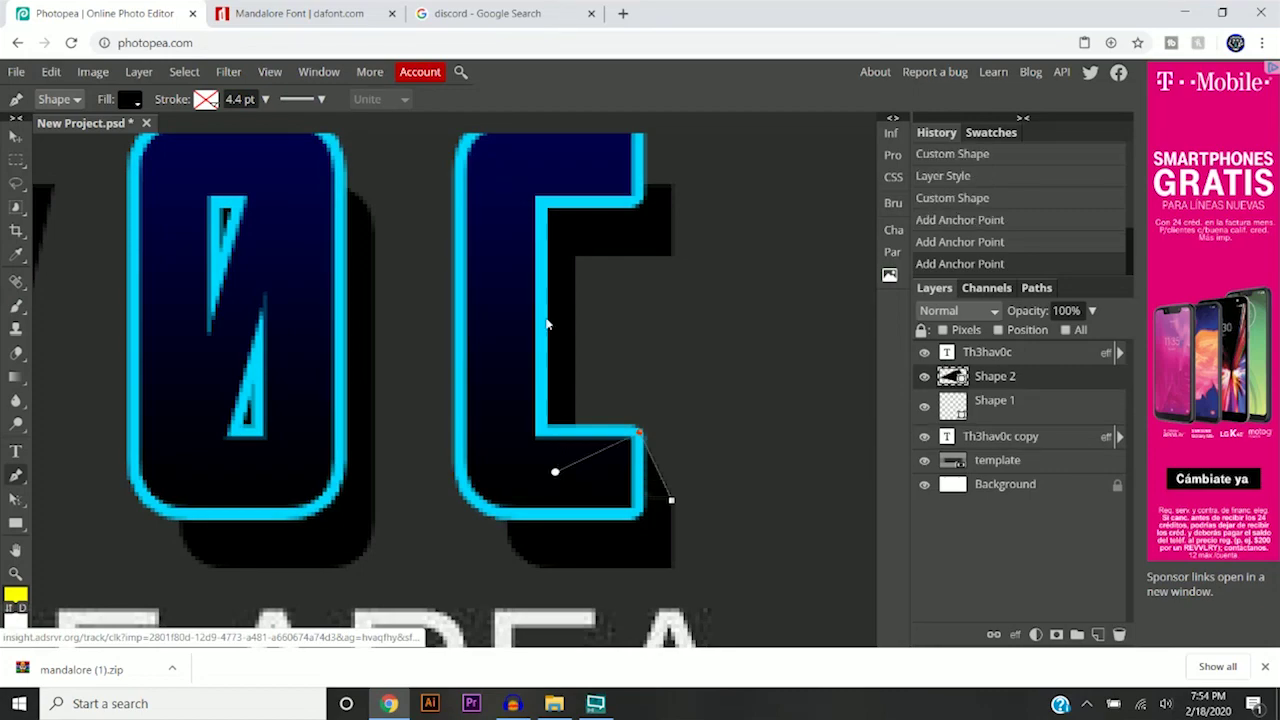
left_click(557, 229)
scroll(662, 234, "up", 5)
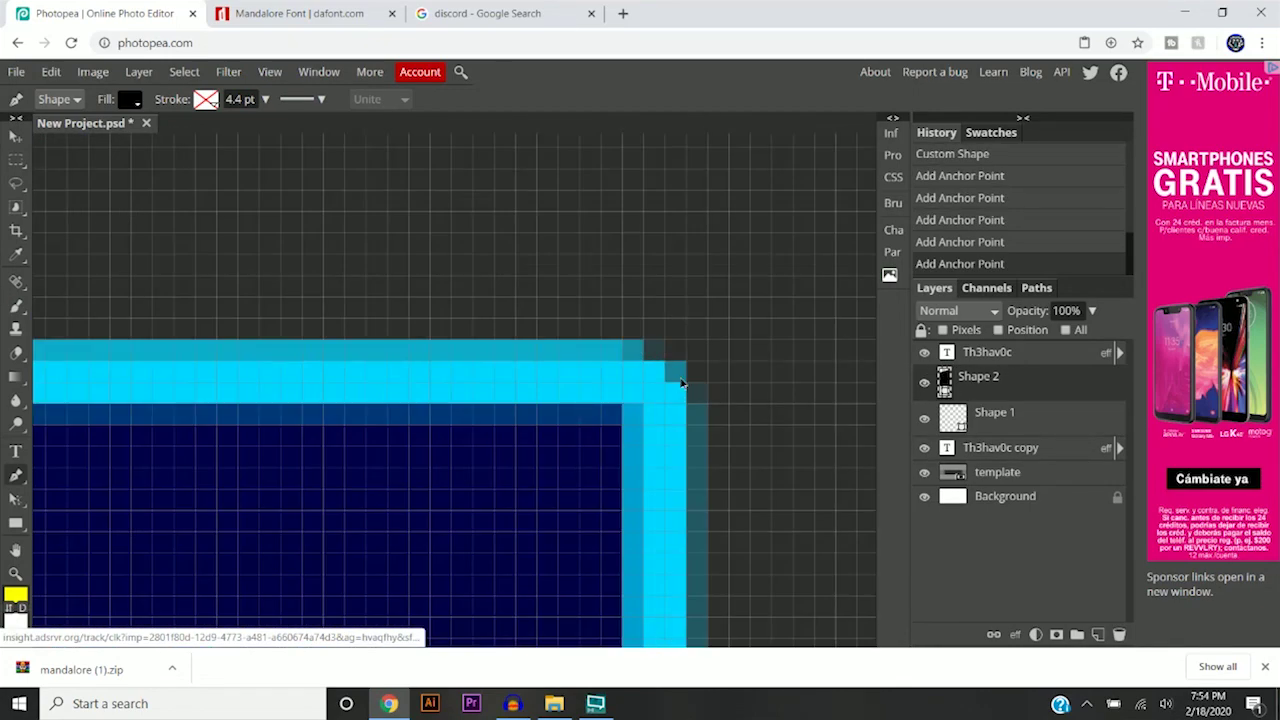
scroll(679, 376, "down", 5)
scroll(550, 480, "up", 3)
left_click(546, 309)
left_click(614, 382)
left_click(815, 307)
scroll(477, 422, "down", 2)
left_click(474, 424)
left_click(414, 434)
scroll(405, 300, "up", 4)
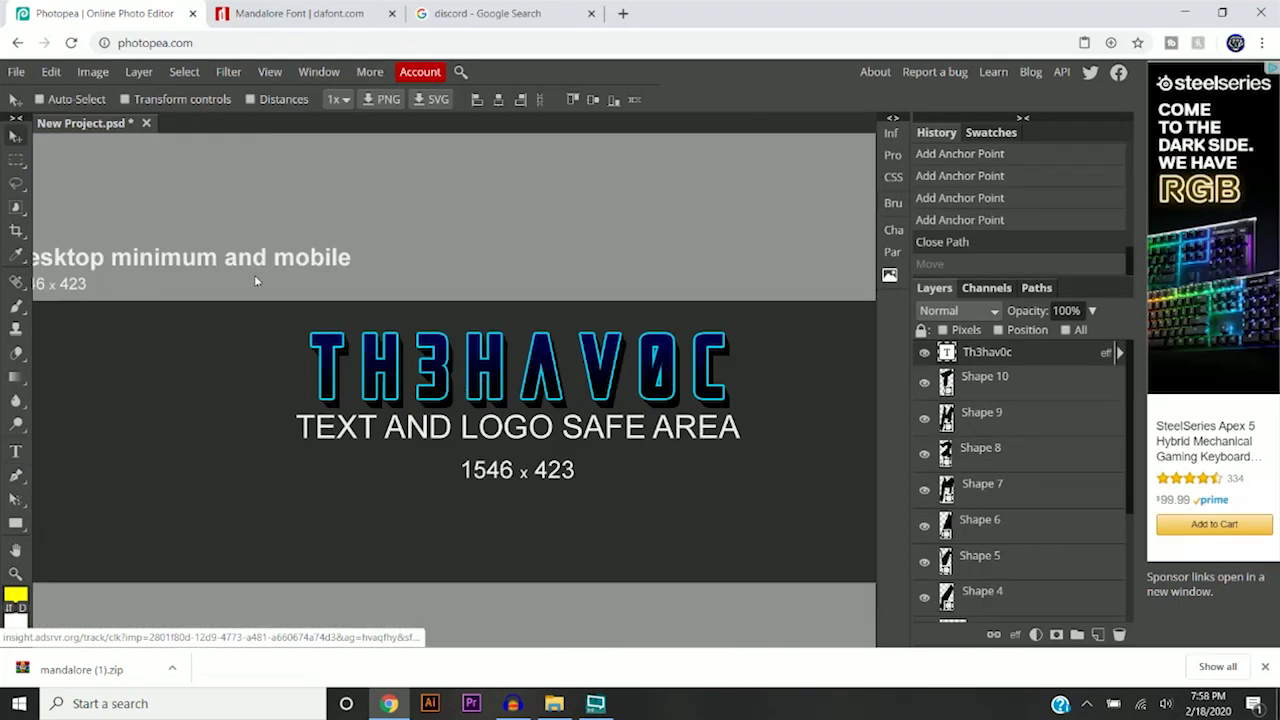
Duplicate the top Th3hav0c title layer and move the copy up and to the right, clear of the original title
right_click(979, 357)
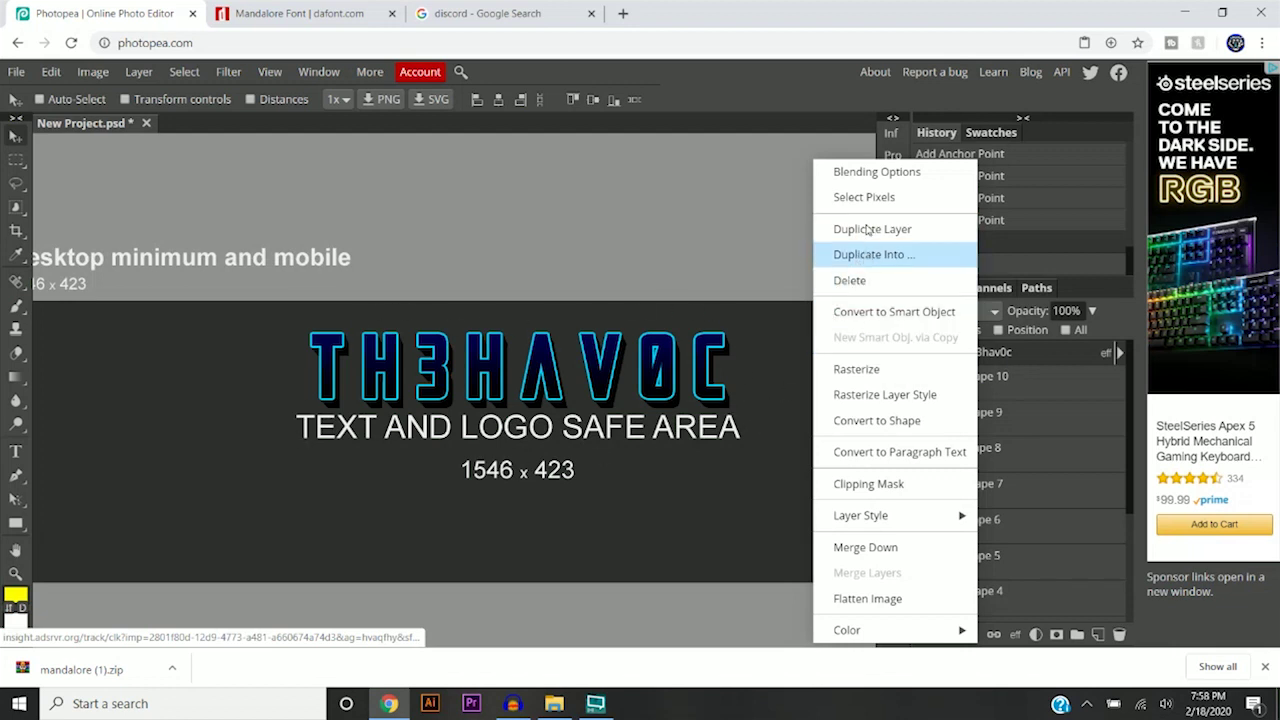
left_click(870, 229)
left_click_drag(660, 372, 655, 255)
key("ctrl+minus")
Reduce the text size of the duplicated Th3hav0c title to 60 px and commit the edit
left_click(15, 453)
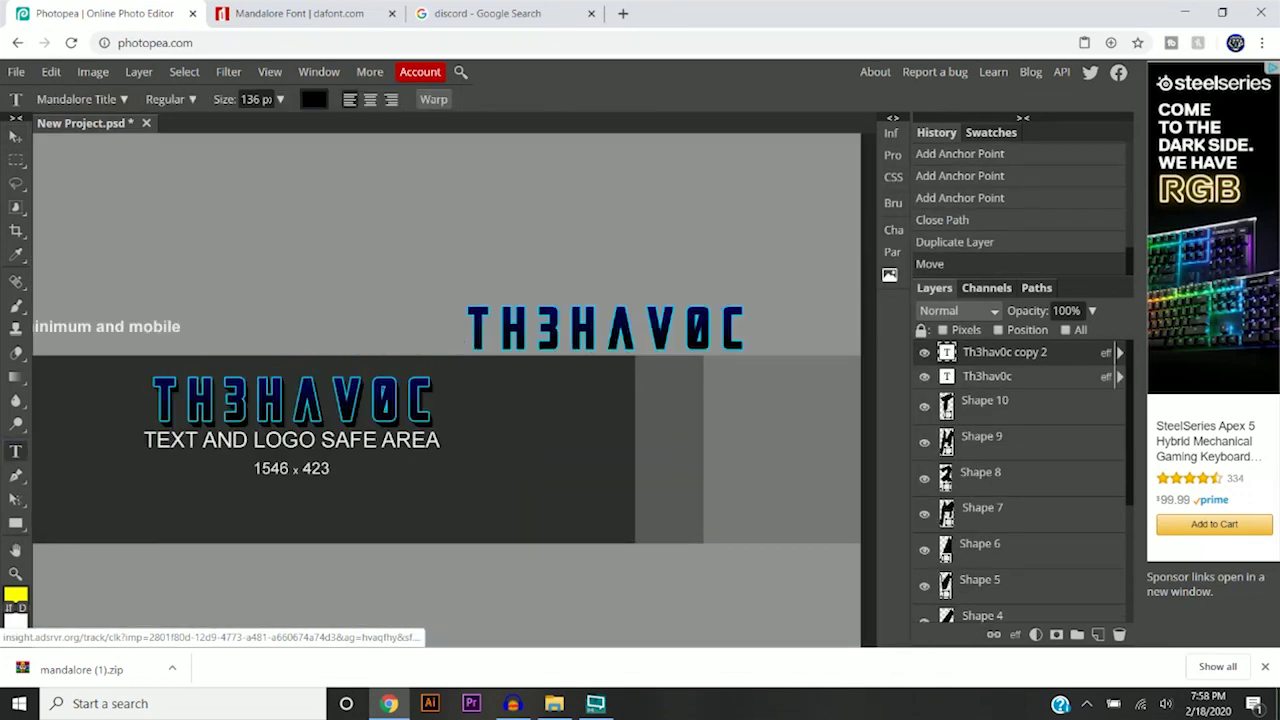
left_click_drag(462, 326, 757, 321)
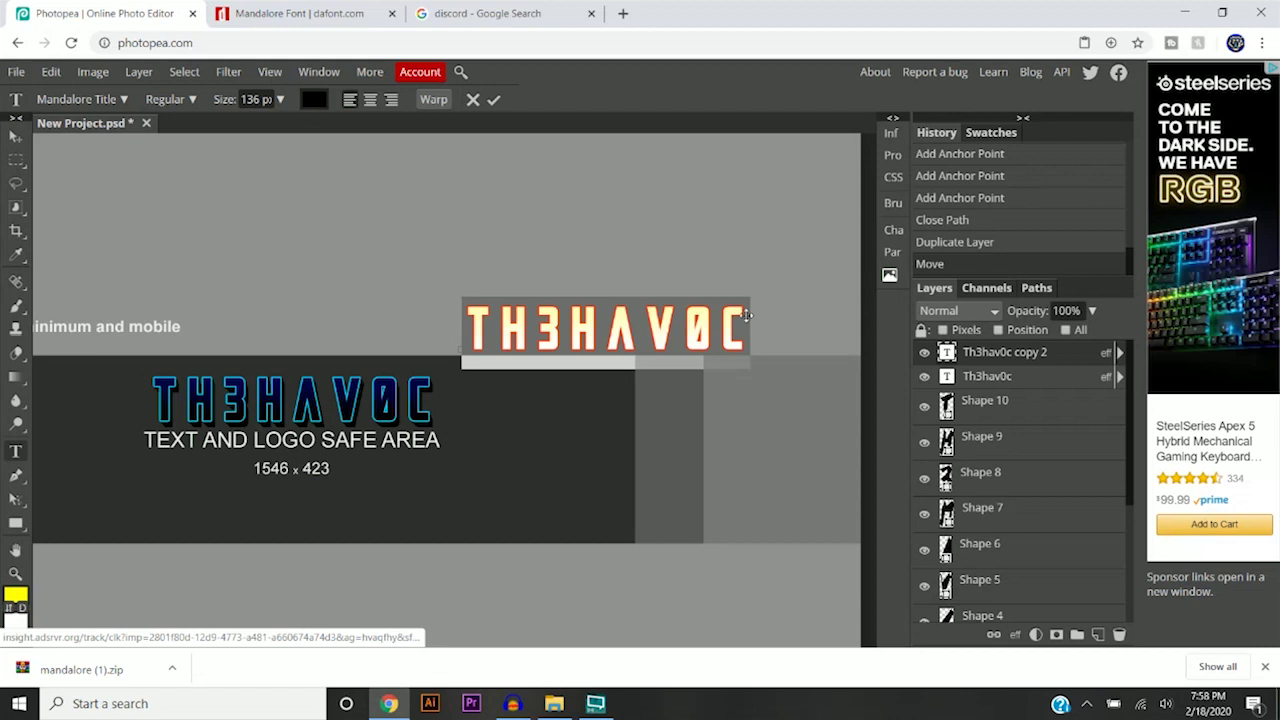
left_click(280, 99)
left_click_drag(268, 125, 254, 125)
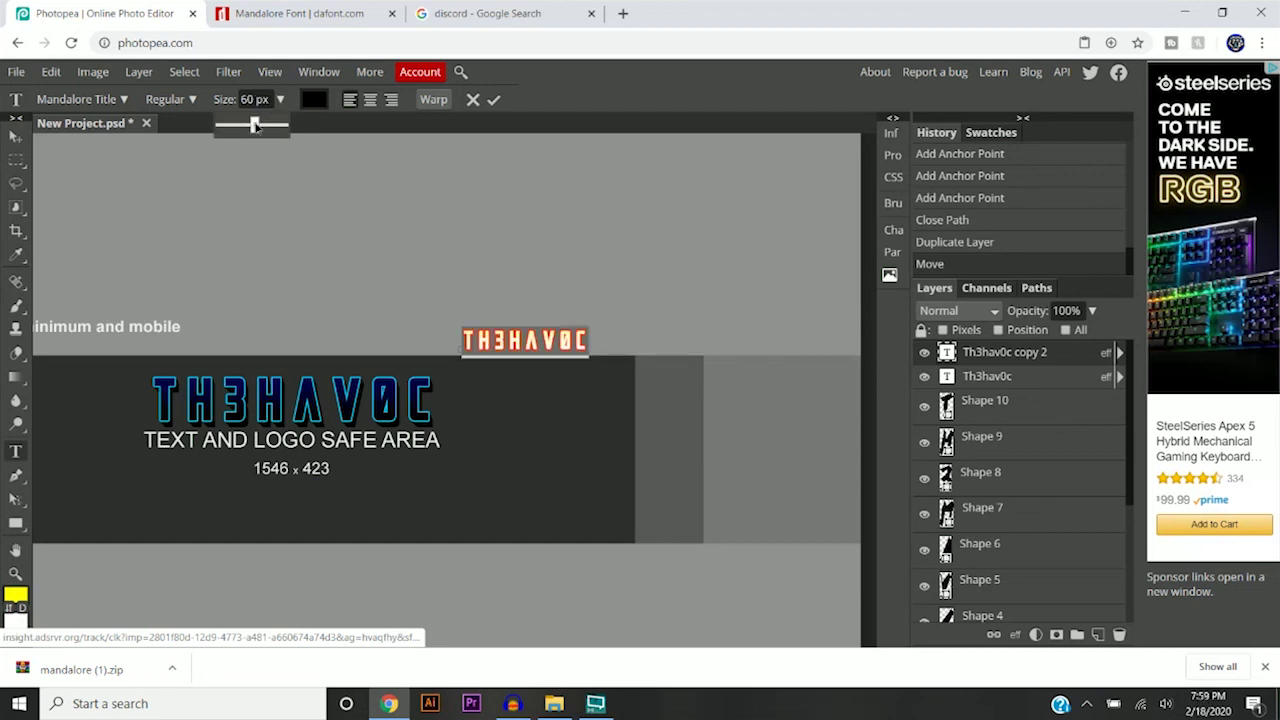
left_click(493, 99)
Duplicate the small 60 px Th3hav0c title and place the copy in the lower-left part of the safe area
right_click(978, 352)
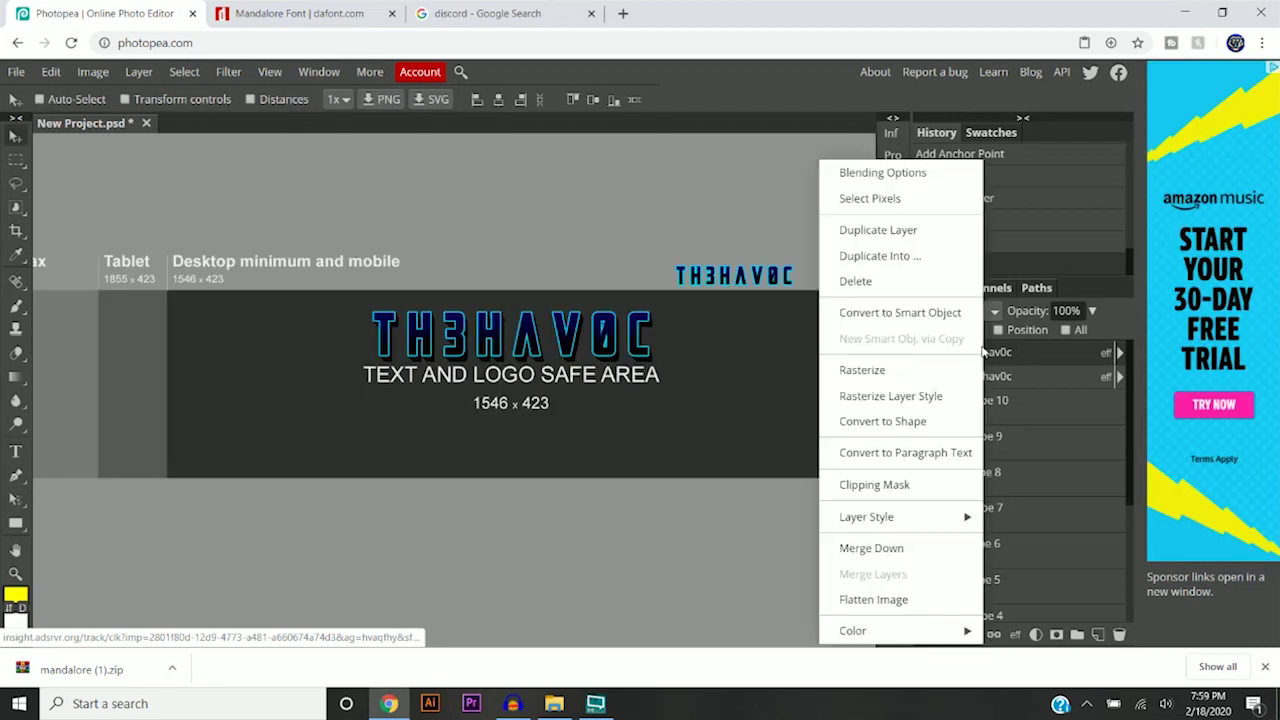
left_click(878, 230)
left_click_drag(734, 278, 322, 452)
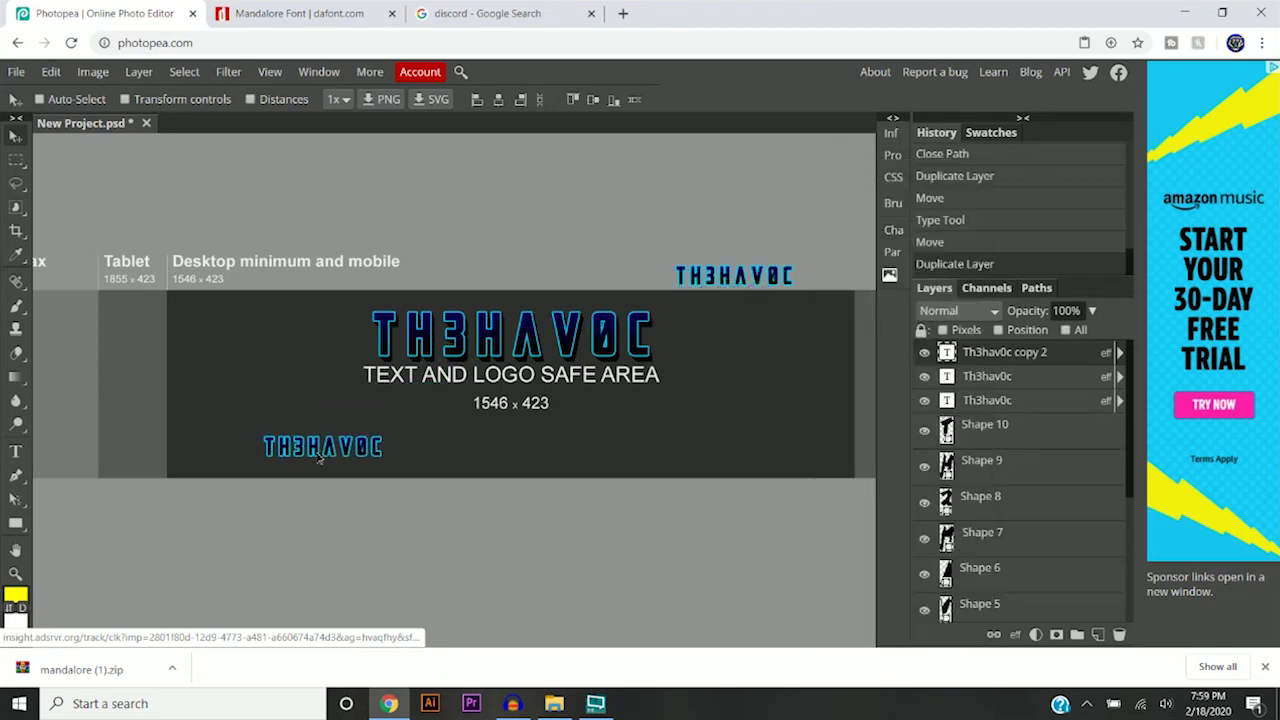
scroll(605, 282, "up", 2)
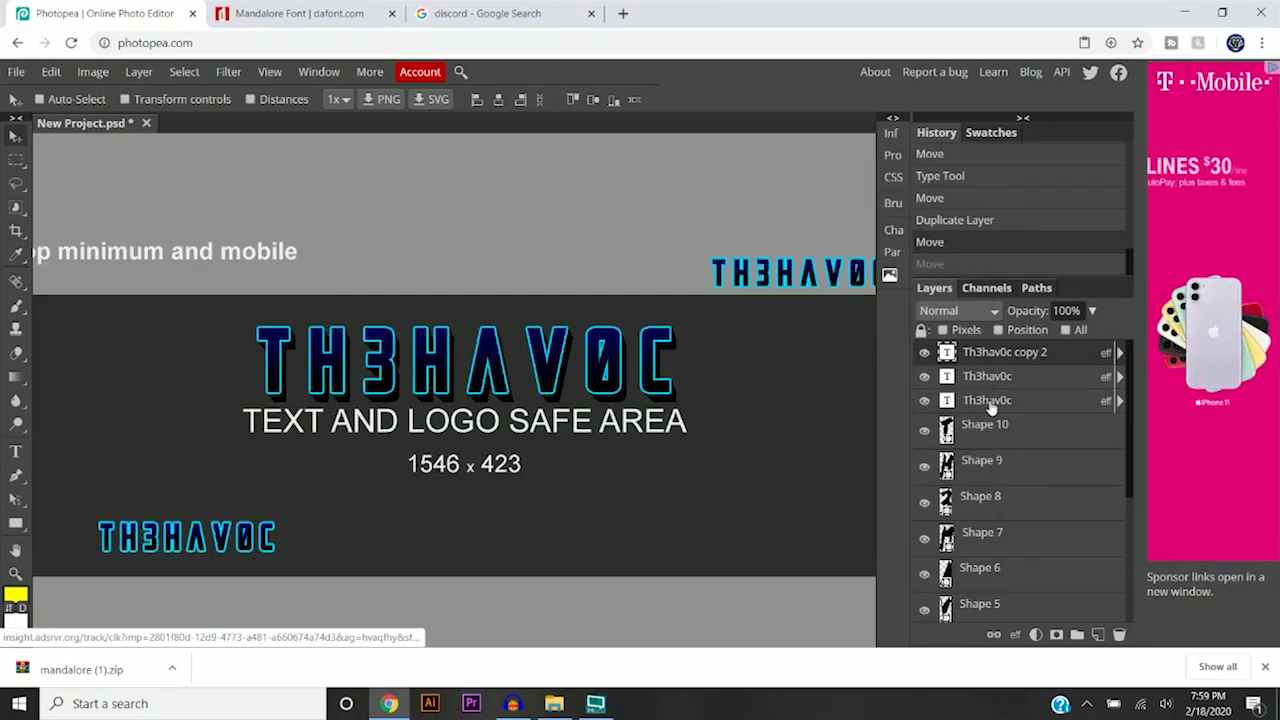
left_click(988, 402)
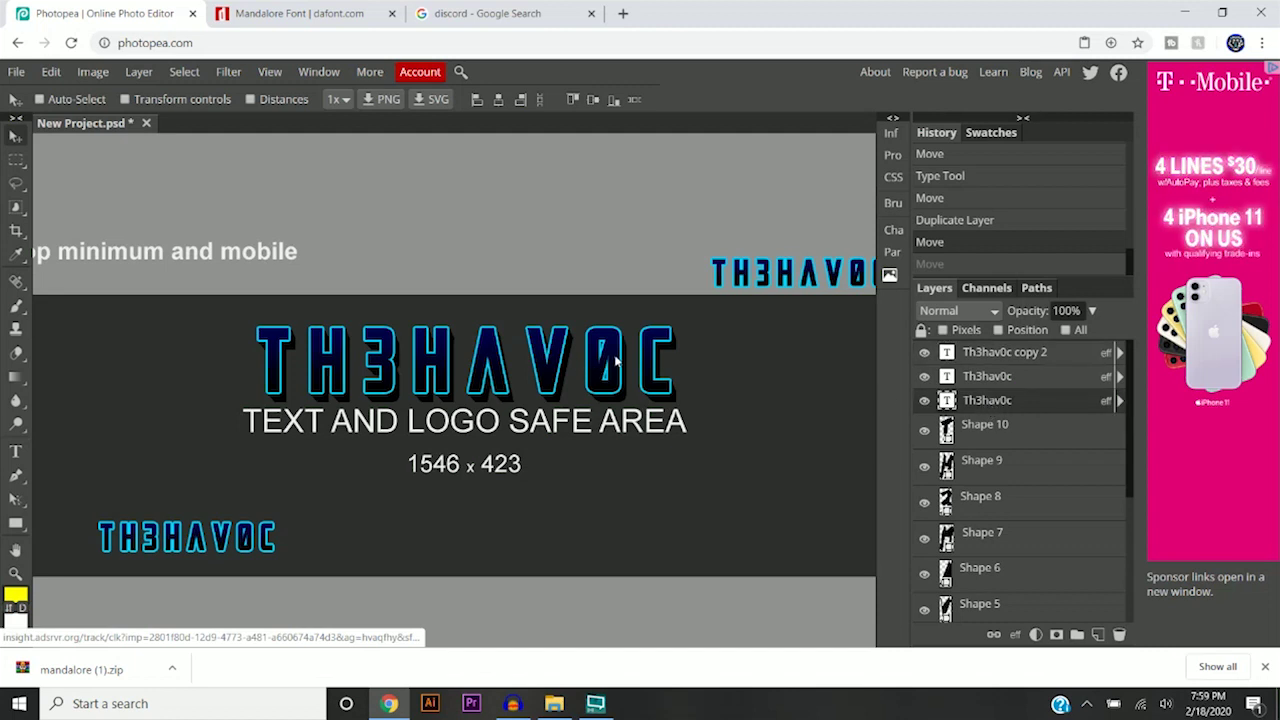
left_click_drag(614, 361, 583, 241)
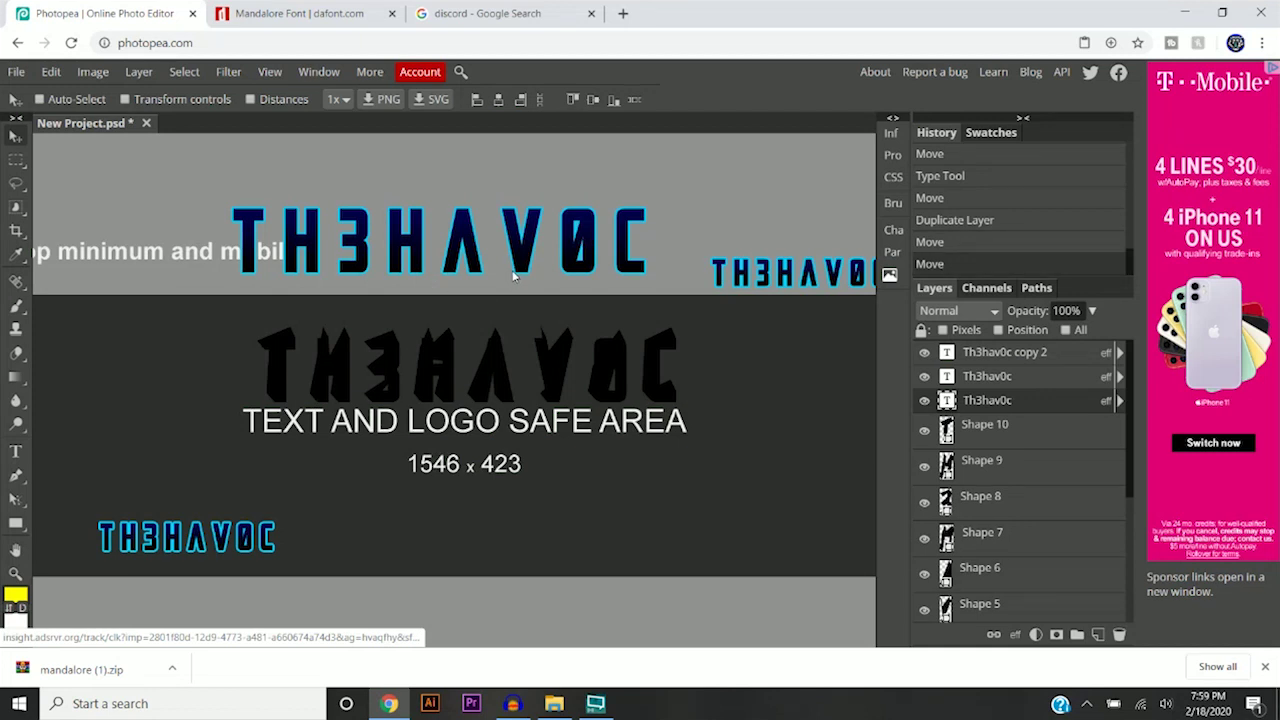
key("ctrl+z")
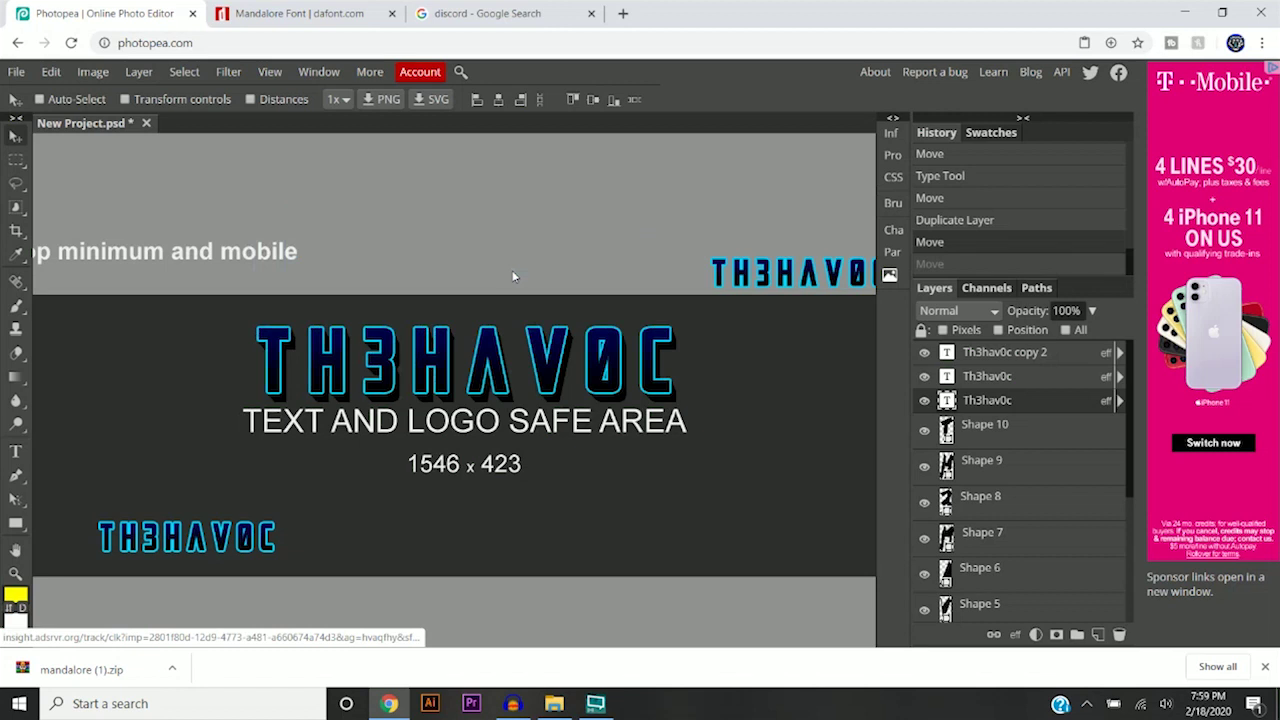
left_click(1010, 430)
left_click(1008, 472)
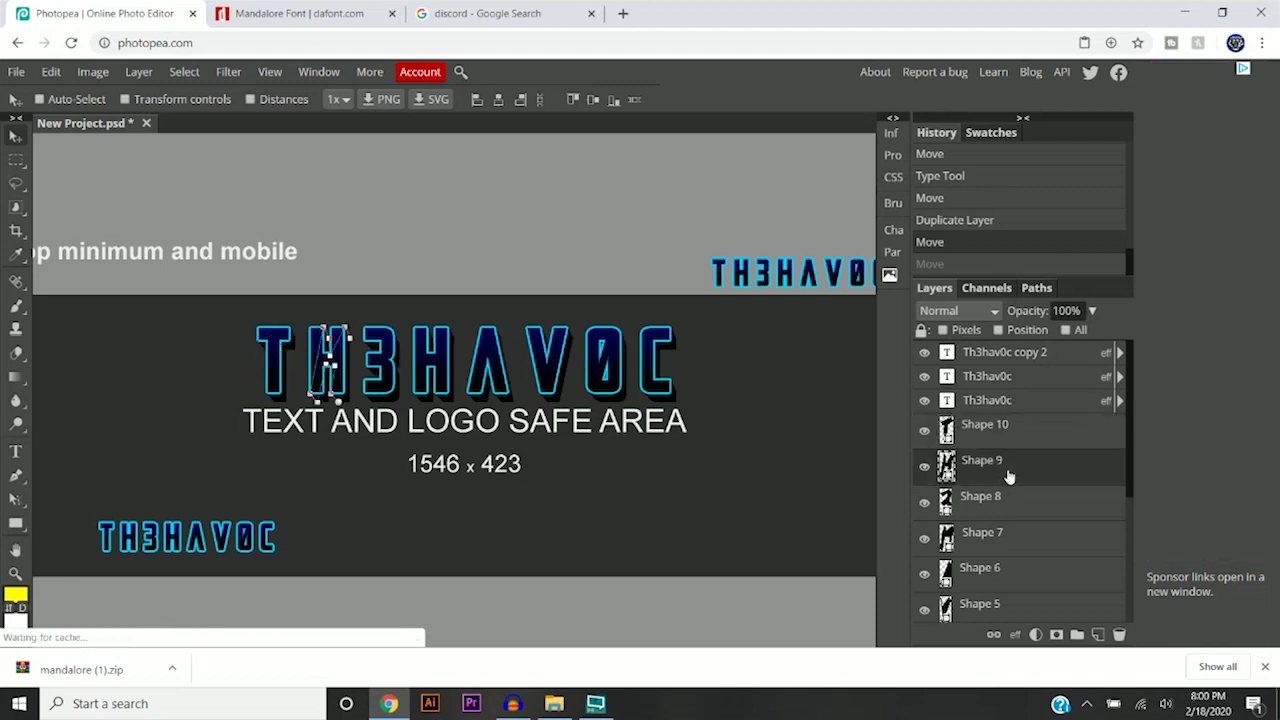
left_click(1007, 508)
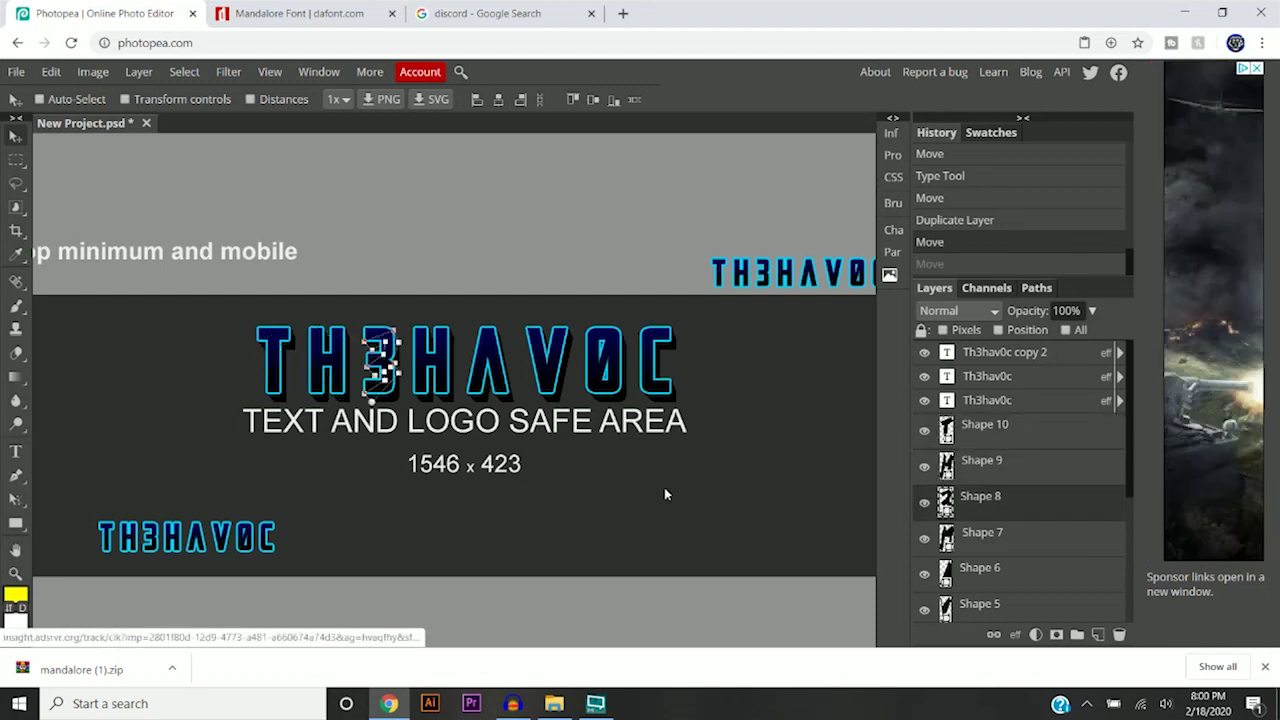
Merge the large Th3hav0c title layer, all the Shape layers and the black Th3hav0c copy into one layer
left_click(992, 406)
scroll(997, 438, "down", 2)
scroll(997, 438, "down", 2)
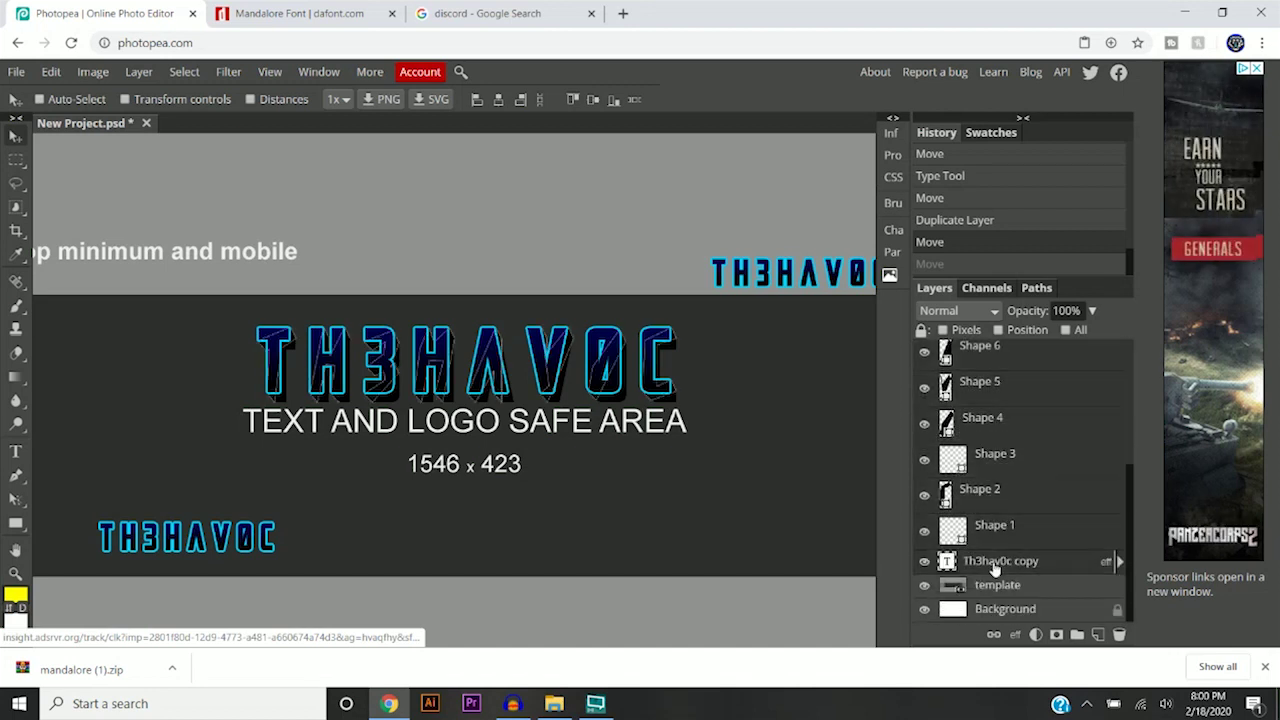
right_click(1009, 565)
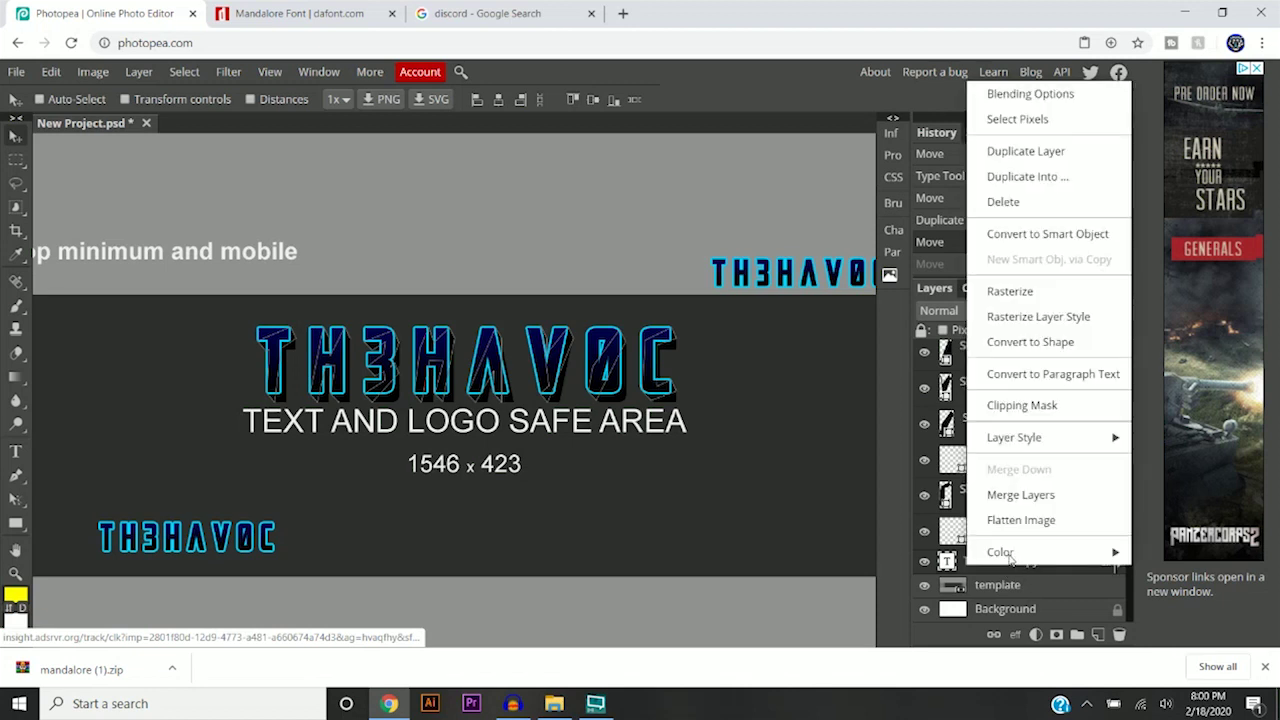
left_click(1013, 497)
left_click_drag(537, 366, 438, 210)
key("ctrl+z")
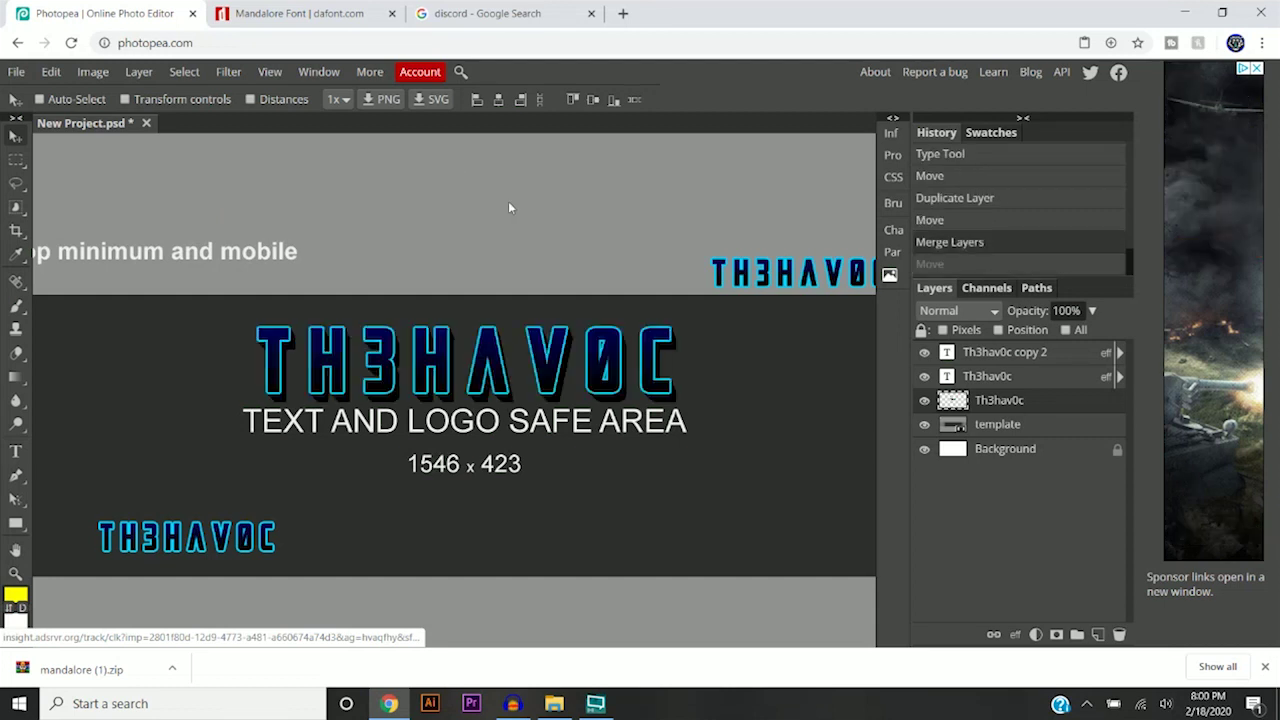
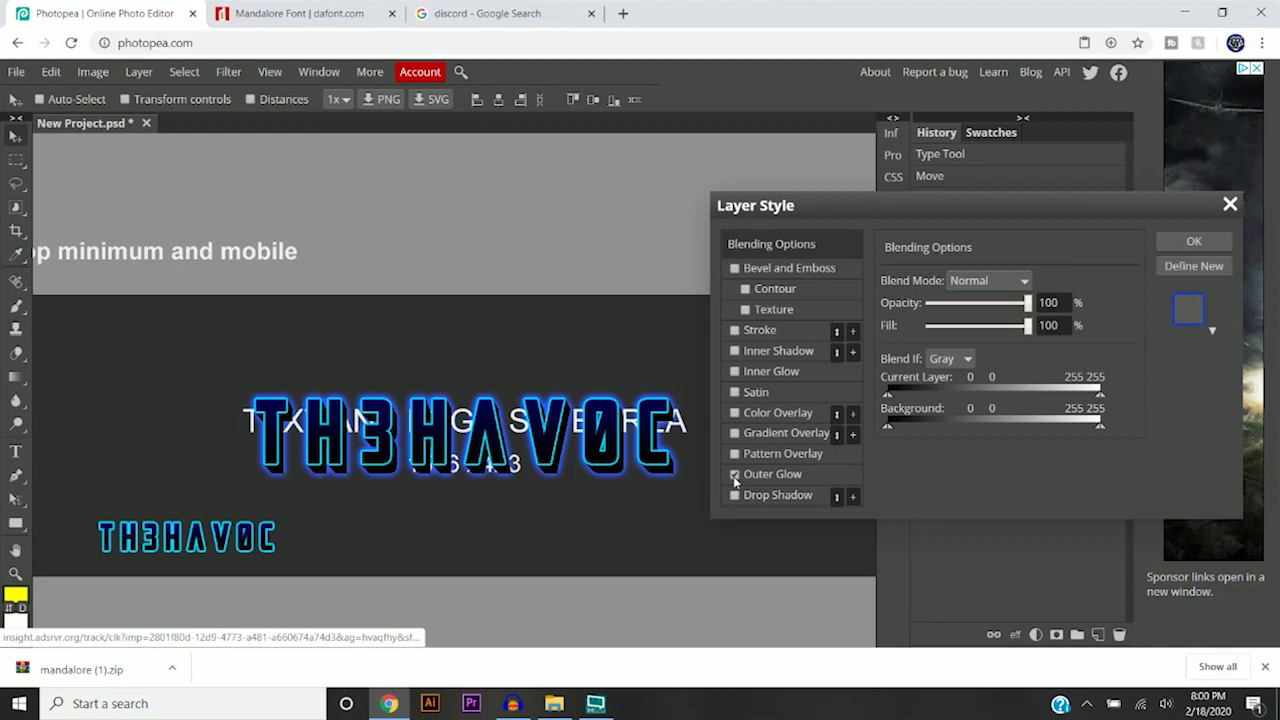
Set the merged title's Outer Glow colour to dark blue 0021a0 and adjust the glow's size
left_click(774, 476)
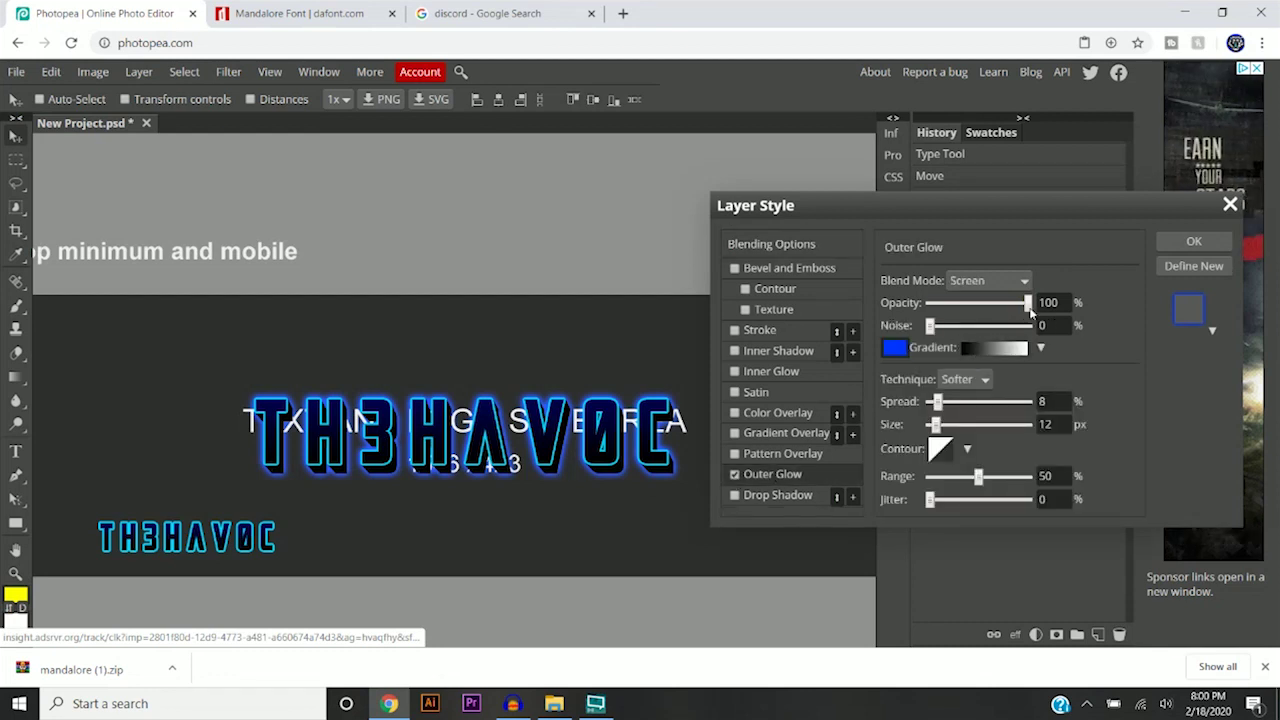
left_click(894, 347)
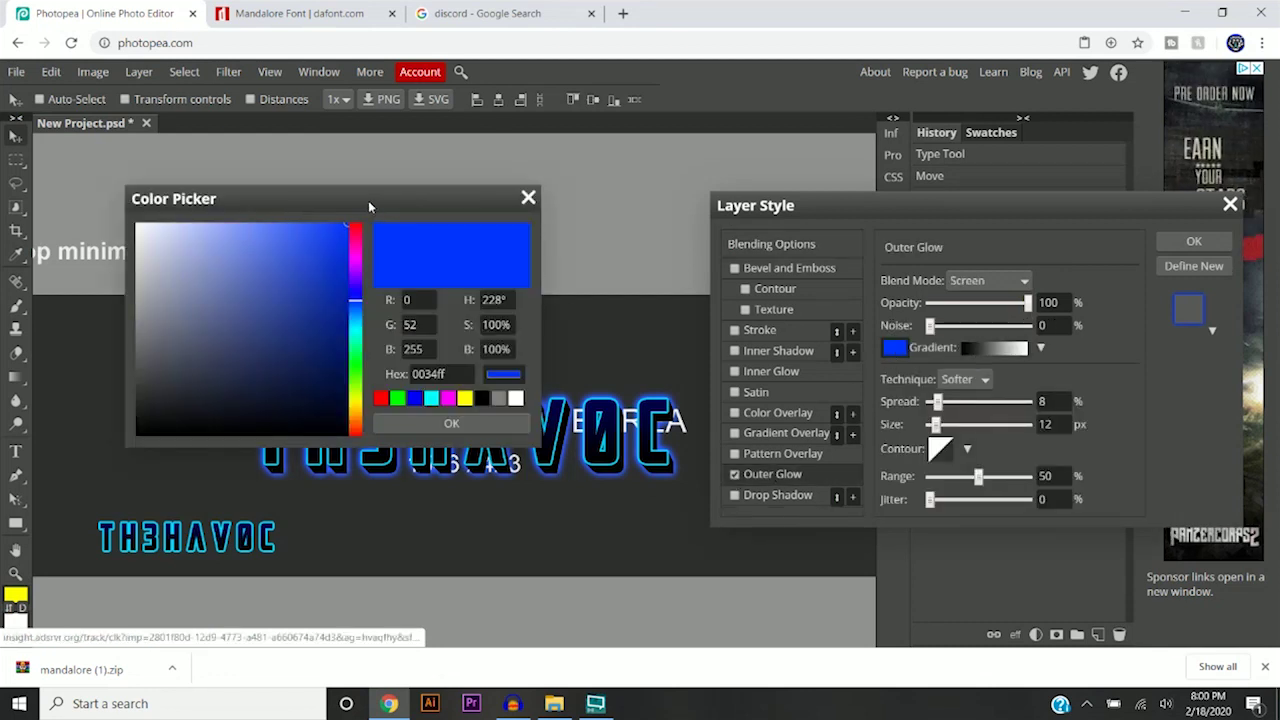
left_click_drag(371, 208, 990, 210)
left_click(757, 228)
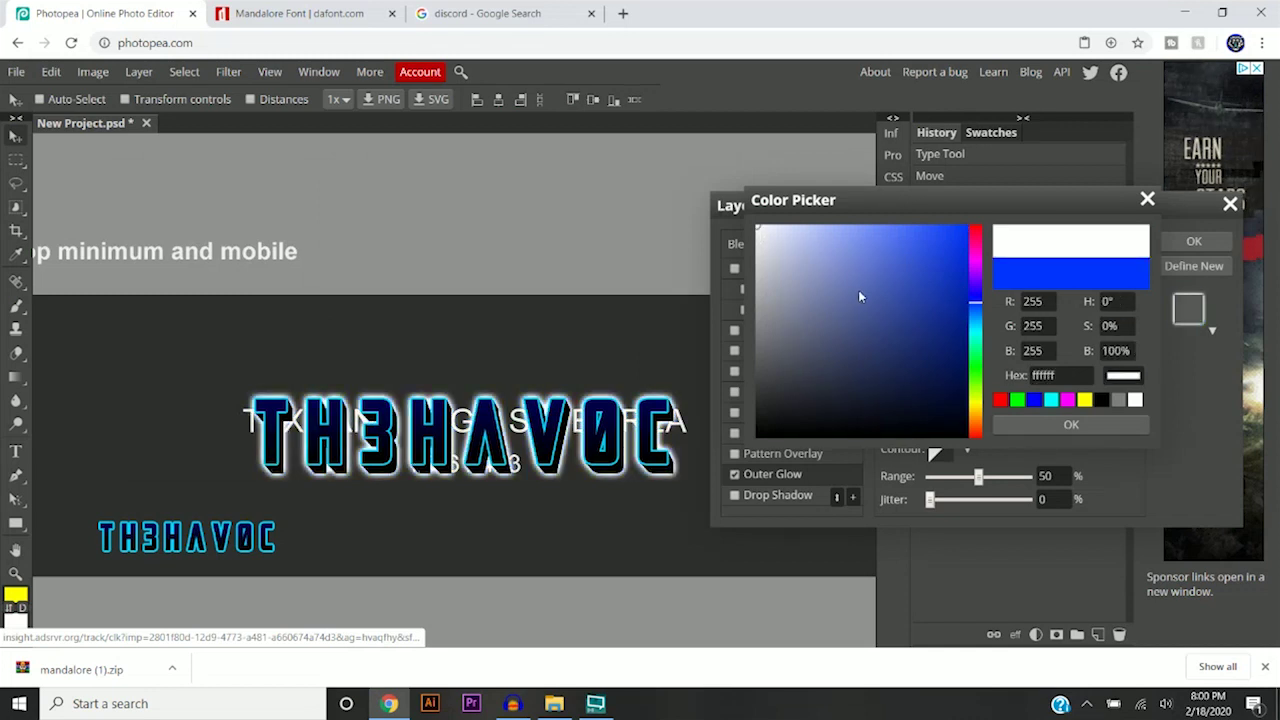
left_click(968, 297)
mouse_move(968, 297)
left_mouse_down()
mouse_move(971, 330)
mouse_move(975, 308)
left_mouse_up()
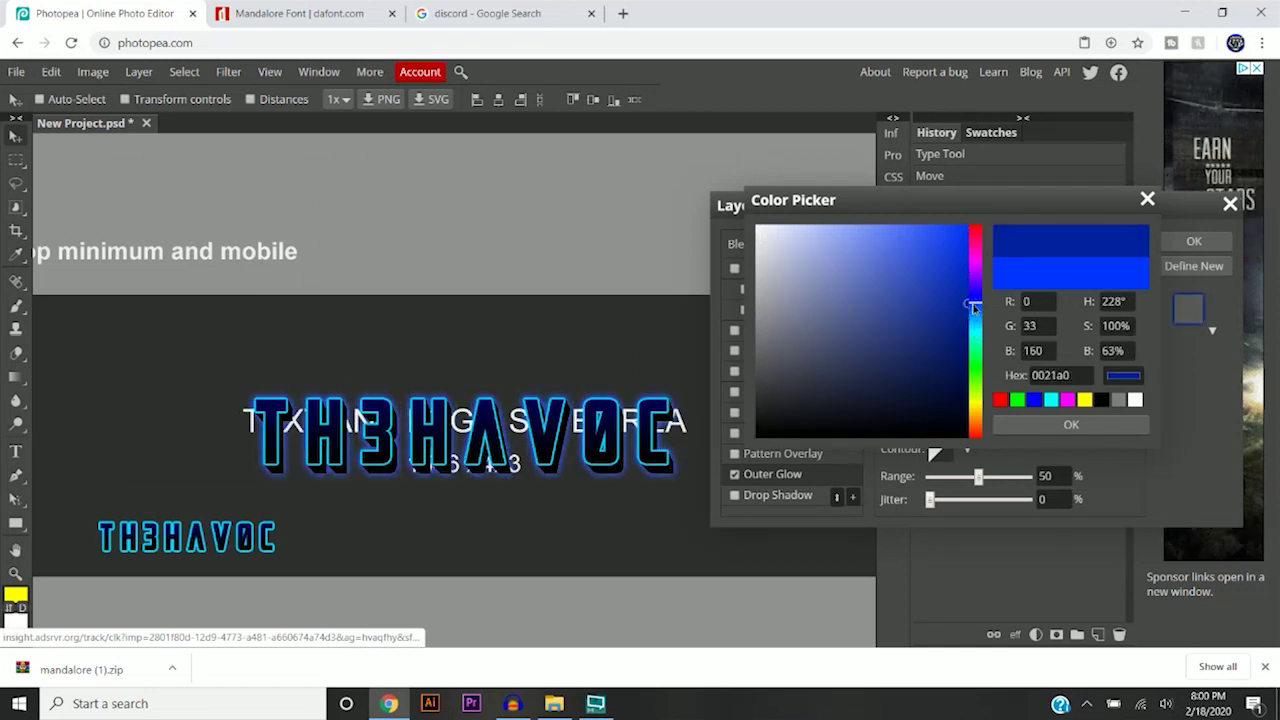
left_click(1083, 426)
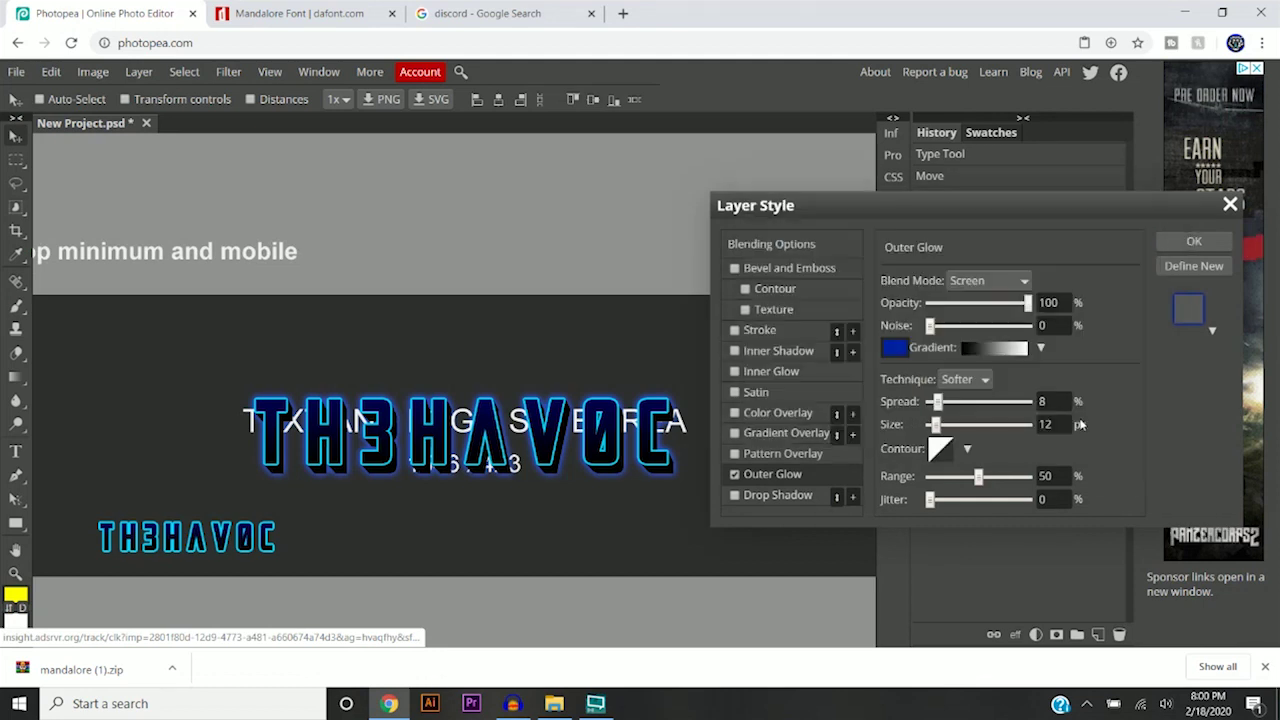
left_click_drag(935, 426, 988, 403)
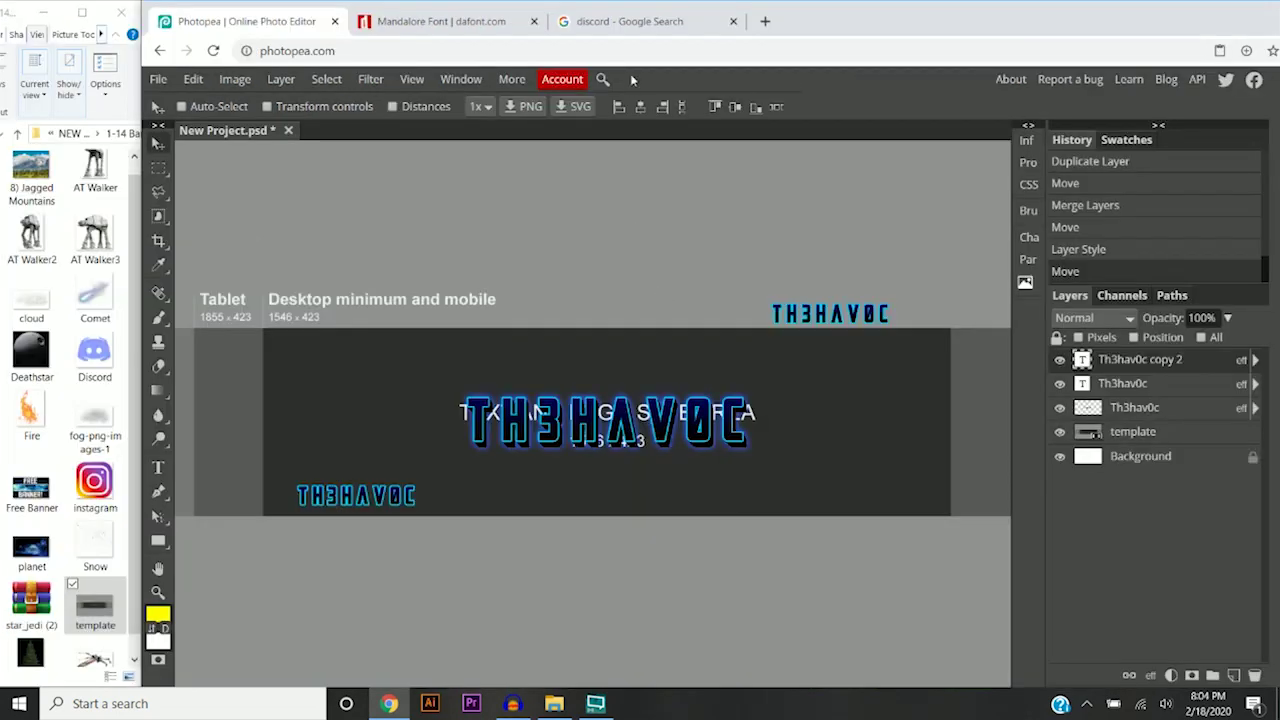
Switch to the Google image search for discord and filter the results to transparent images
left_click(638, 25)
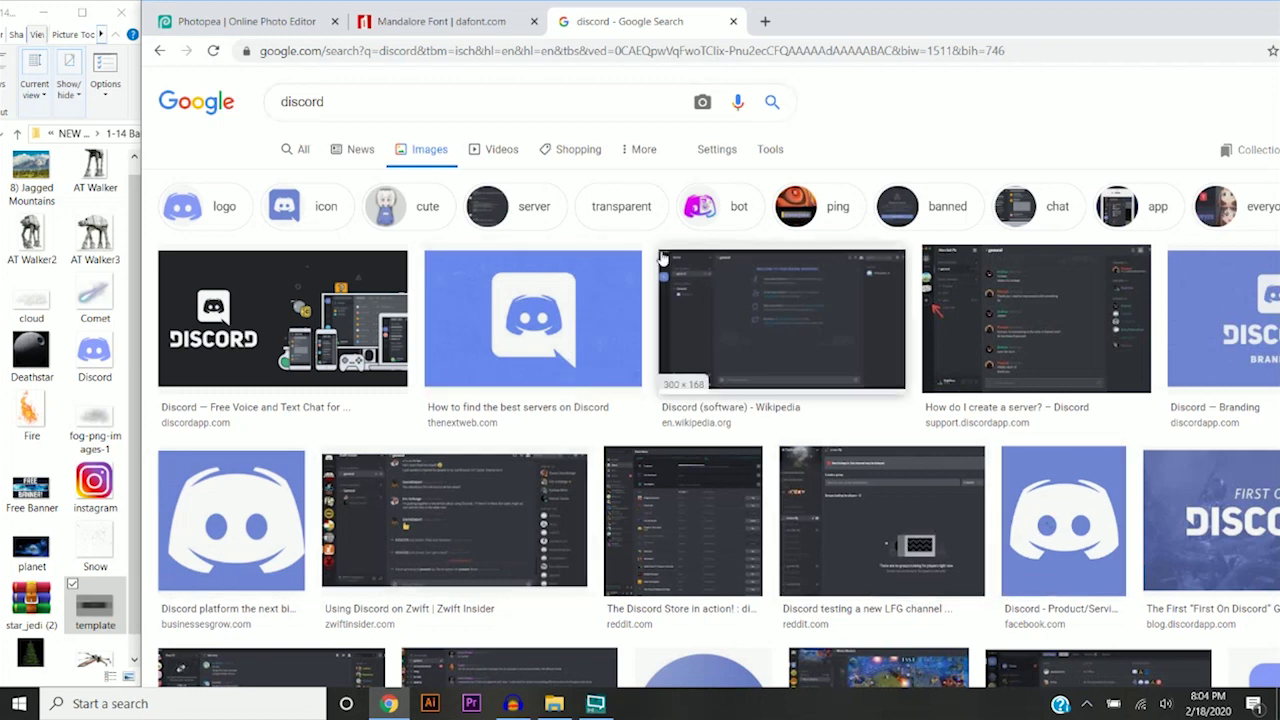
left_click(771, 150)
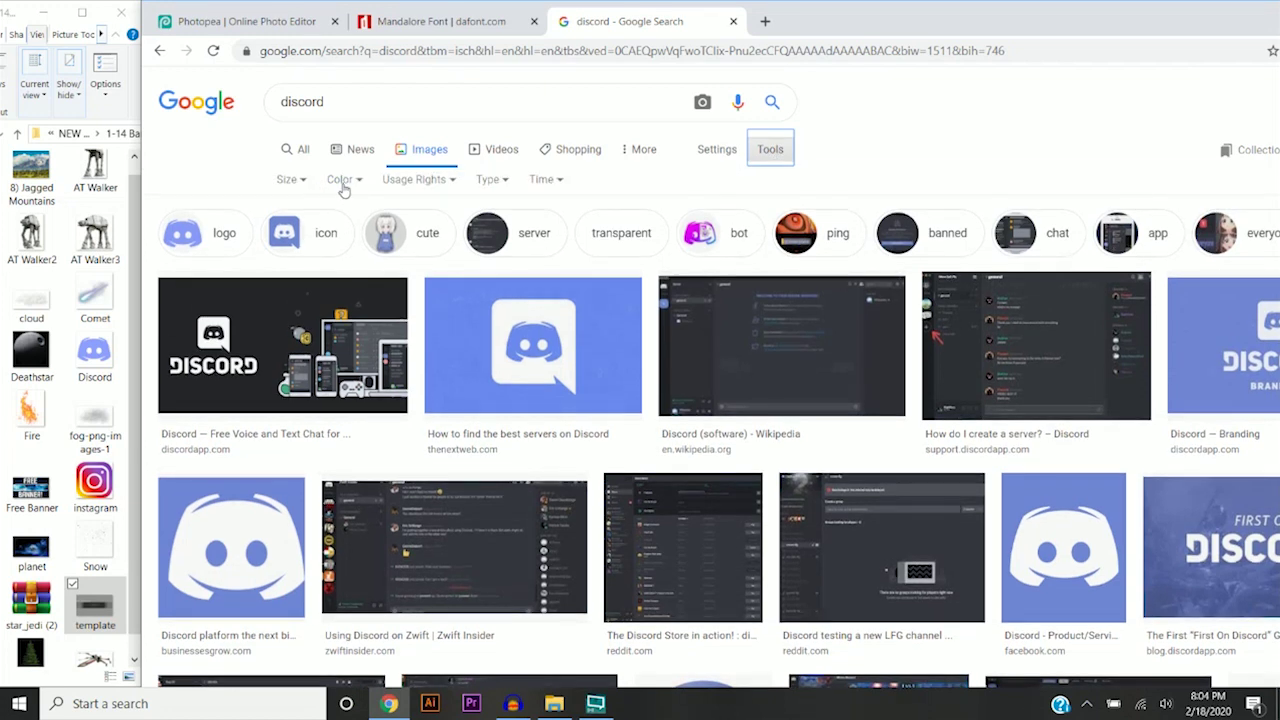
left_click(344, 182)
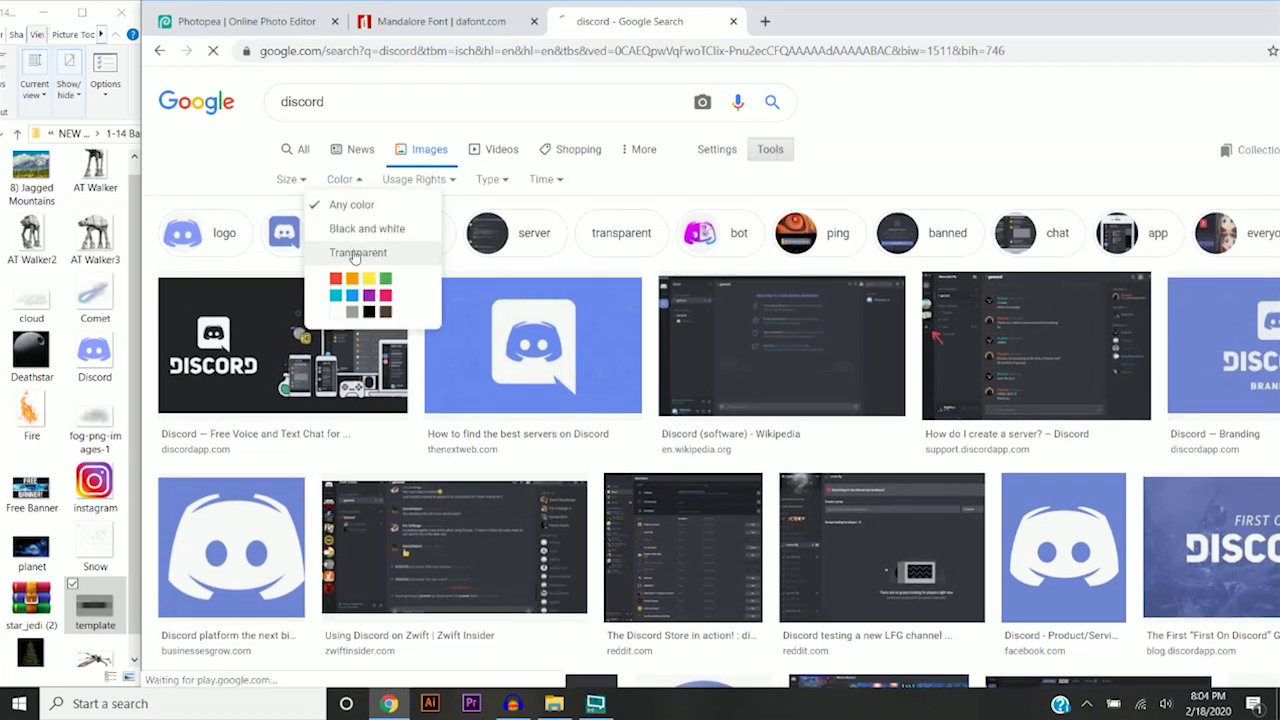
left_click(352, 255)
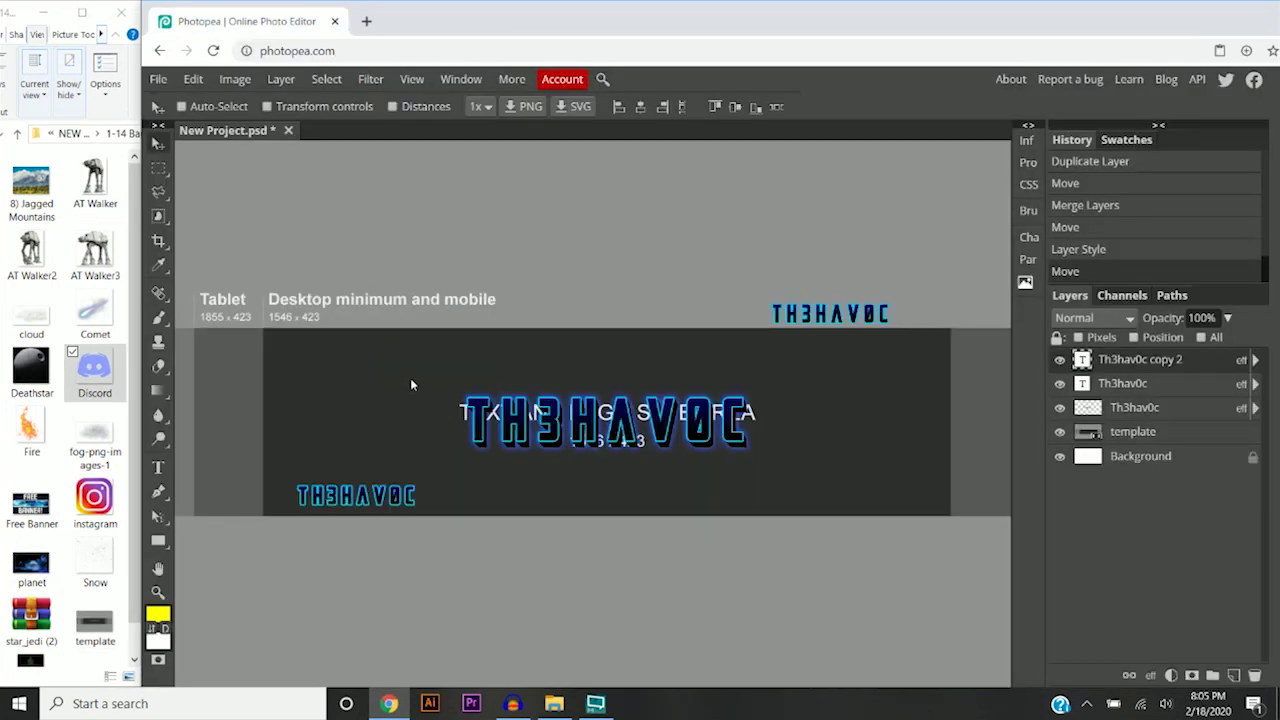
Place the Discord logo image from the folder into the banner and scale it down to 7%
left_click_drag(410, 385, 474, 387)
scroll(729, 537, "down", 2)
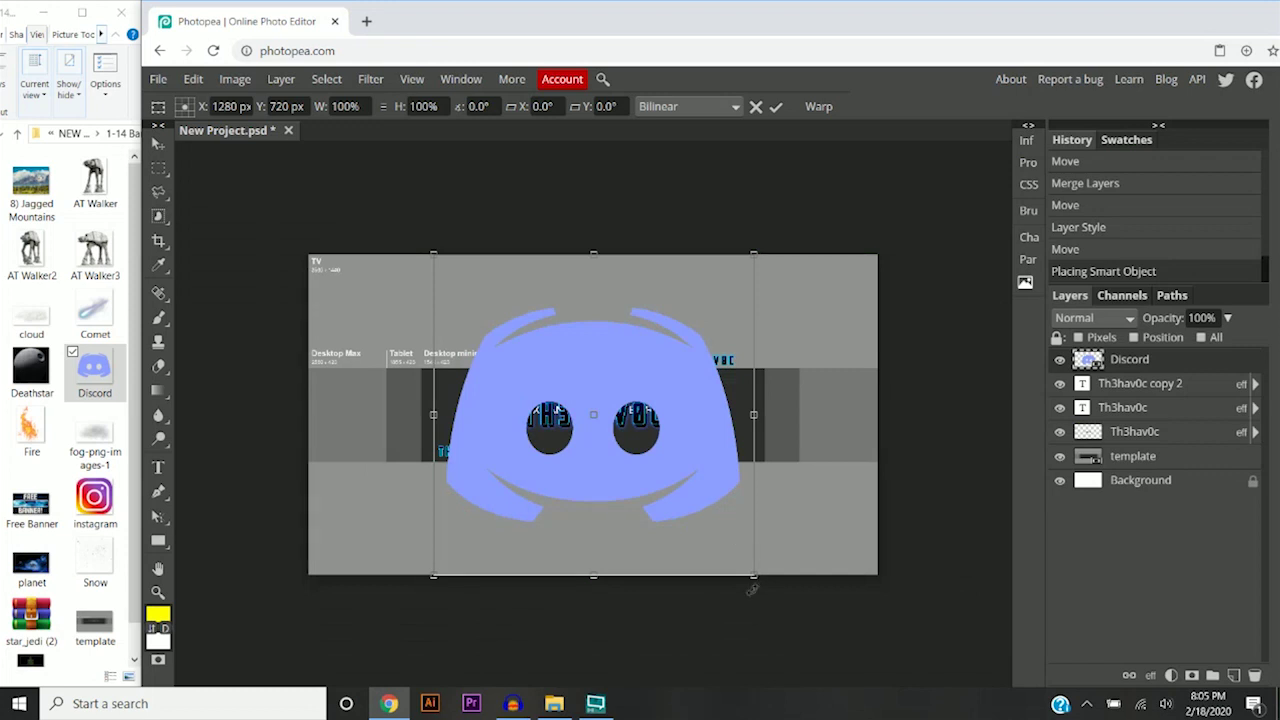
left_click_drag(675, 528, 625, 500)
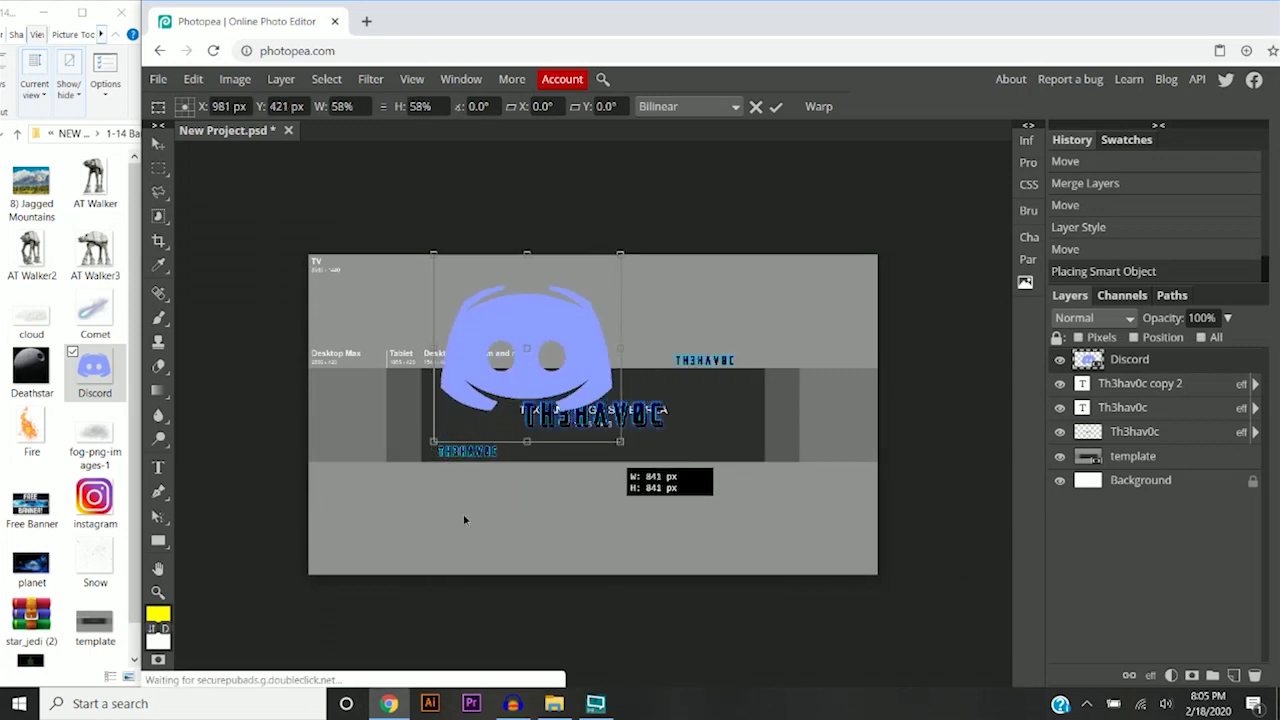
left_click_drag(467, 517, 477, 285)
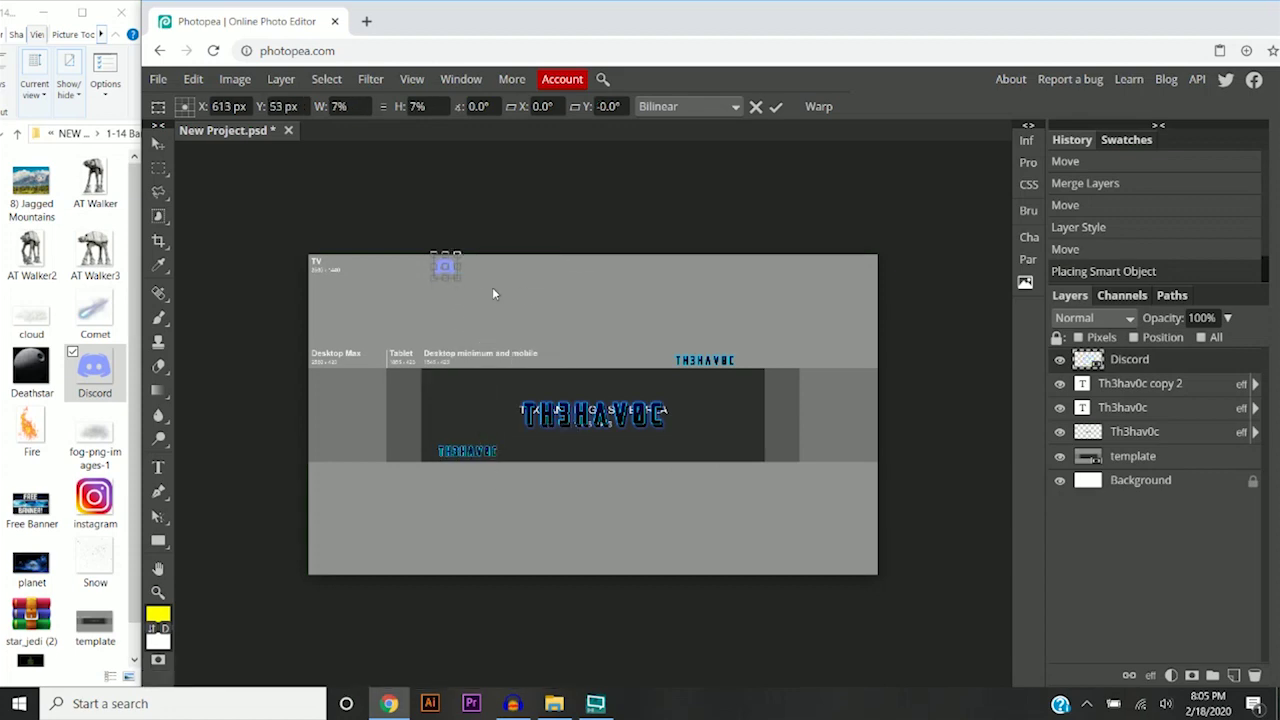
Move the Discord logo just before the small upper Th3hav0c text, reduce it to 5% and commit the transform
scroll(450, 273, "up", 3)
left_click_drag(293, 217, 738, 434)
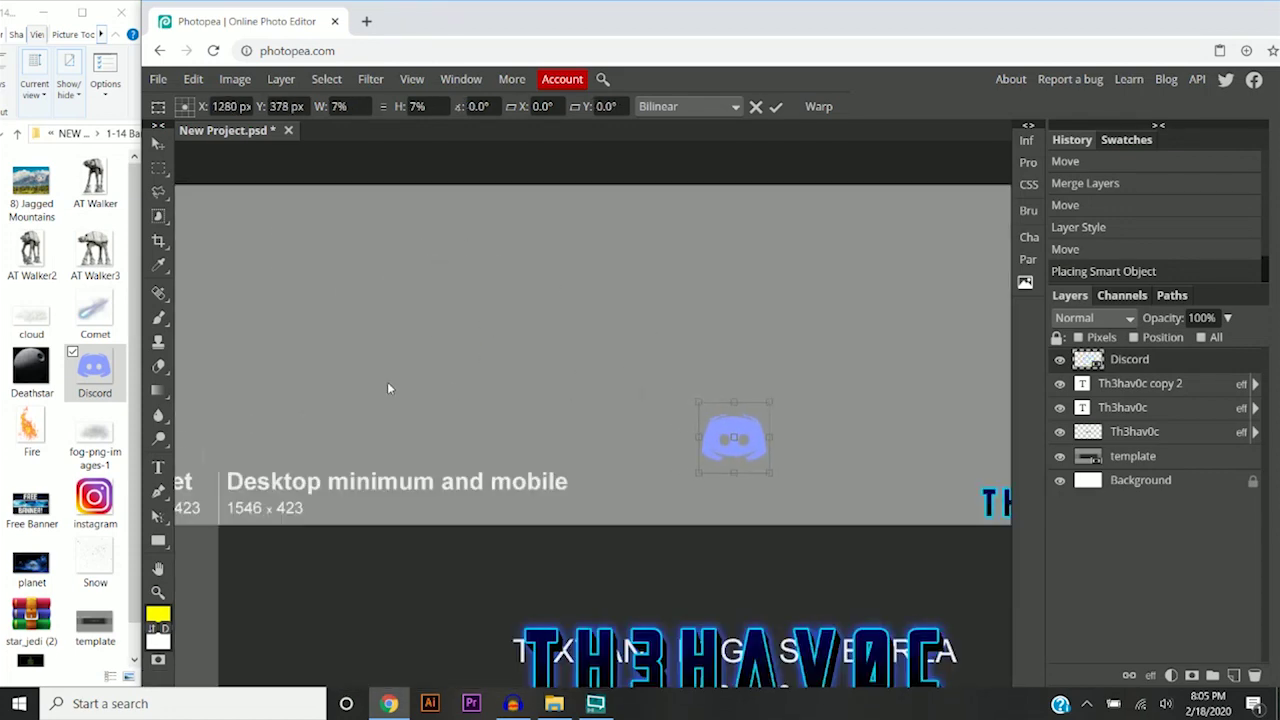
scroll(693, 443, "up", 2)
left_click_drag(182, 299, 635, 448)
scroll(642, 436, "up", 2)
left_click_drag(697, 620, 614, 536)
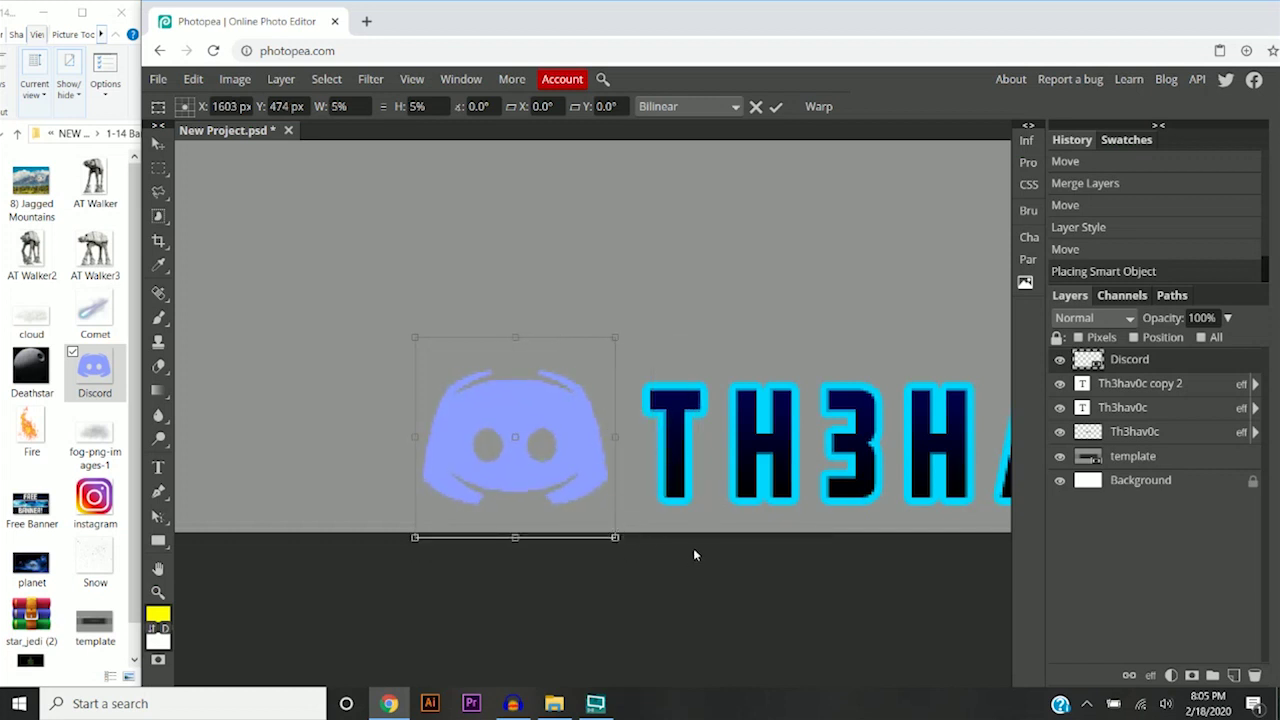
left_click(158, 143)
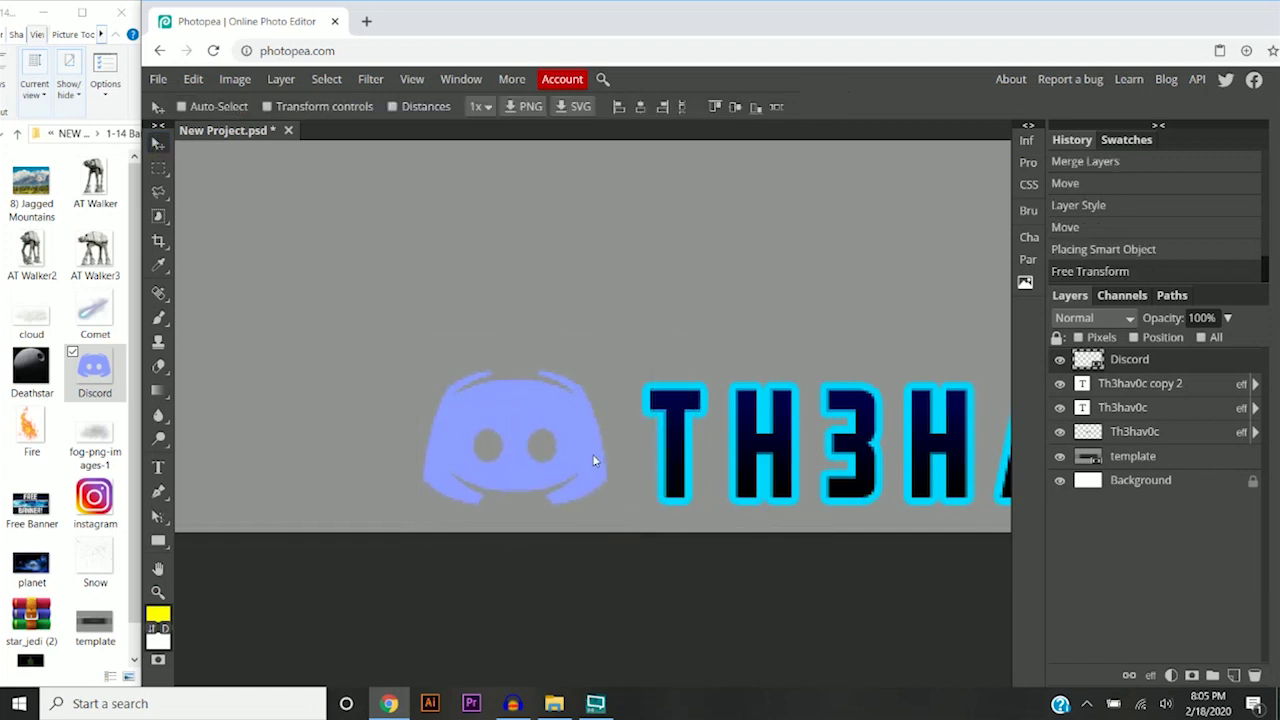
Open the Discord layer's blending options and add a cyan Stroke around the logo
right_click(1113, 362)
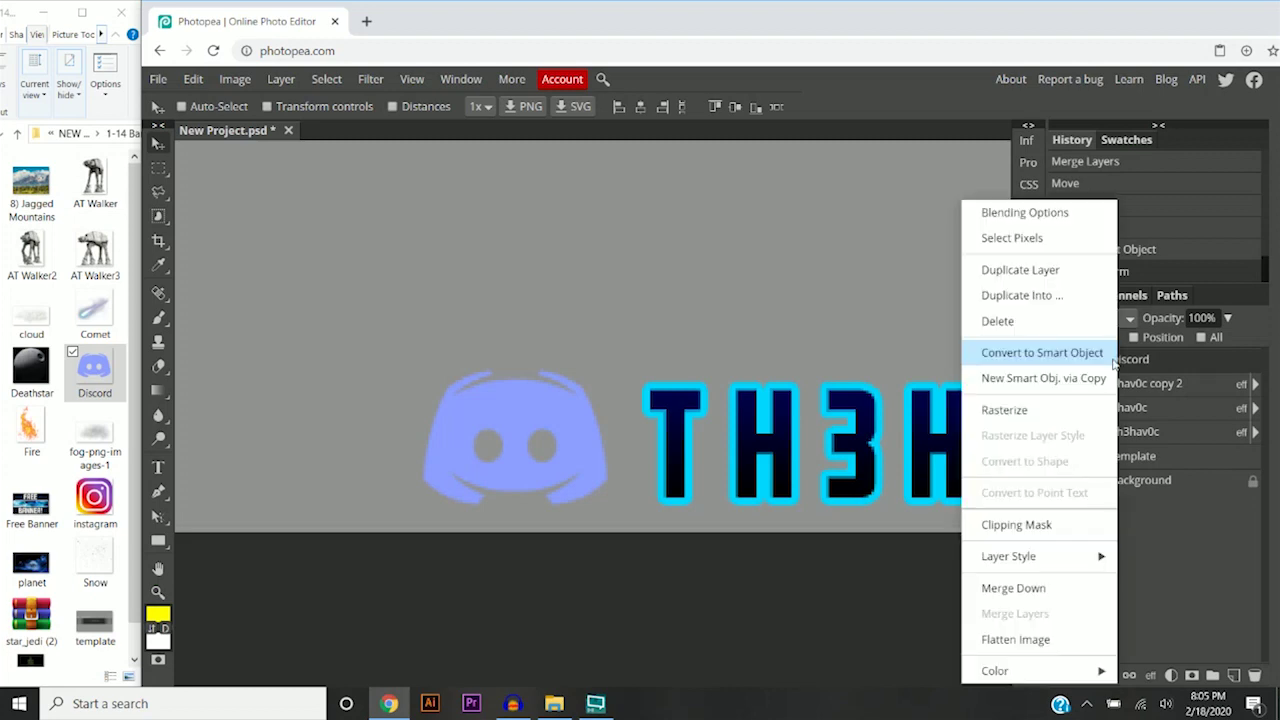
left_click(1032, 211)
left_click_drag(515, 210, 1070, 241)
left_click(847, 361)
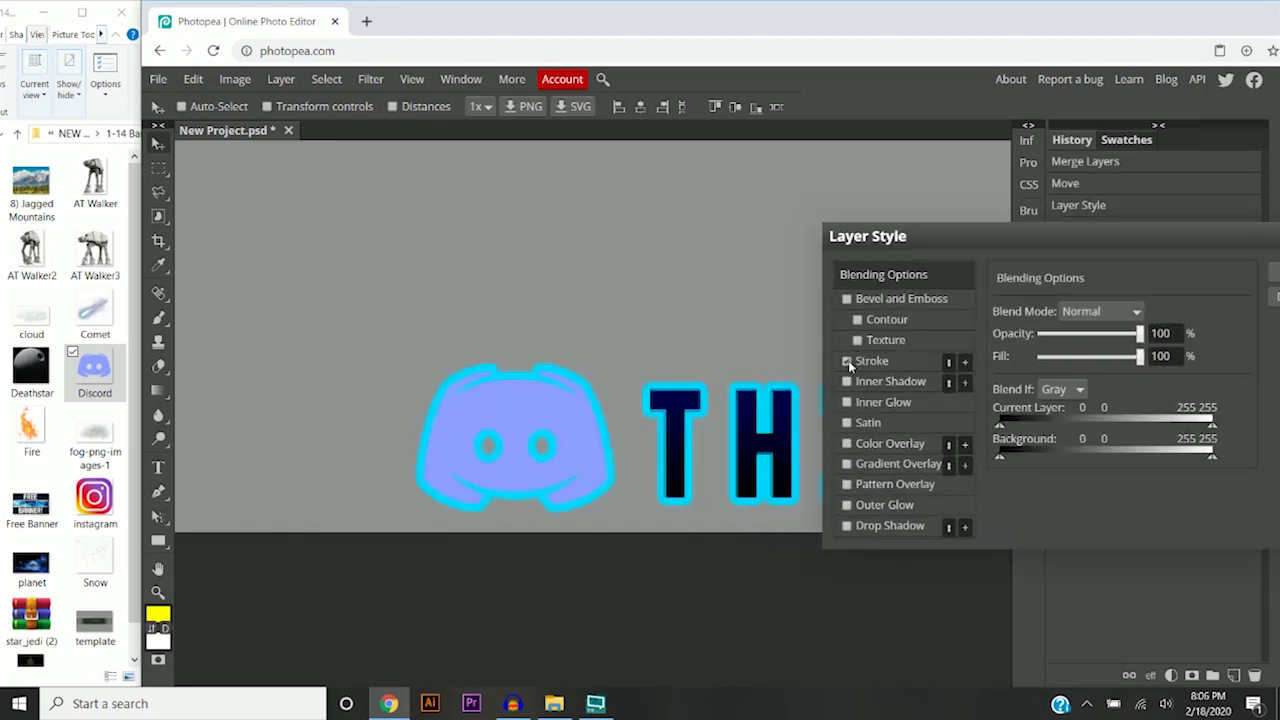
Add a linear Gradient Overlay from black to dark blue 00164e to the Discord logo and apply the layer style
left_click(847, 465)
left_click(872, 466)
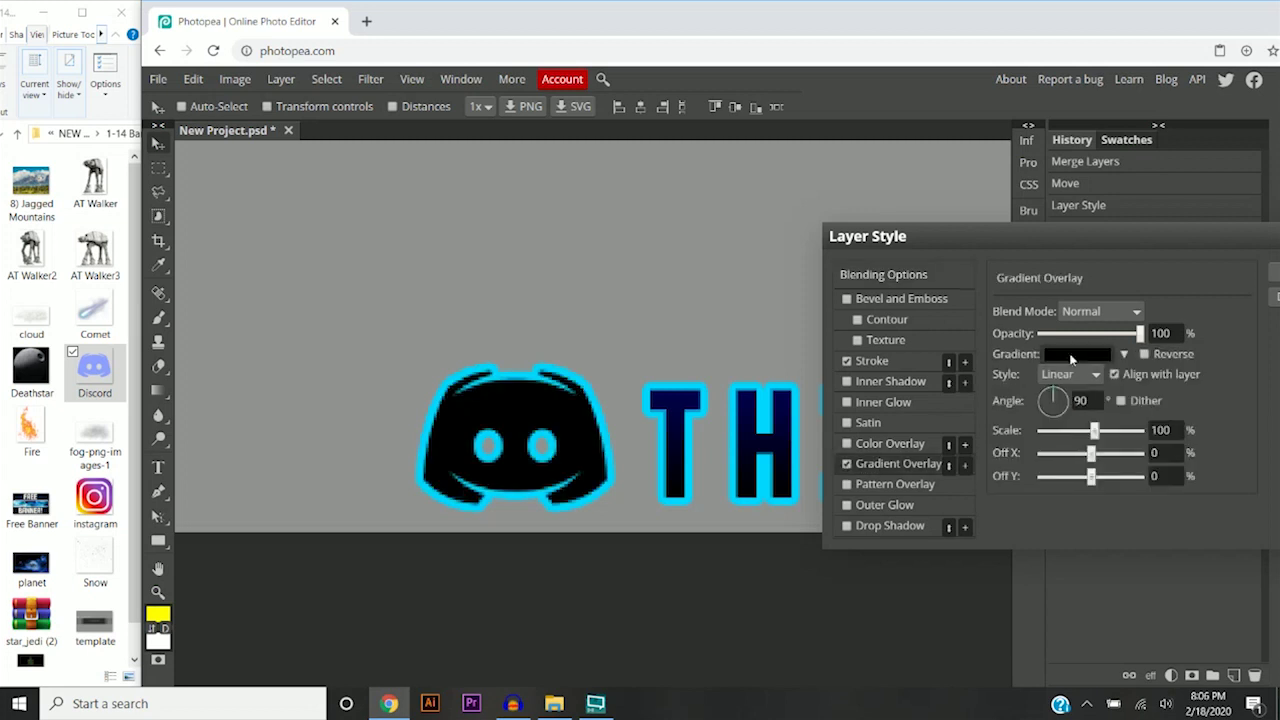
left_click(1070, 355)
double_click(603, 386)
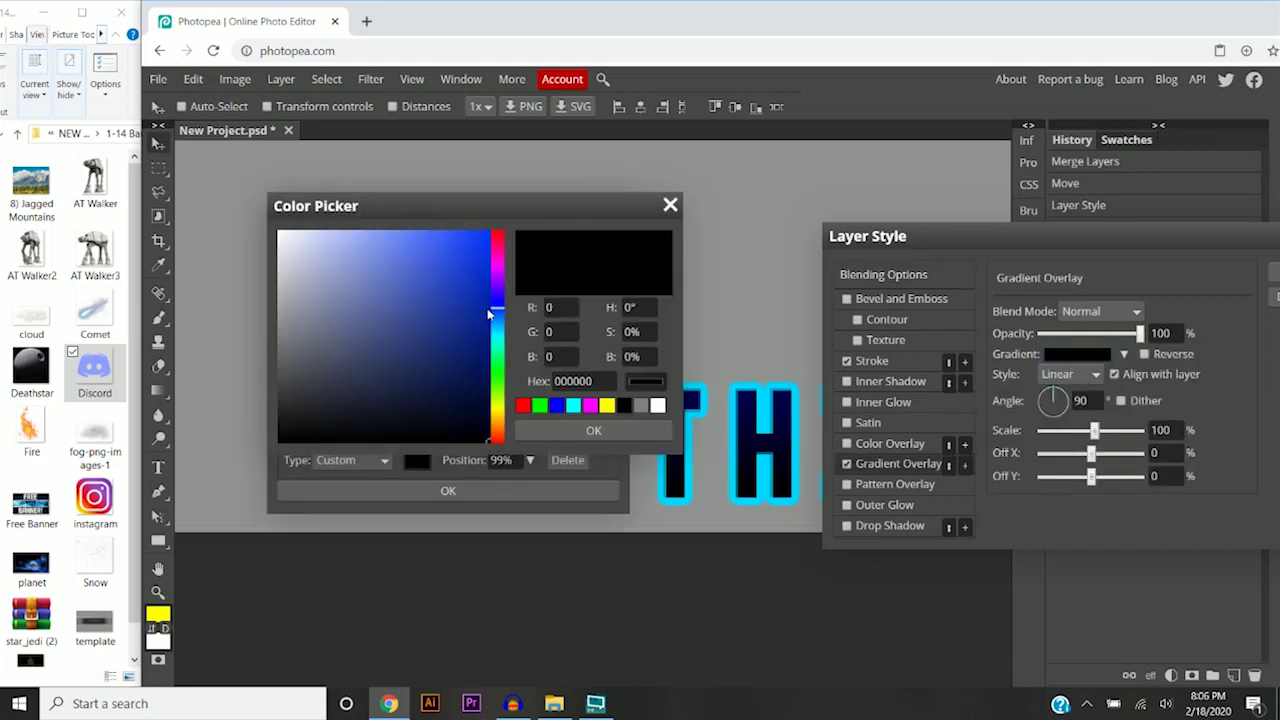
left_click(497, 311)
left_click_drag(488, 305, 491, 380)
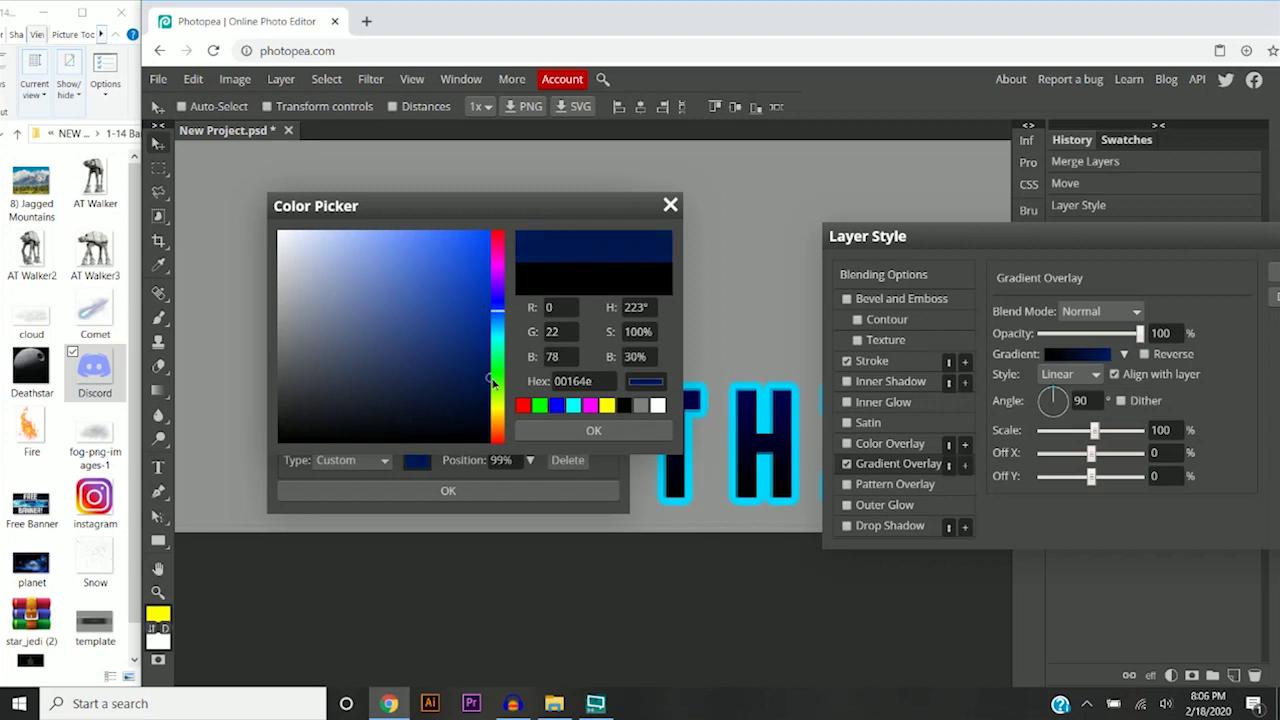
left_click(590, 431)
left_click(520, 492)
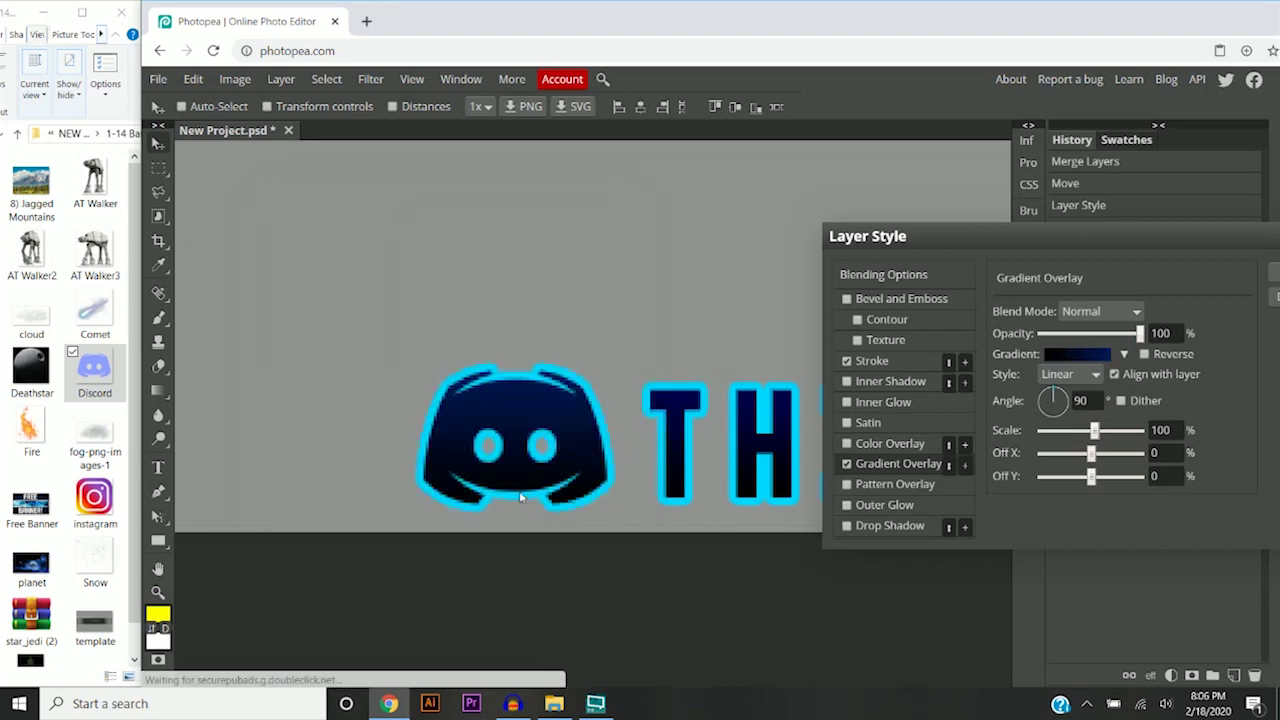
left_click_drag(1212, 245, 827, 240)
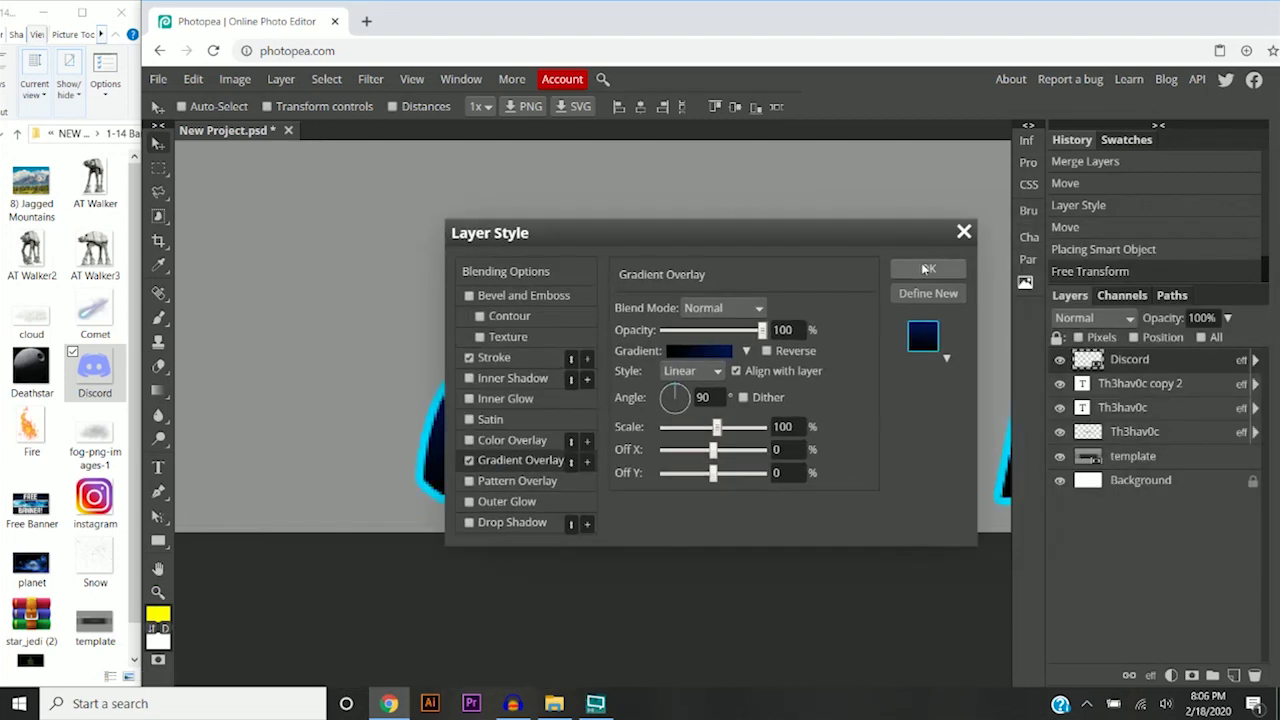
left_click(928, 268)
scroll(559, 410, "down", 5)
scroll(528, 457, "up", 2)
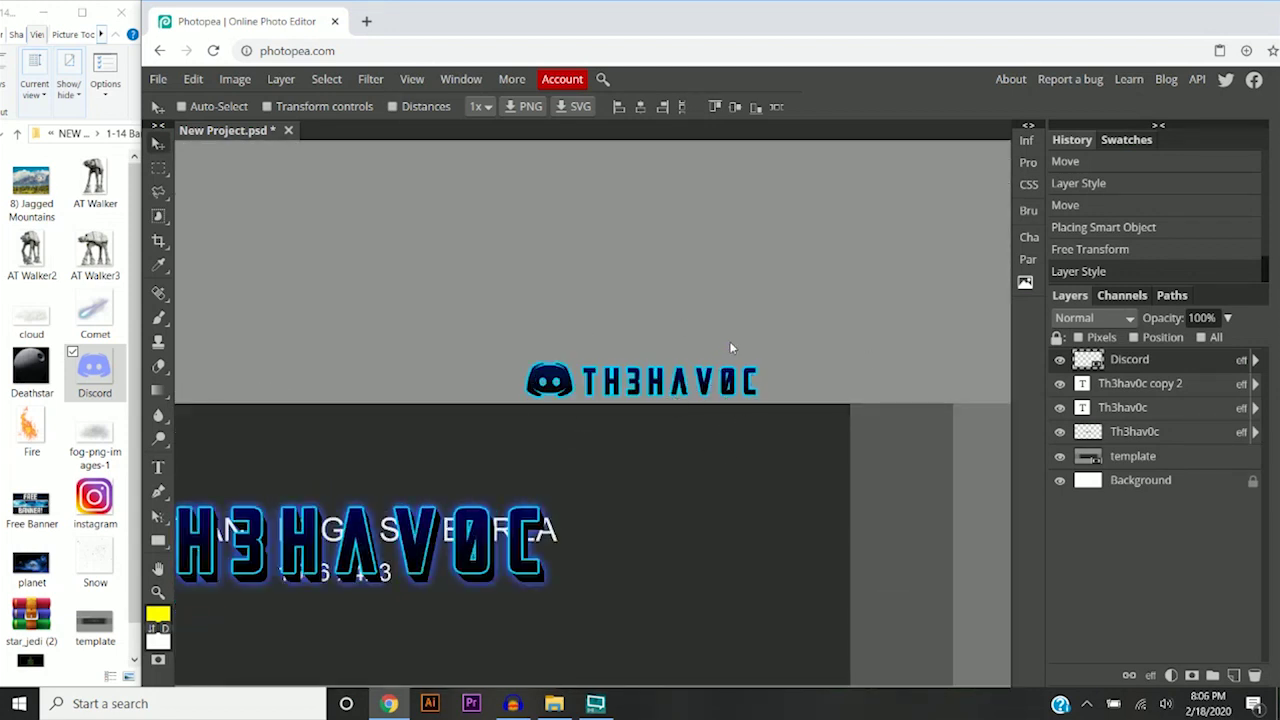
scroll(665, 370, "down", 2)
scroll(283, 512, "up", 4)
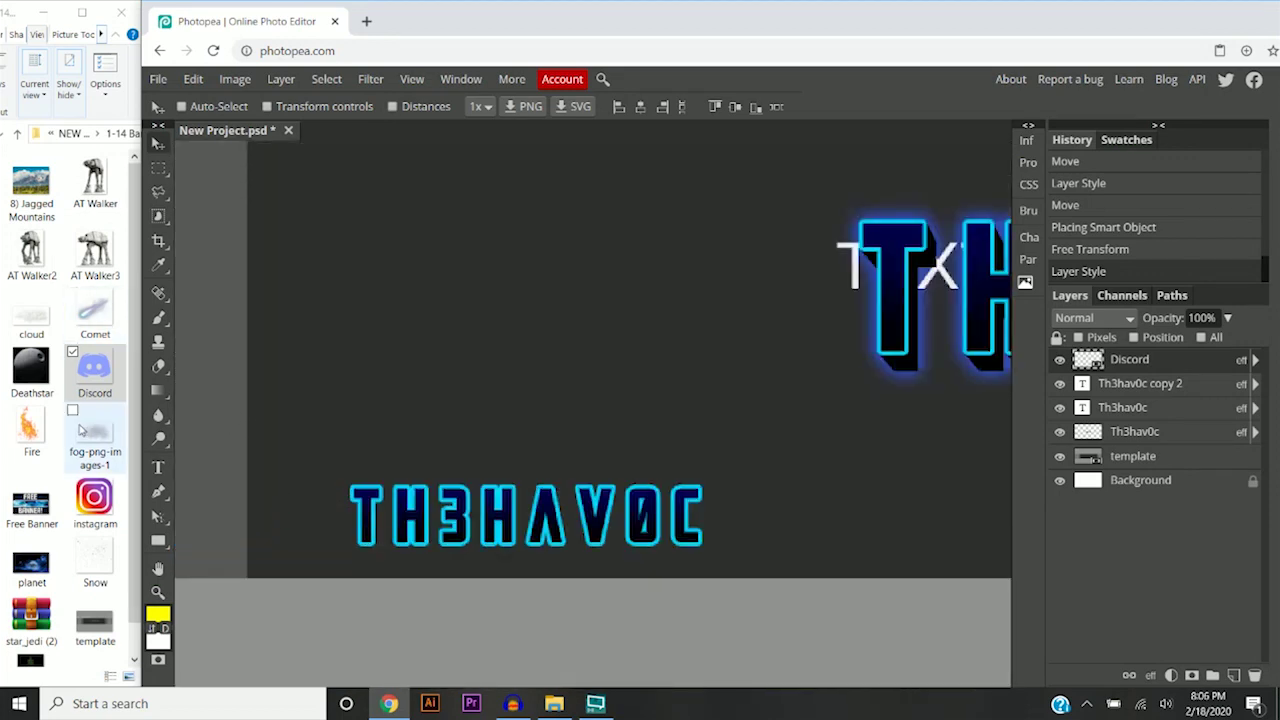
scroll(32, 425, "down", 1)
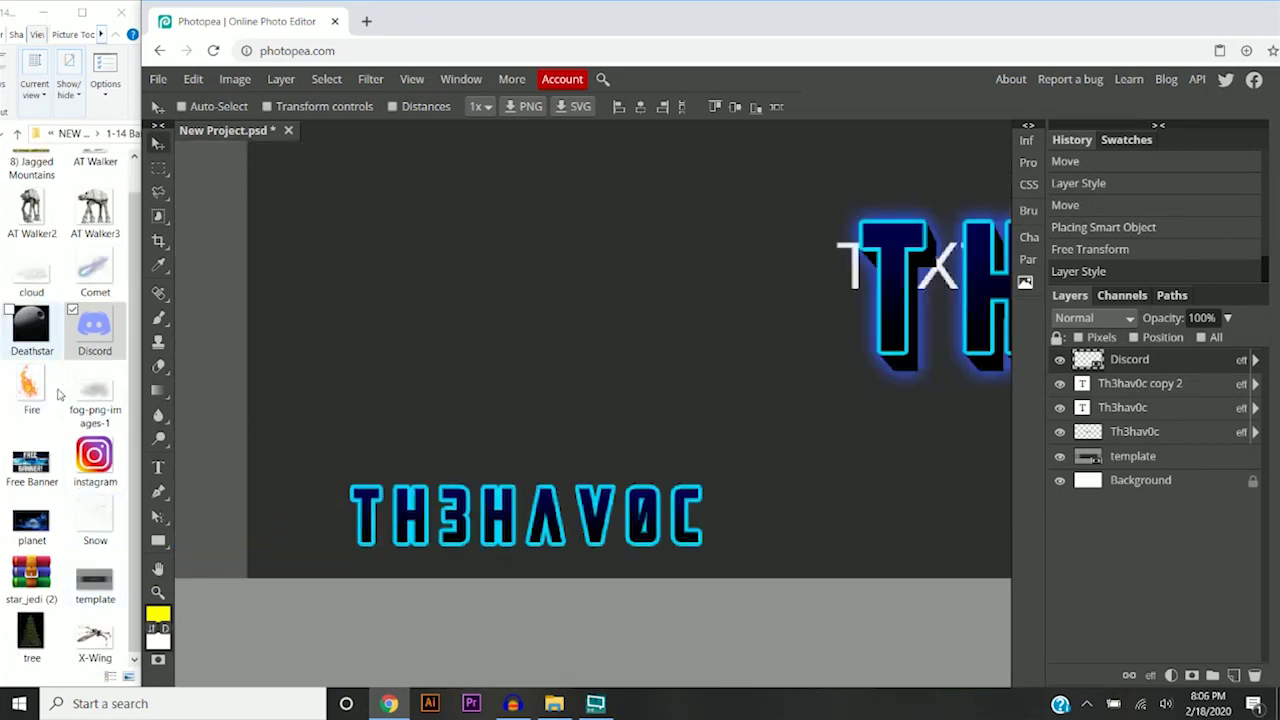
Place the Instagram logo image from the folder into the banner and merge it with the lower small Th3hav0c text
left_click_drag(94, 456, 490, 454)
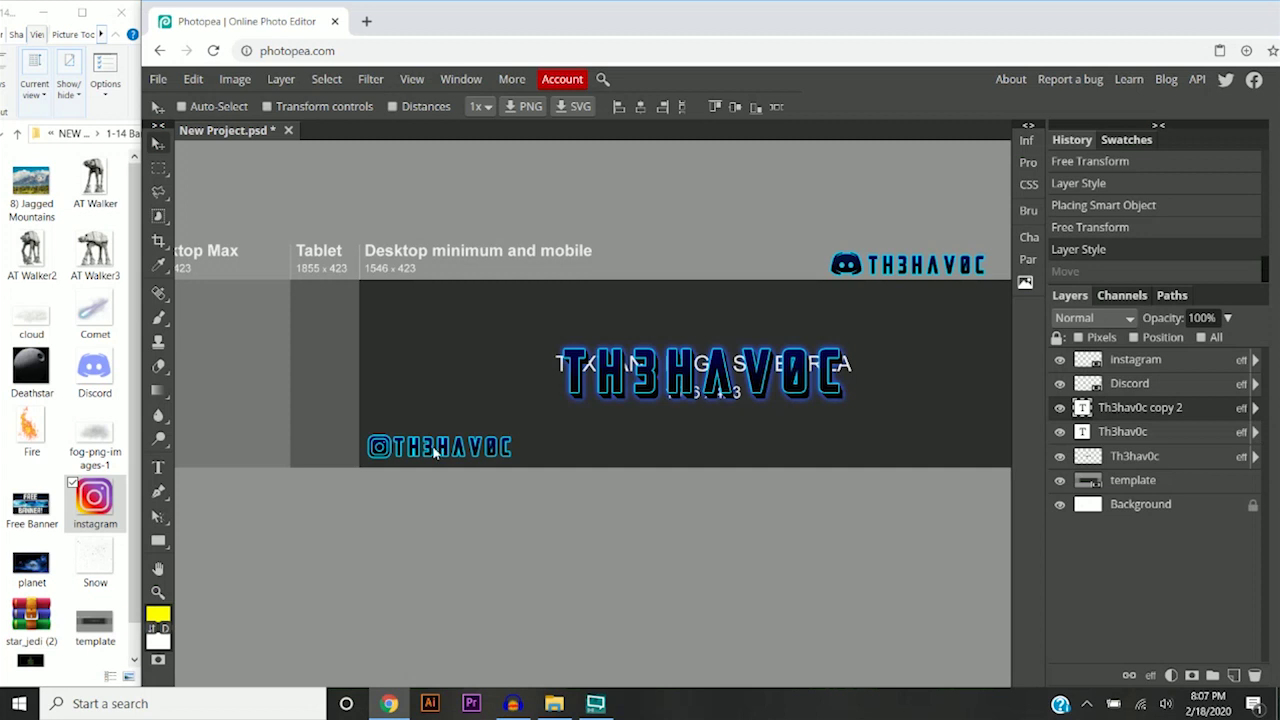
right_click(1145, 364)
left_click(1060, 613)
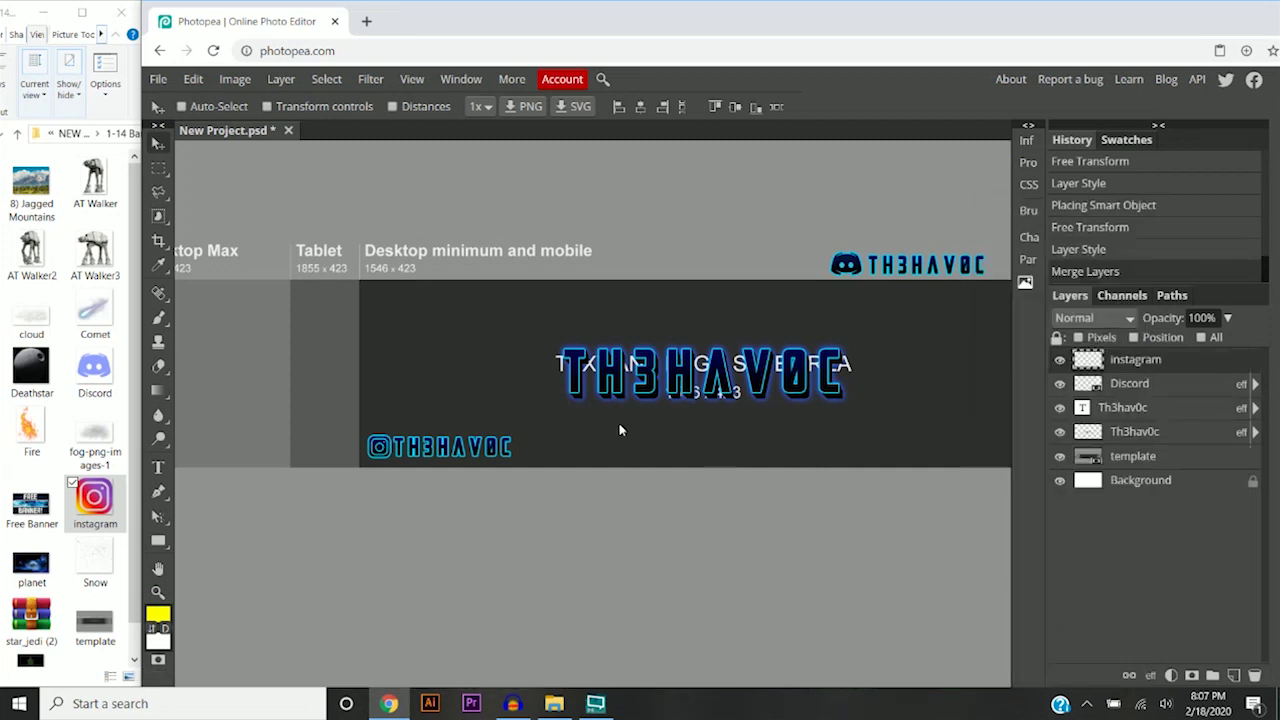
left_click_drag(437, 457, 433, 395)
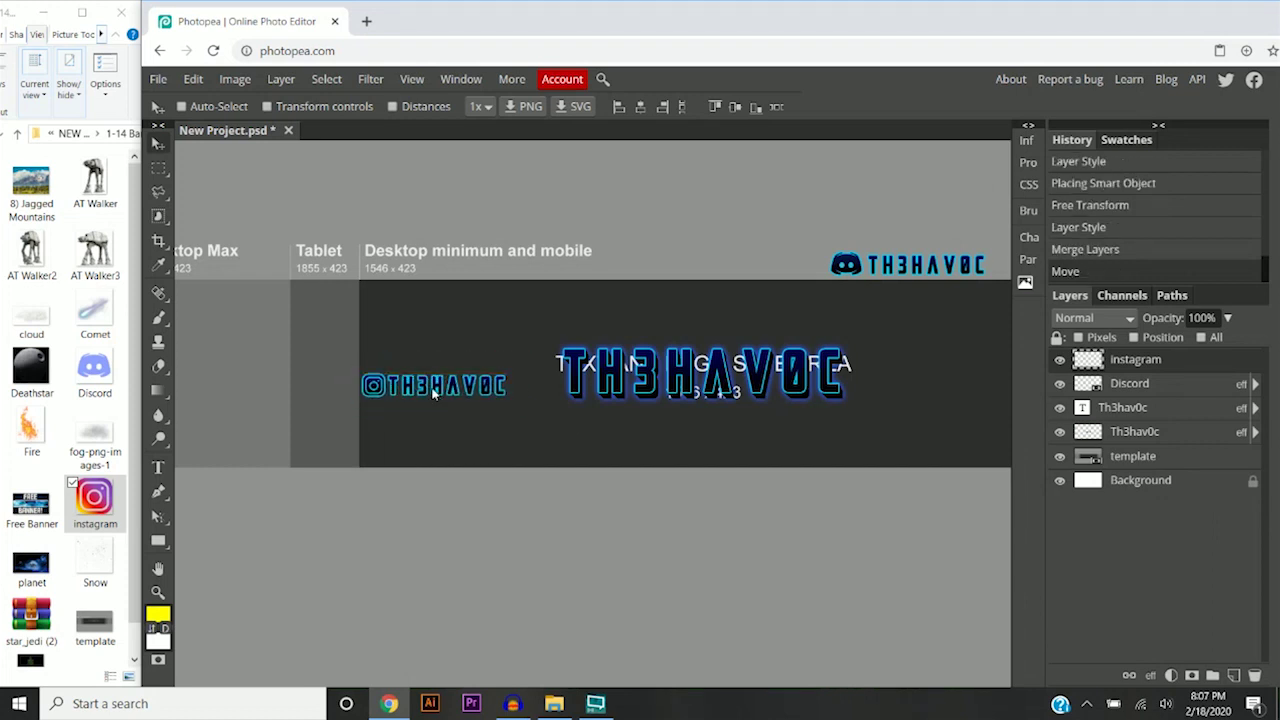
key("ctrl+z")
Merge the Discord logo with the upper small Th3hav0c text and shift the merged tag slightly up and left
left_click(1145, 386)
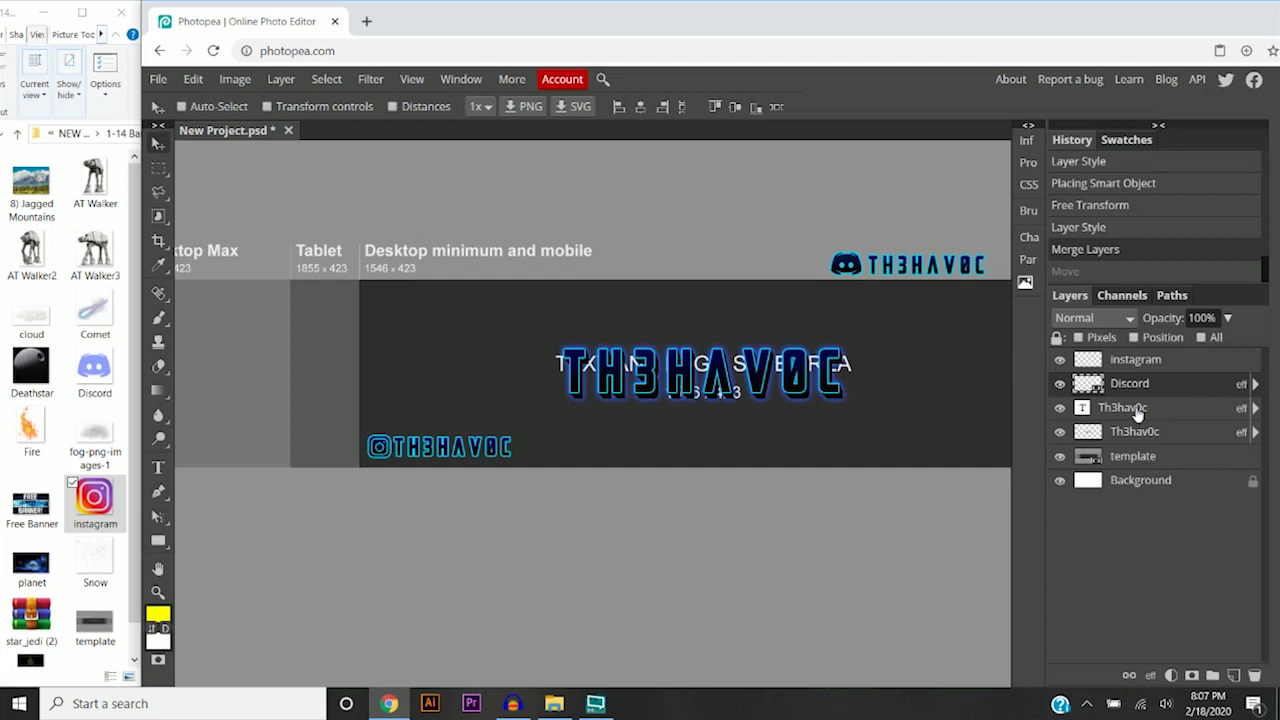
left_click(1137, 412, "ctrl")
right_click(1142, 392)
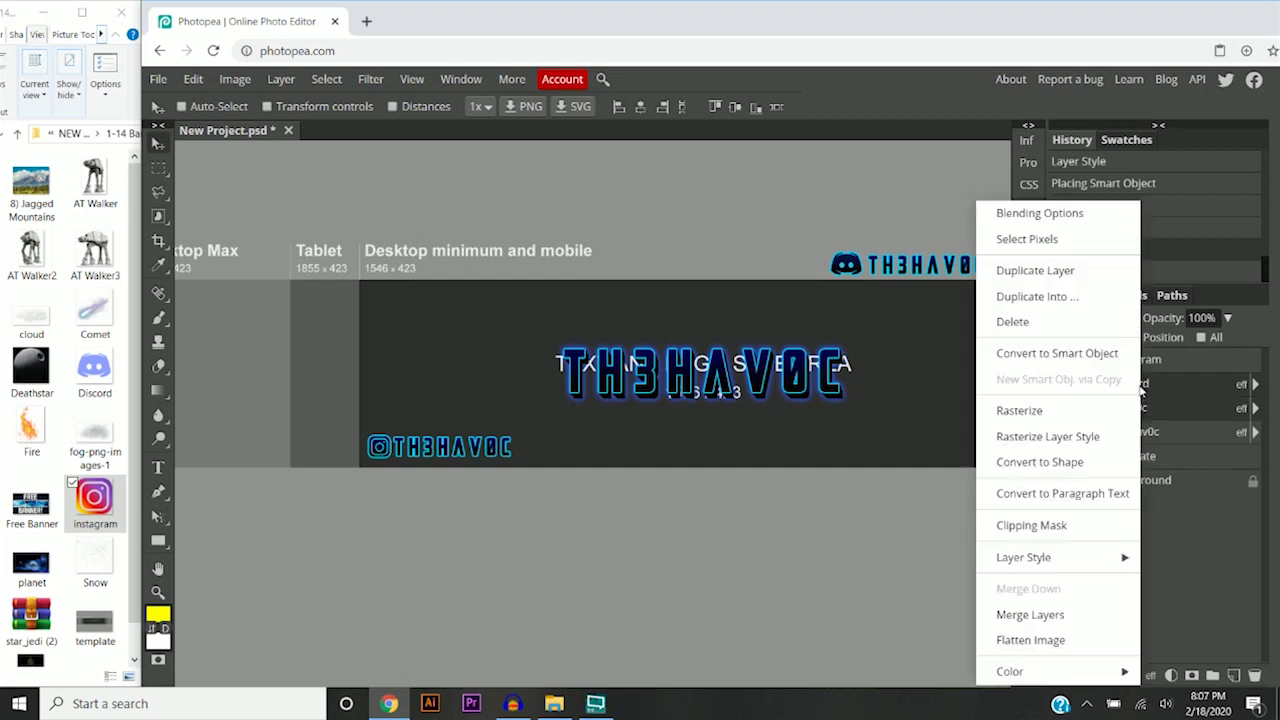
left_click(1041, 616)
left_click_drag(898, 272, 868, 257)
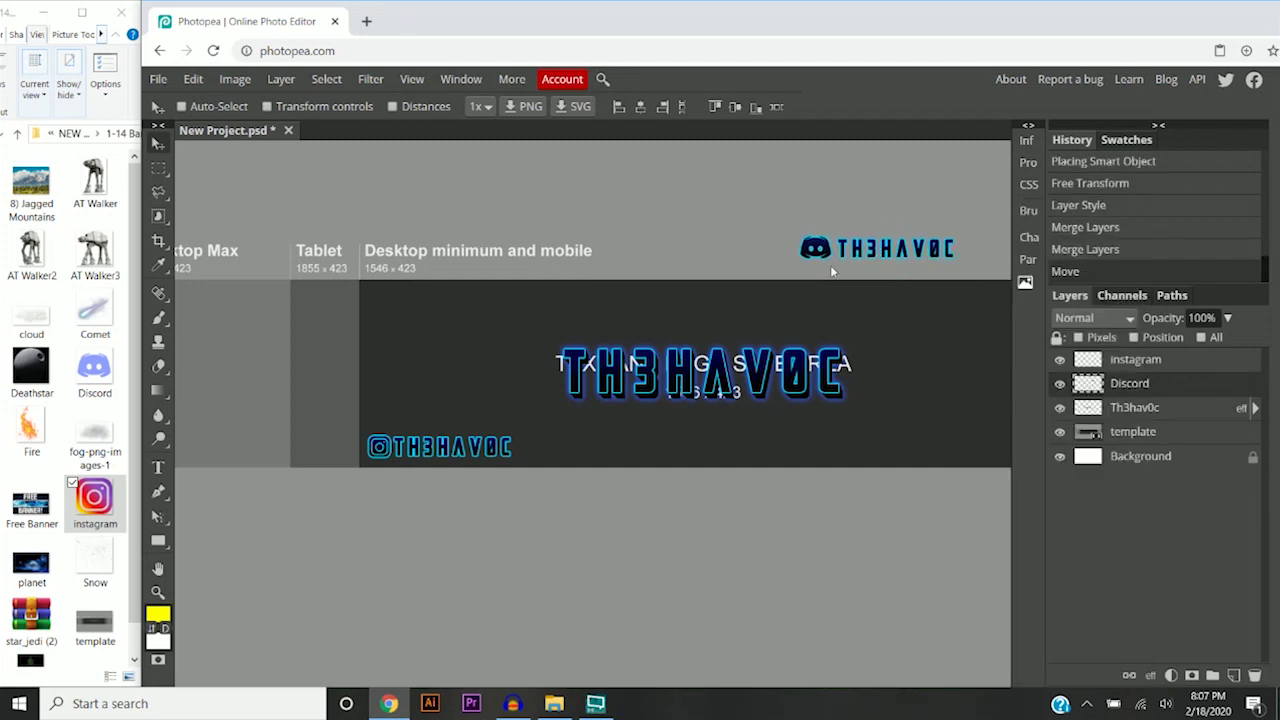
Start a Polygonal Lasso outline beyond the canvas's right side, with a straight edge running just beneath the Discord tag to its logo
key("ctrl+minus")
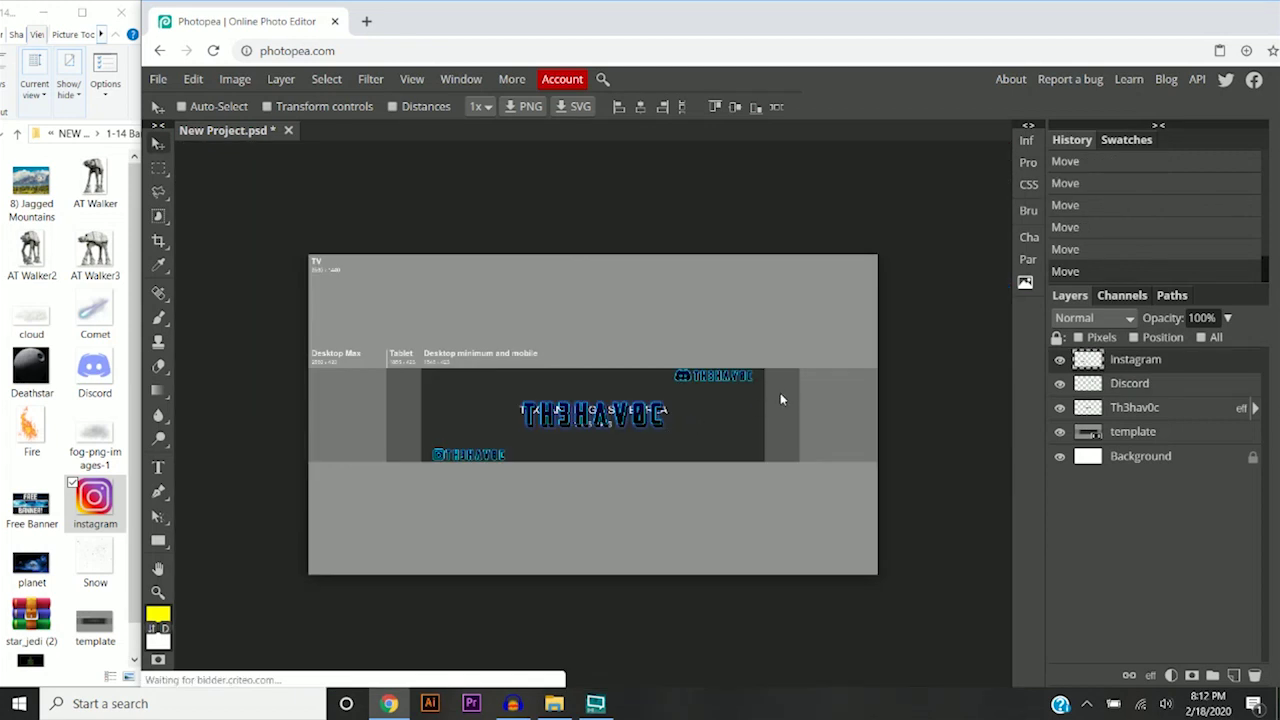
scroll(782, 400, "up", 1)
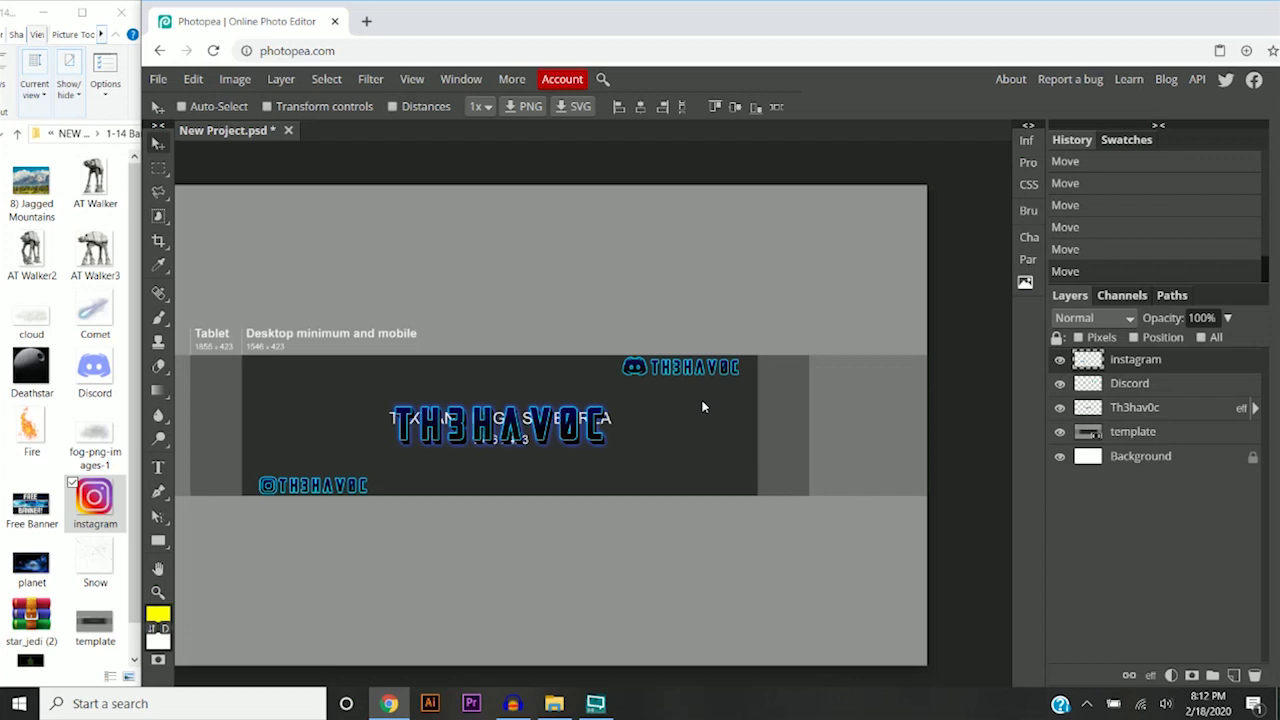
scroll(948, 405, "up", 1)
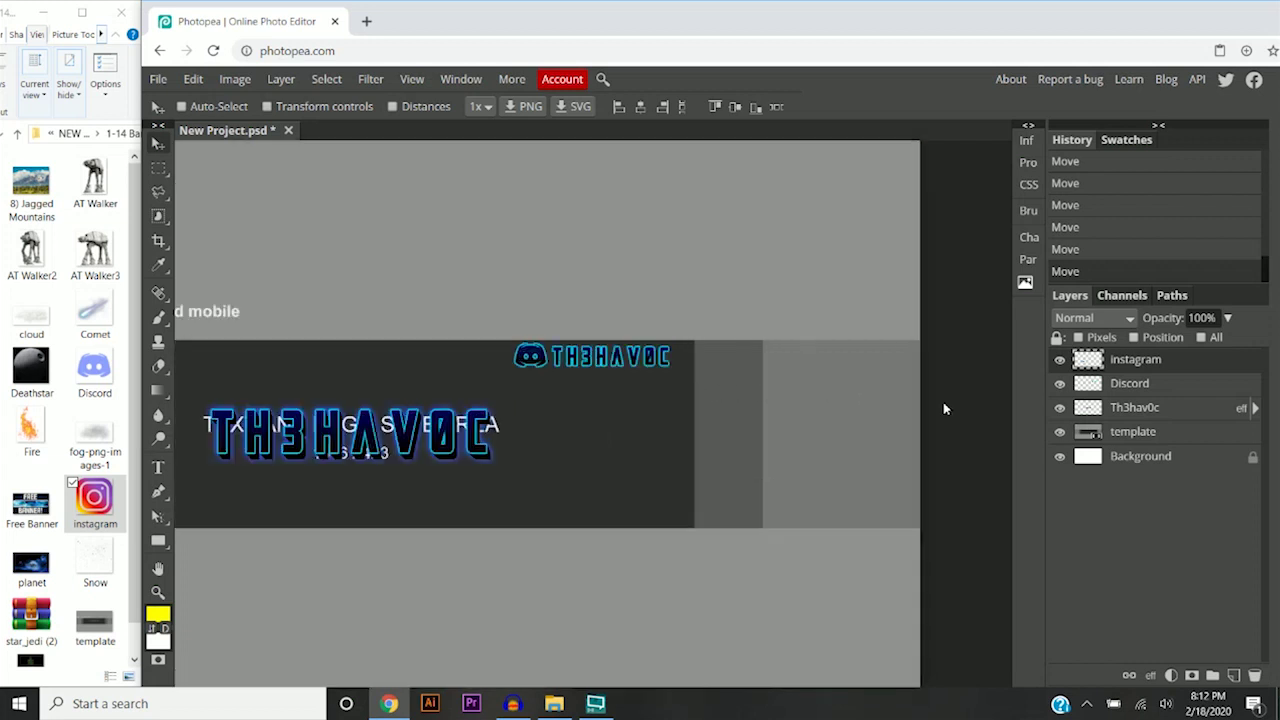
right_click(160, 193)
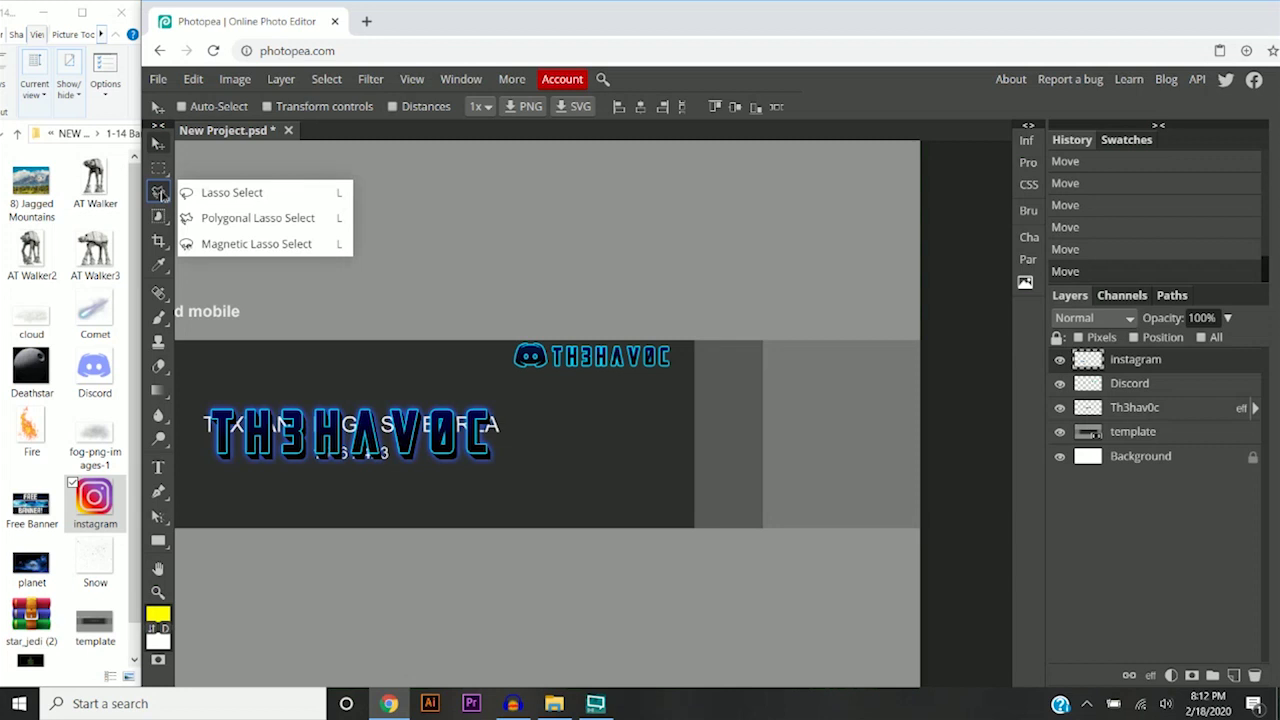
left_click(258, 218)
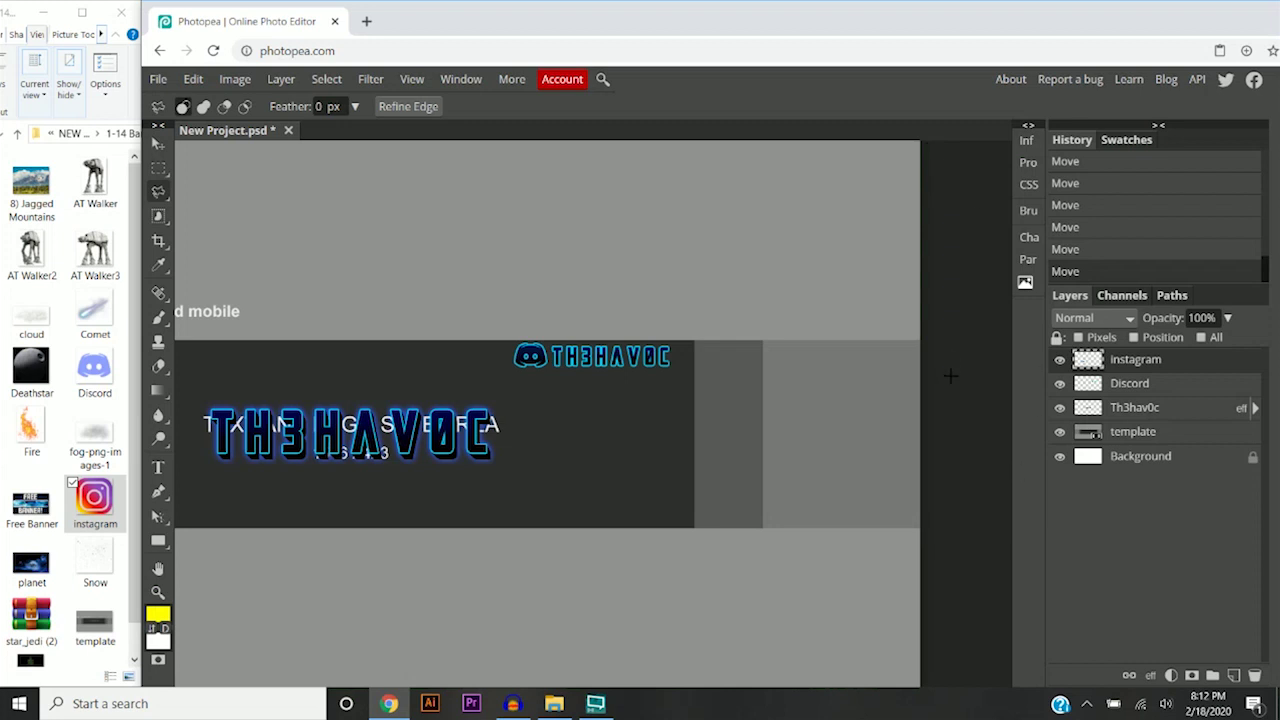
scroll(946, 373, "up", 1)
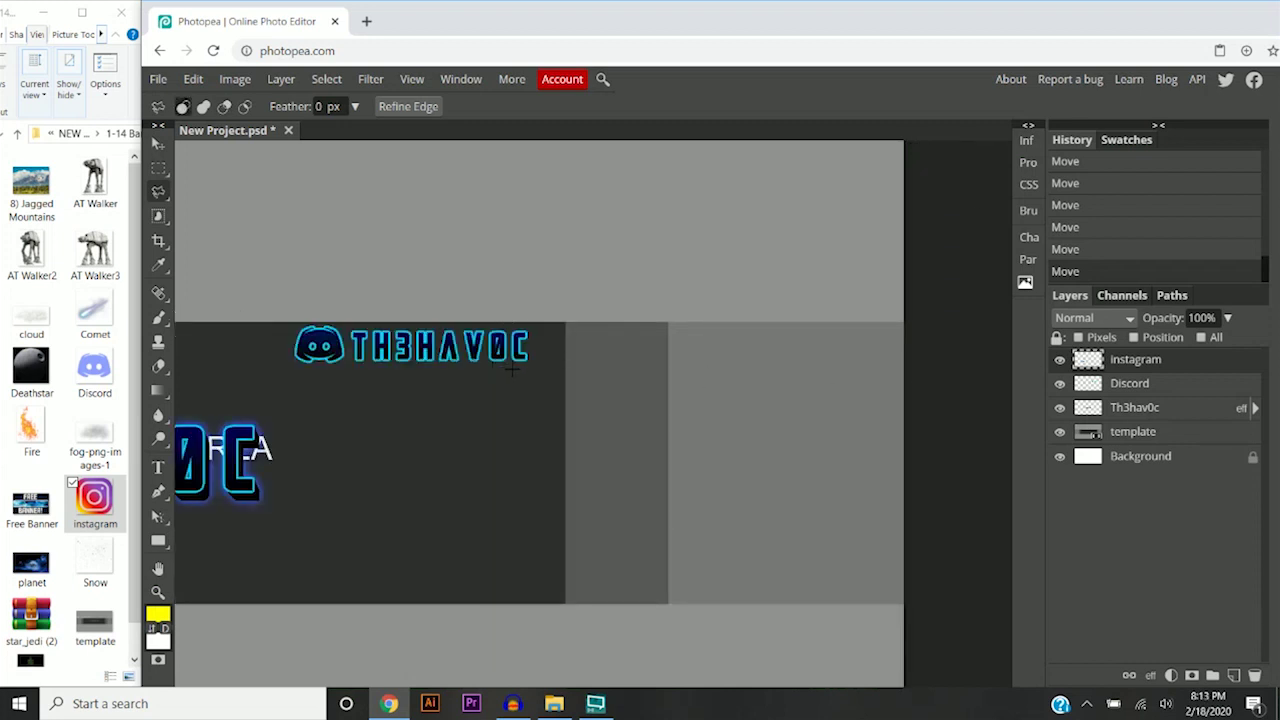
left_click(932, 375)
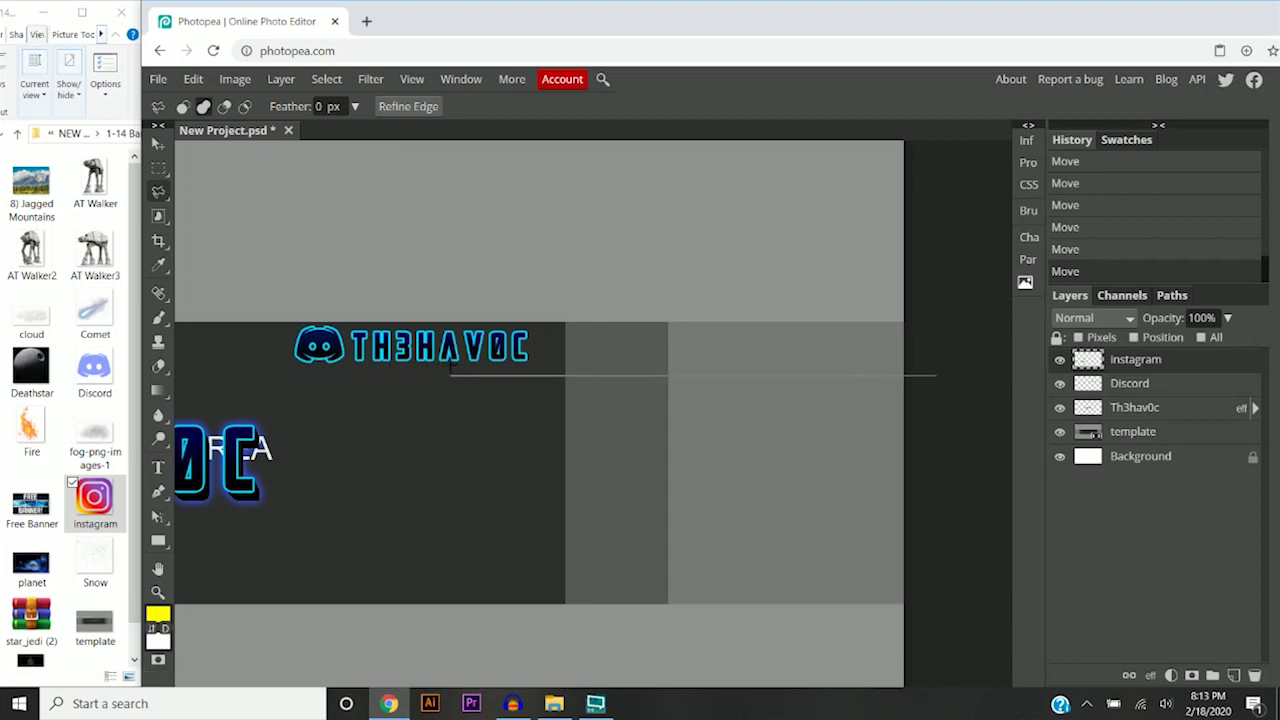
left_click(930, 374)
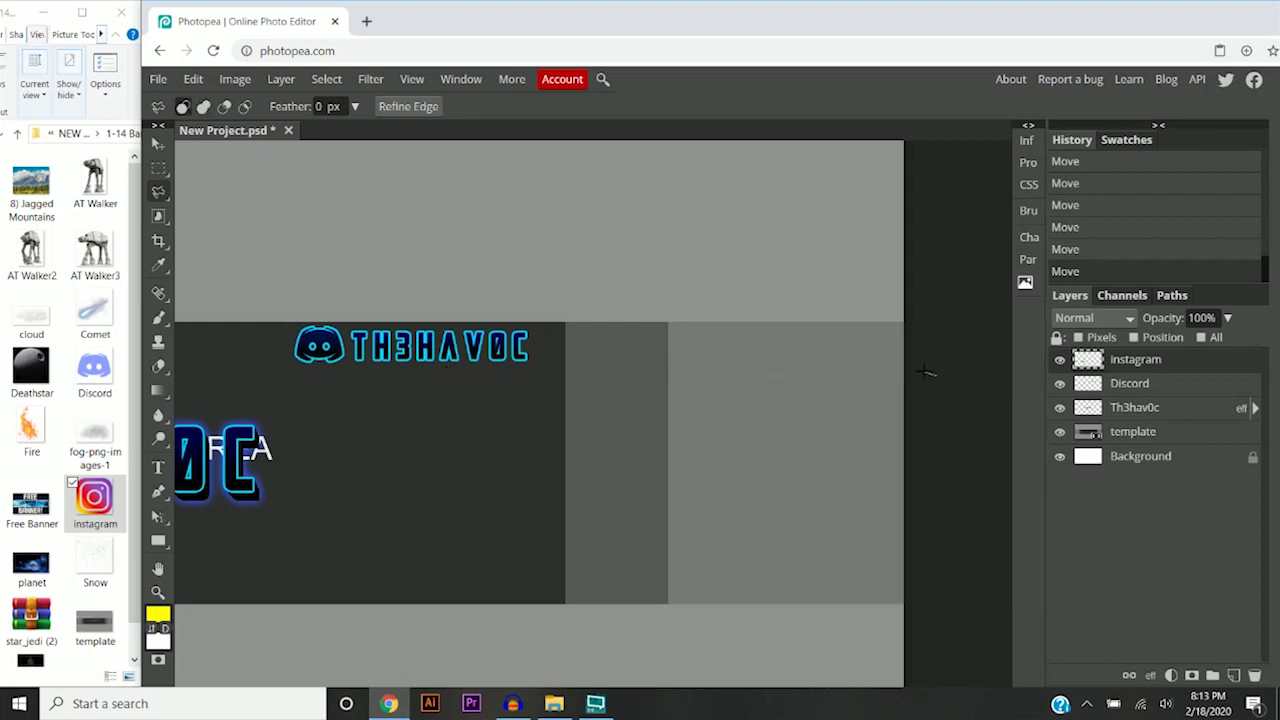
left_click(928, 374, "shift")
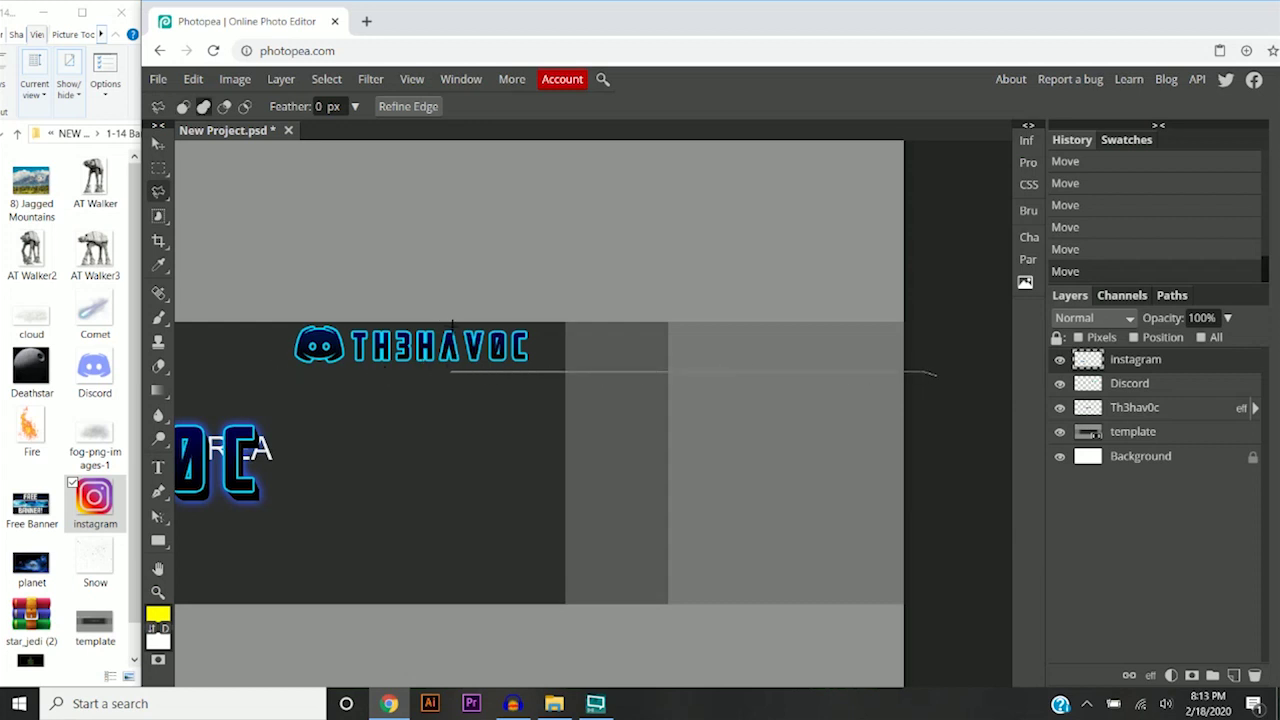
left_click(293, 370)
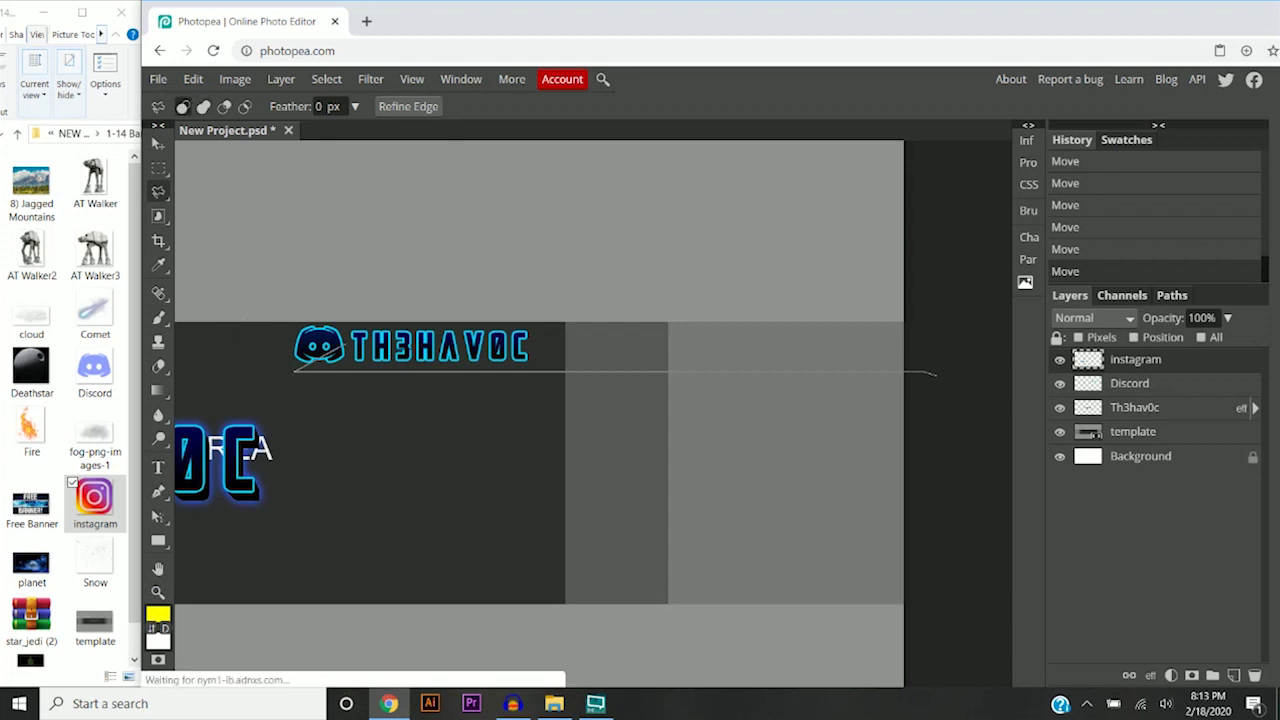
Complete the lasso outline diagonally up to the dark band's top edge, along it past the canvas's left side, and around the upper area
scroll(250, 336, "up", 2)
scroll(342, 318, "up", 4)
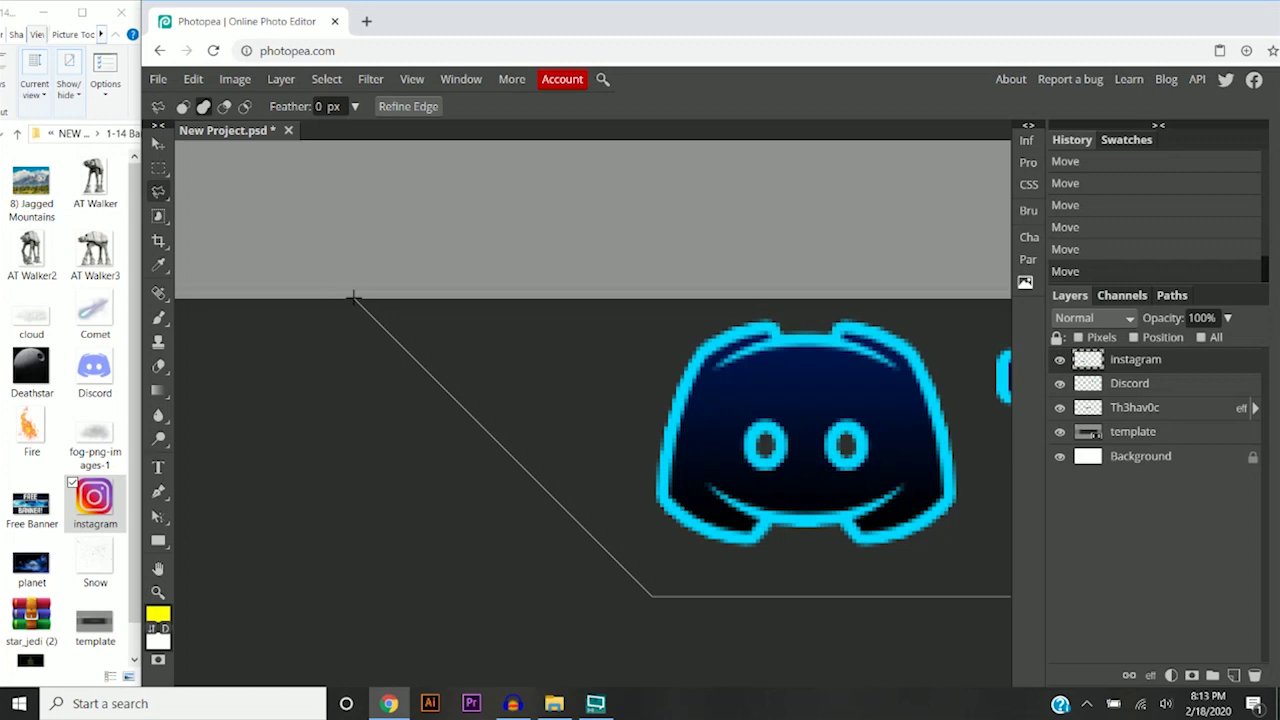
scroll(350, 370, "down", 5)
scroll(345, 384, "up", 3)
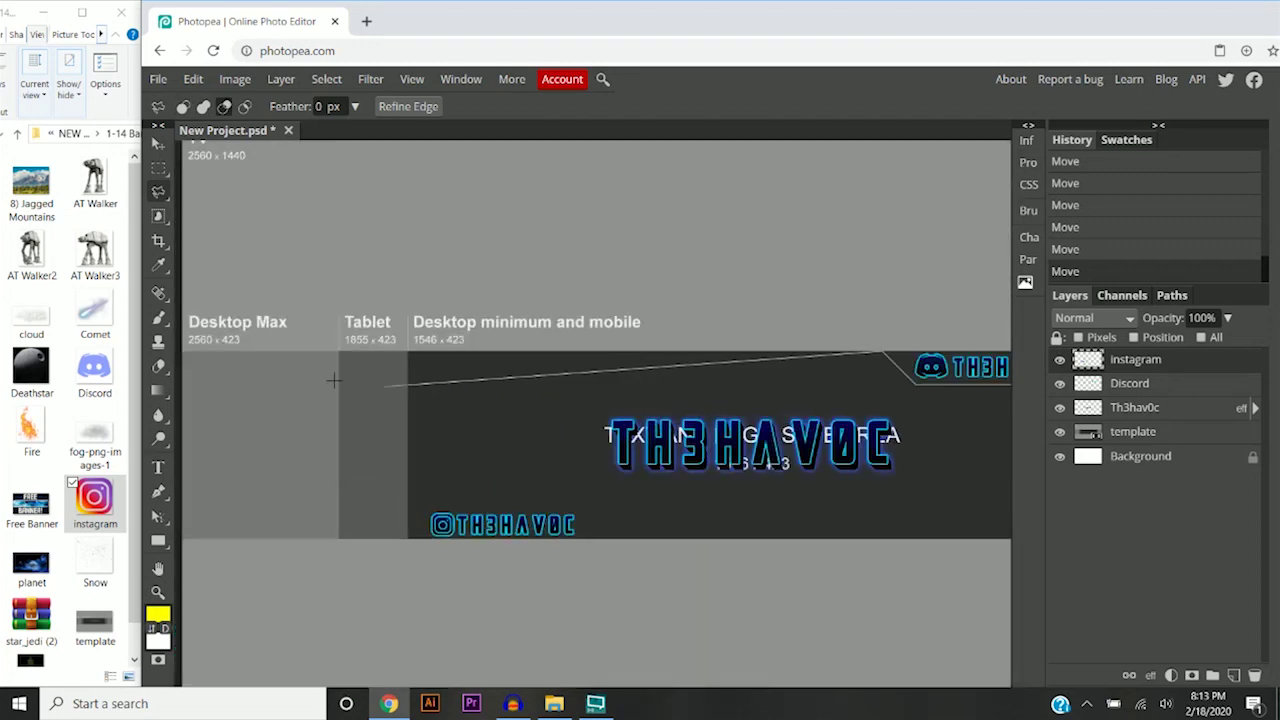
scroll(330, 375, "down", 1)
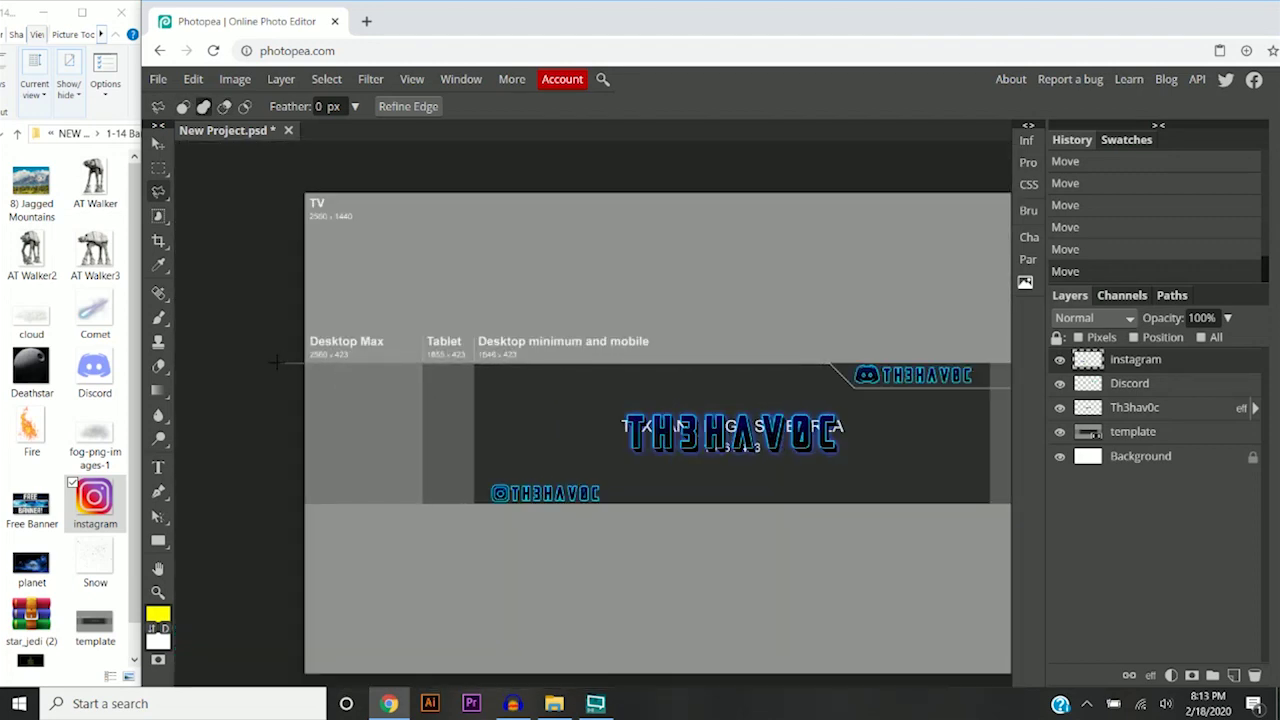
scroll(284, 392, "down", 2)
left_click(366, 378)
left_click(359, 247)
left_click(852, 229)
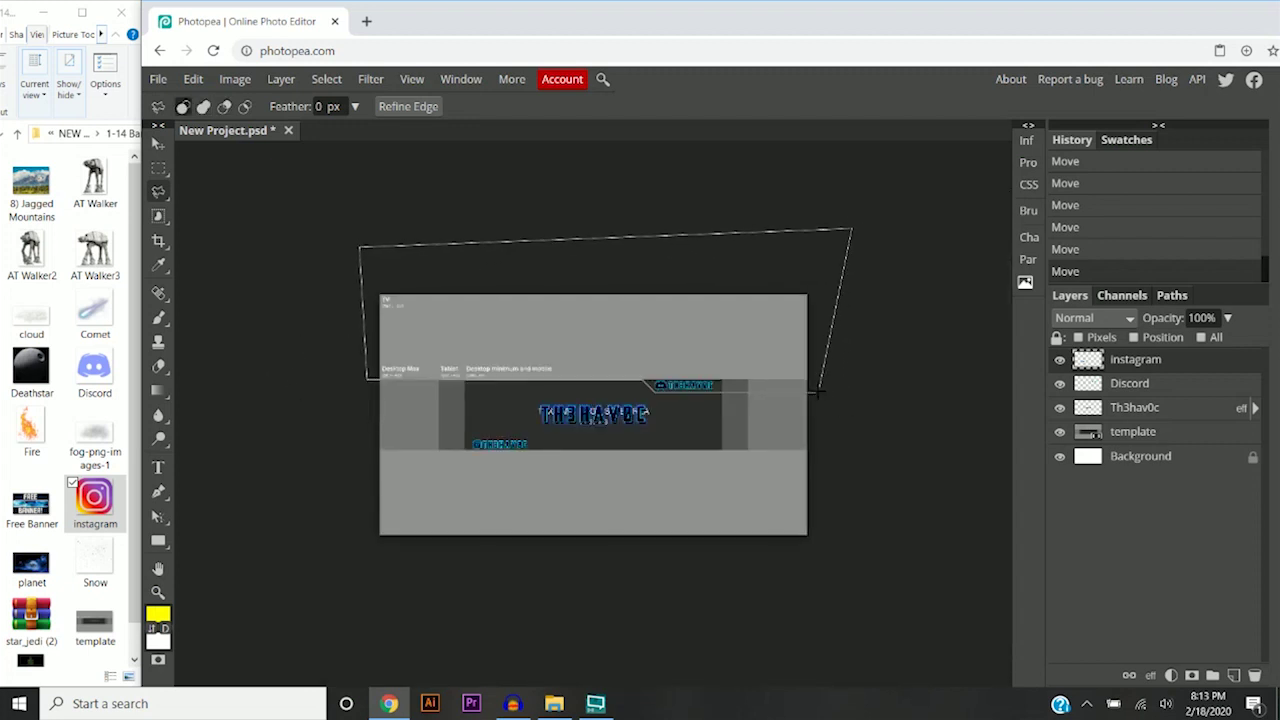
left_click(818, 392)
key("Return")
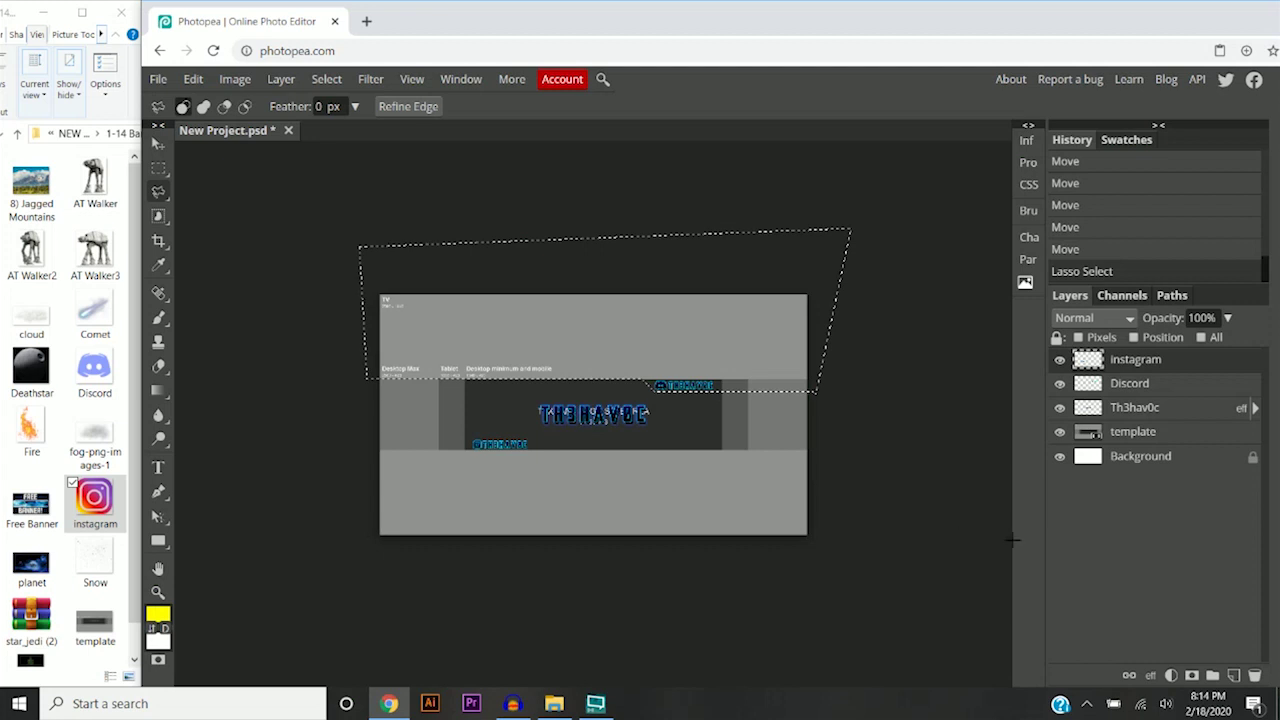
Add a new layer directly below the large Th3hav0c title layer and set up a white 1000 px brush
left_click(1233, 676)
mouse_move(1115, 360)
left_mouse_down()
mouse_move(1140, 440)
mouse_move(1130, 448)
left_mouse_up()
left_click(158, 318)
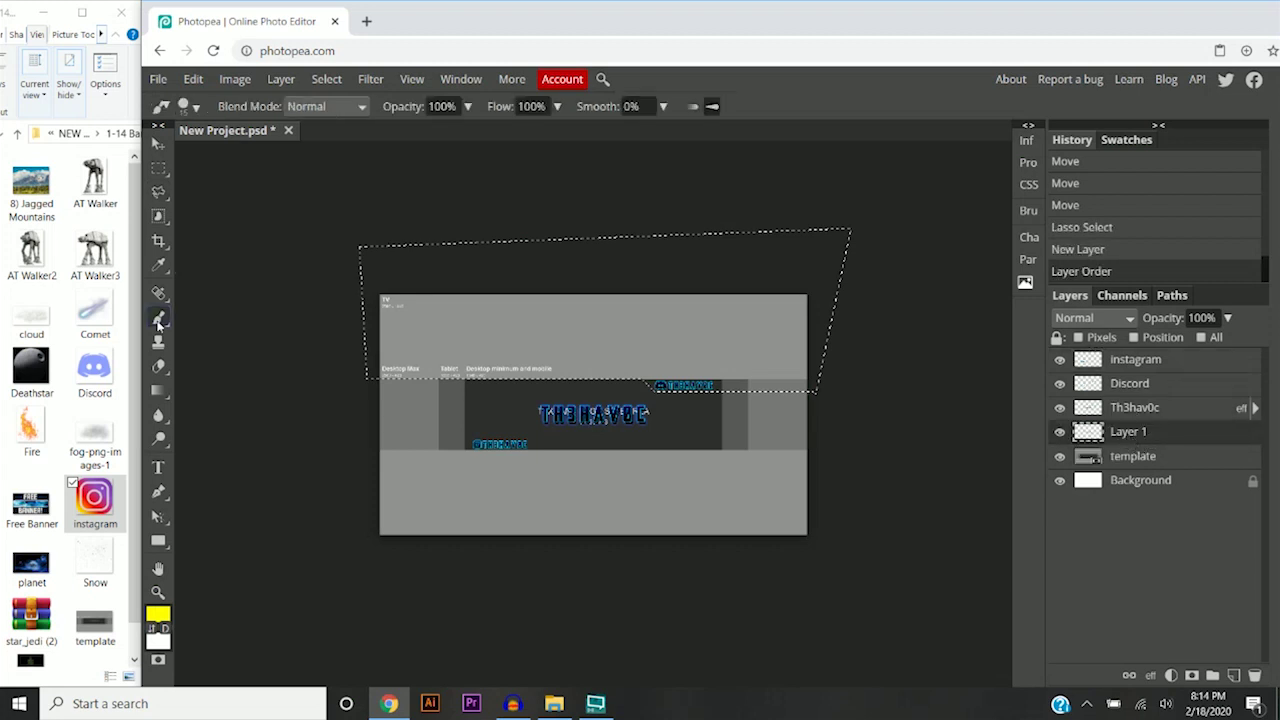
left_click(196, 110)
left_click_drag(222, 153, 390, 160)
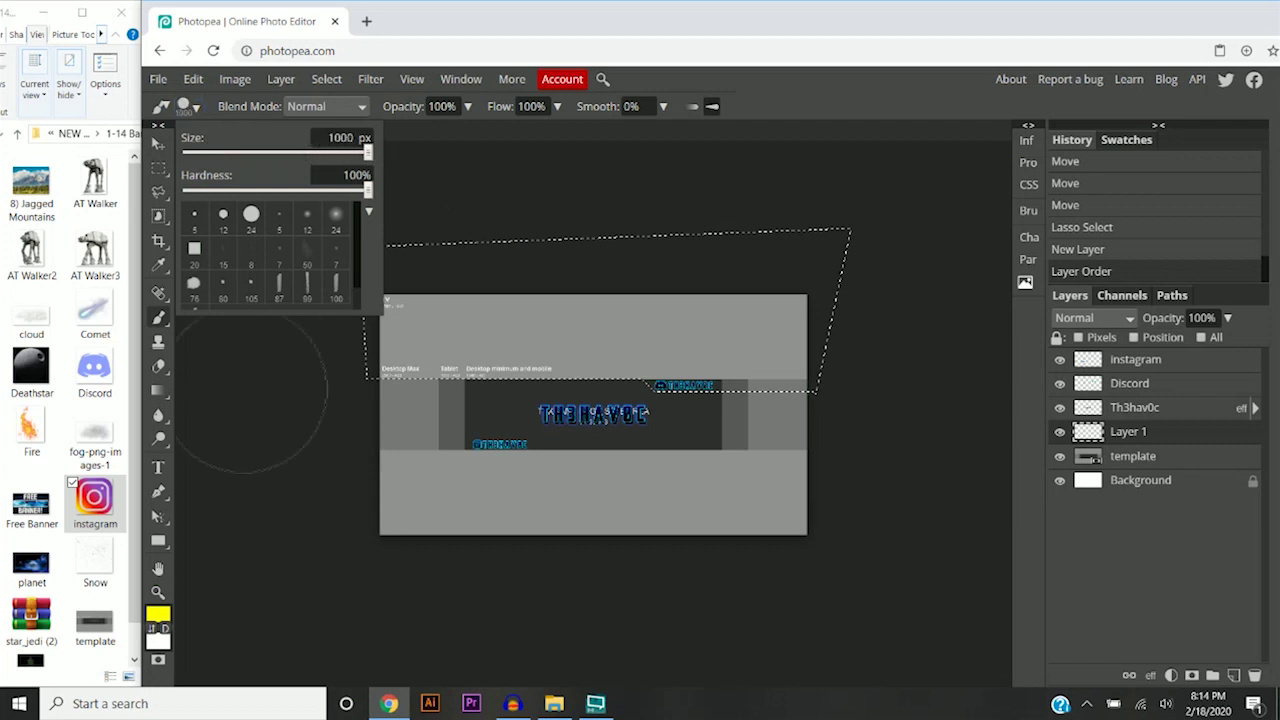
left_click(158, 615)
left_click_drag(404, 333, 262, 216)
left_click(580, 430)
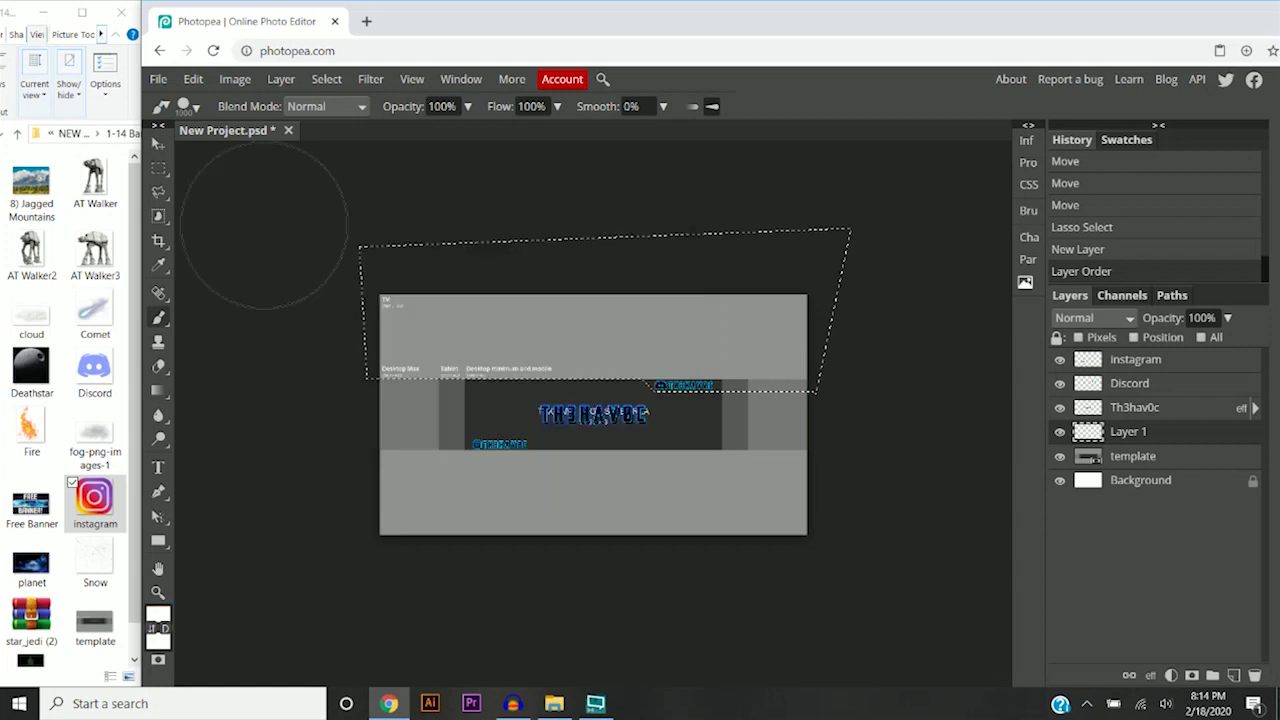
Paint the whole selected upper area white on the new layer and clear the selection
key("ctrl+plus")
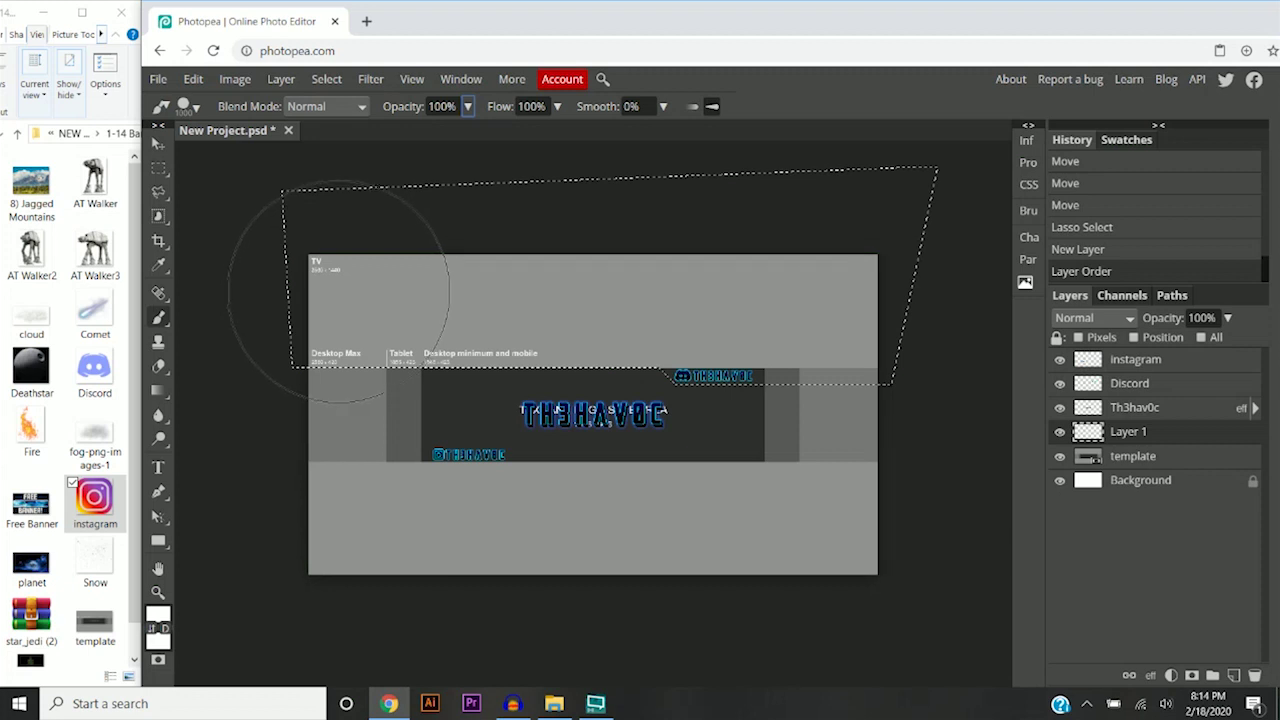
mouse_move(340, 277)
left_mouse_down()
mouse_move(641, 300)
mouse_move(849, 289)
mouse_move(851, 257)
left_mouse_up()
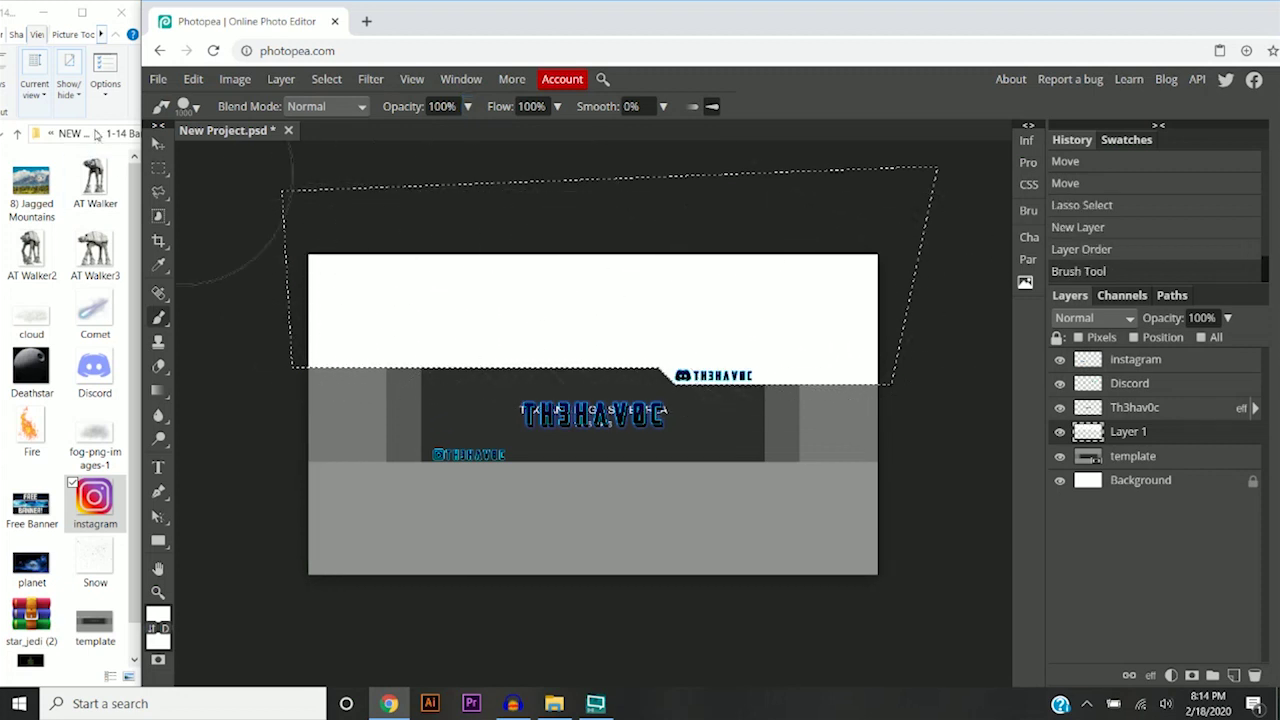
left_click(158, 191)
left_click(241, 224)
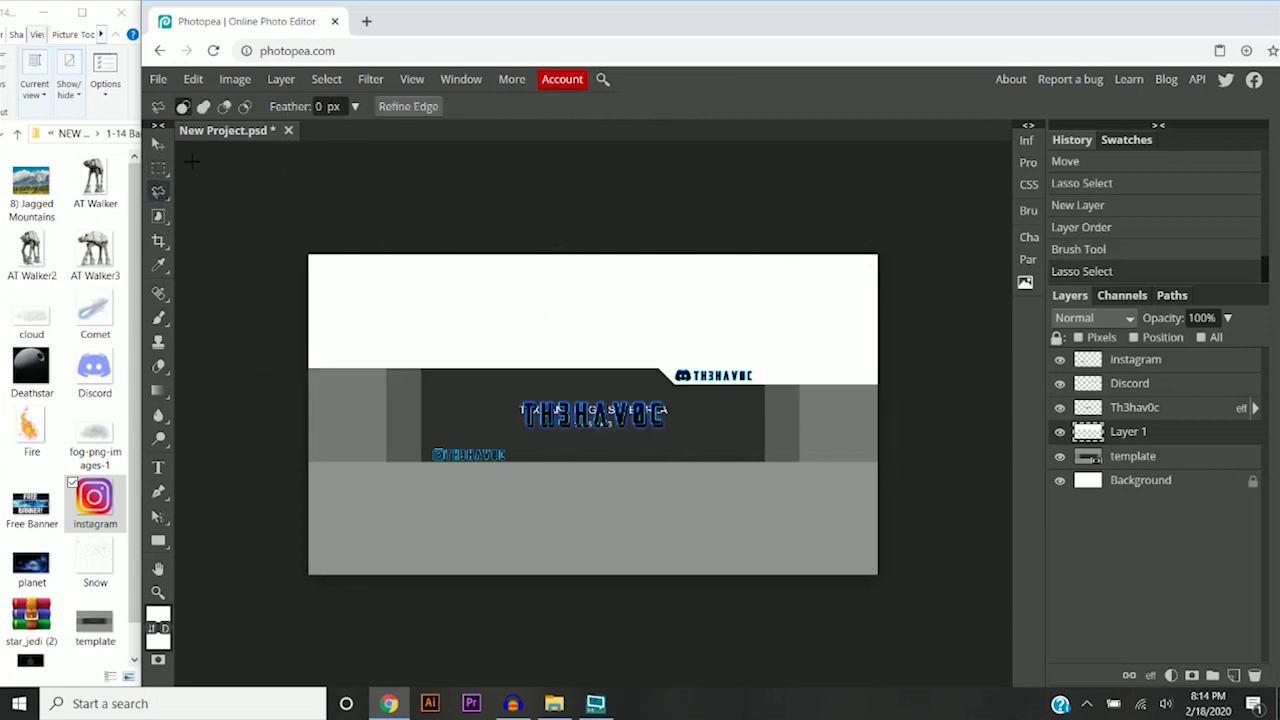
Set the opacity of the white Layer 1 to 70%
left_click(158, 143)
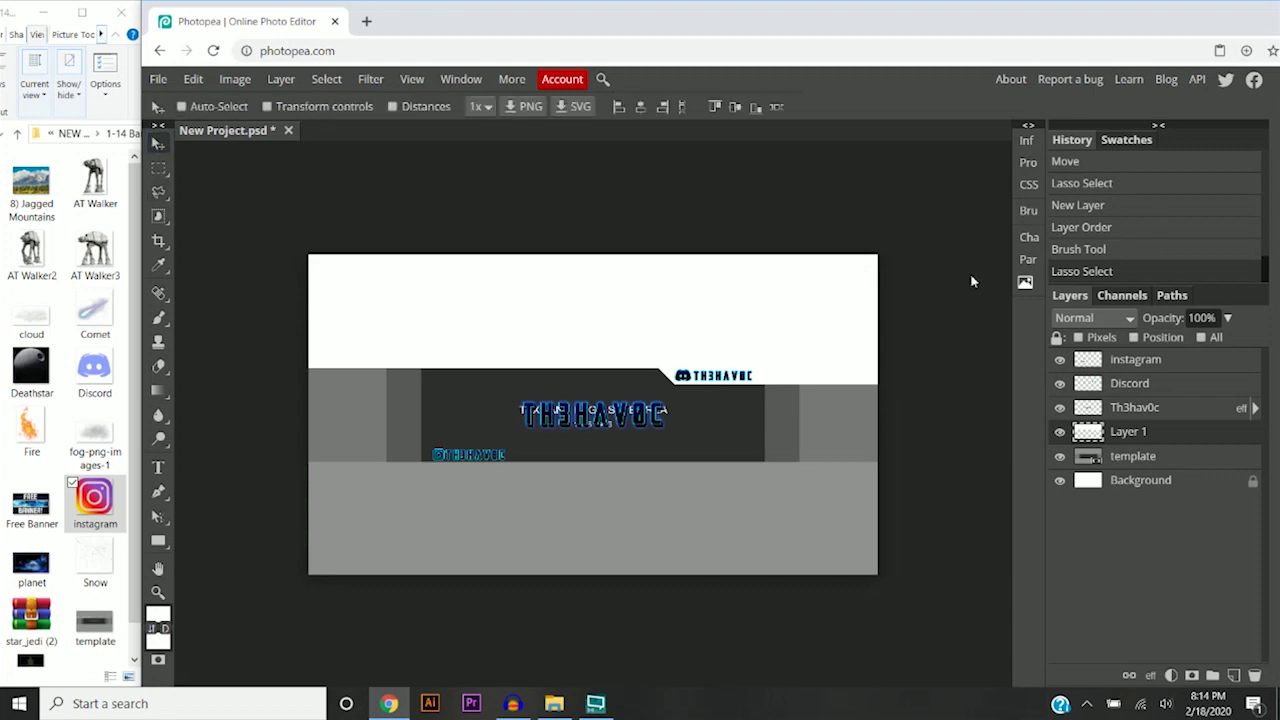
left_click(1227, 317)
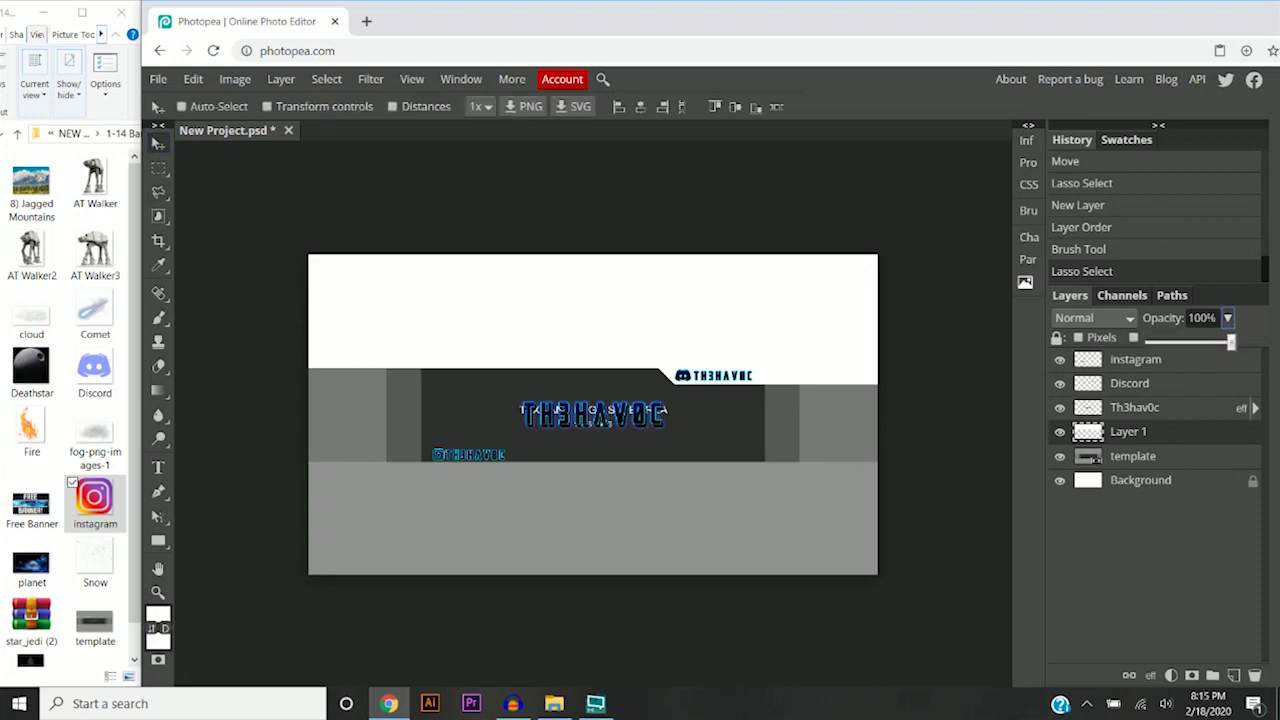
left_click(1190, 317)
type("70%")
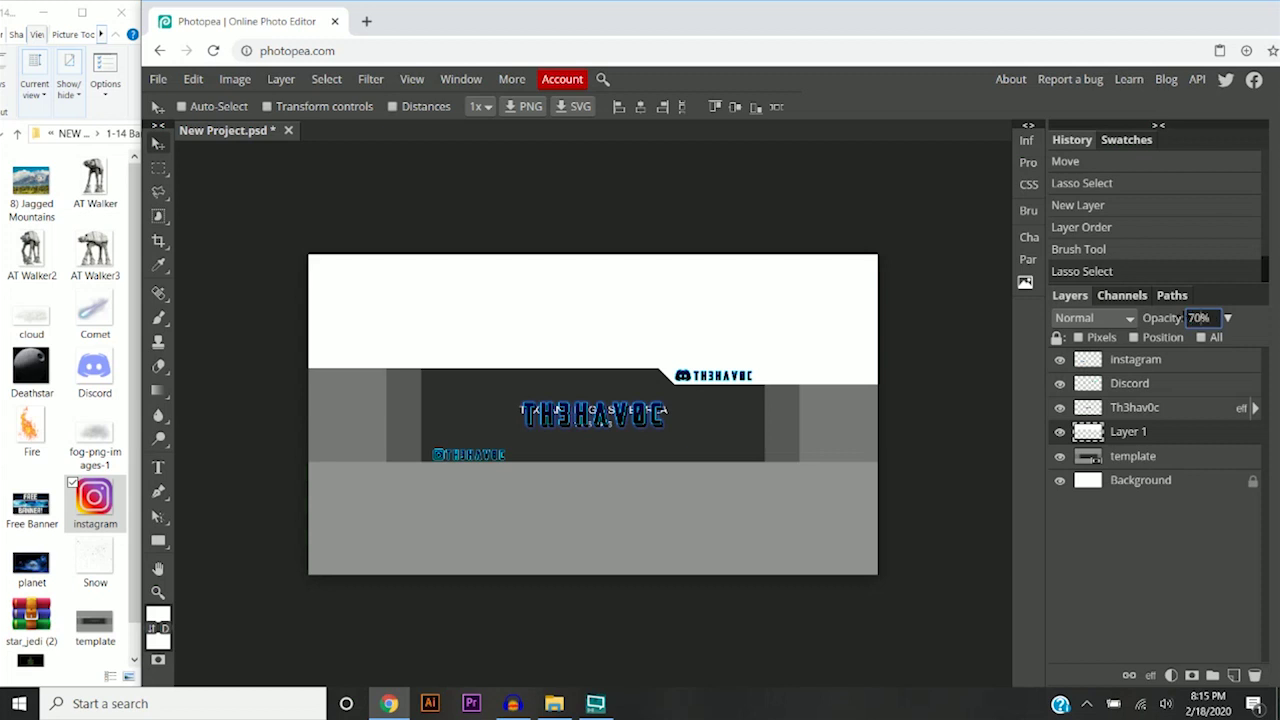
left_click(1134, 437)
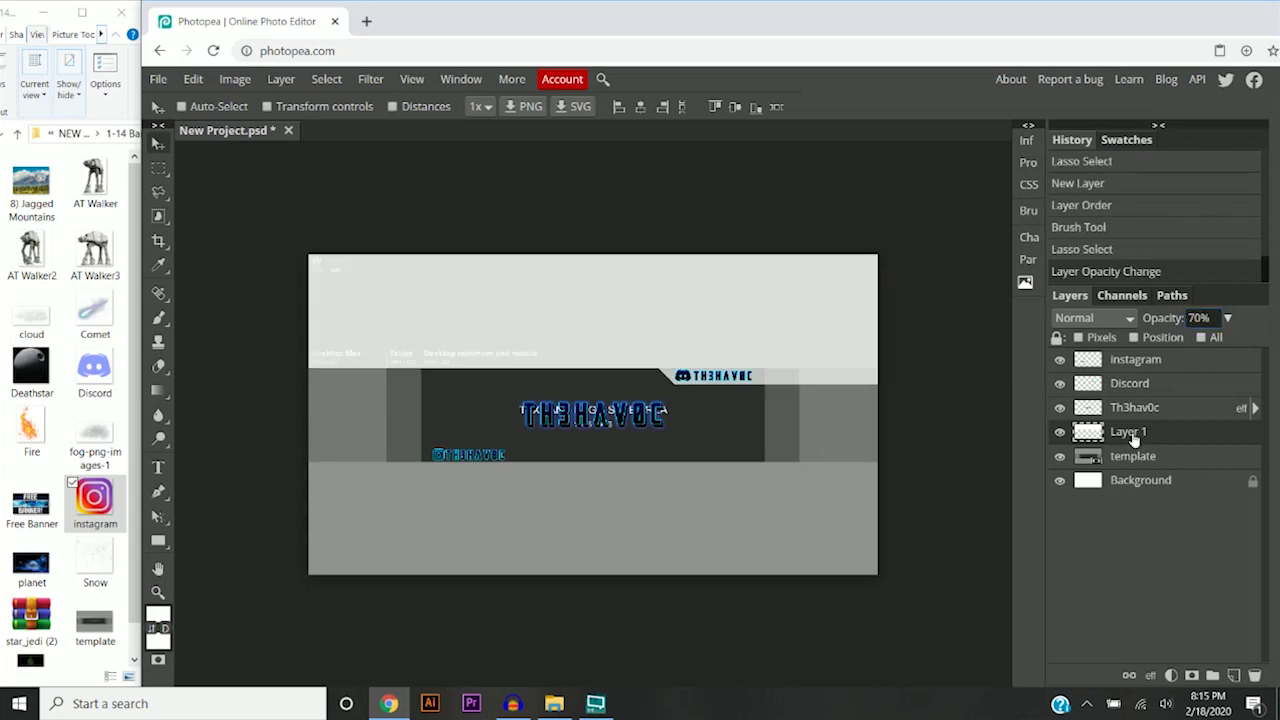
Duplicate Layer 1 and offset the copy slightly down and right along the diagonal edge to form a second border strip
scroll(686, 378, "up", 4)
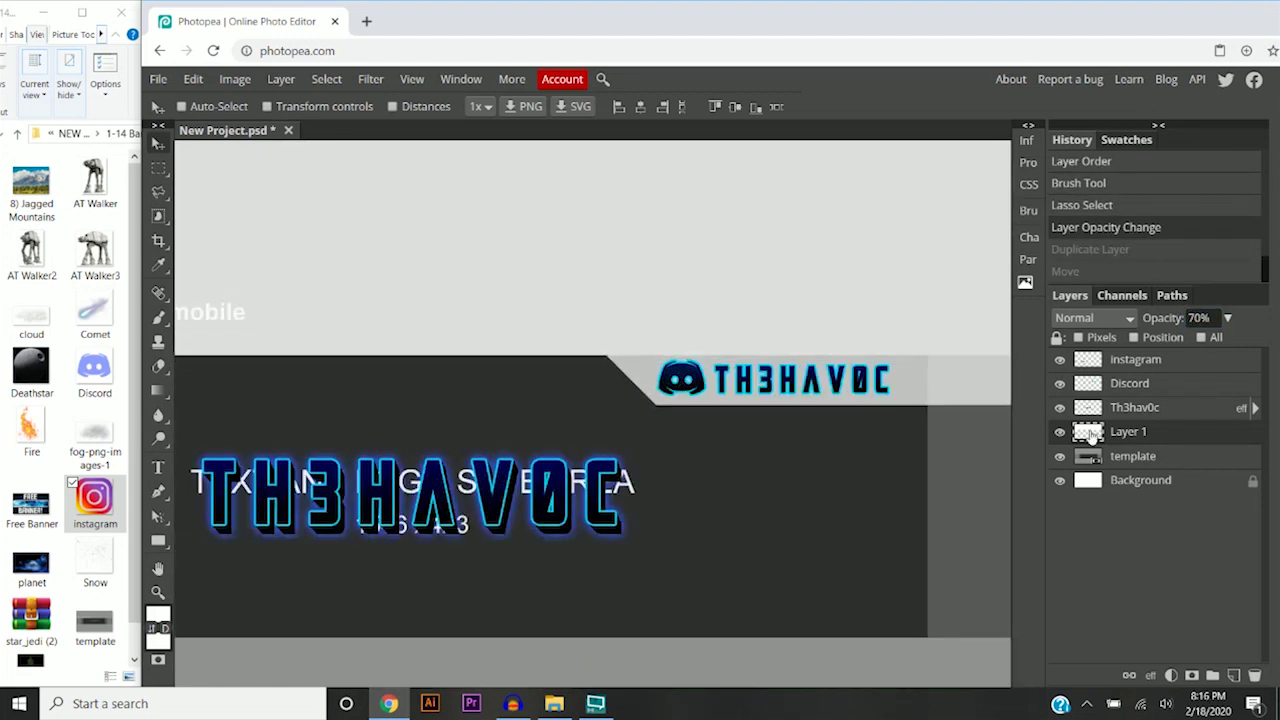
right_click(1135, 437)
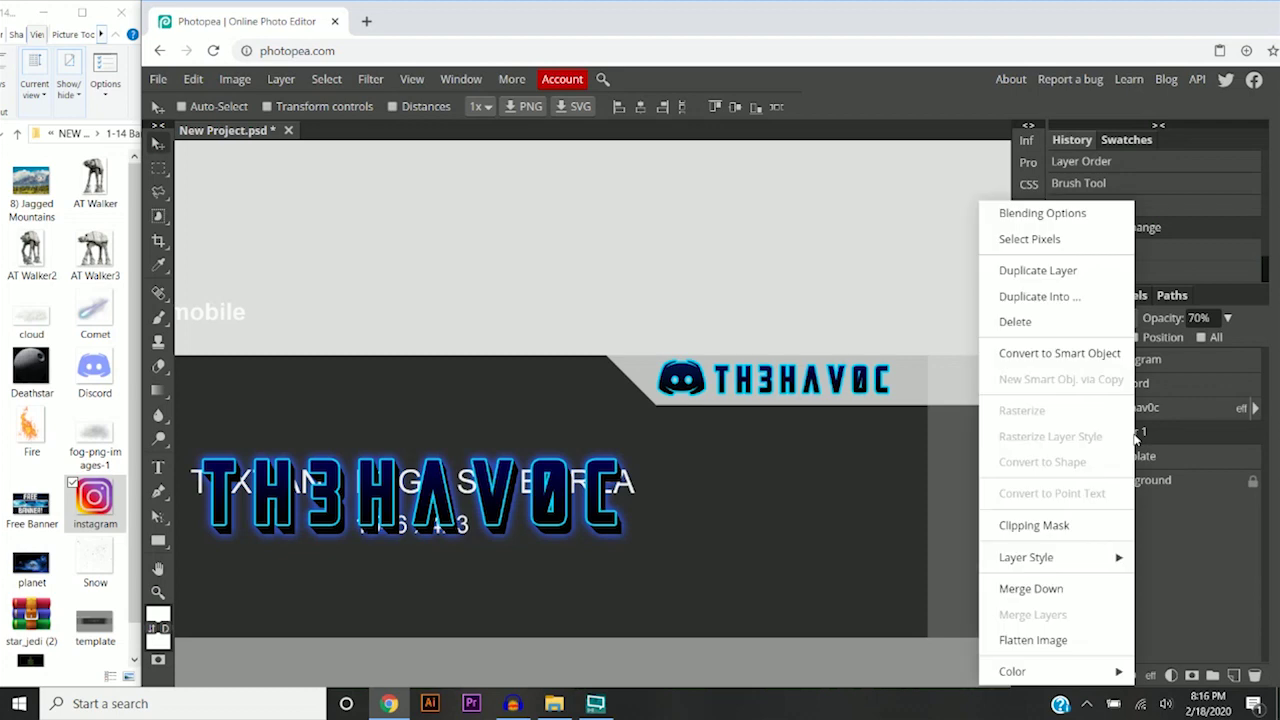
left_click(1038, 270)
scroll(690, 400, "up", 3)
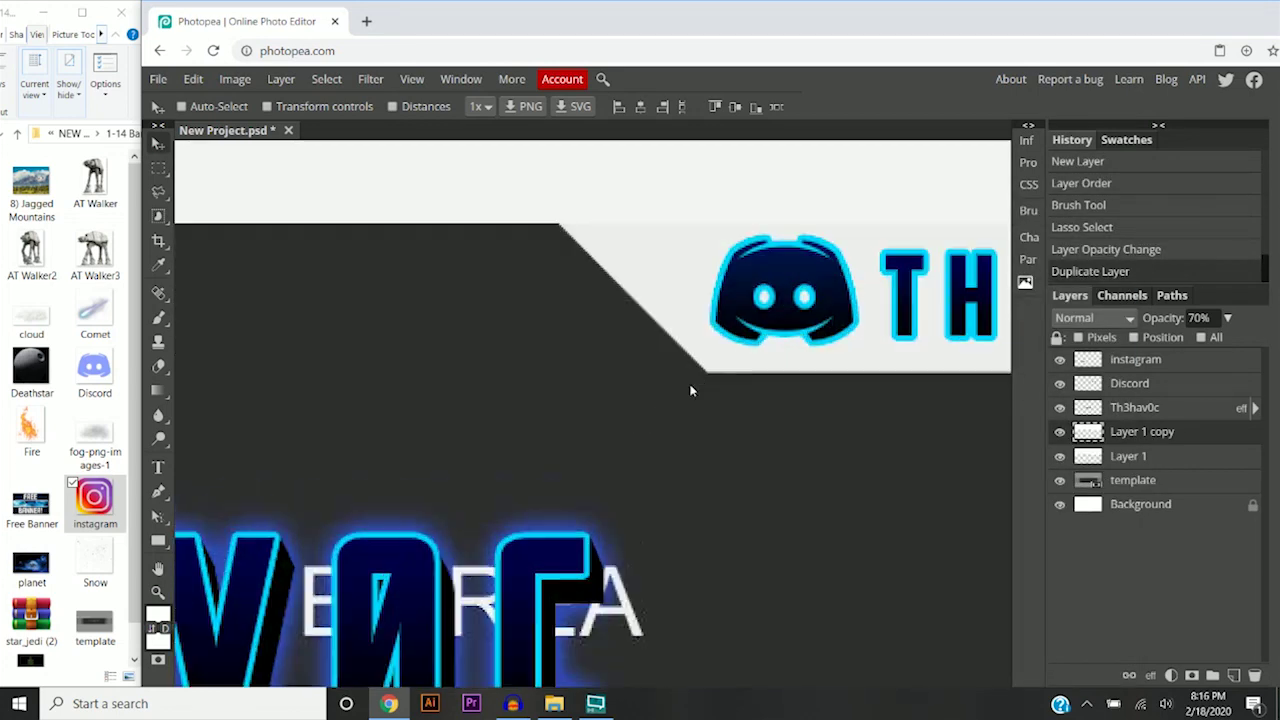
left_click_drag(643, 280, 665, 300)
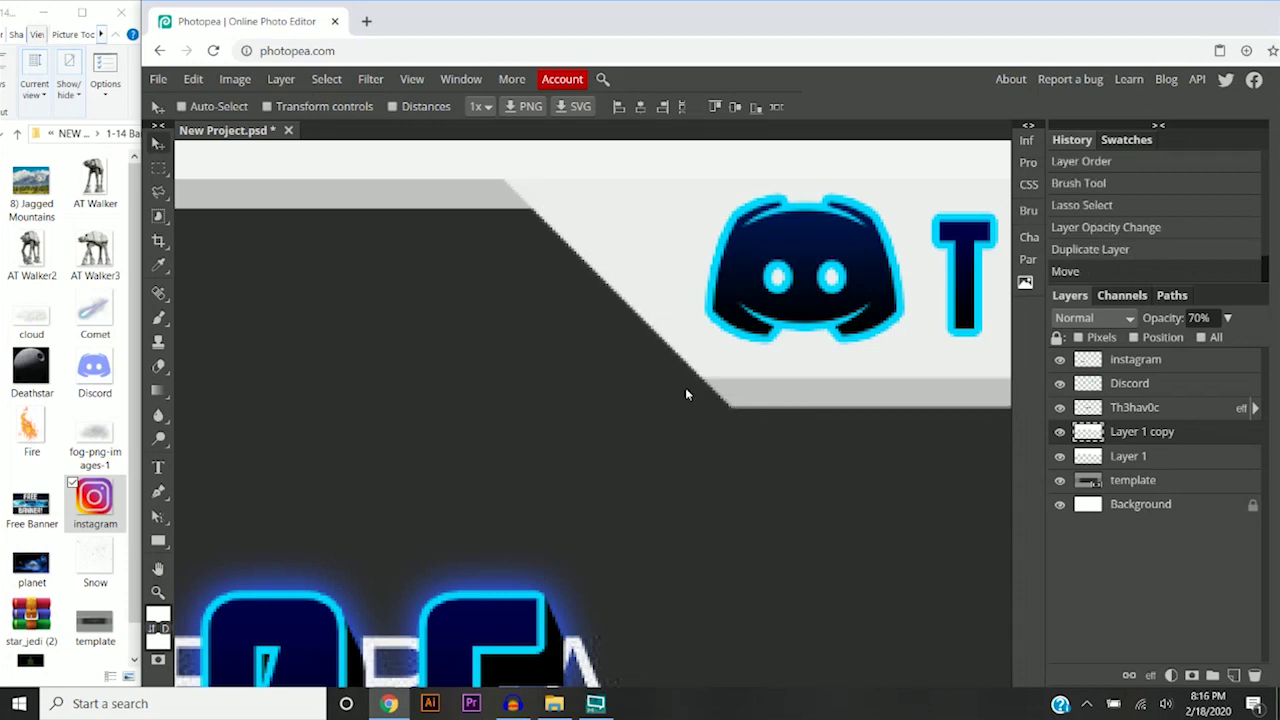
Free-transform Layer 1 to 101% width, stretching its left edge slightly past the canvas
scroll(722, 395, "down", 4)
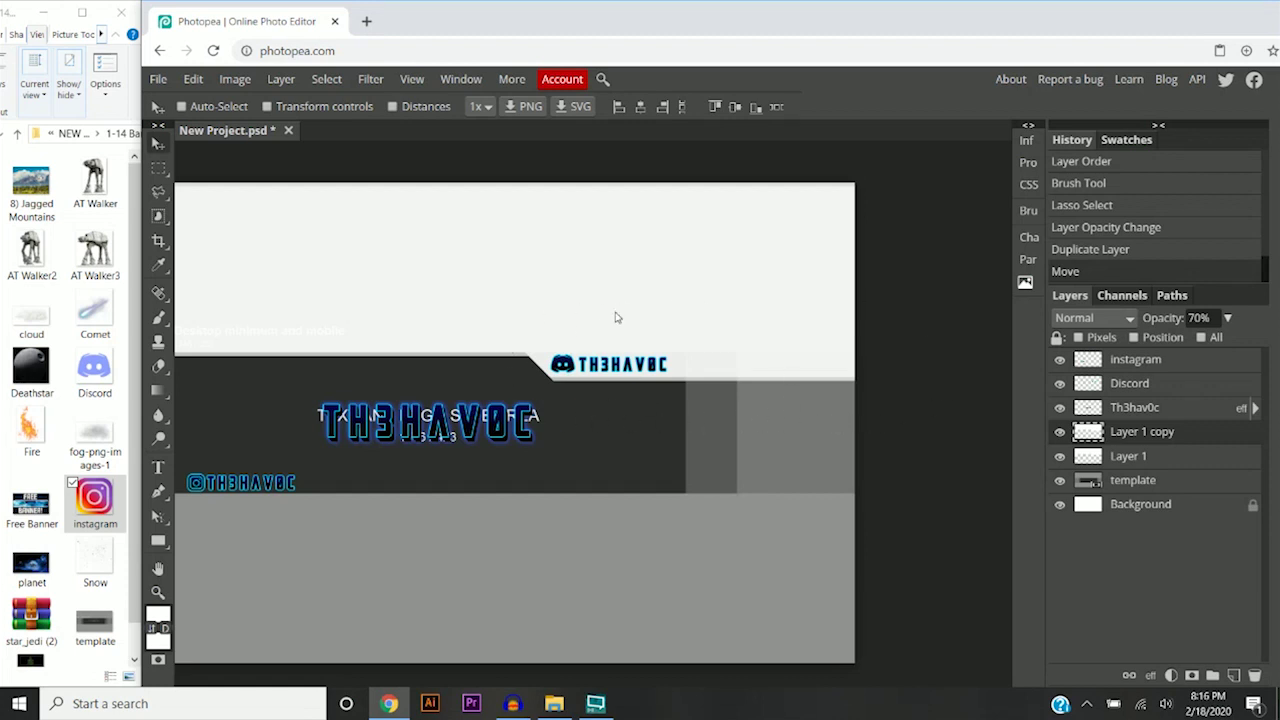
scroll(836, 413, "down", 2)
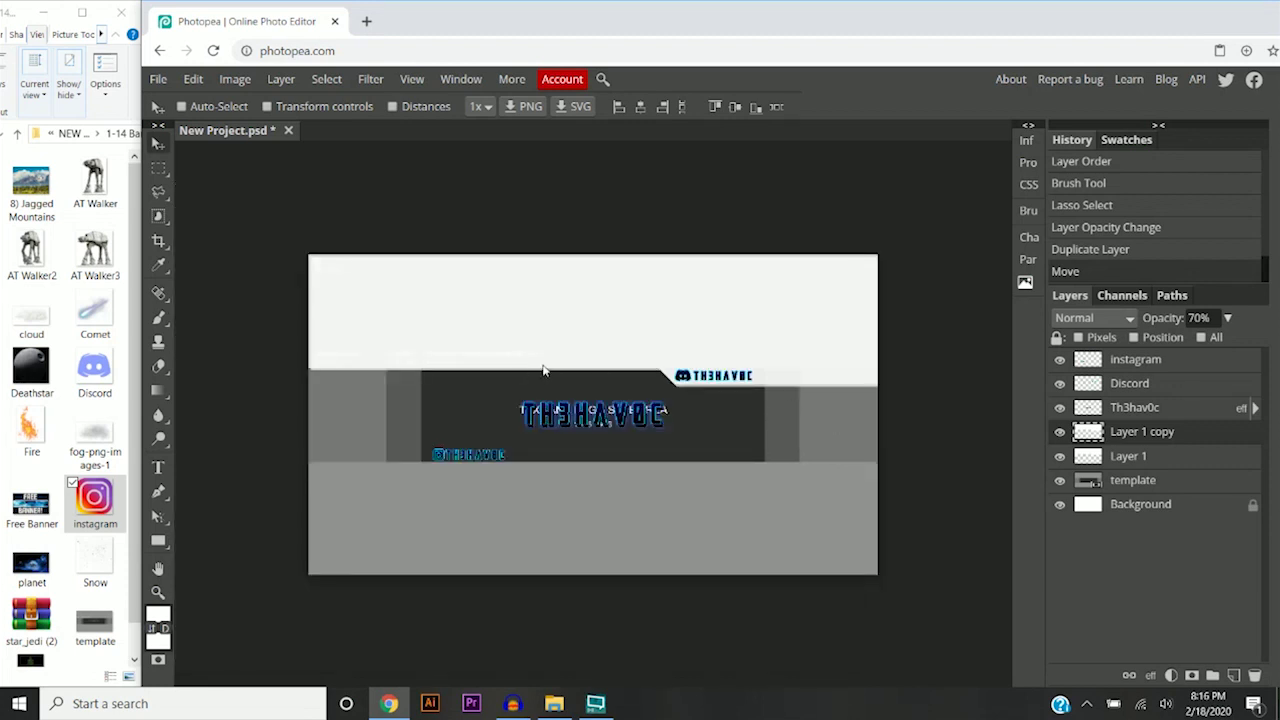
scroll(290, 365, "up", 3)
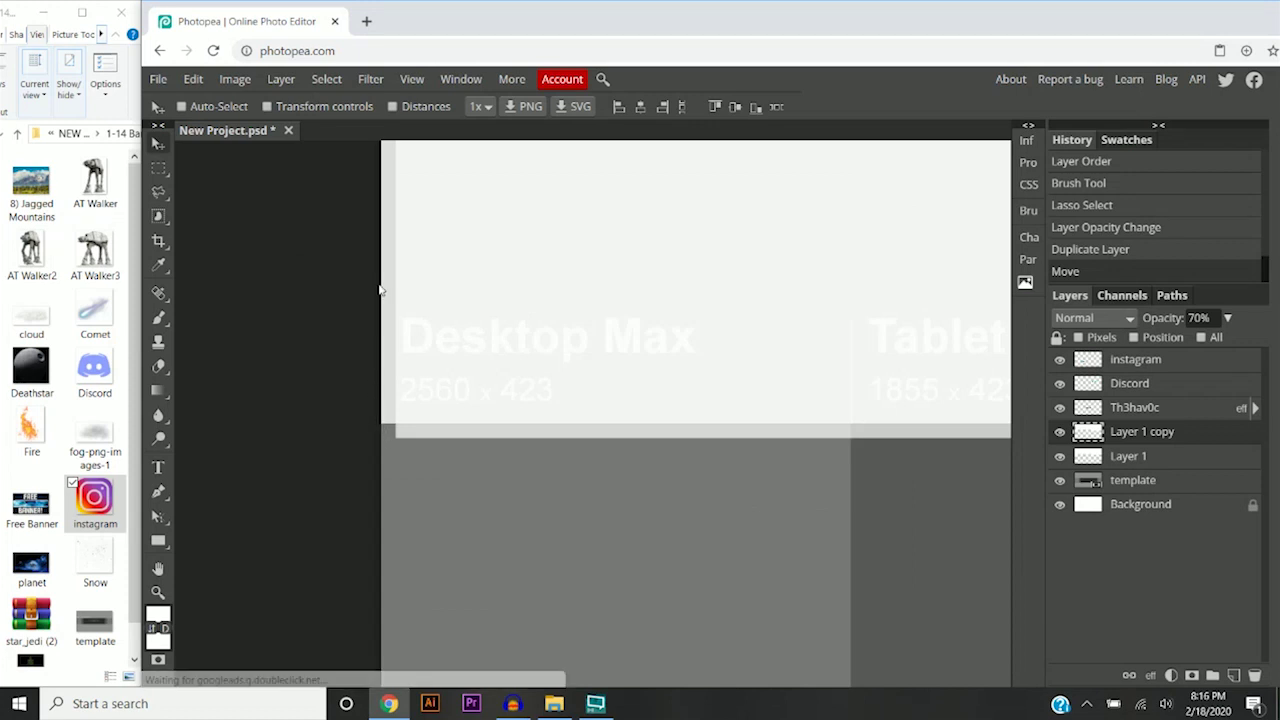
scroll(360, 420, "down", 3)
scroll(489, 388, "up", 2)
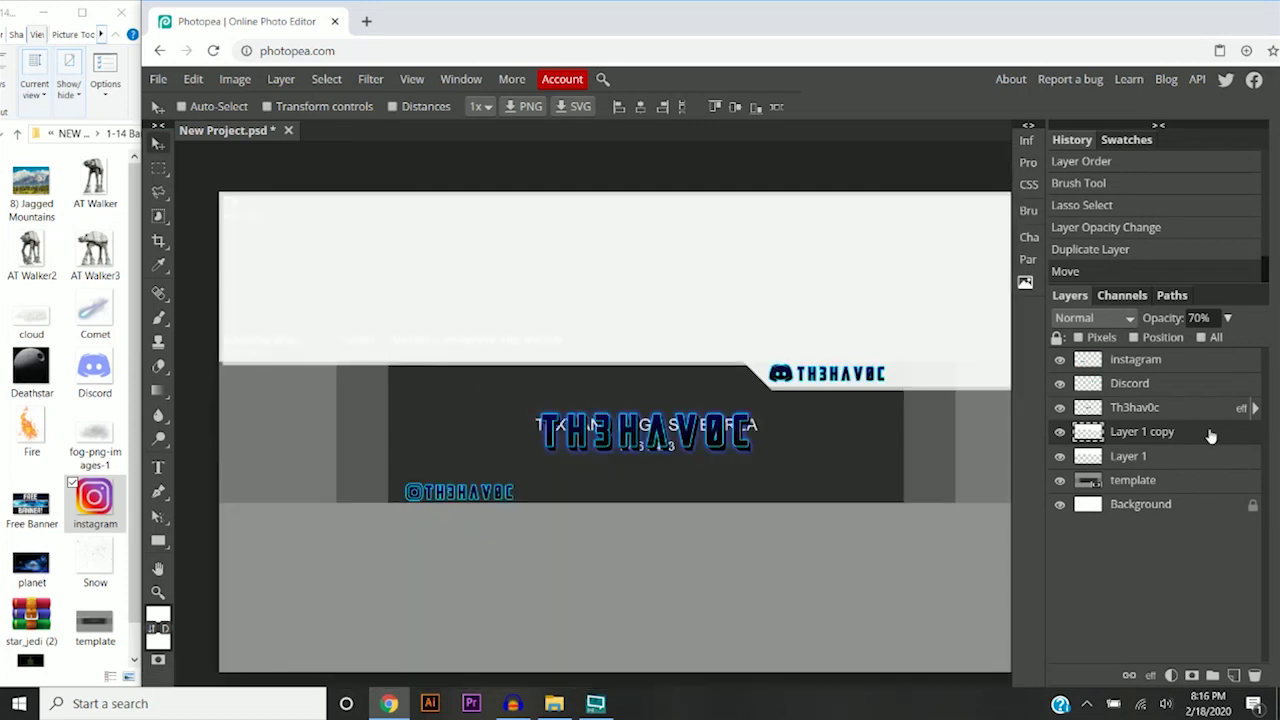
left_click(1140, 459, "ctrl")
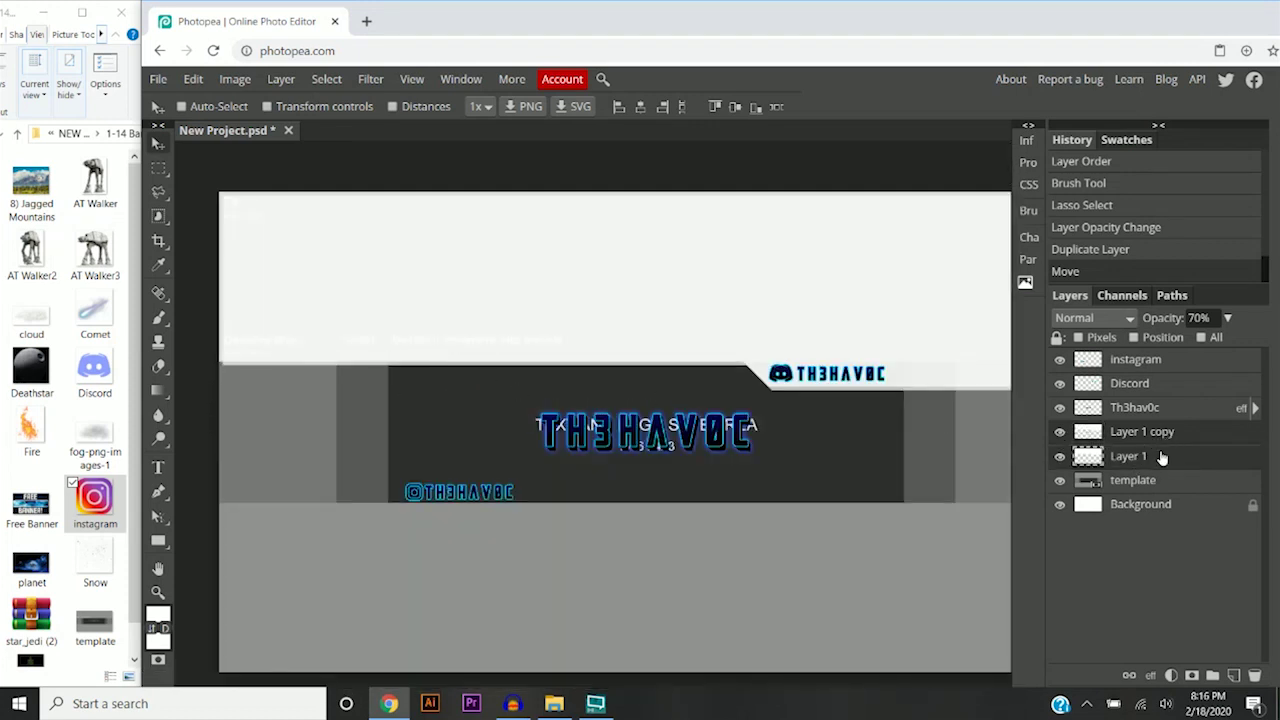
left_click(193, 79)
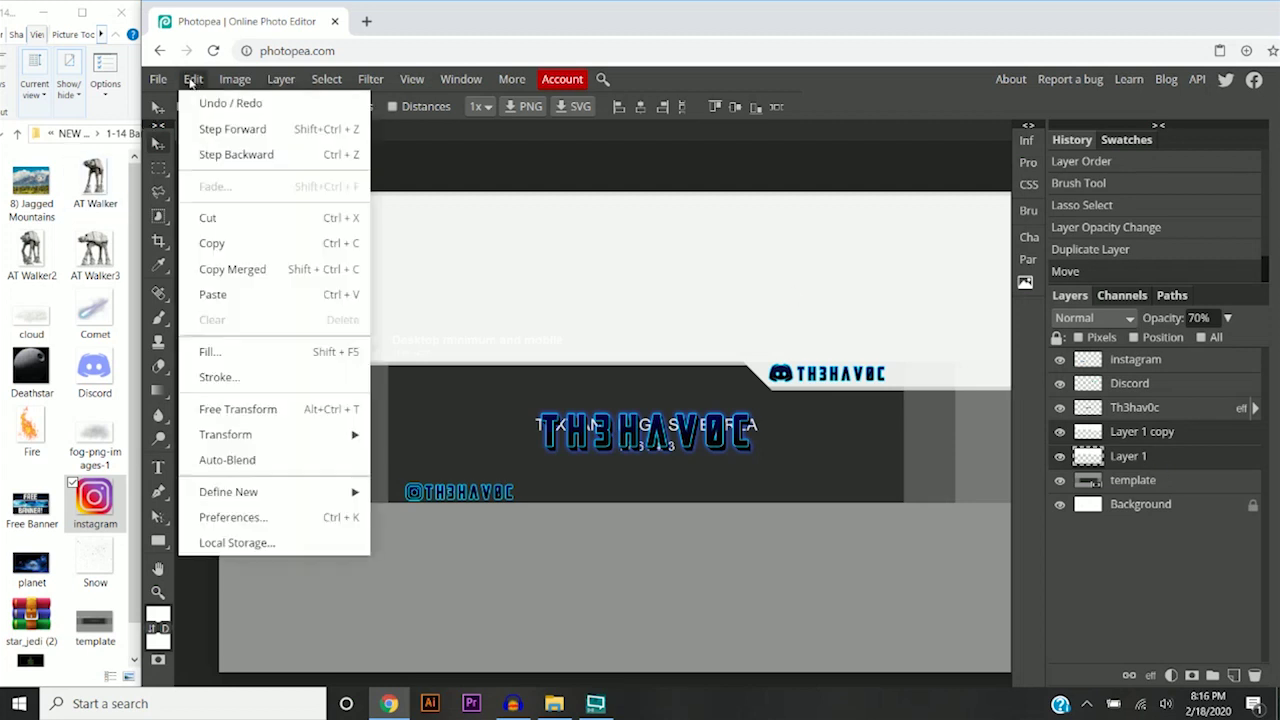
left_click(238, 409)
left_click_drag(215, 318, 205, 318)
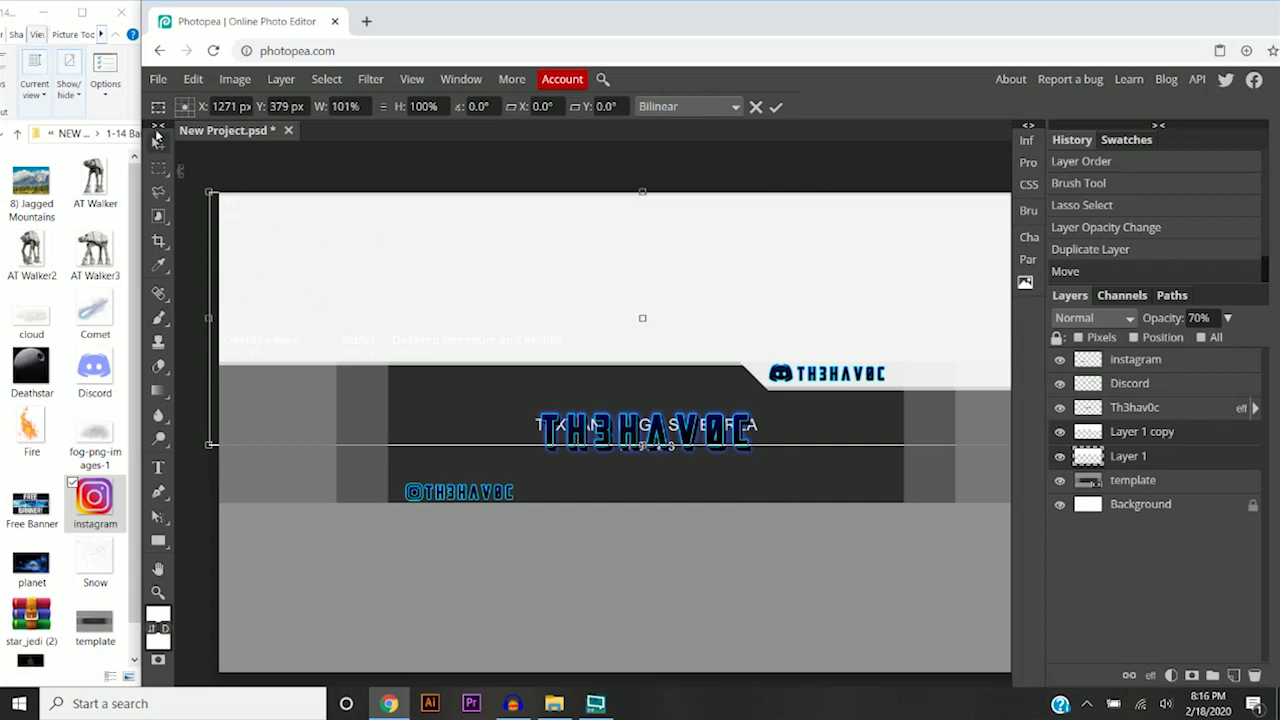
left_click(156, 146)
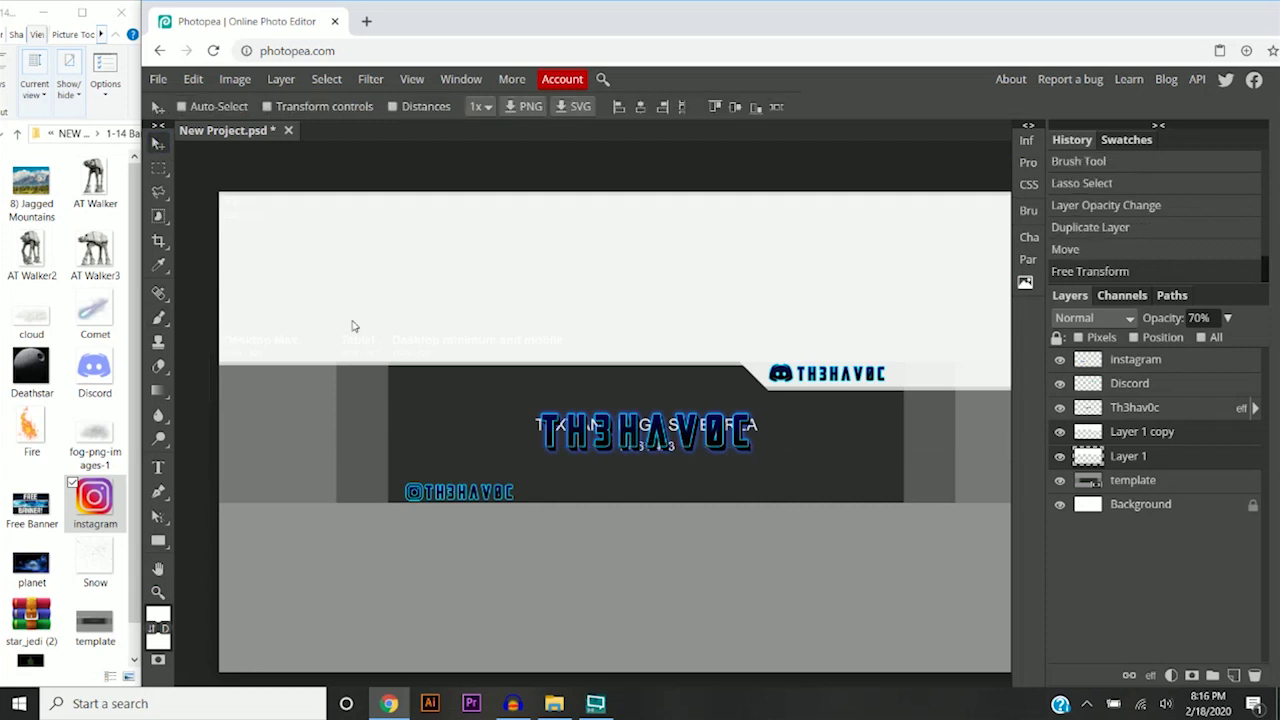
Lower the opacity of Layer 1 copy and set the opacity of Layer 1 to 80%
key("ctrl+minus")
scroll(705, 395, "up", 4)
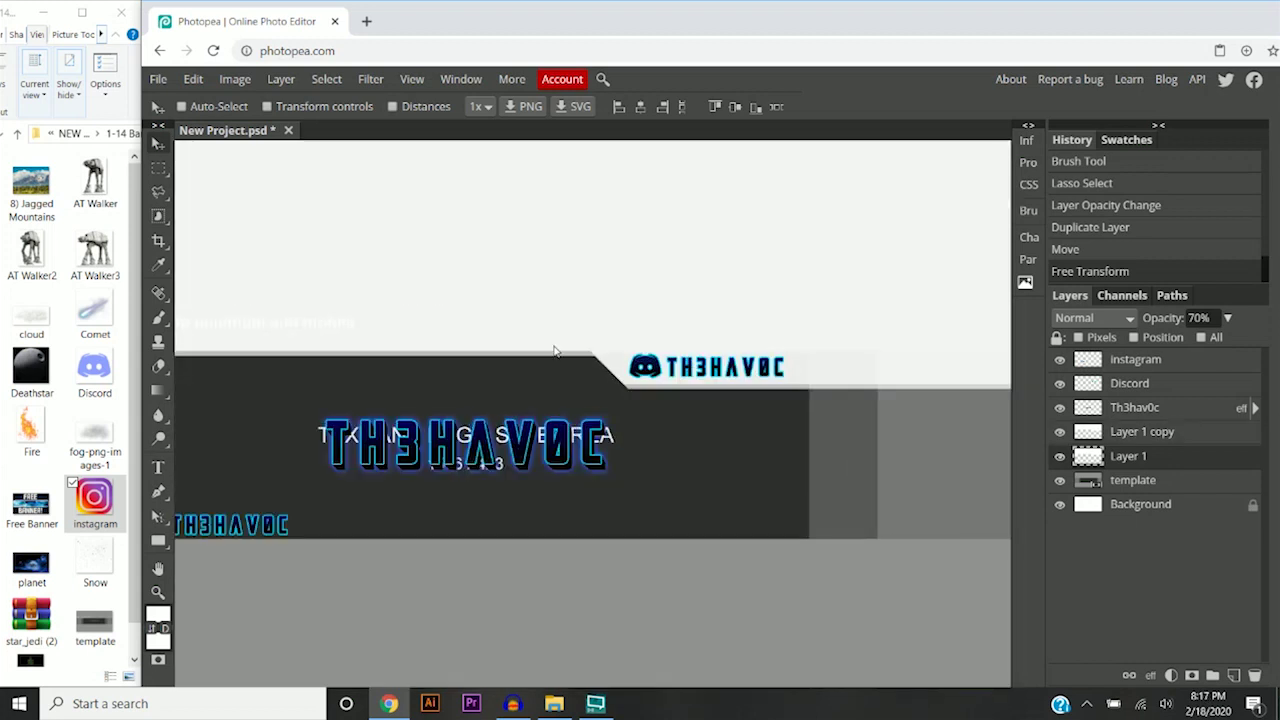
left_click(1135, 433)
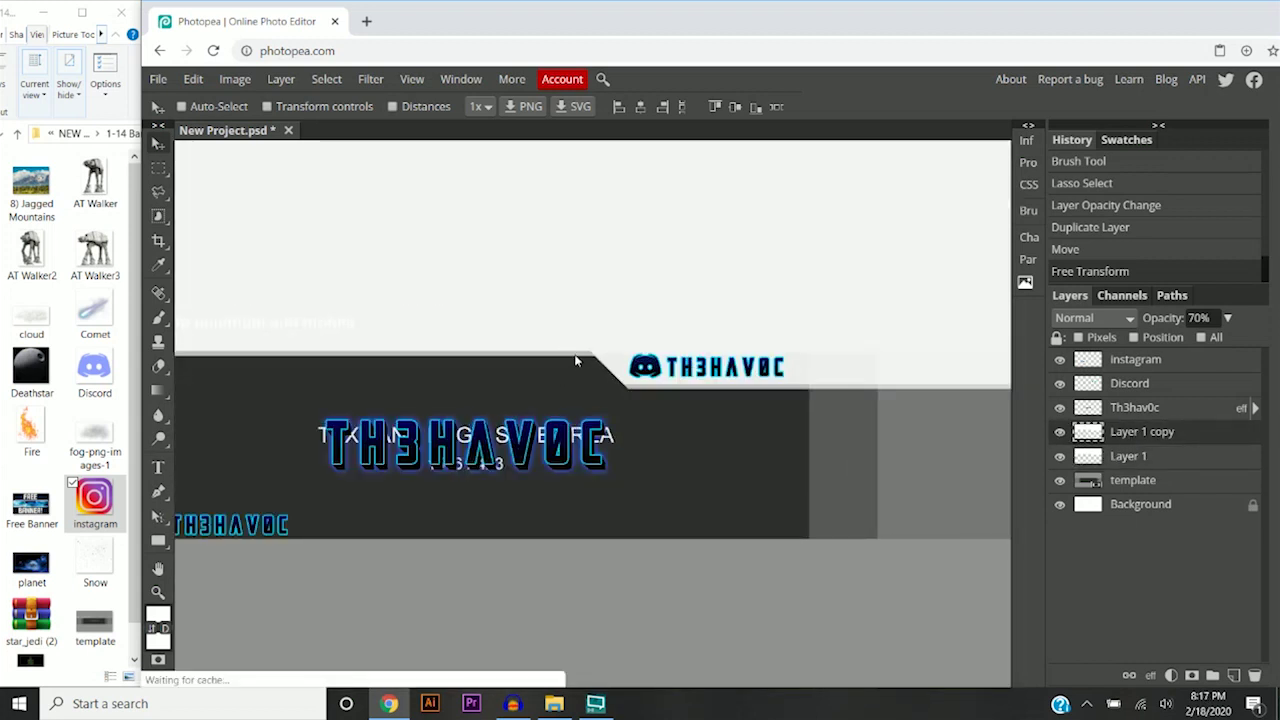
left_click(1228, 318)
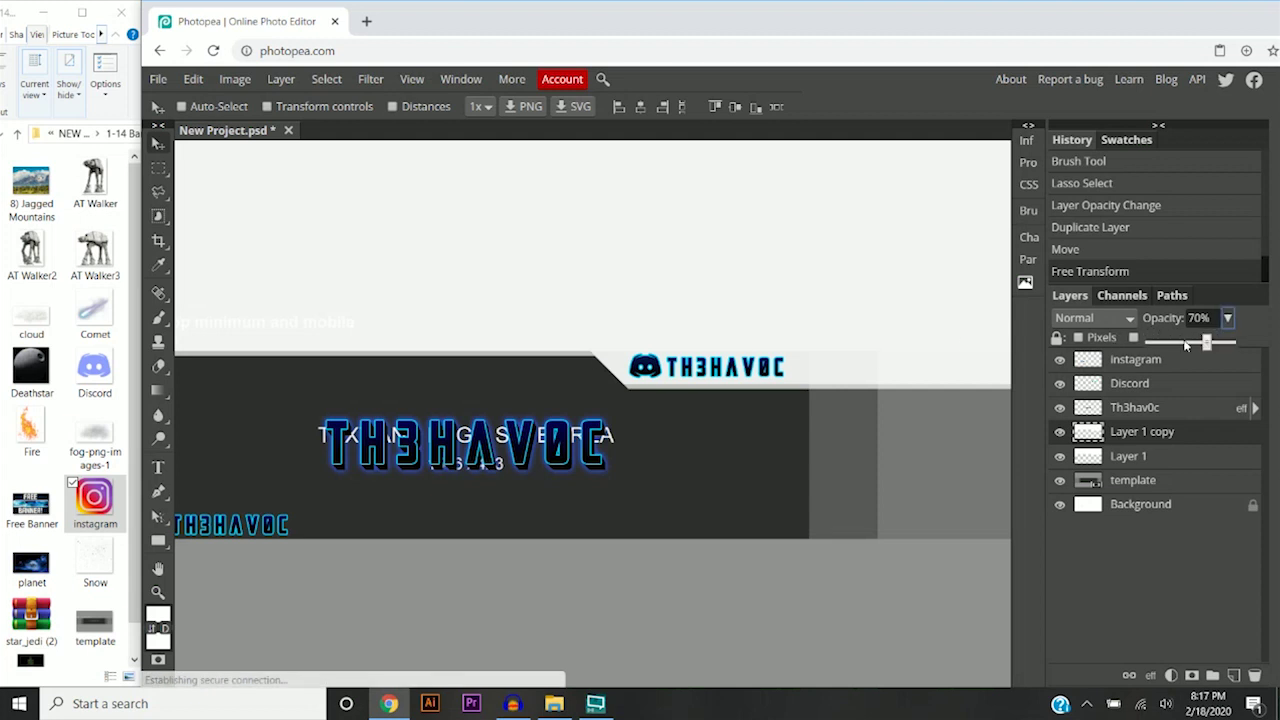
left_click(1175, 342)
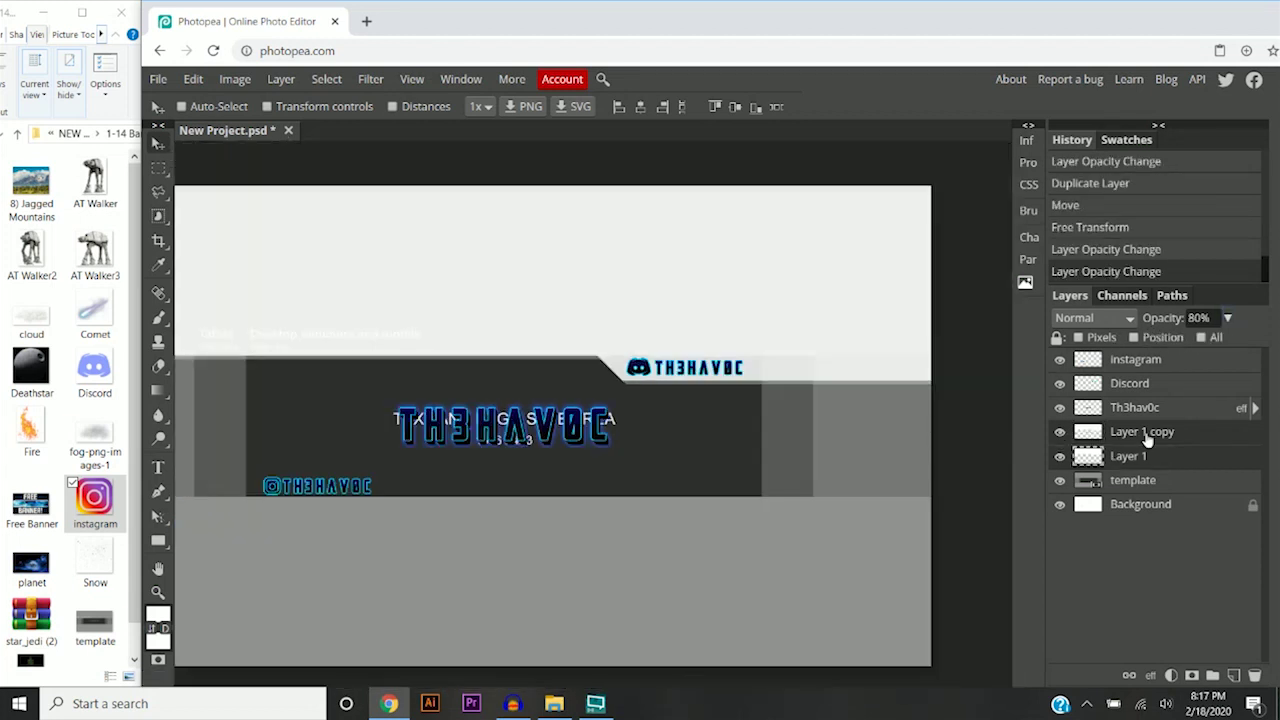
Merge Layer 1 and Layer 1 copy, and place a duplicate of the merged layer over the lower half of the banner
right_click(1147, 440)
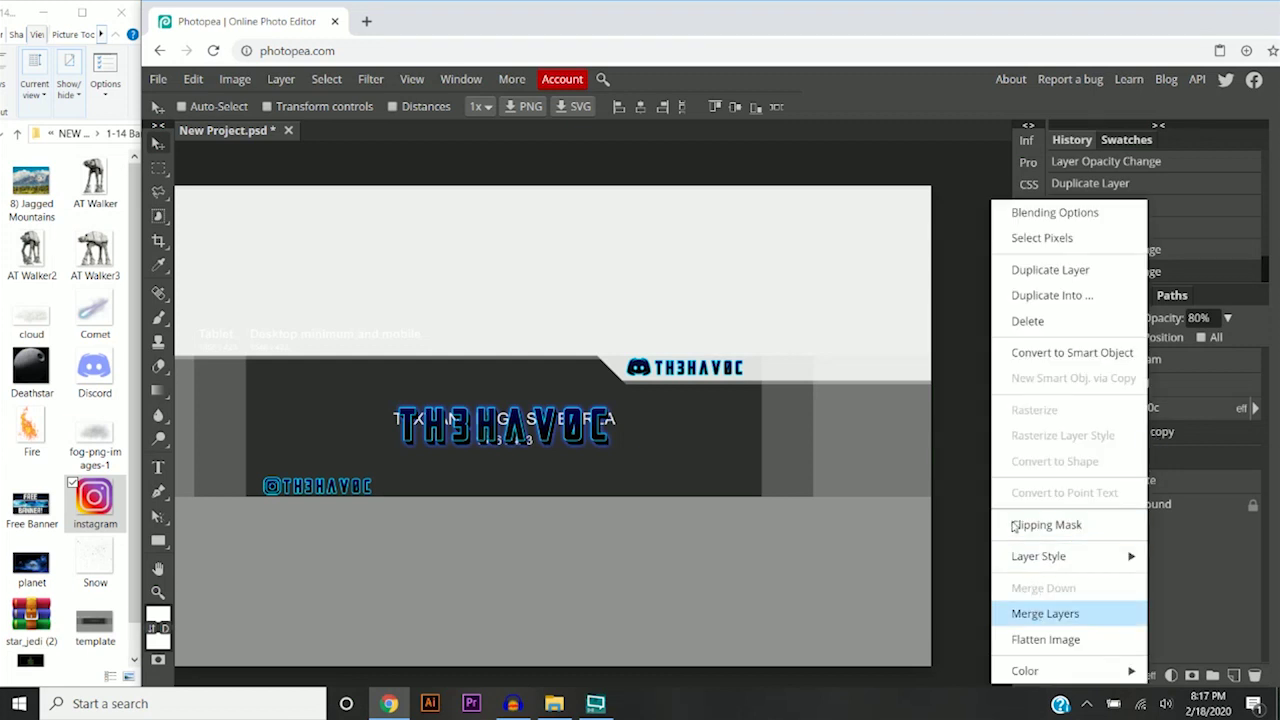
right_click(1133, 436)
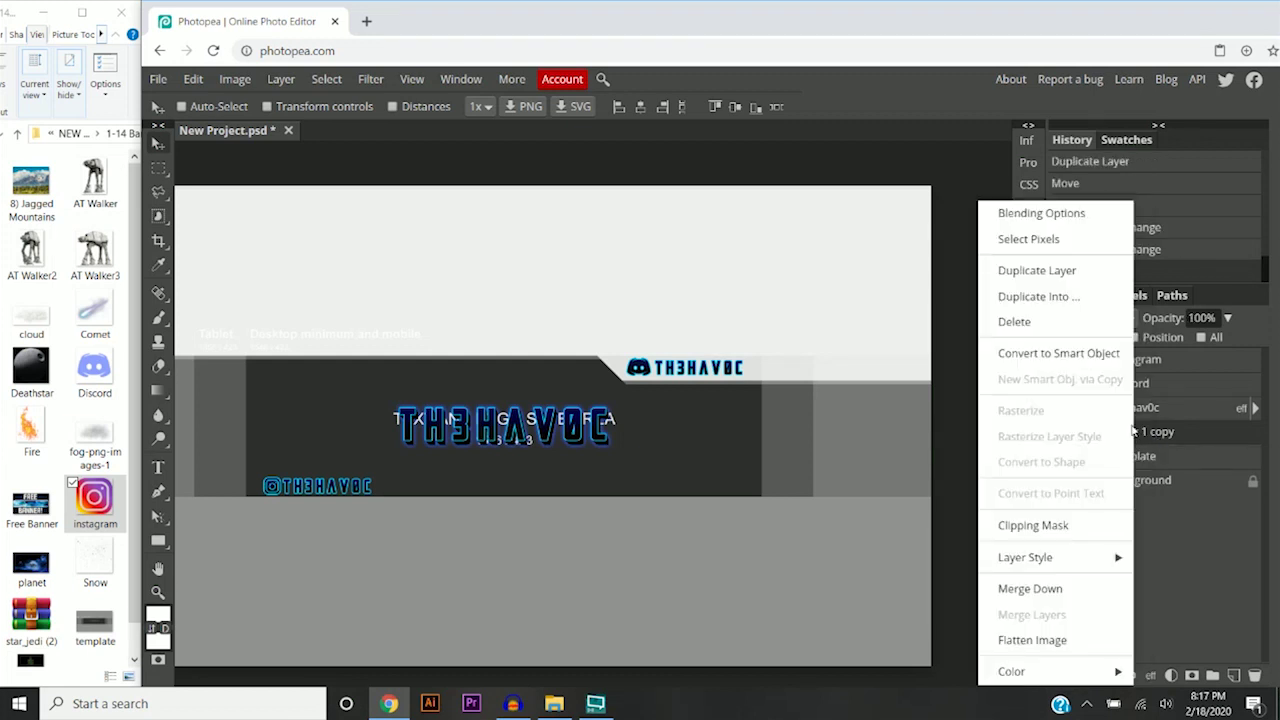
left_click(1040, 272)
scroll(694, 316, "down", 2)
left_click_drag(694, 317, 700, 480)
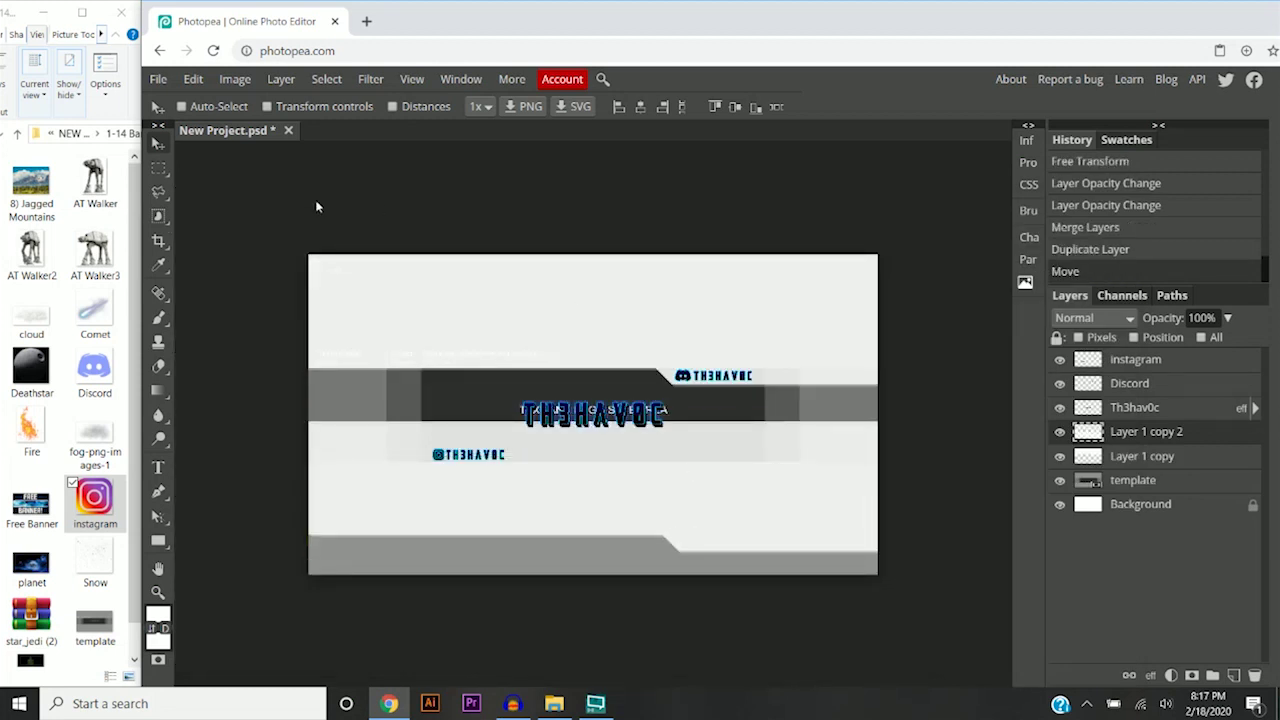
Flip the duplicated border shape, Layer 1 copy 2, both horizontally and vertically
left_click(190, 79)
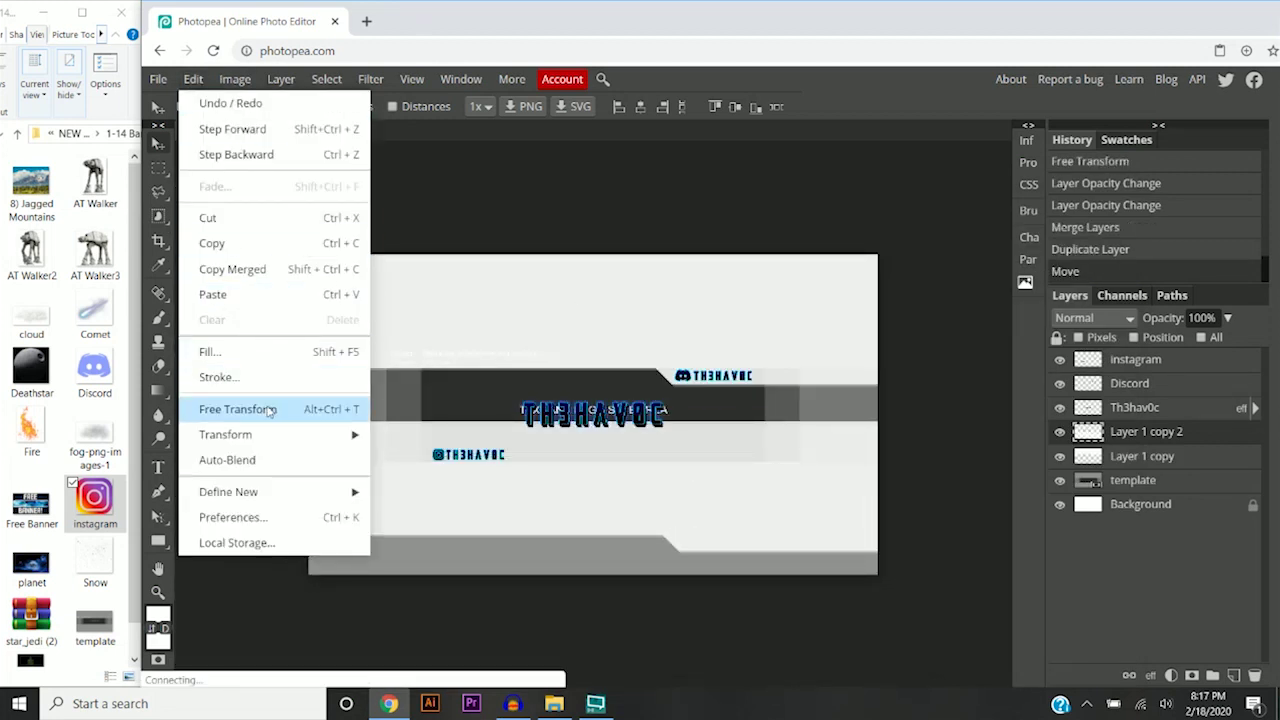
mouse_move(267, 437)
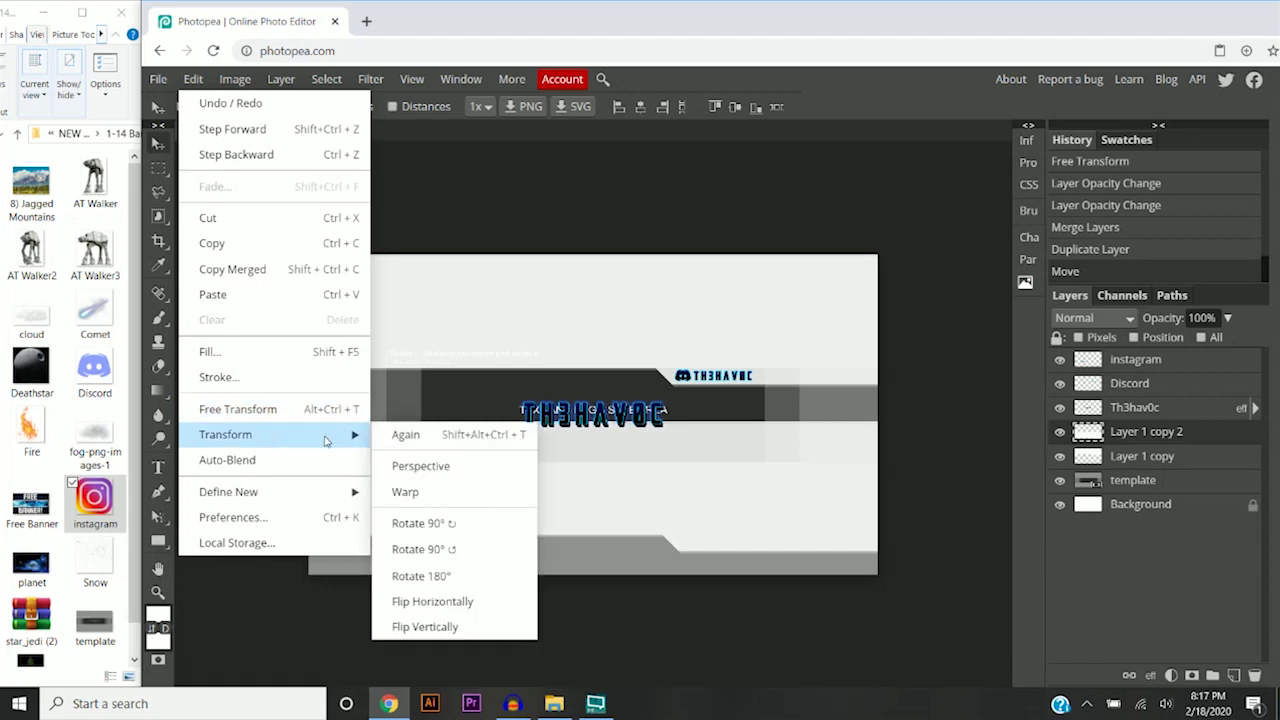
left_click(430, 601)
left_click(193, 79)
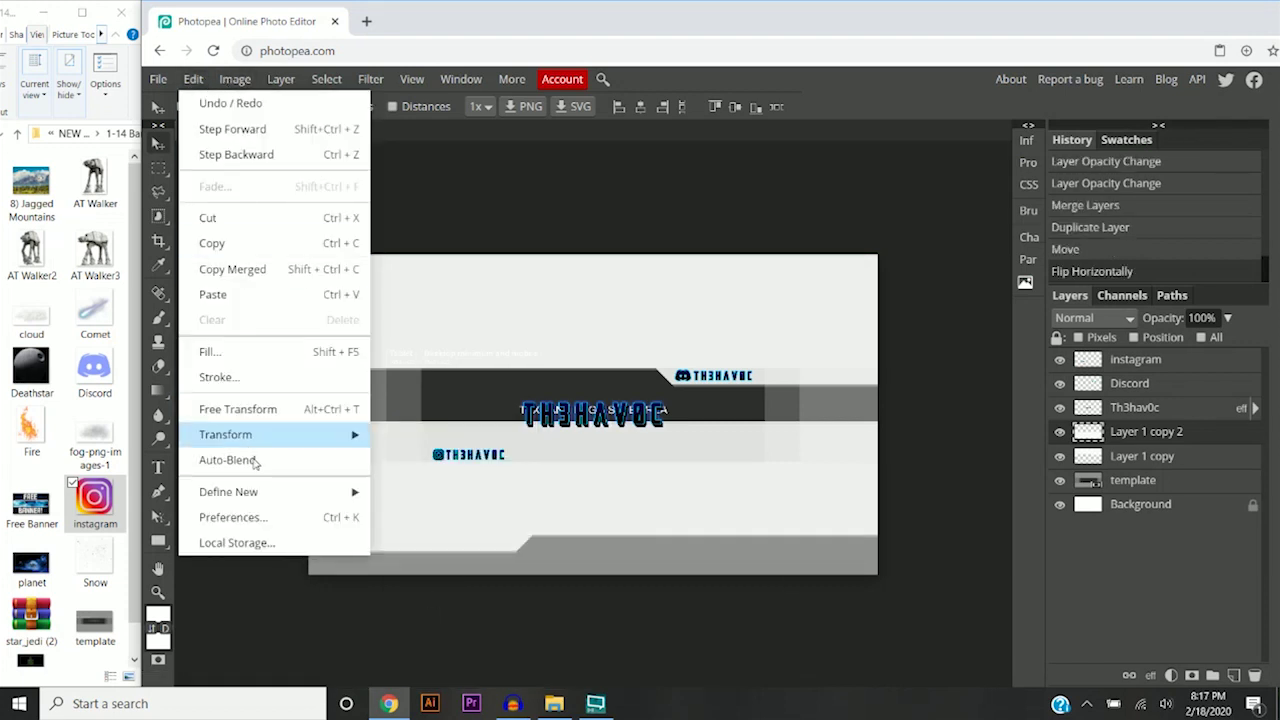
mouse_move(255, 436)
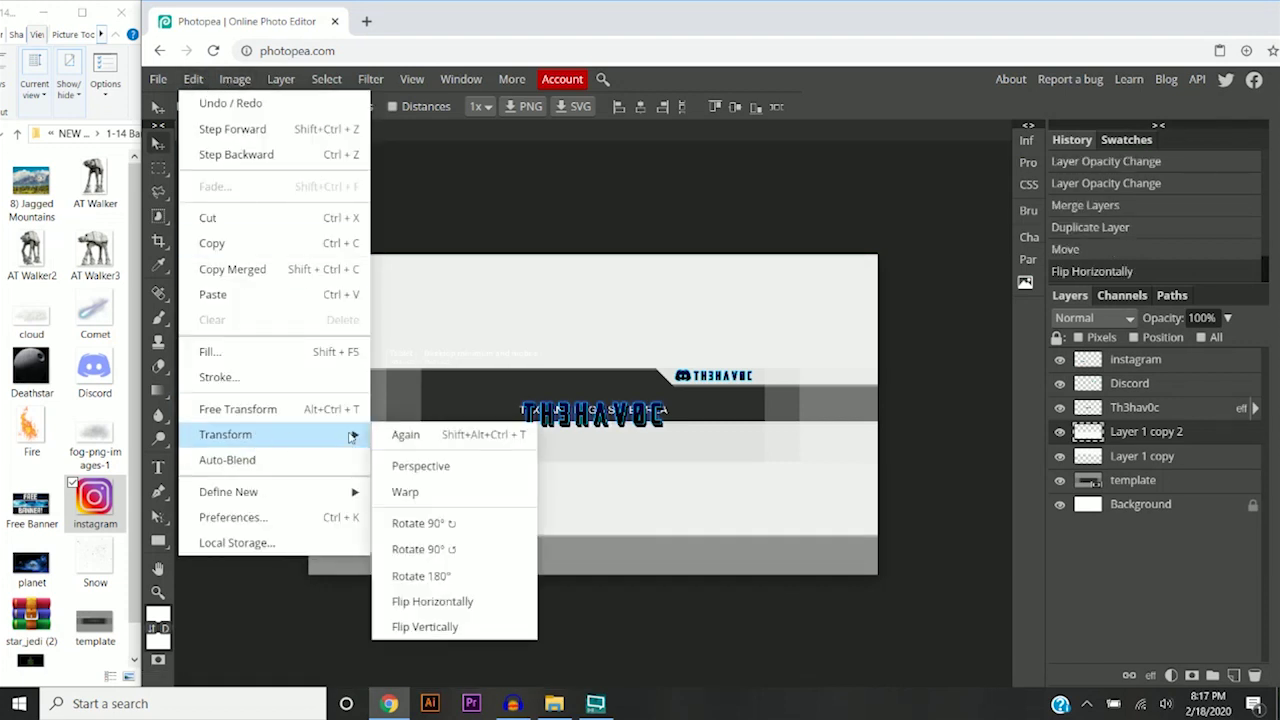
left_click(428, 627)
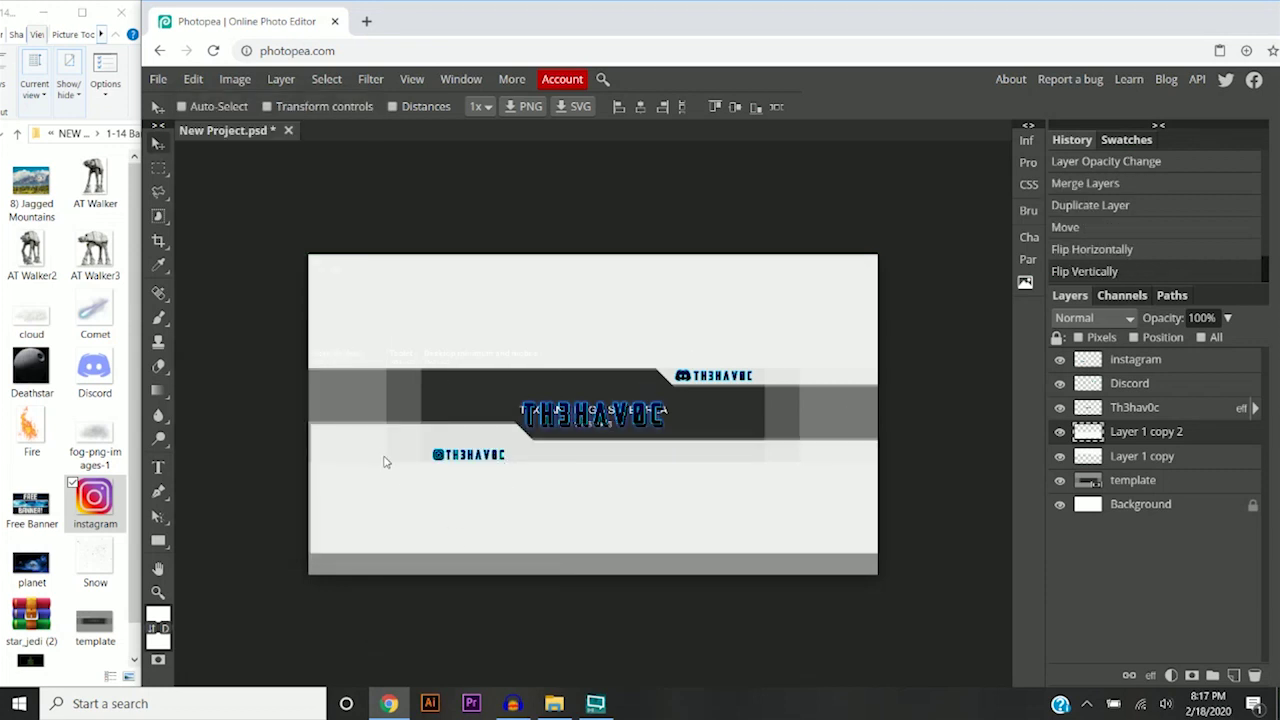
Move the flipped border shape down so it frames the Instagram tag and lines up with the lower edge of the template's central strip
scroll(388, 462, "up", 1)
left_click_drag(388, 447, 380, 449)
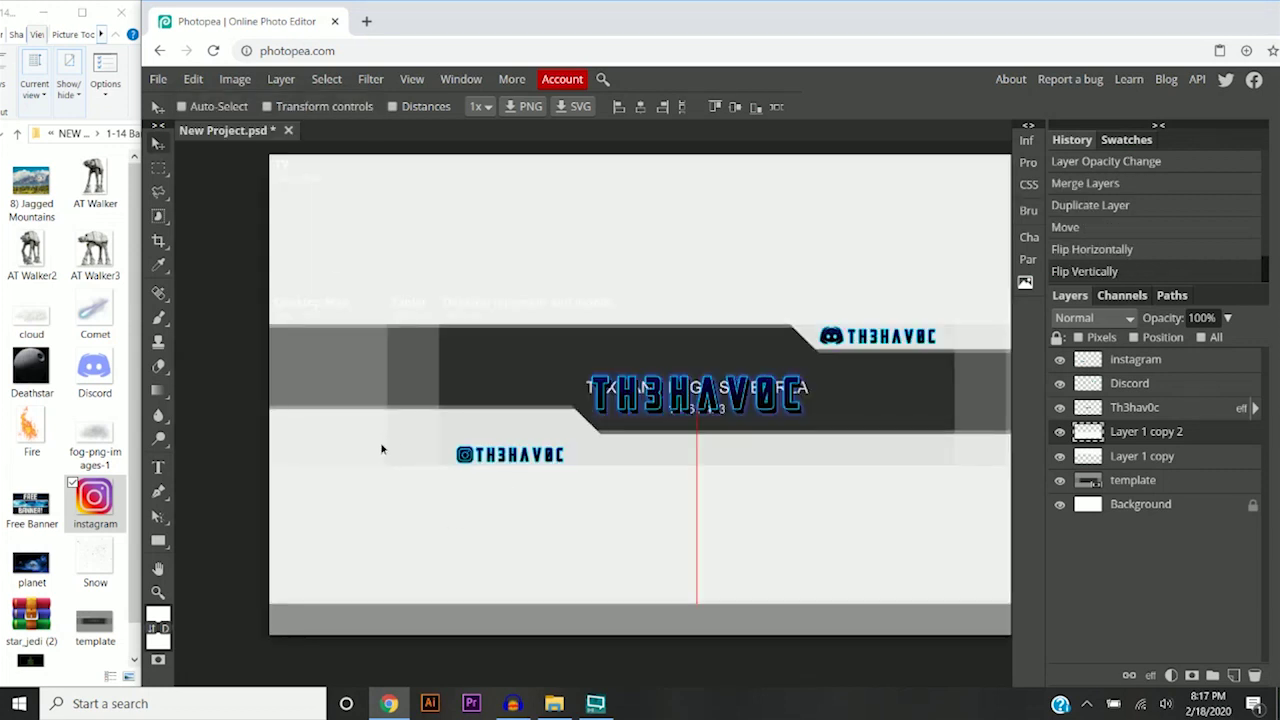
scroll(543, 471, "up", 2)
left_click_drag(557, 409, 562, 465)
scroll(662, 465, "up", 4)
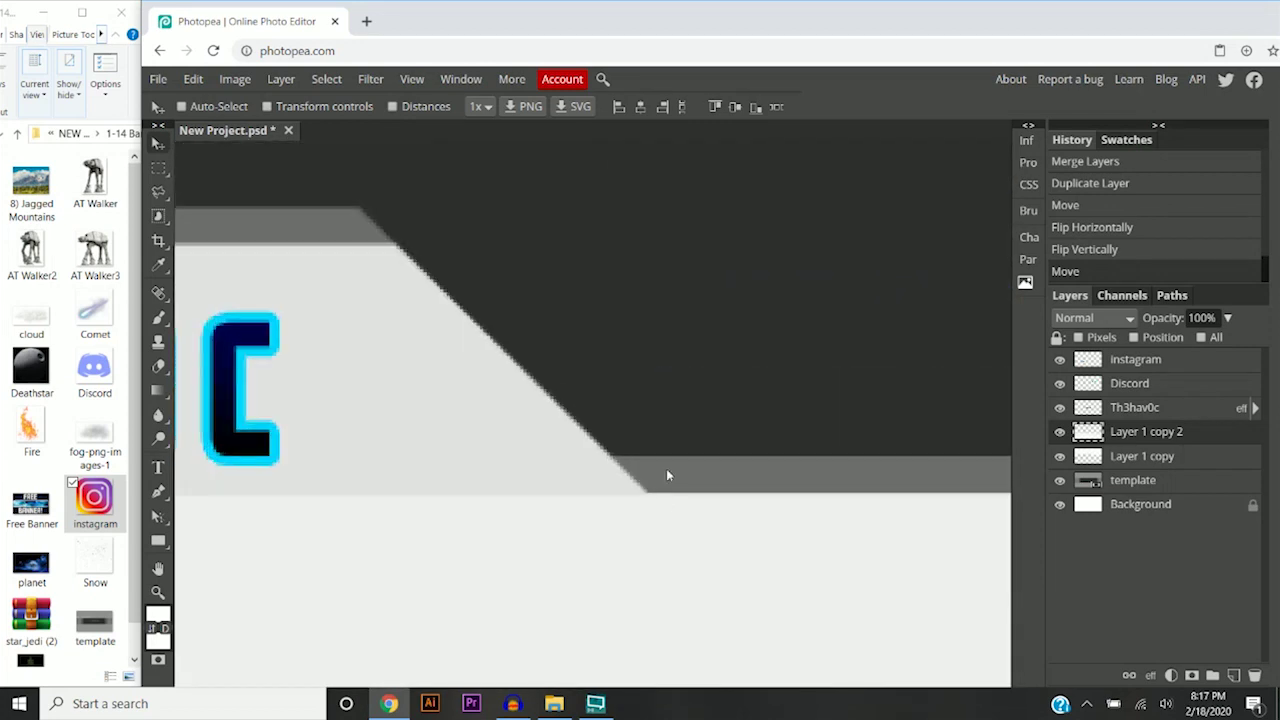
mouse_move(651, 502)
left_mouse_down()
mouse_move(658, 650)
mouse_move(643, 512)
left_mouse_up()
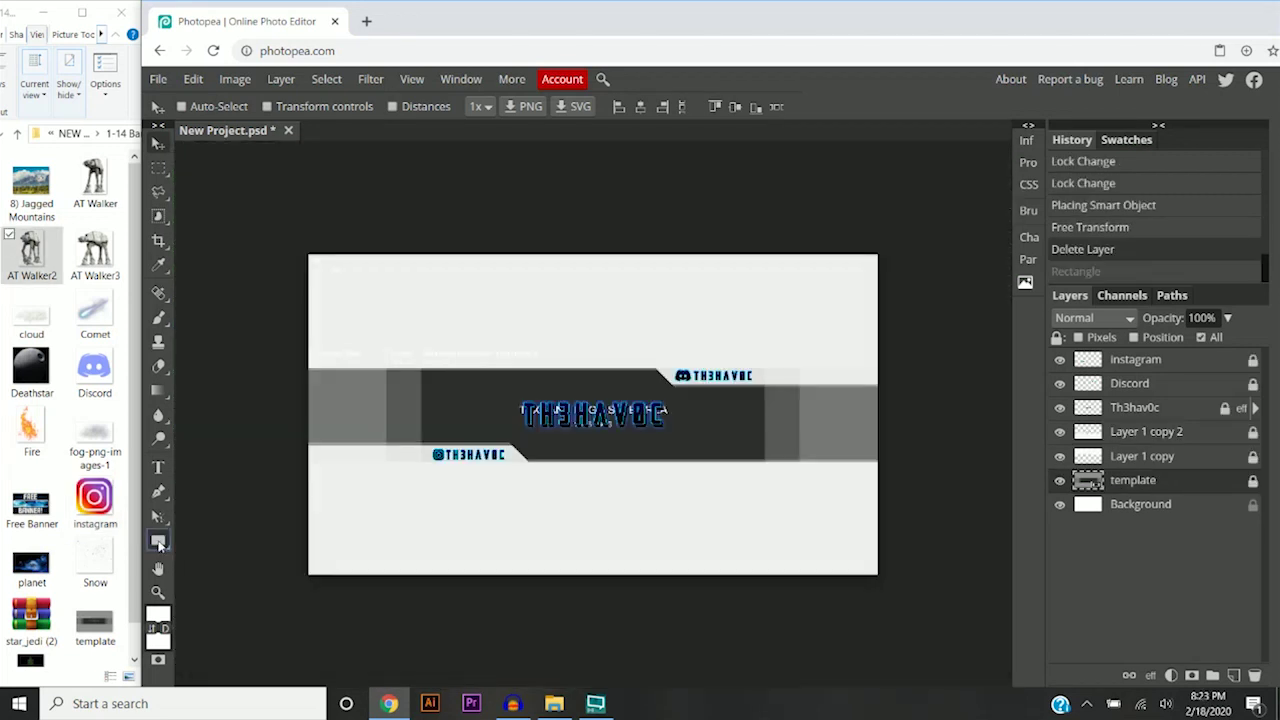
Draw a wide black rectangle over the upper part of the banner and bring its layer to the front of the stack
left_click(158, 540)
left_click_drag(274, 231, 916, 364)
left_click(157, 146)
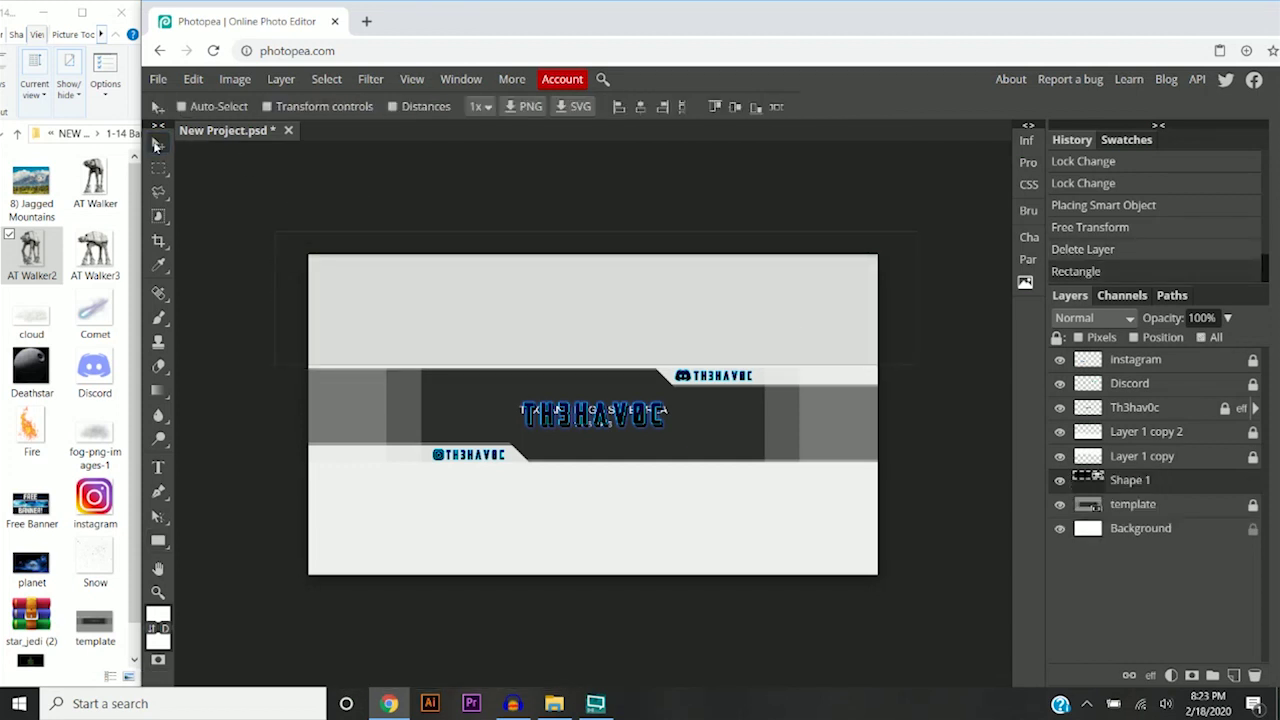
left_click_drag(1140, 486, 1140, 354)
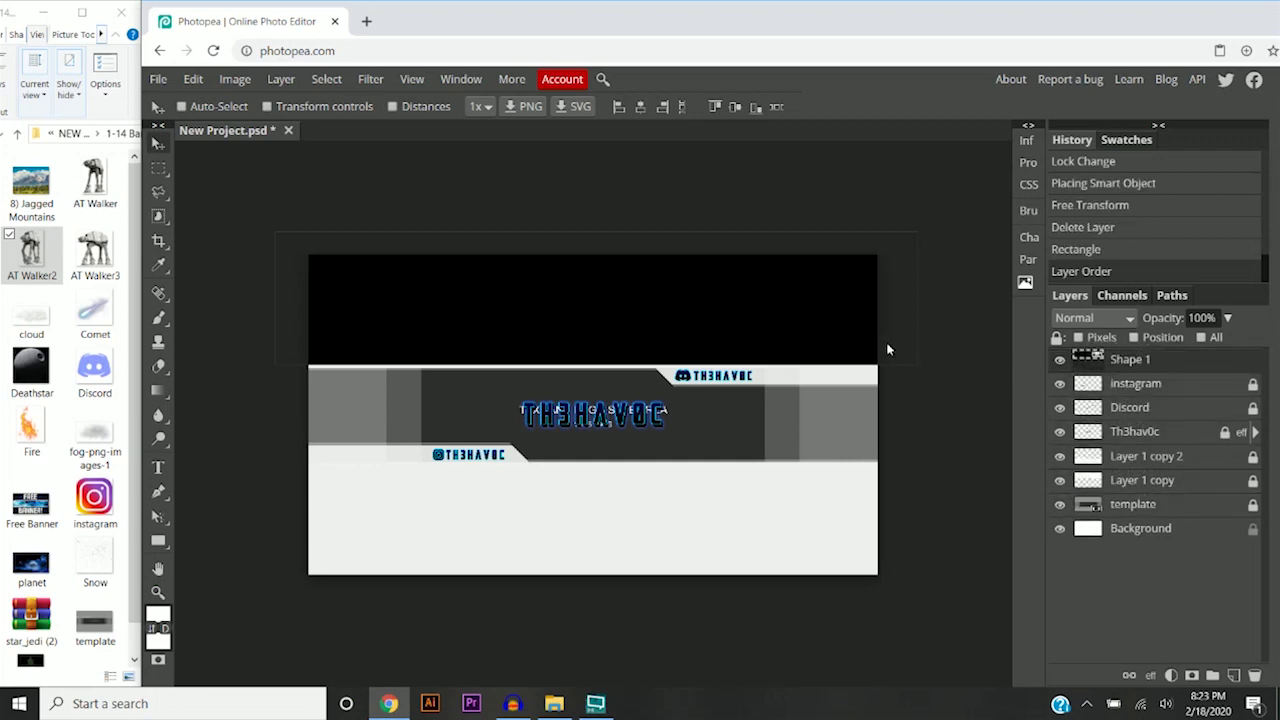
Move the black rectangle down until its lower edge meets the upper edge of the template's central strip
scroll(875, 365, "up", 3)
scroll(303, 371, "left", 3)
scroll(388, 418, "up", 3)
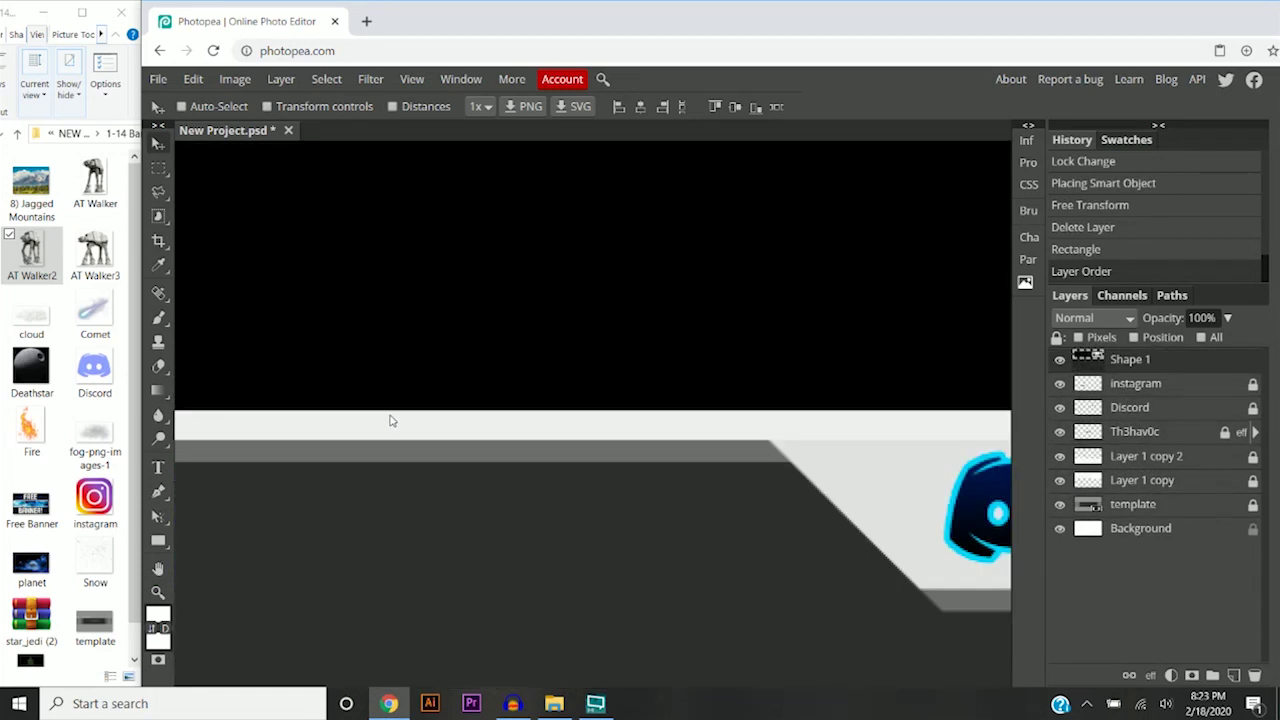
left_click_drag(537, 369, 540, 396)
scroll(728, 448, "up", 4)
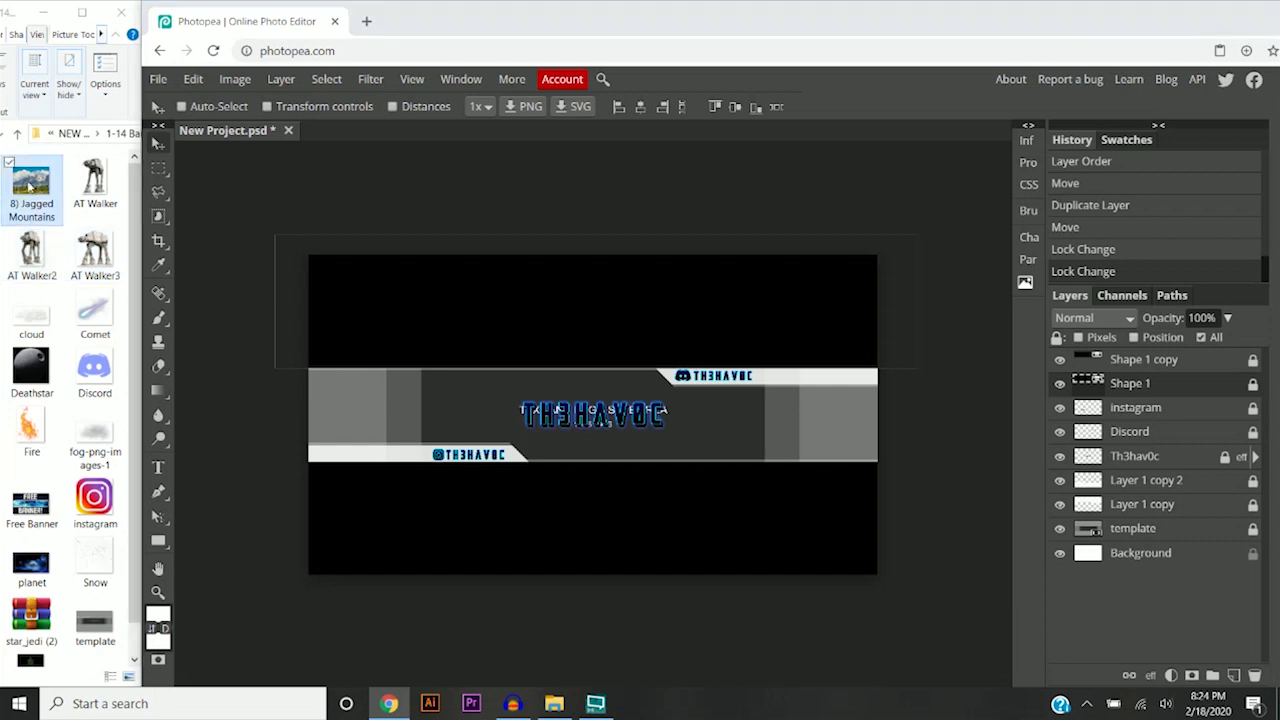
Place the 8) Jagged Mountains image over the banner's left part and move its layer directly below Layer 1 copy
left_click_drag(30, 183, 370, 436)
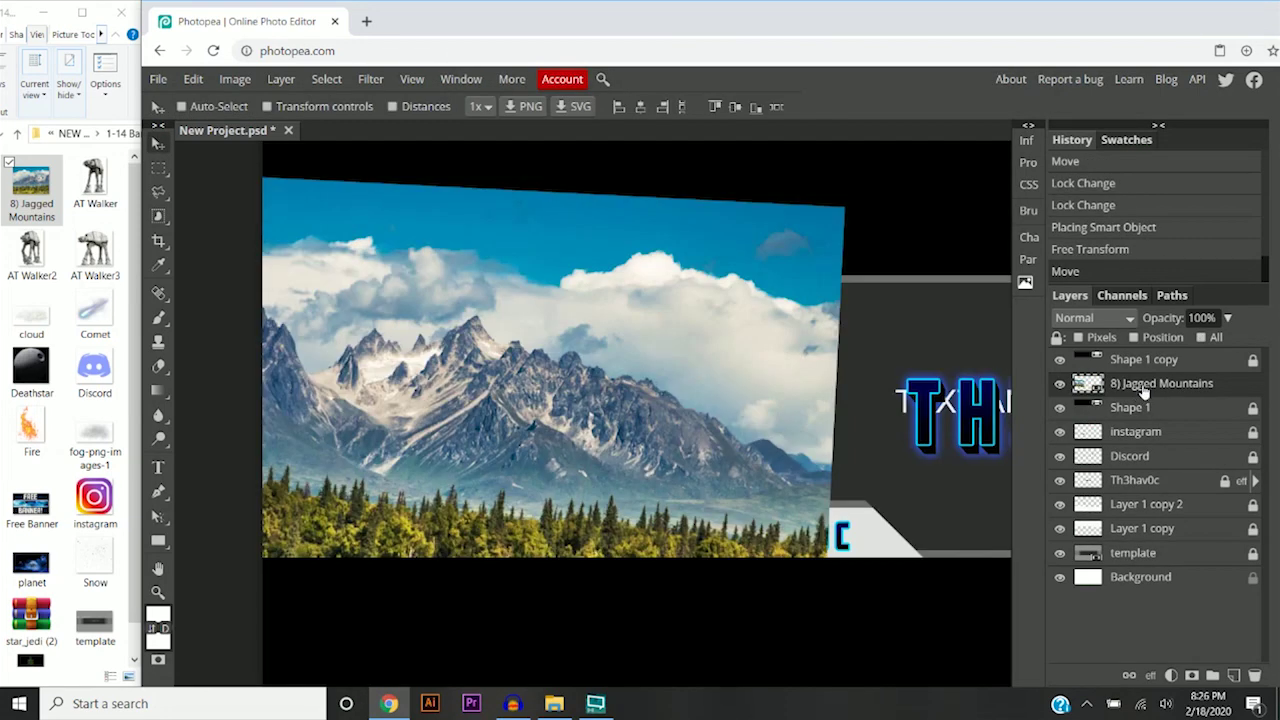
left_click_drag(1143, 392, 1146, 541)
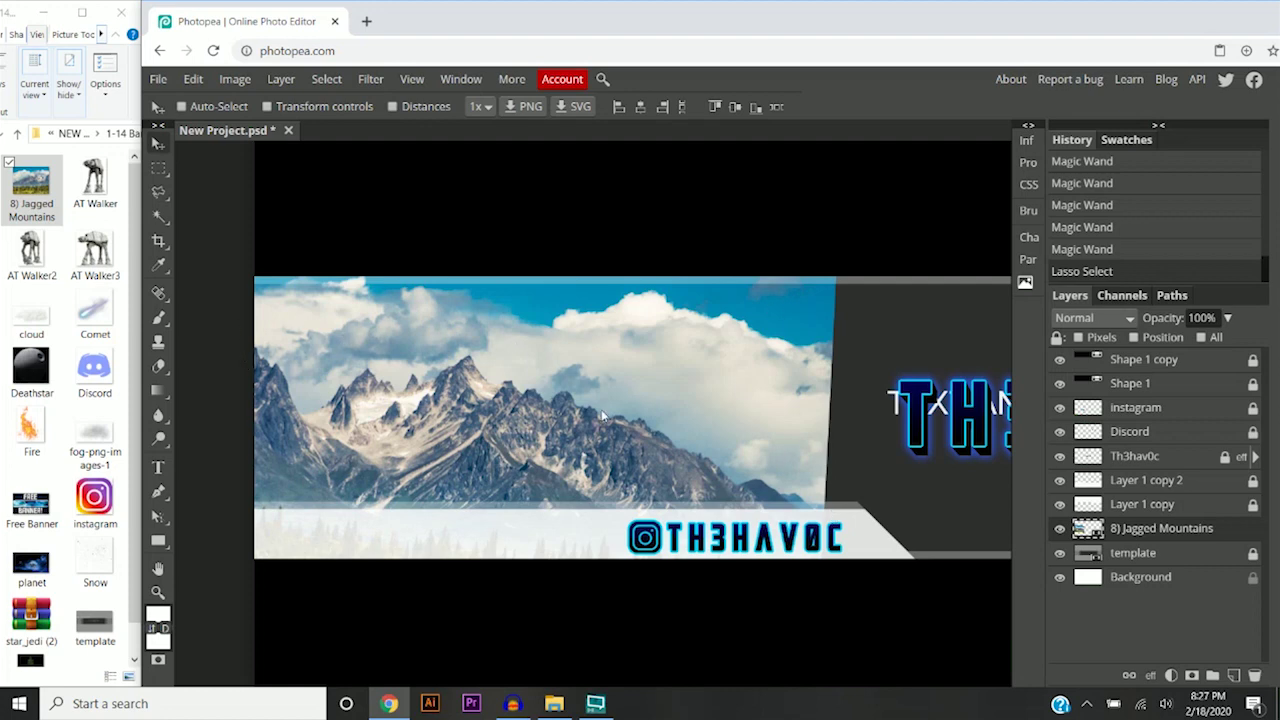
Select the blue sky patch directly above the mountain ridge with the Magic Wand at a tolerance of 10
scroll(640, 432, "up", 3)
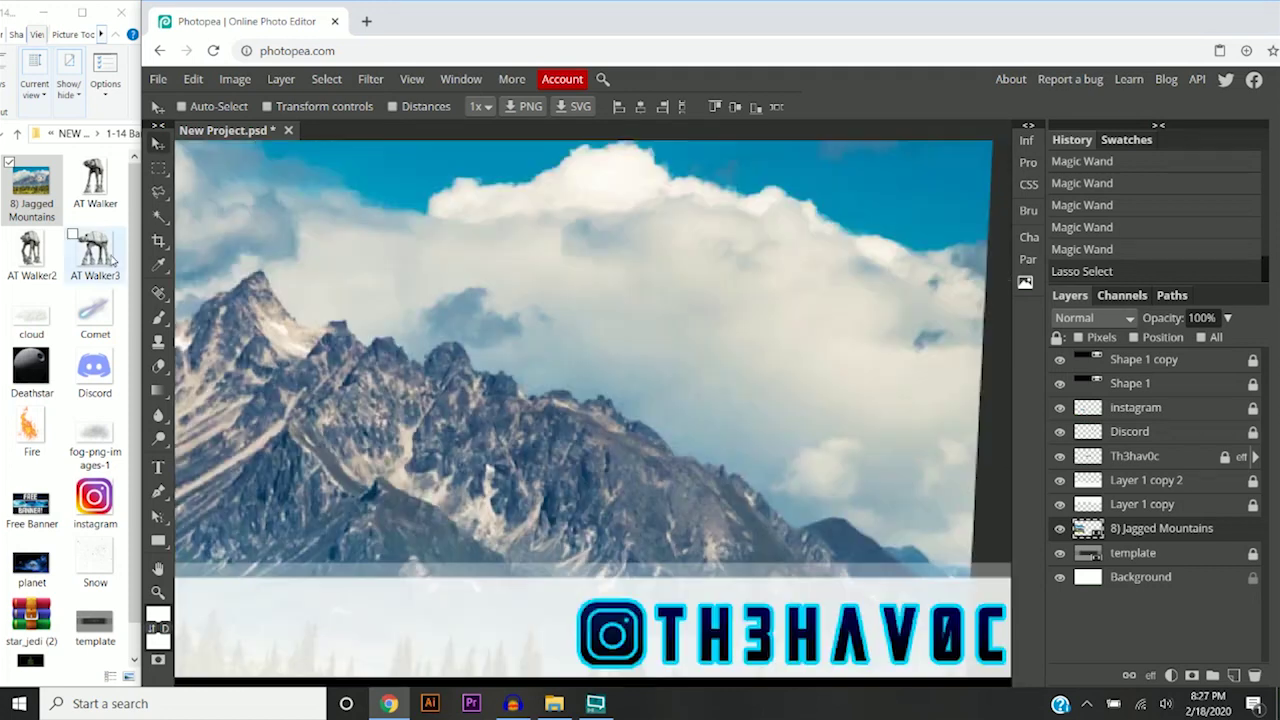
right_click(158, 216)
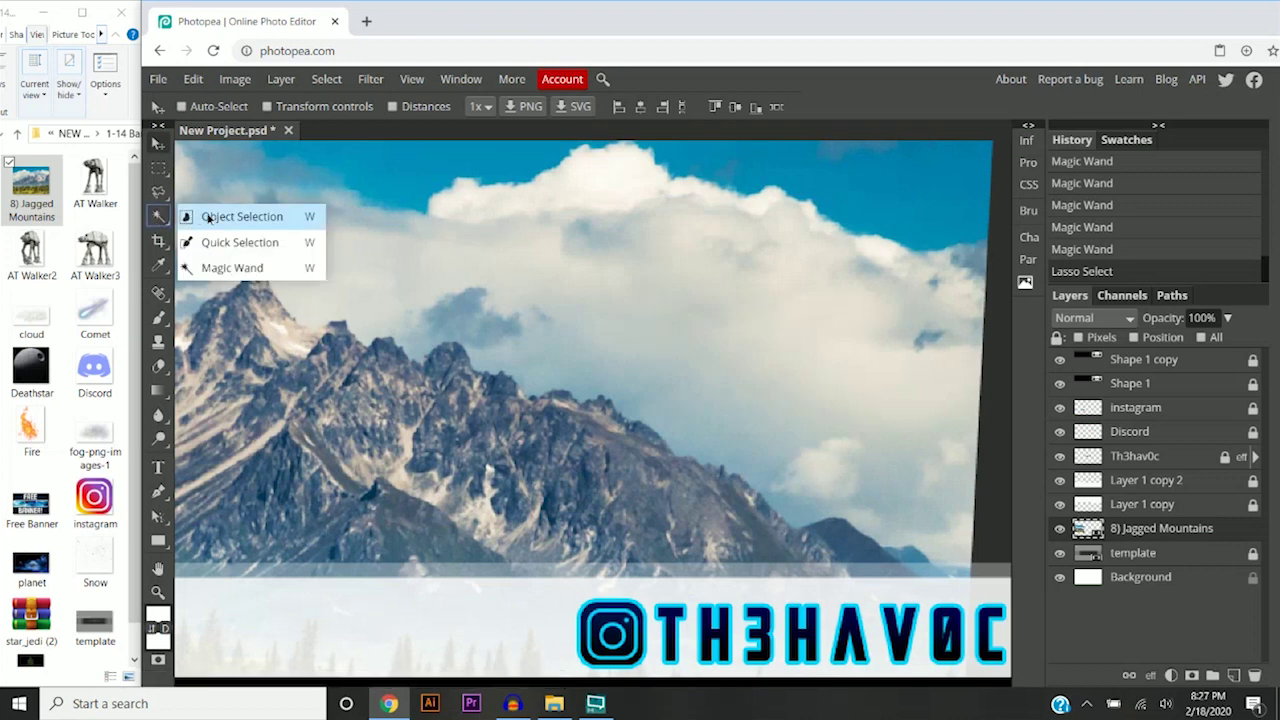
left_click(230, 268)
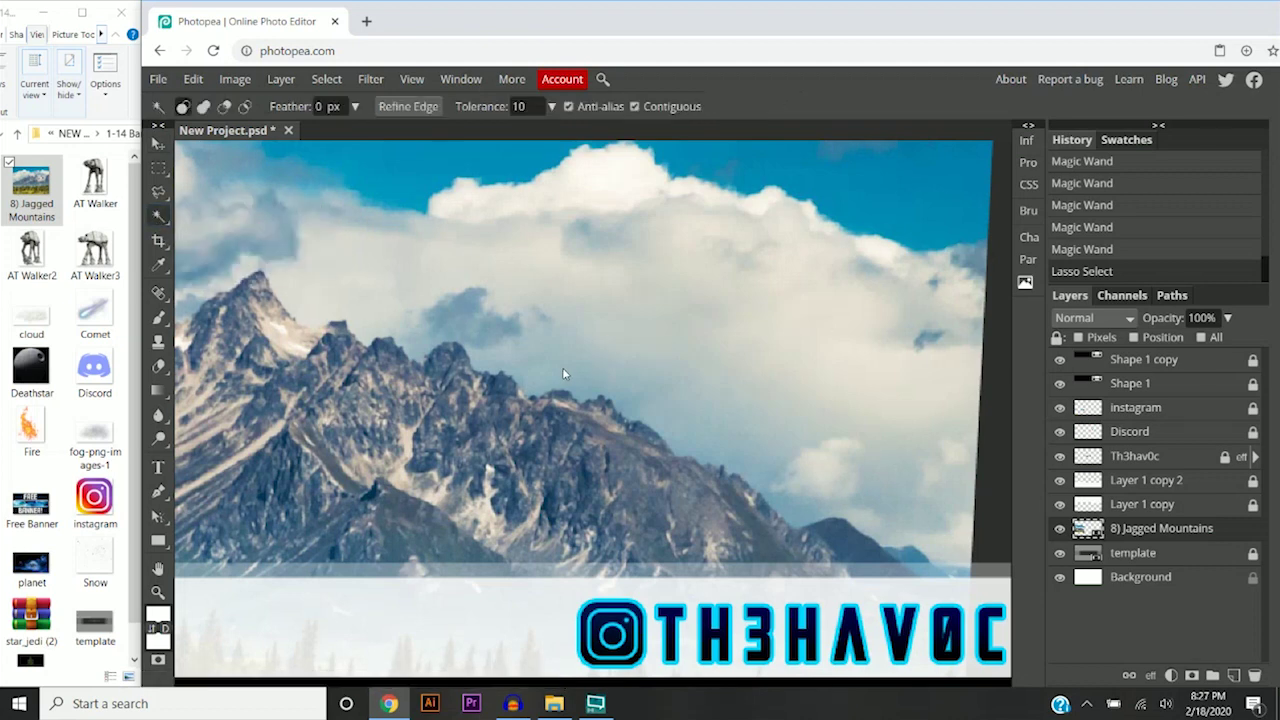
scroll(567, 375, "down", 2)
scroll(657, 417, "up", 3)
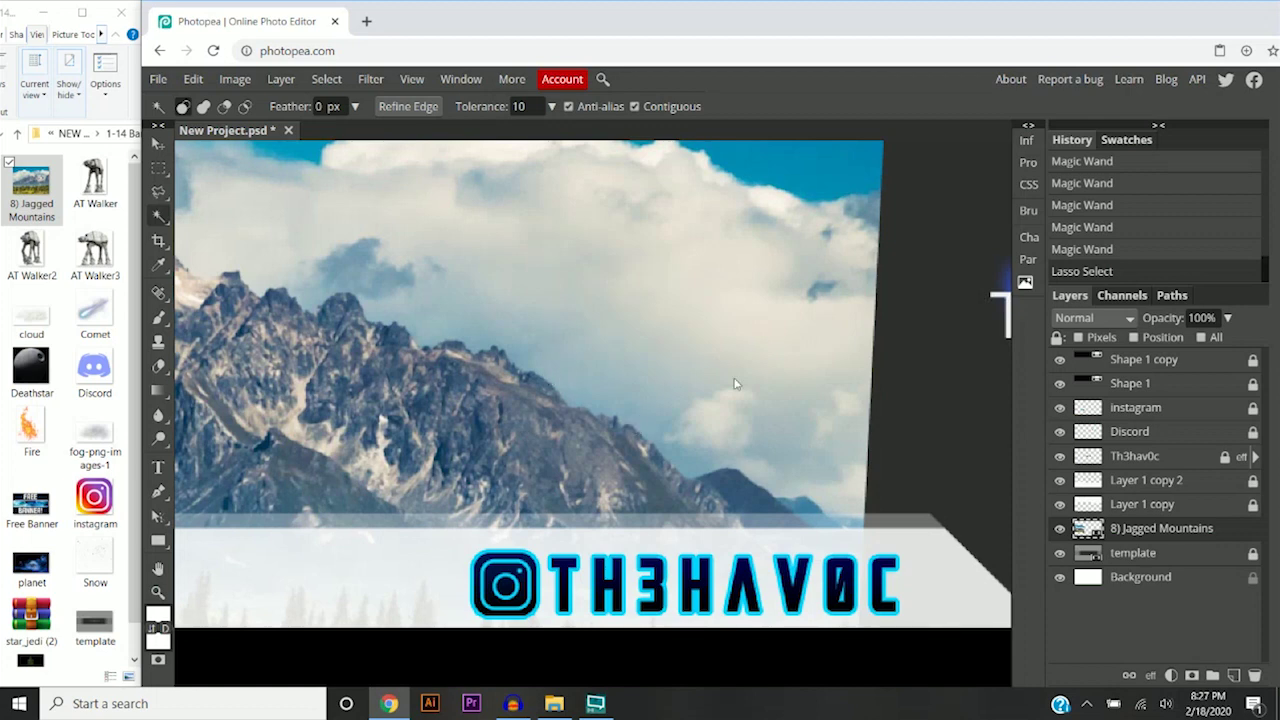
scroll(575, 395, "up", 2)
left_click(555, 375)
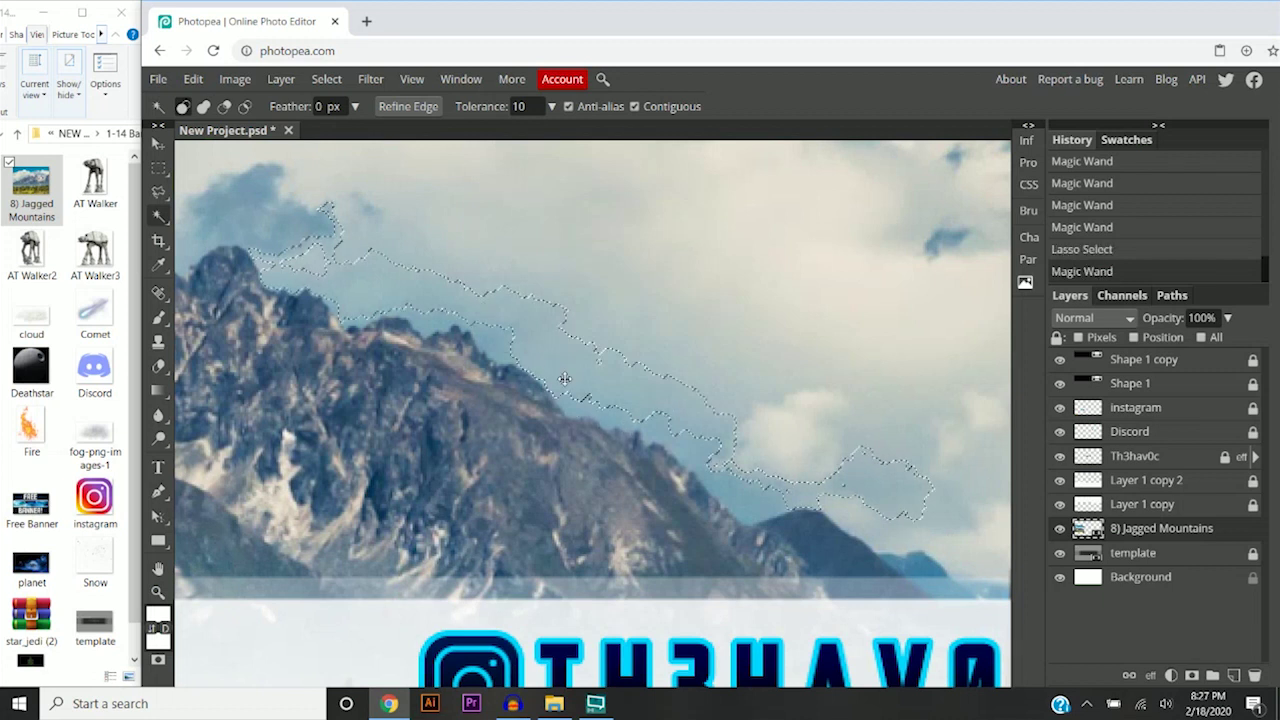
Rasterize the 8) Jagged Mountains layer, try clearing the selected sky patch from it and undo the clearing
right_click(1155, 528)
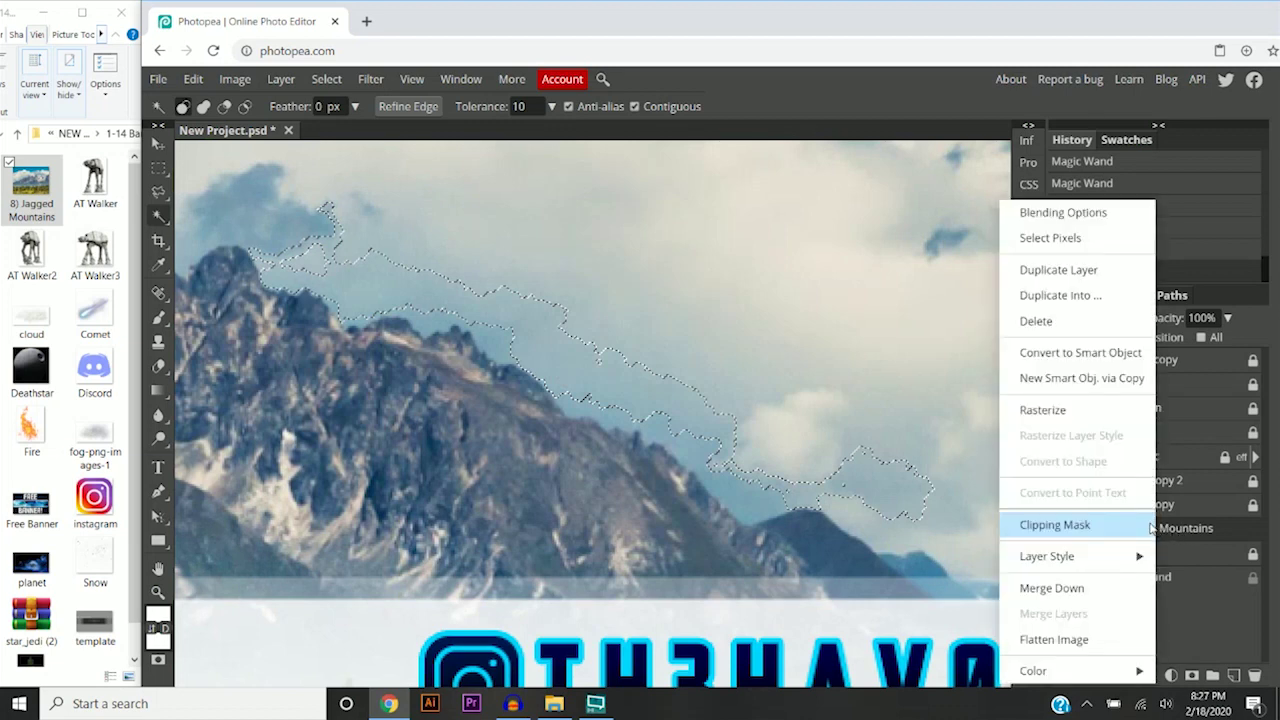
left_click(1066, 405)
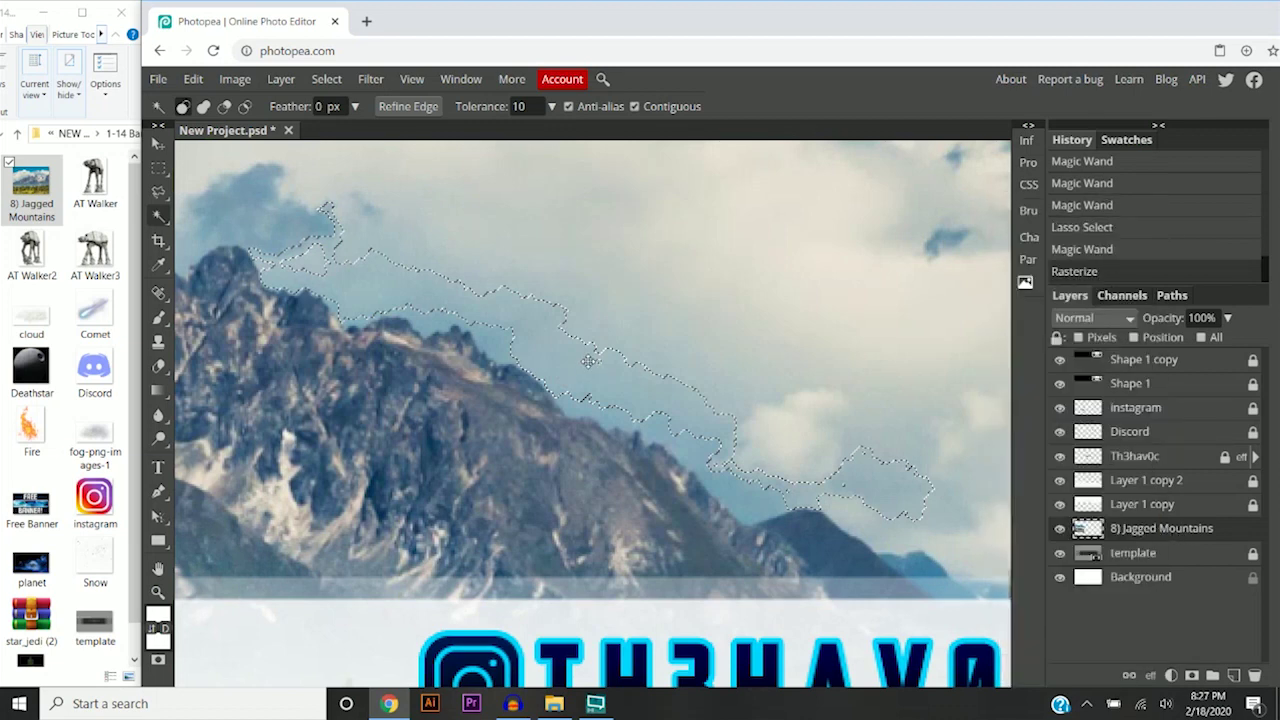
key("Delete")
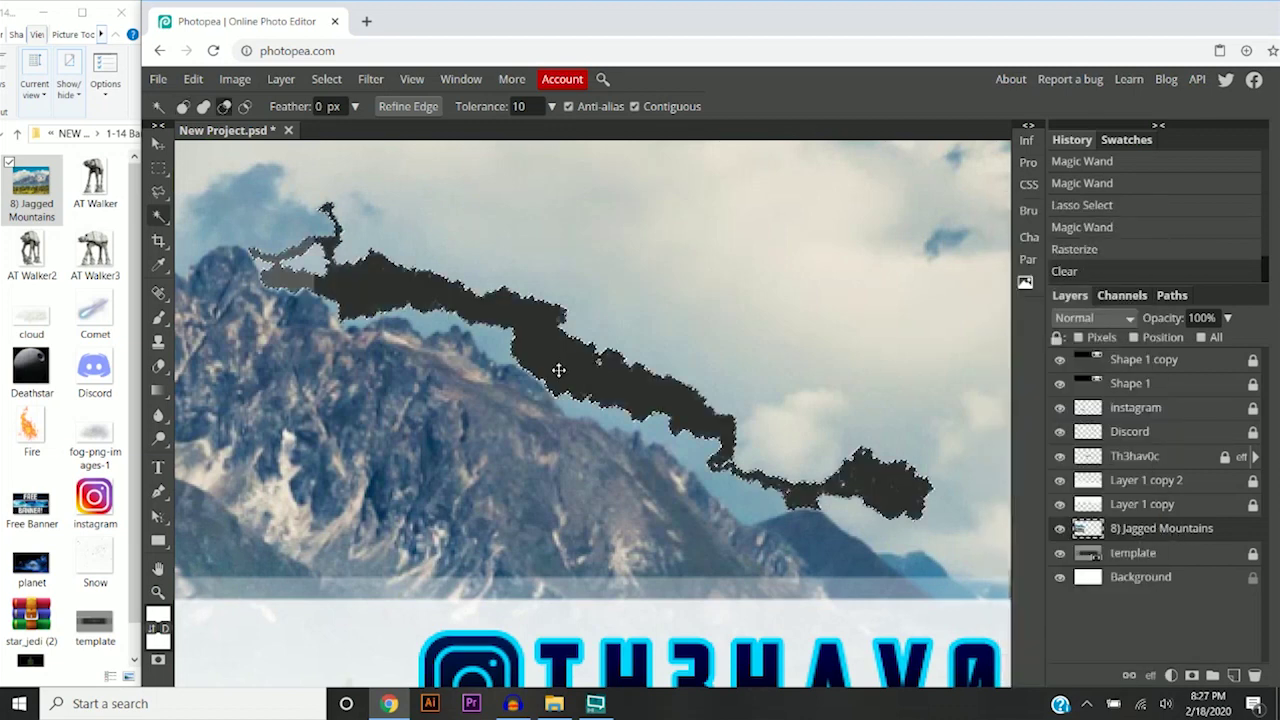
scroll(558, 370, "down", 2, "alt")
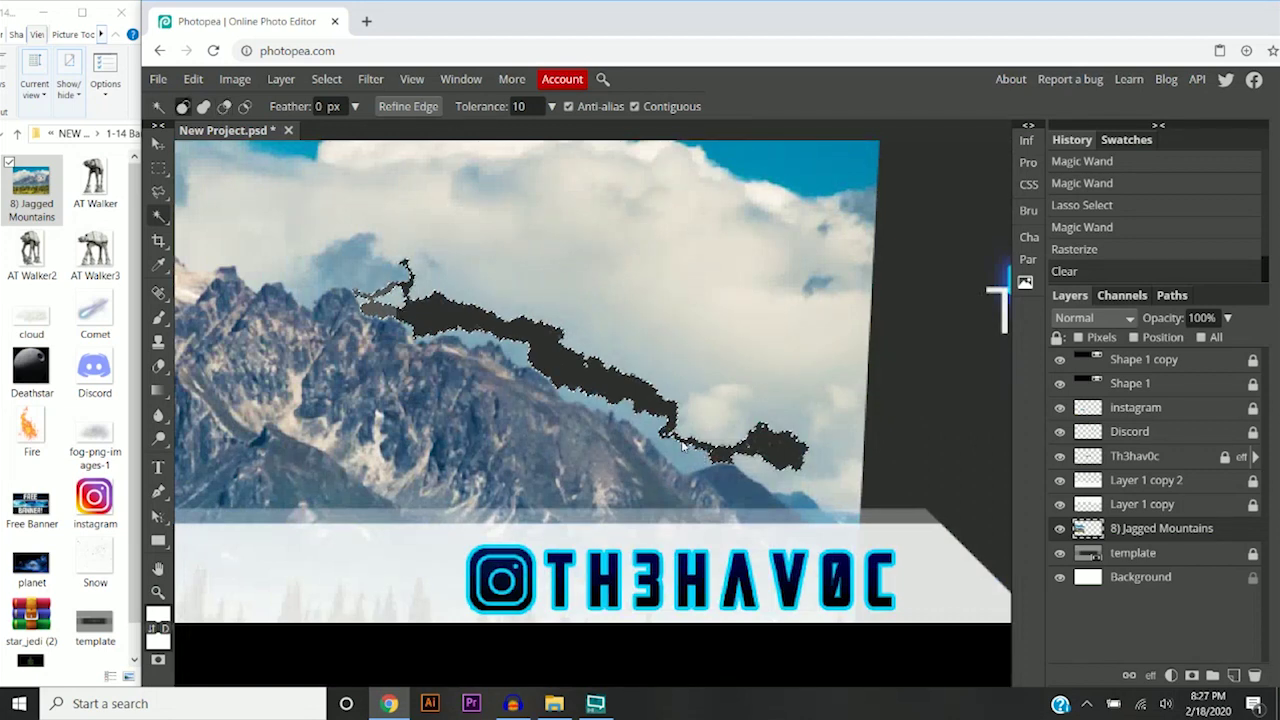
key("ctrl+z")
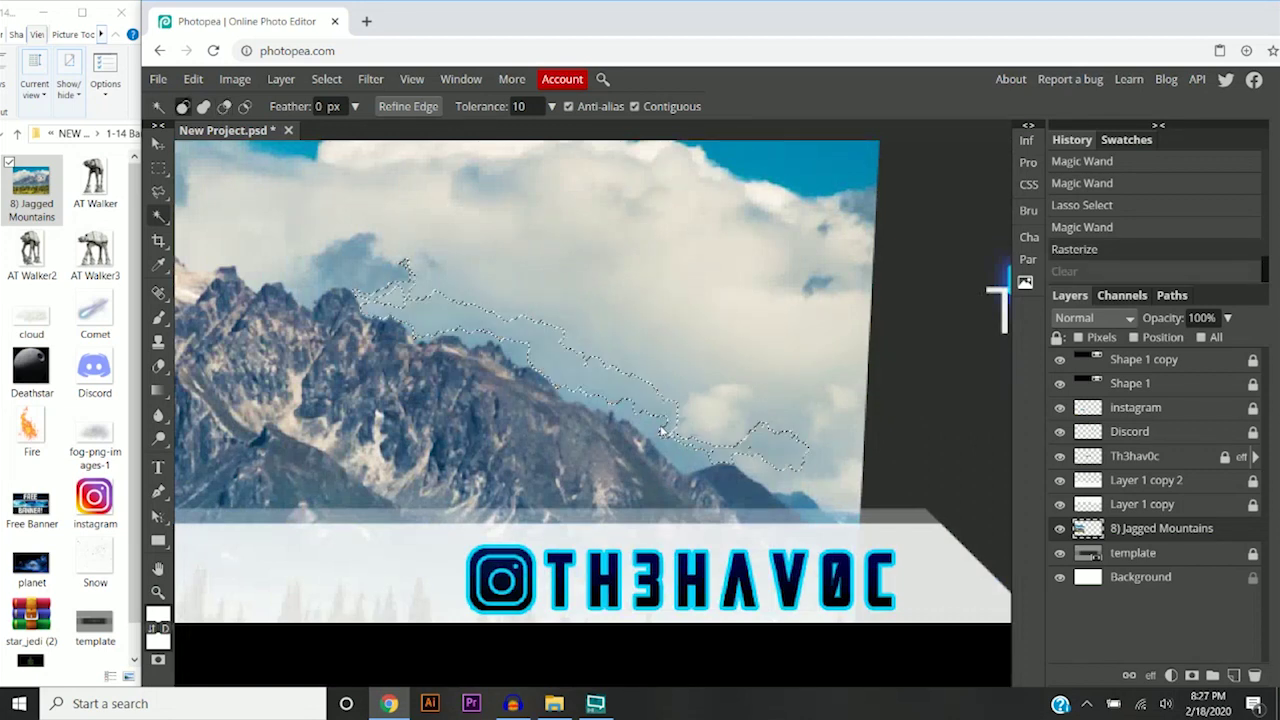
Add the remaining strips of sky bordering the ridge to the Magic Wand selection
scroll(658, 431, "up", 2, "alt")
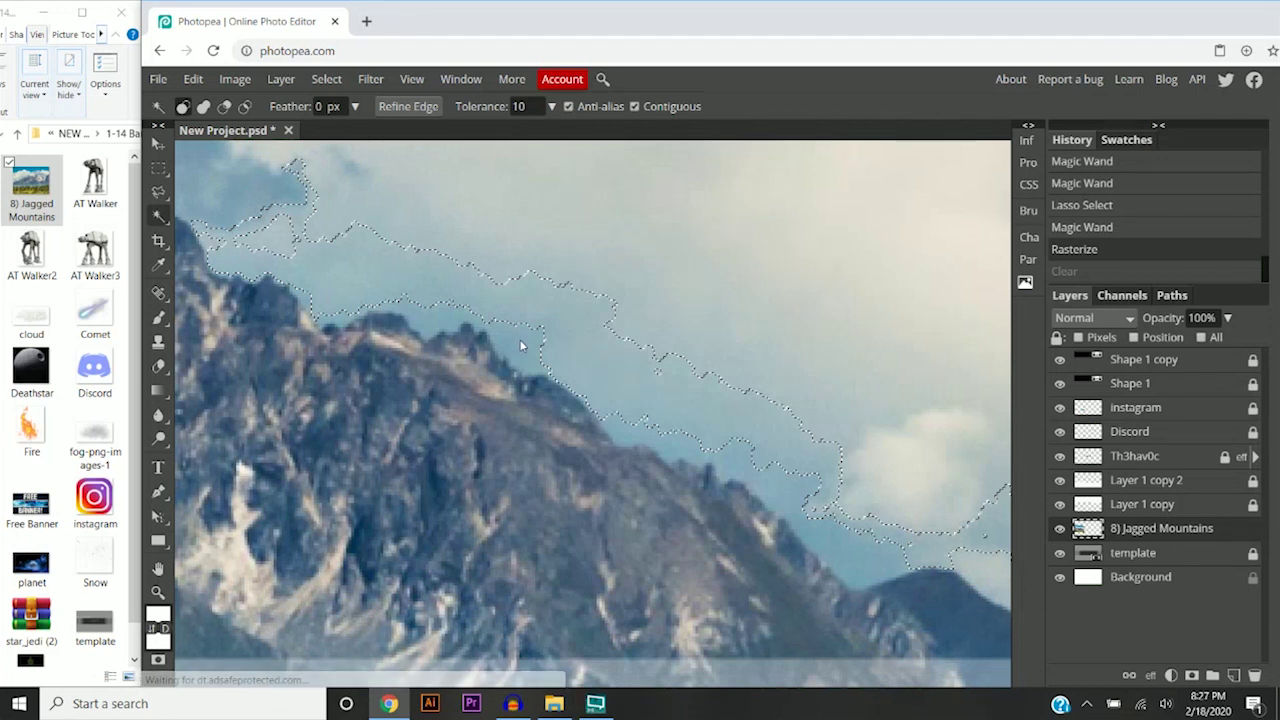
left_click(517, 343, "shift")
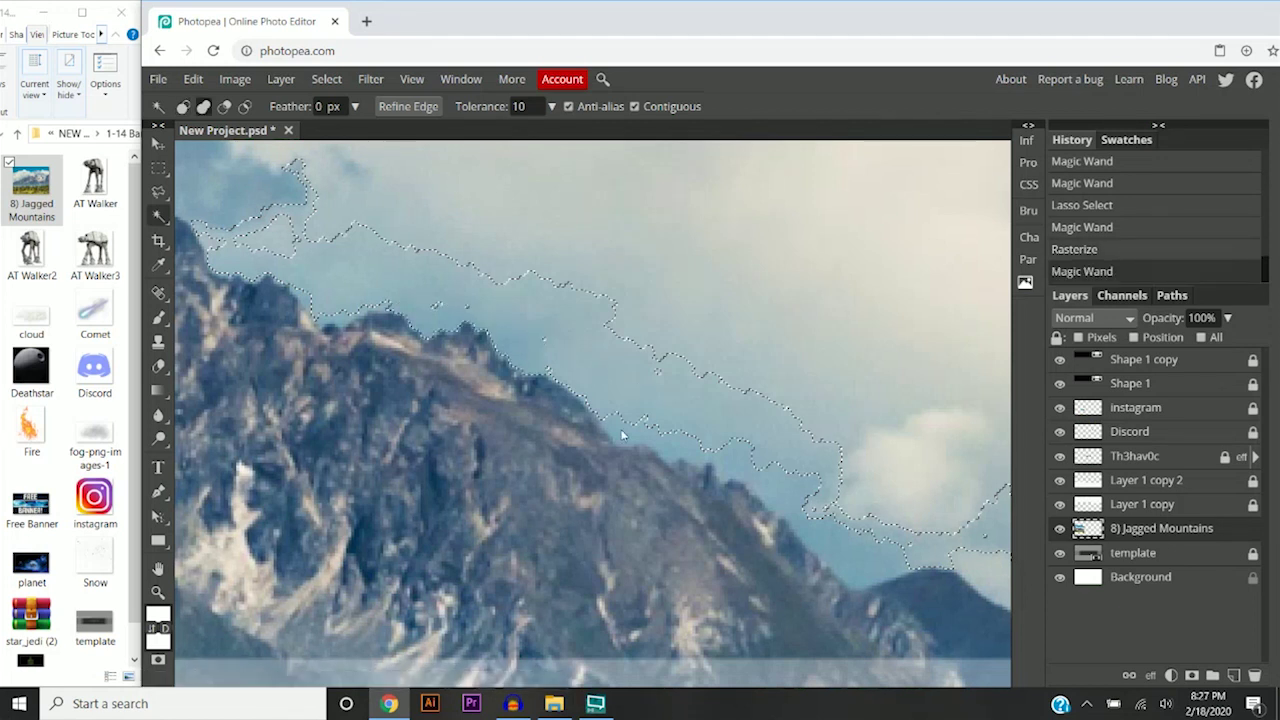
left_click(851, 584, "shift")
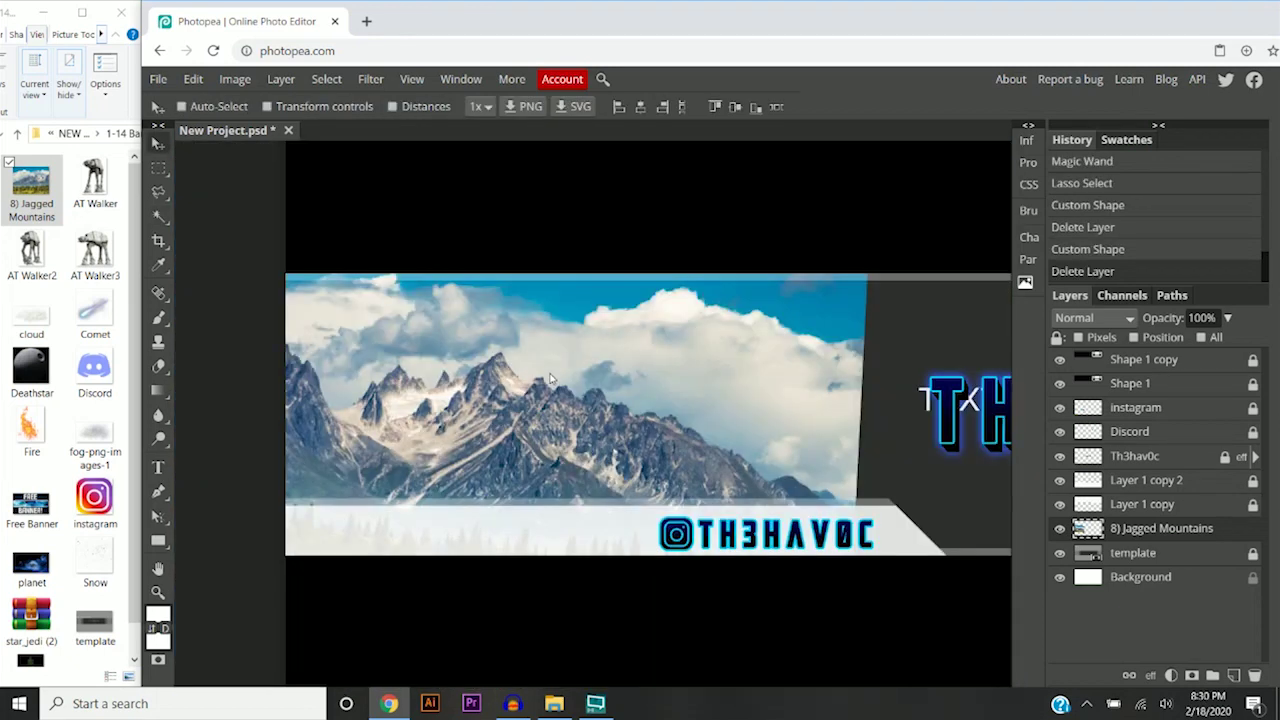
Start a black-filled Pen tool shape on the highest peak's left shoulder and trace over the summit and down its right slope
scroll(537, 377, "up", 2)
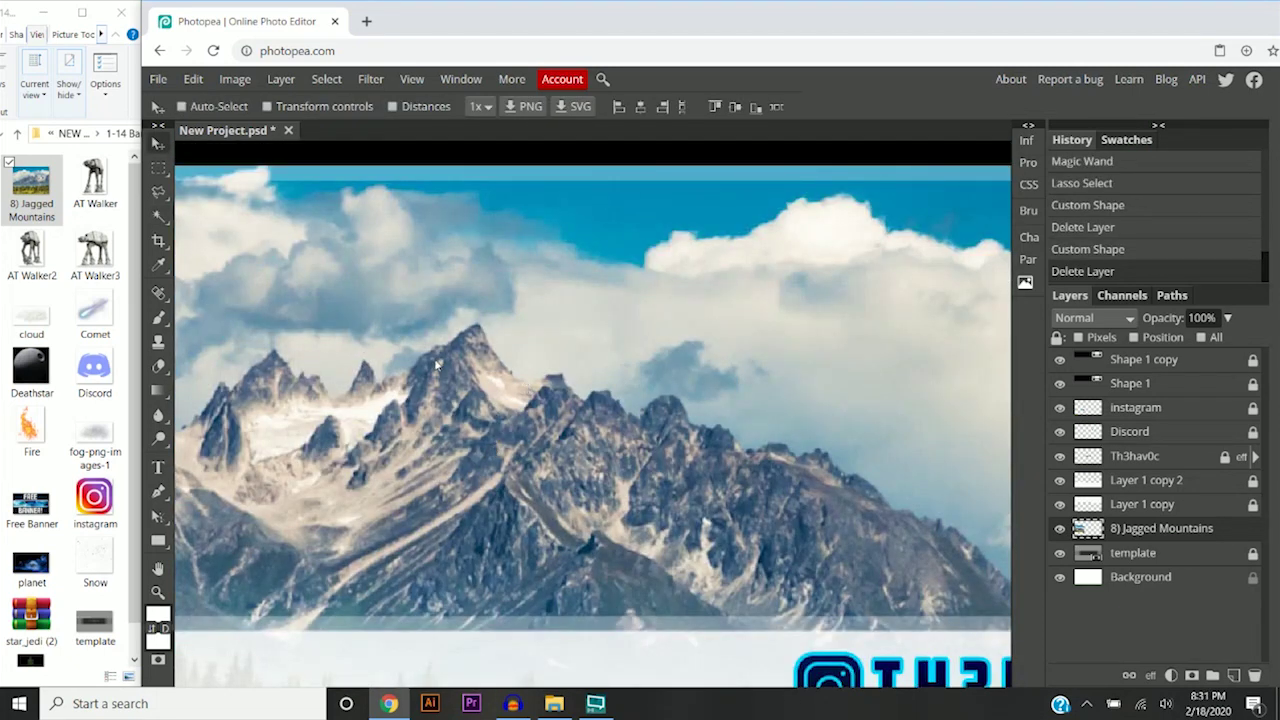
scroll(430, 345, "up", 1)
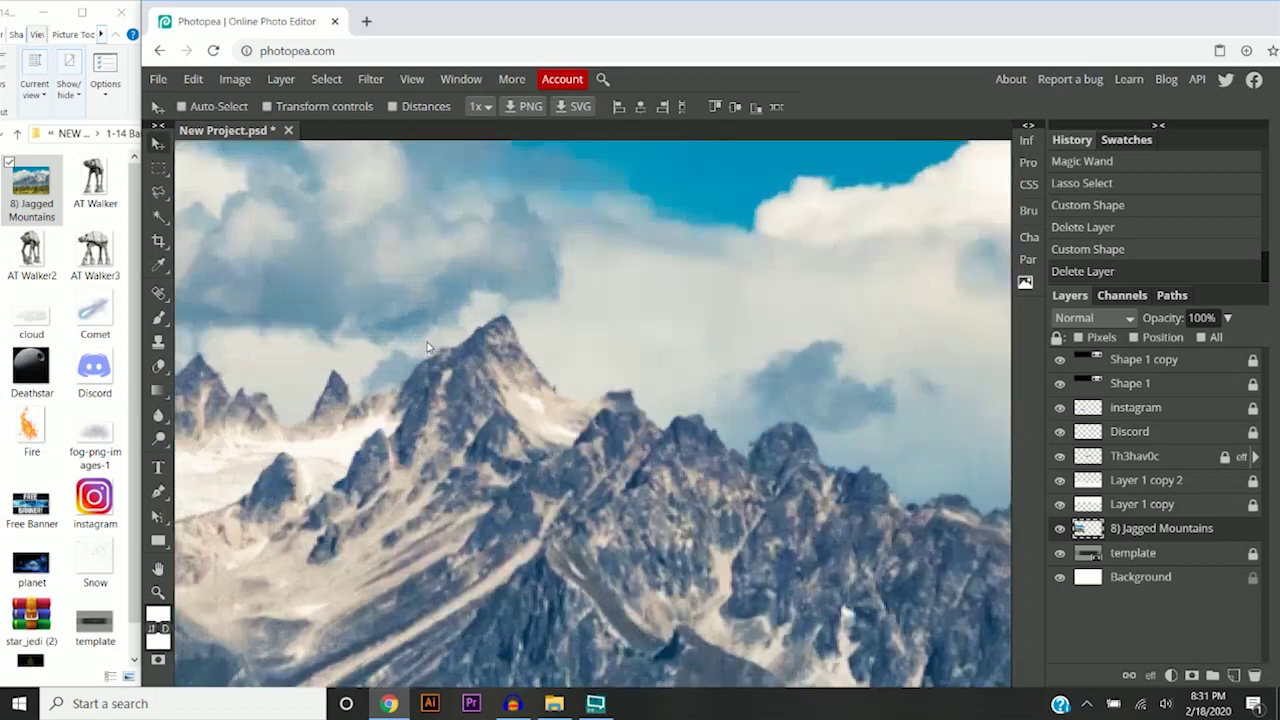
left_click(158, 491)
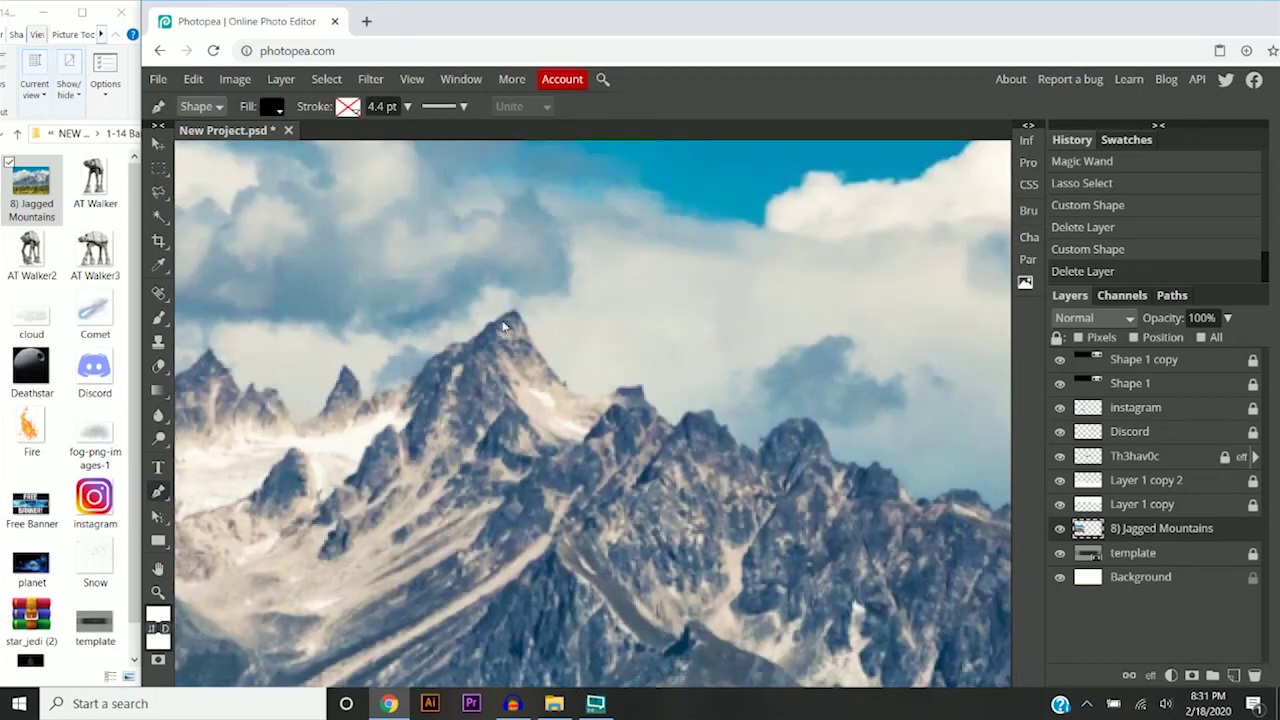
scroll(482, 345, "up", 1)
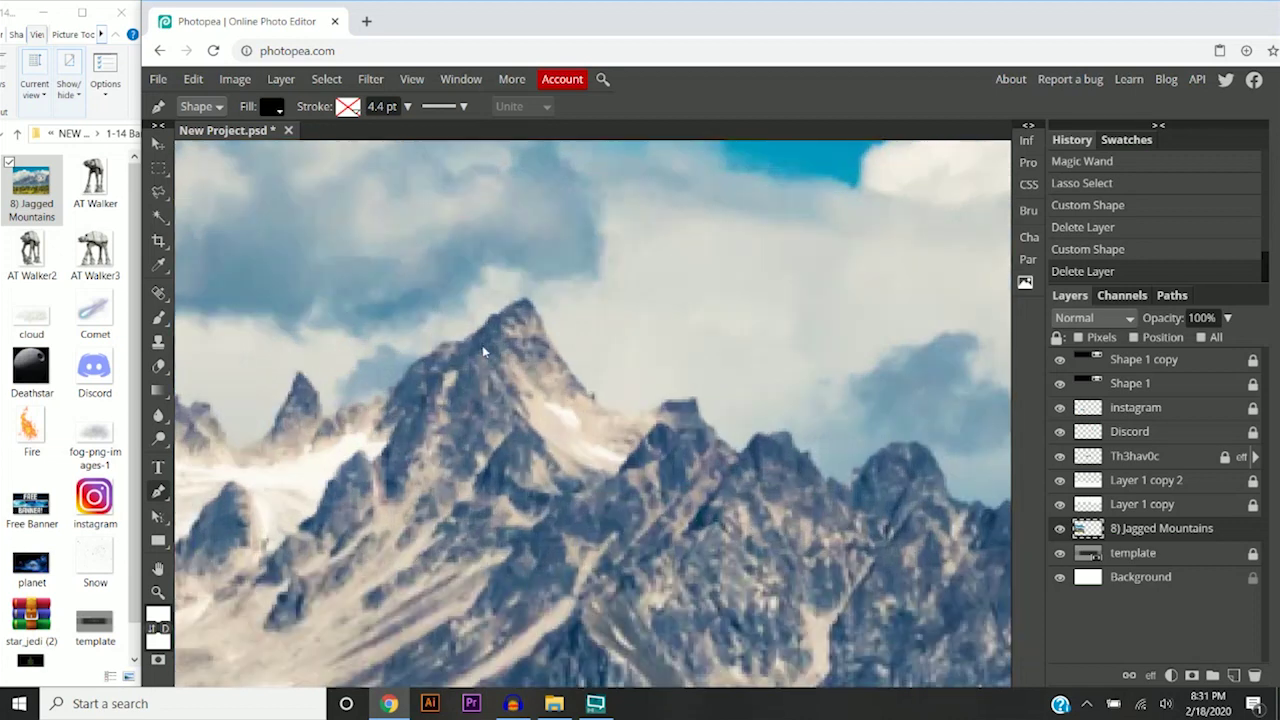
scroll(465, 345, "up", 1)
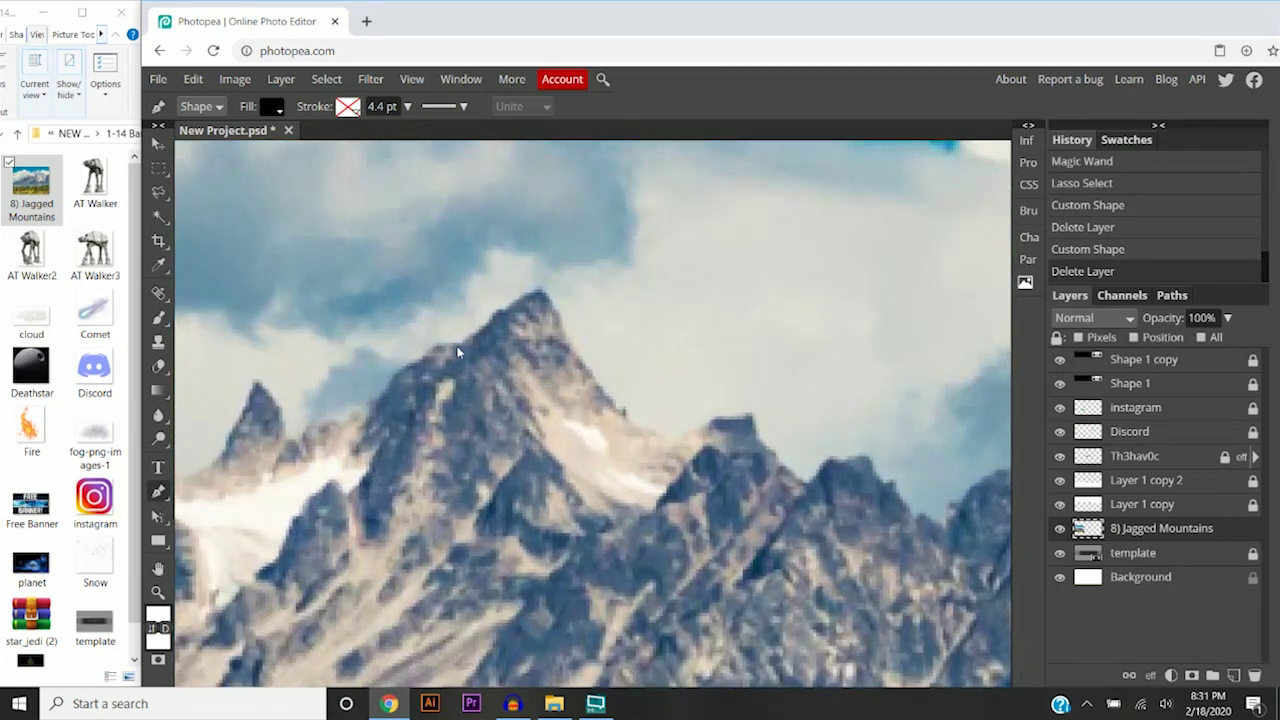
left_click(462, 342)
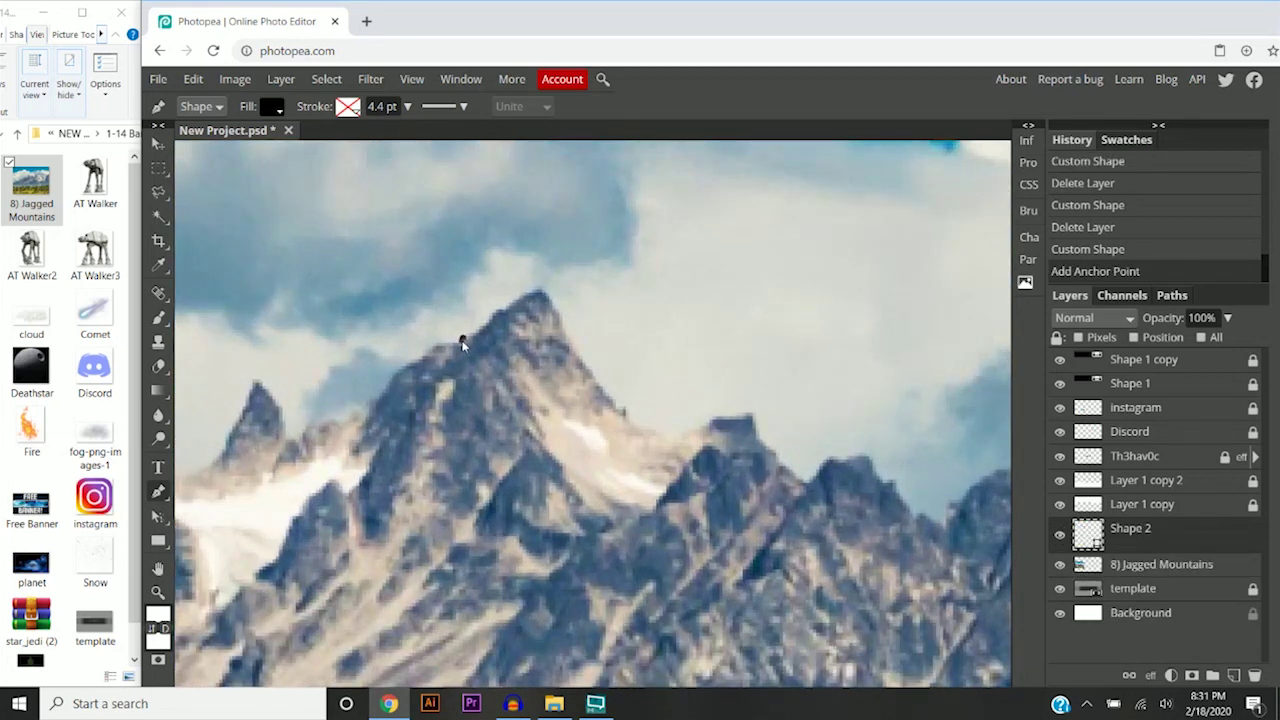
scroll(485, 318, "up", 1)
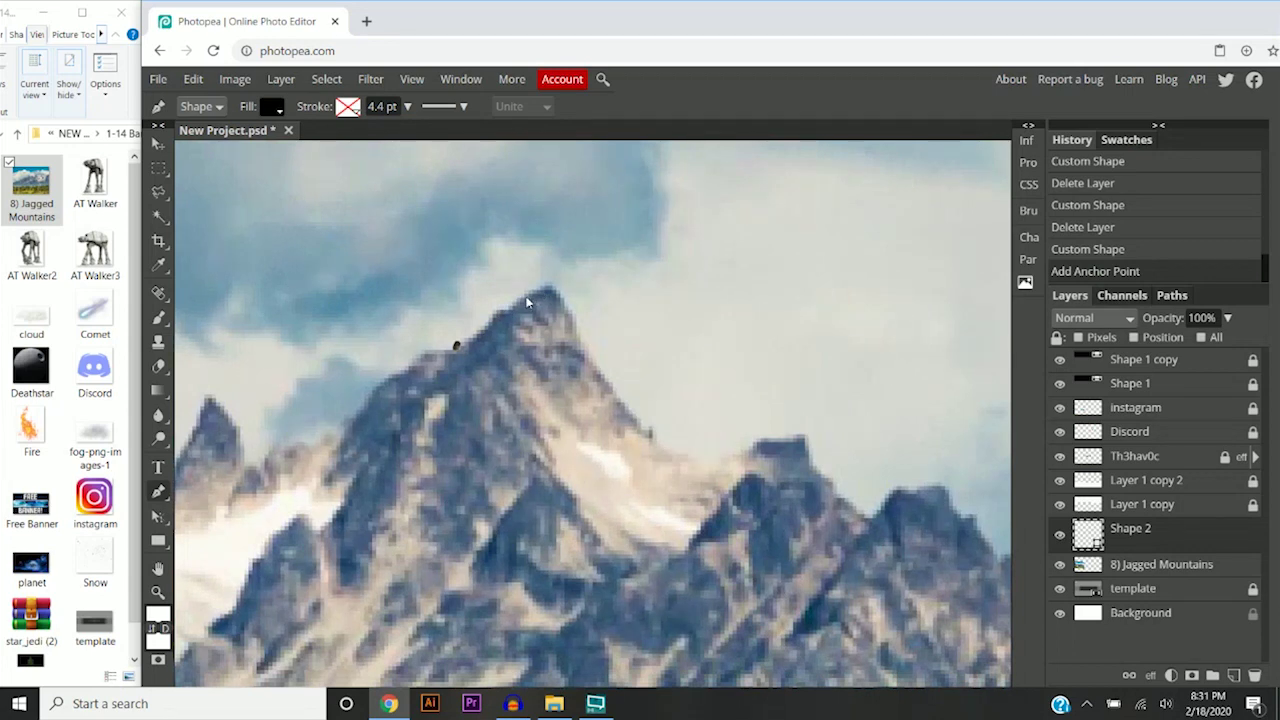
left_click(525, 297)
scroll(557, 293, "up", 1)
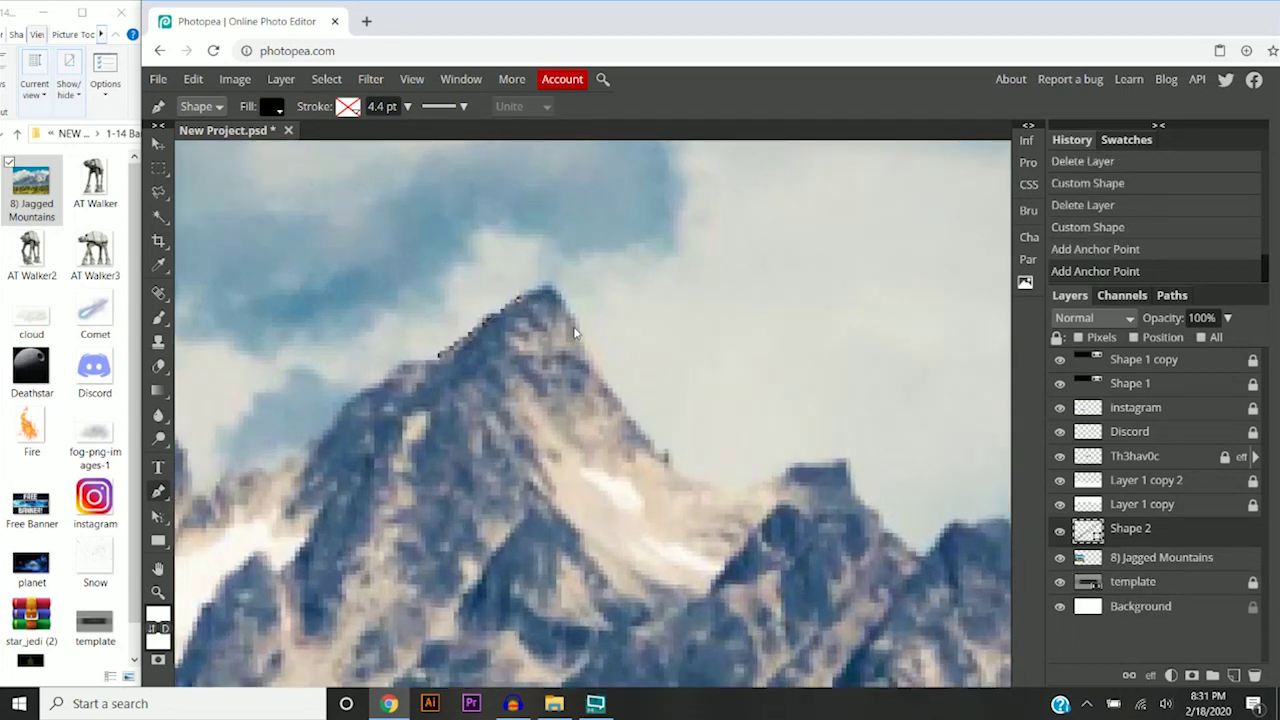
left_click_drag(579, 331, 626, 413)
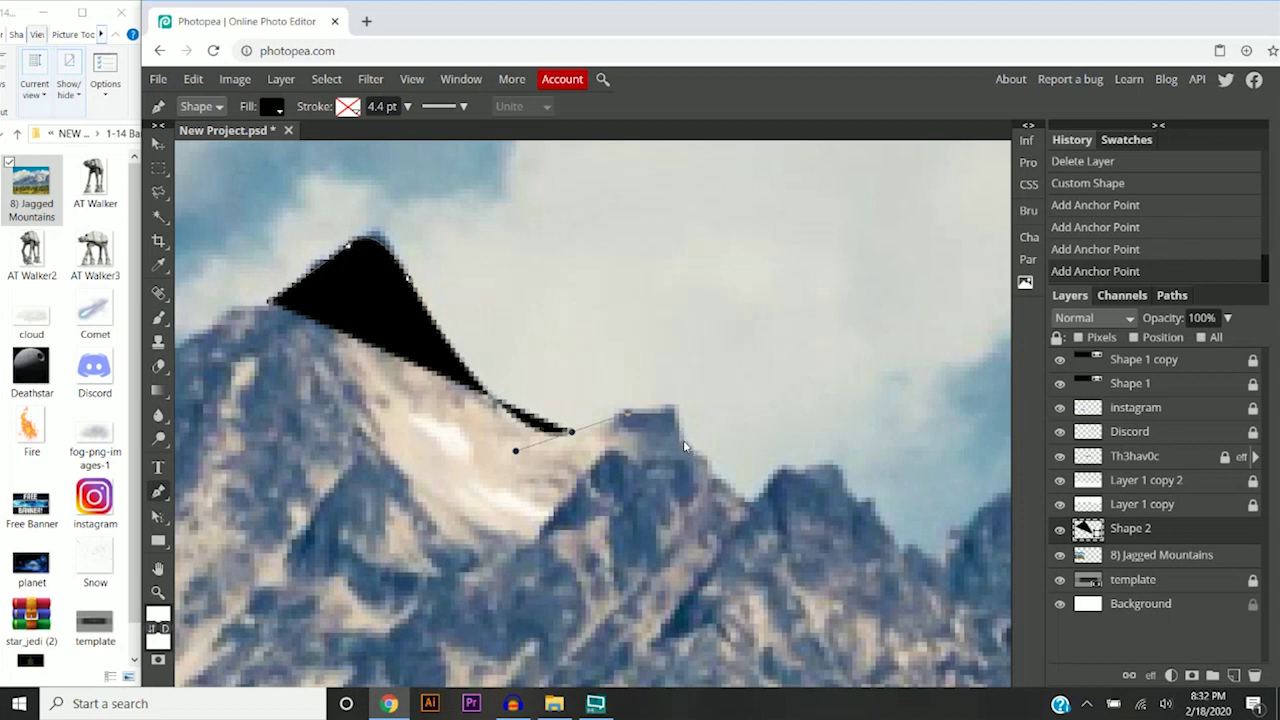
Continue the pen outline with curved anchor points along the smaller peaks of the ridge to the right of the summit
left_click_drag(684, 440, 731, 508)
scroll(540, 410, "down", 1)
scroll(610, 418, "right", 3)
scroll(610, 418, "down", 2)
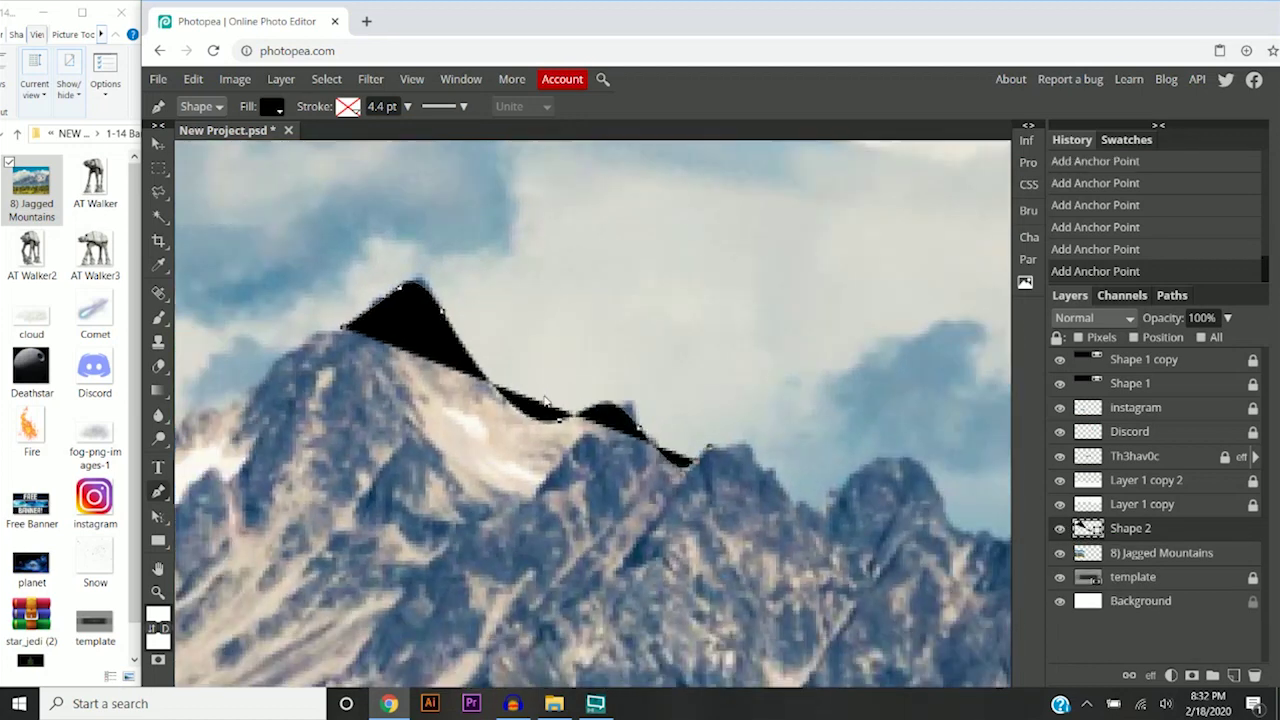
scroll(614, 428, "up", 1)
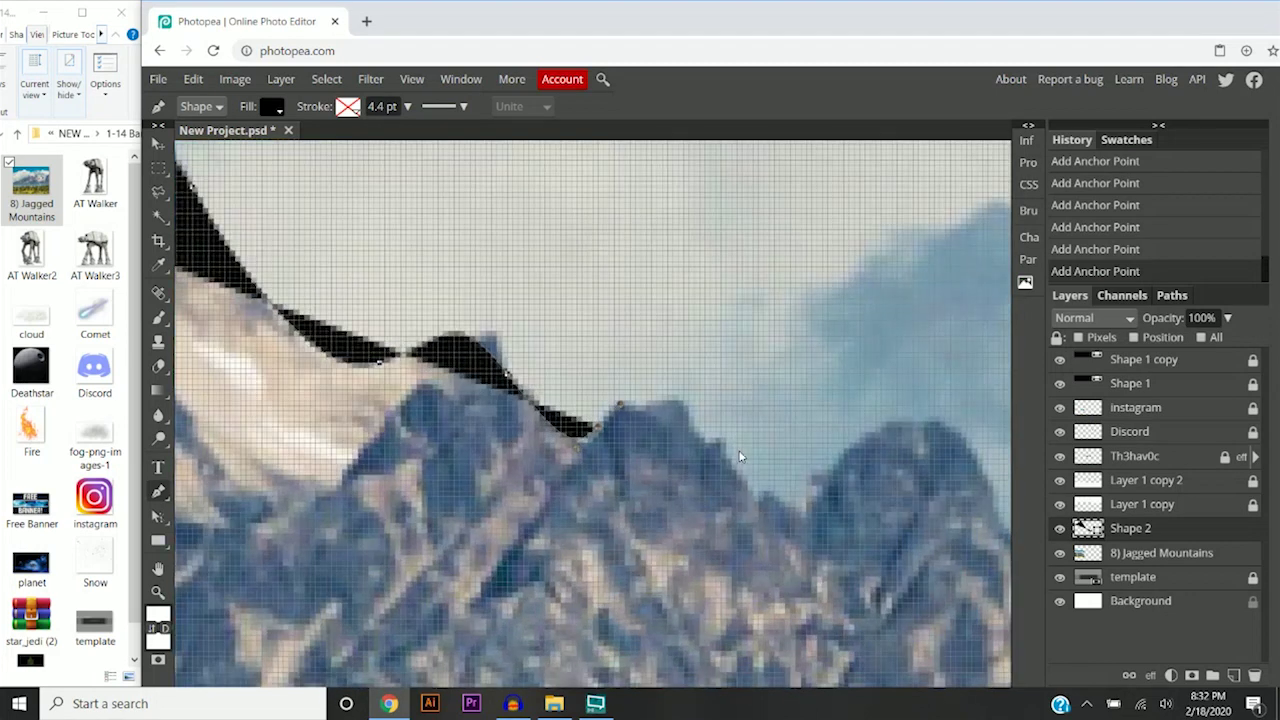
left_click_drag(706, 445, 775, 510)
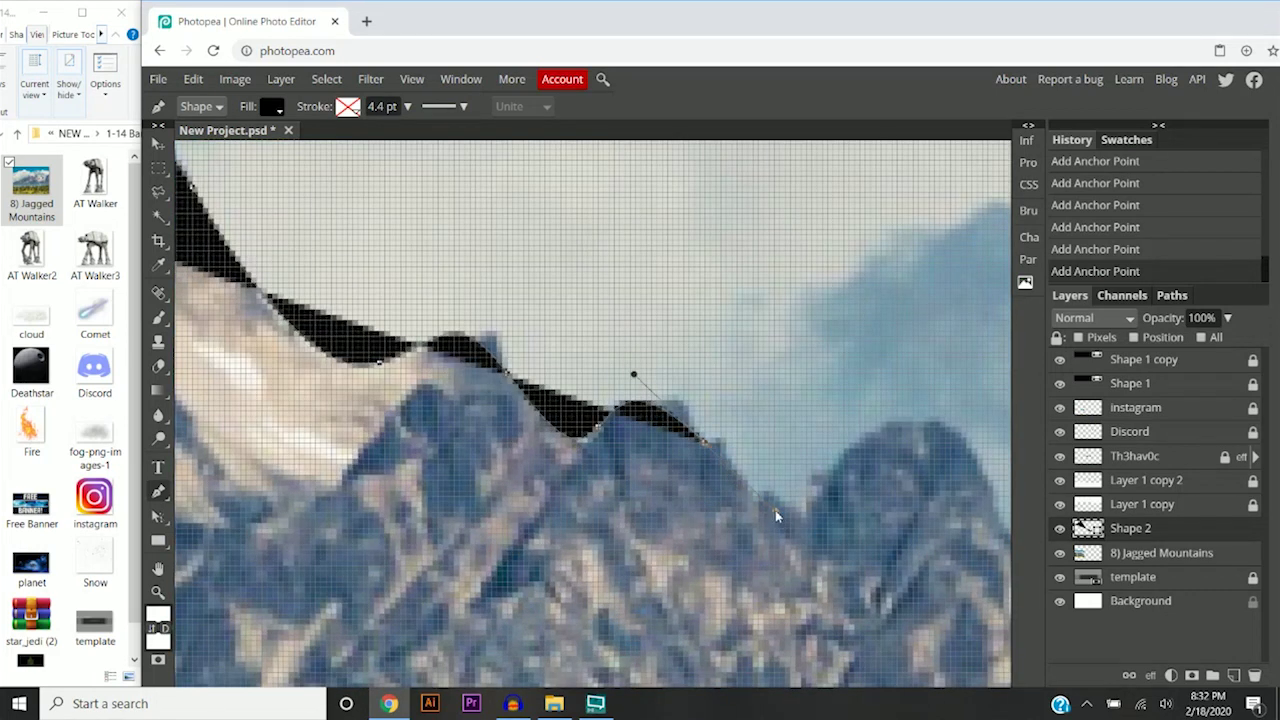
Run the outline back through the mountain body below the ridge and close the path at its starting anchor
scroll(842, 465, "down", 4)
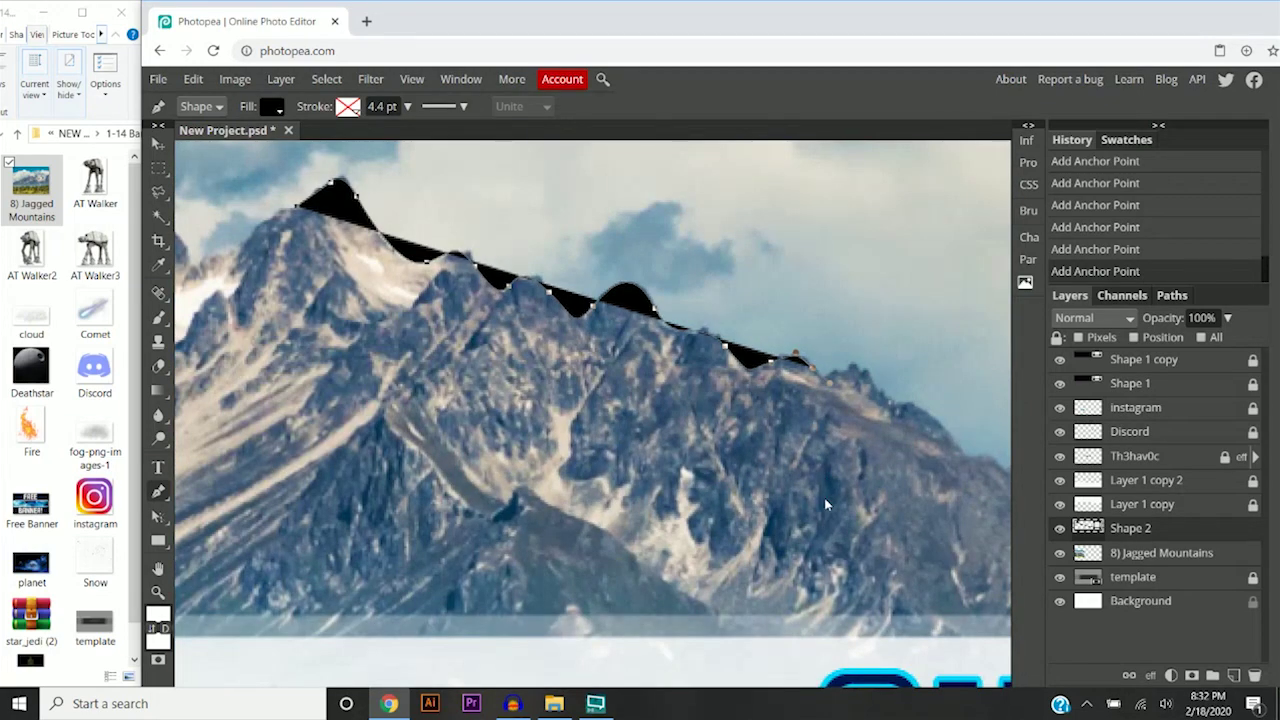
left_click(826, 500)
scroll(852, 473, "down", 3)
left_click(697, 465)
scroll(668, 408, "up", 2)
scroll(668, 408, "up", 1)
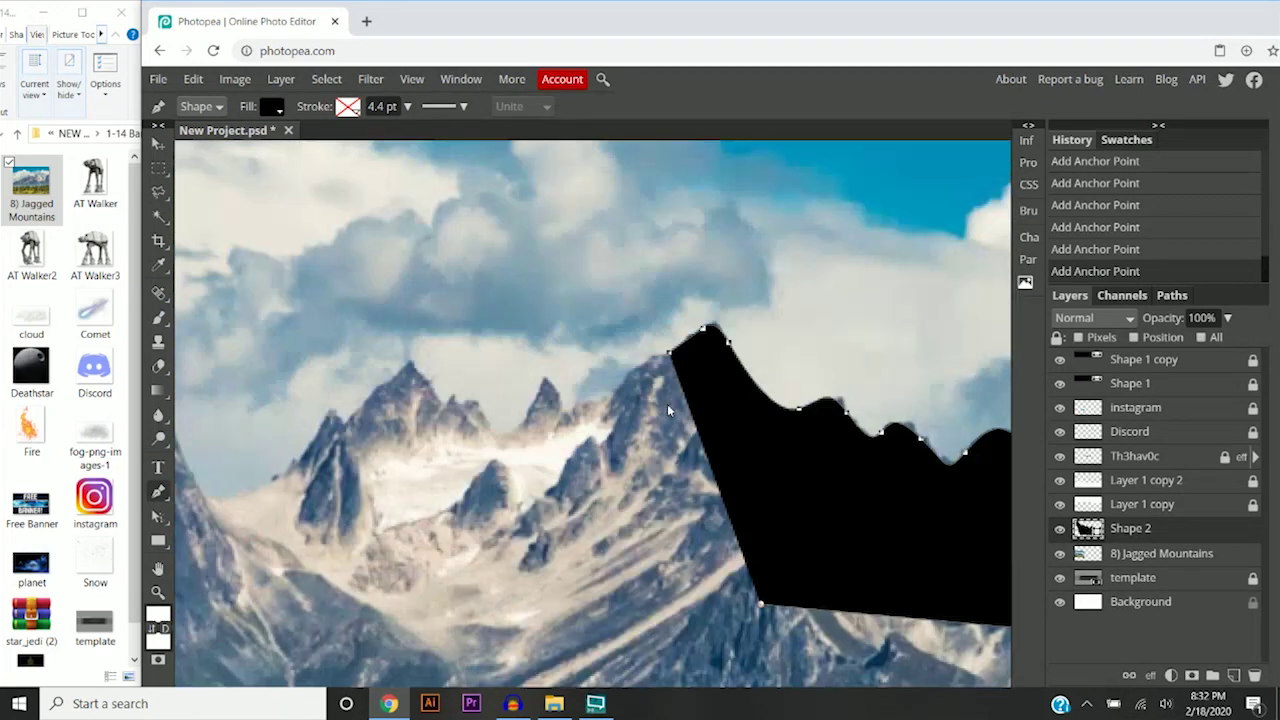
left_click(669, 356)
scroll(690, 400, "down", 3)
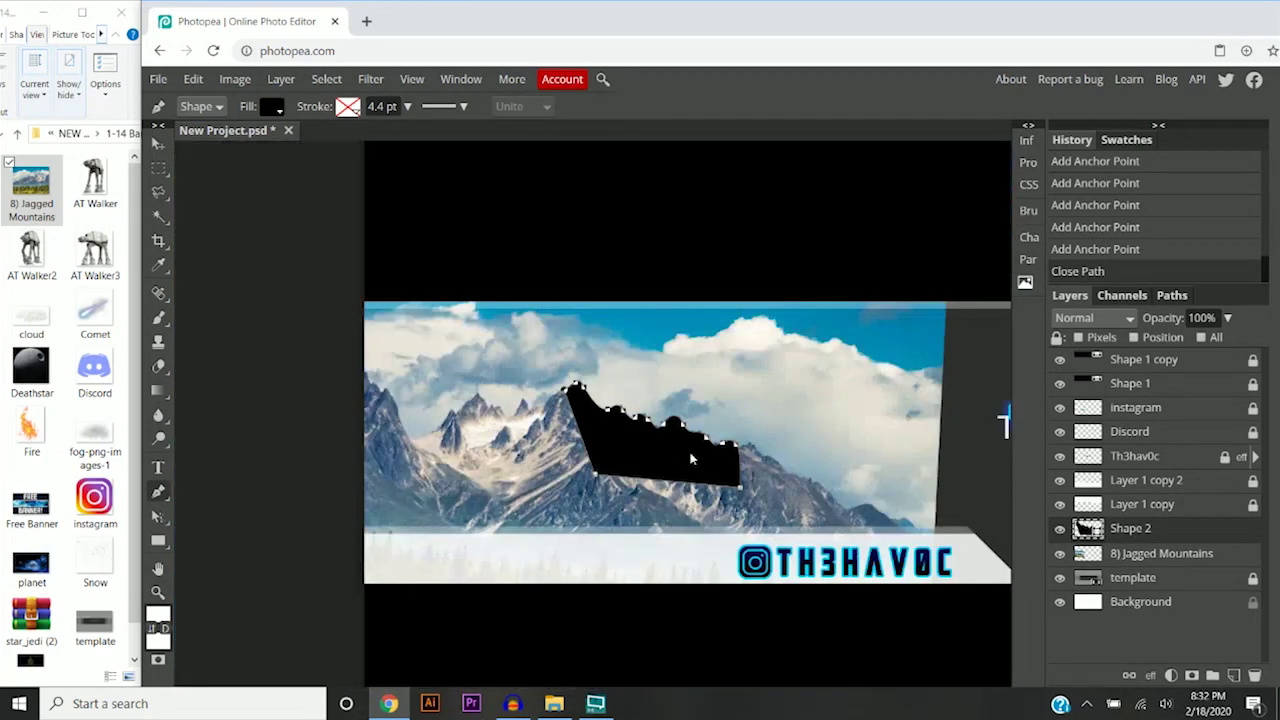
Move the black shape's layer below 8) Jagged Mountains and make the mountain layer a clipping mask on it
scroll(609, 449, "up", 3)
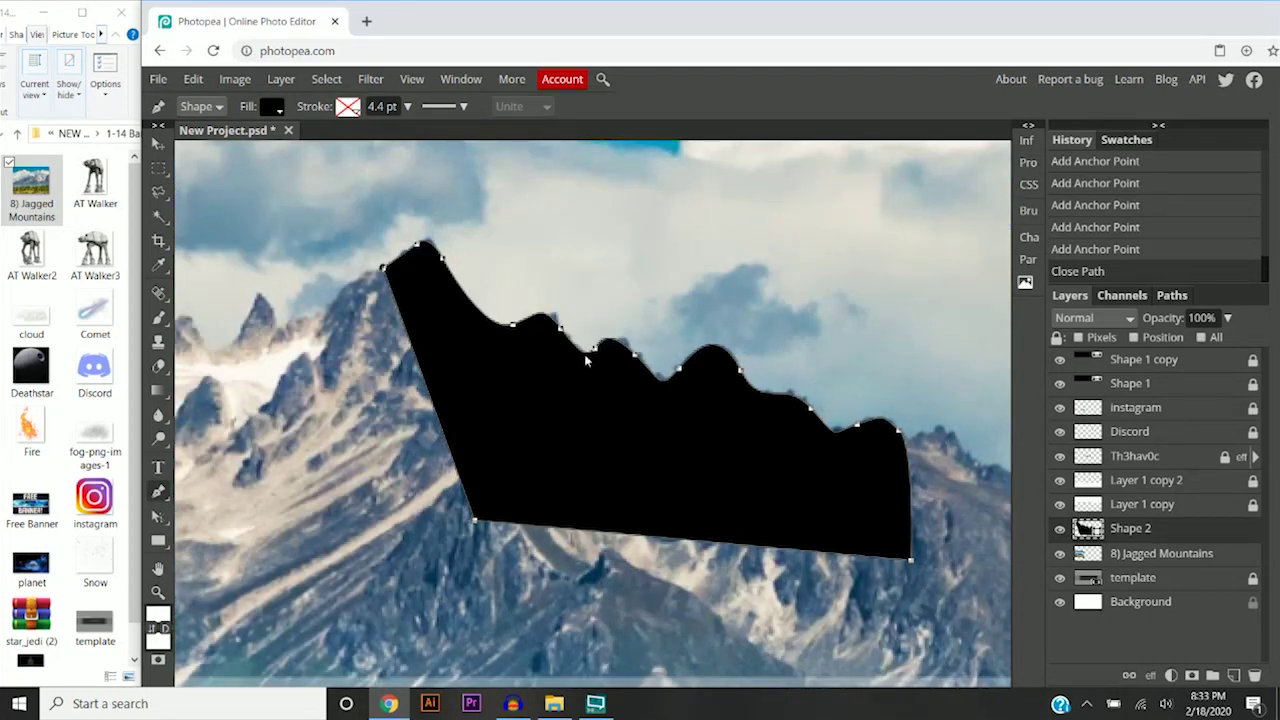
scroll(596, 386, "down", 4)
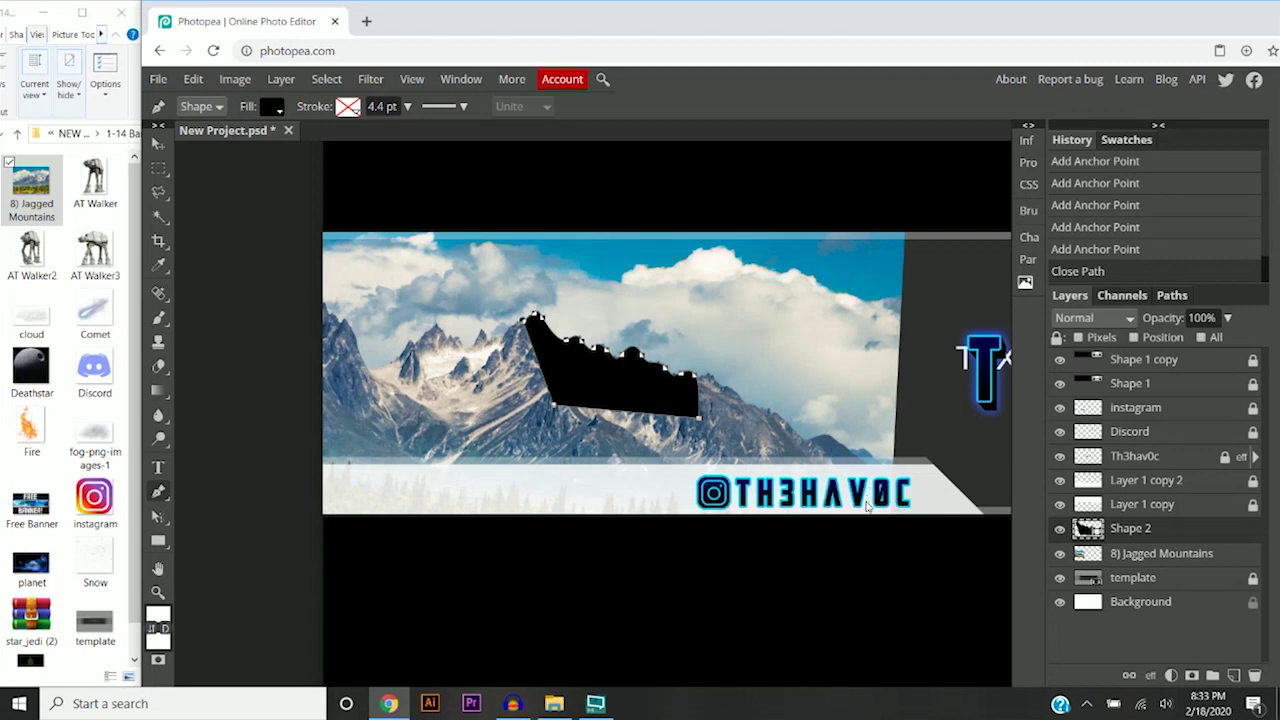
scroll(603, 352, "up", 4)
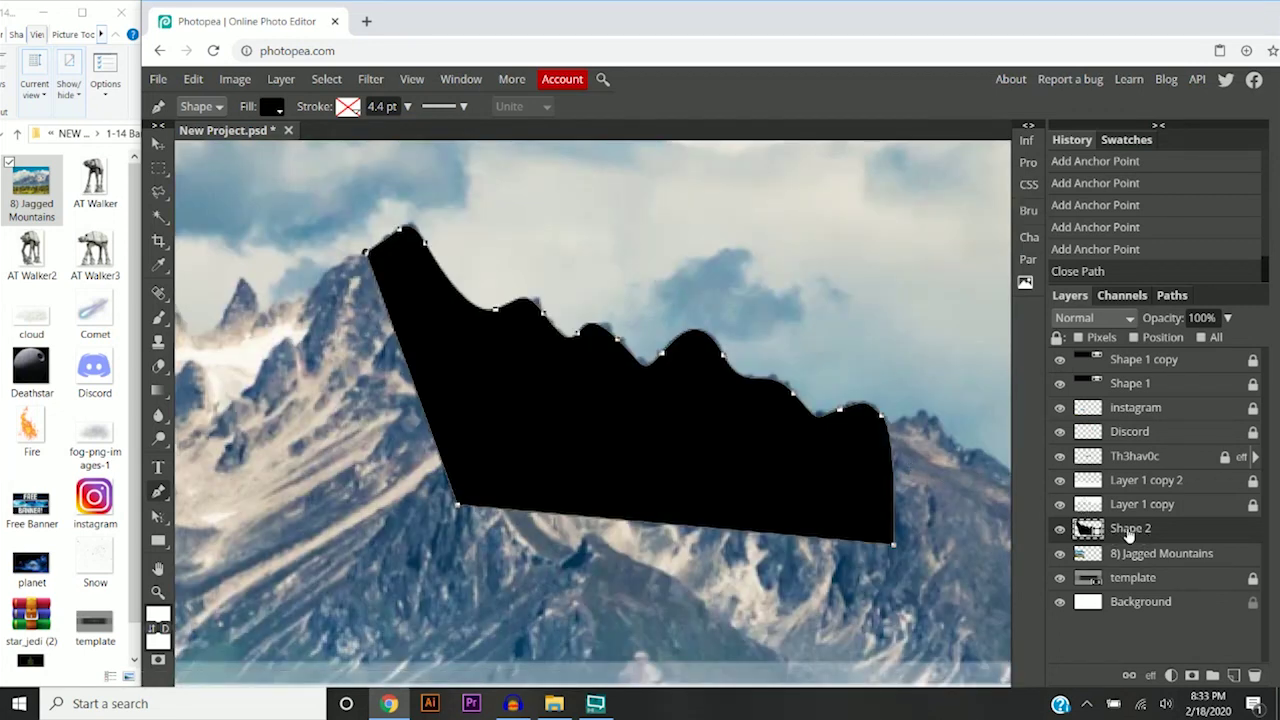
left_click_drag(1130, 535, 1134, 567)
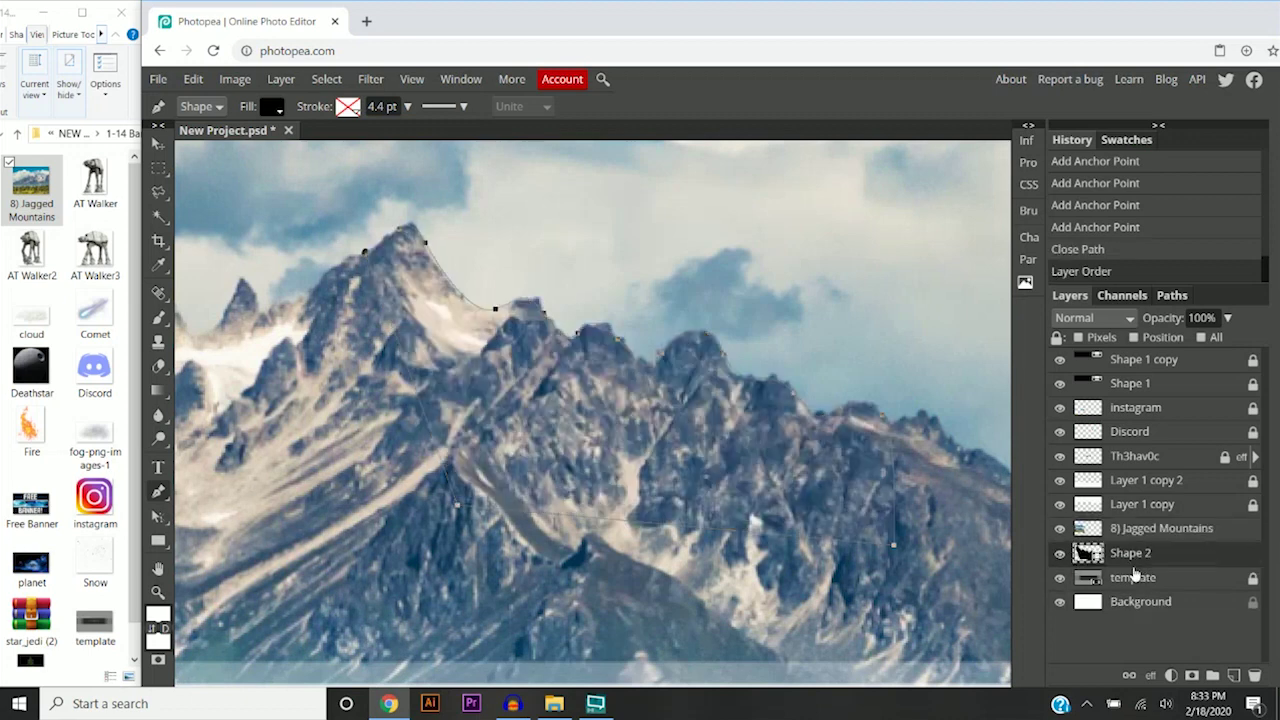
left_click(1150, 537)
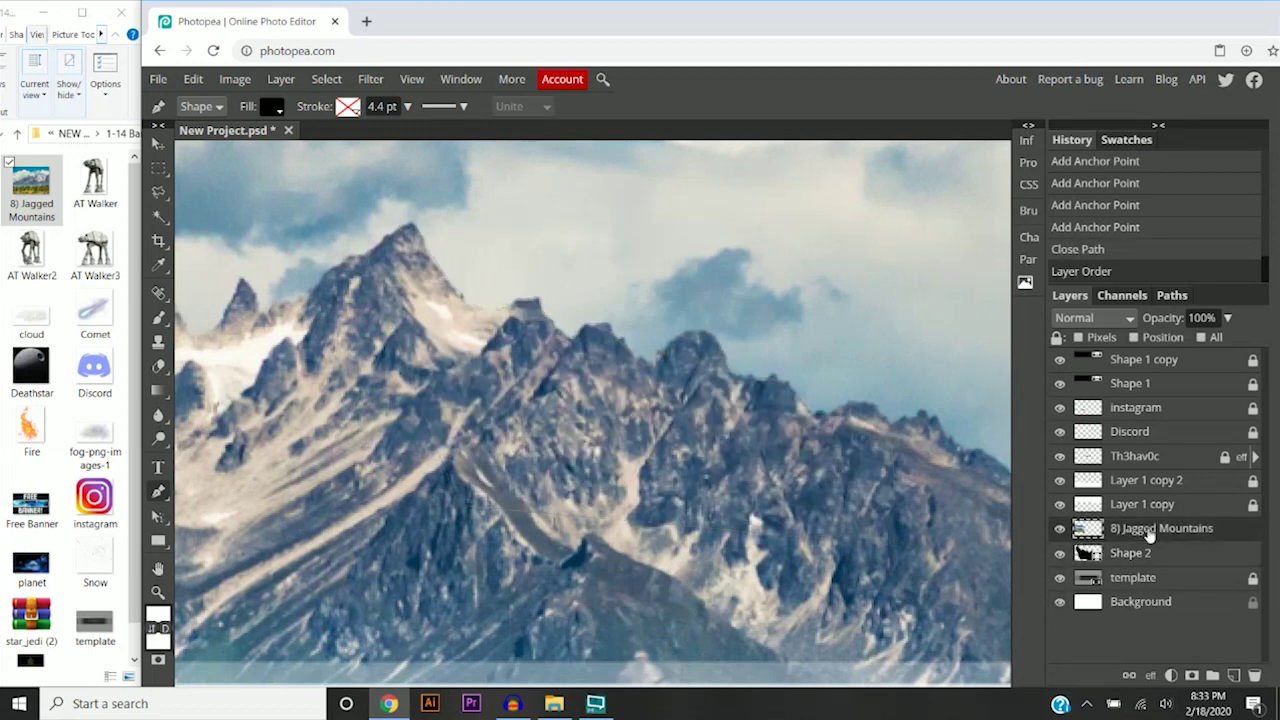
right_click(1147, 535)
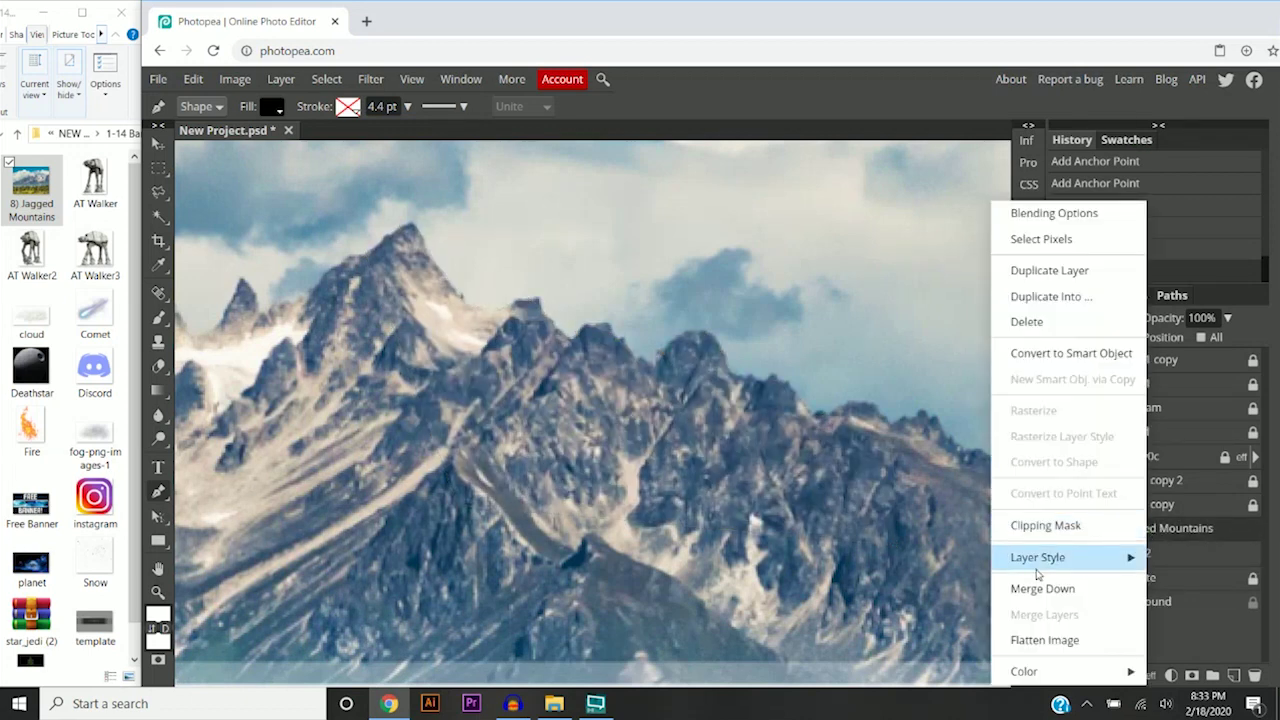
left_click(1043, 530)
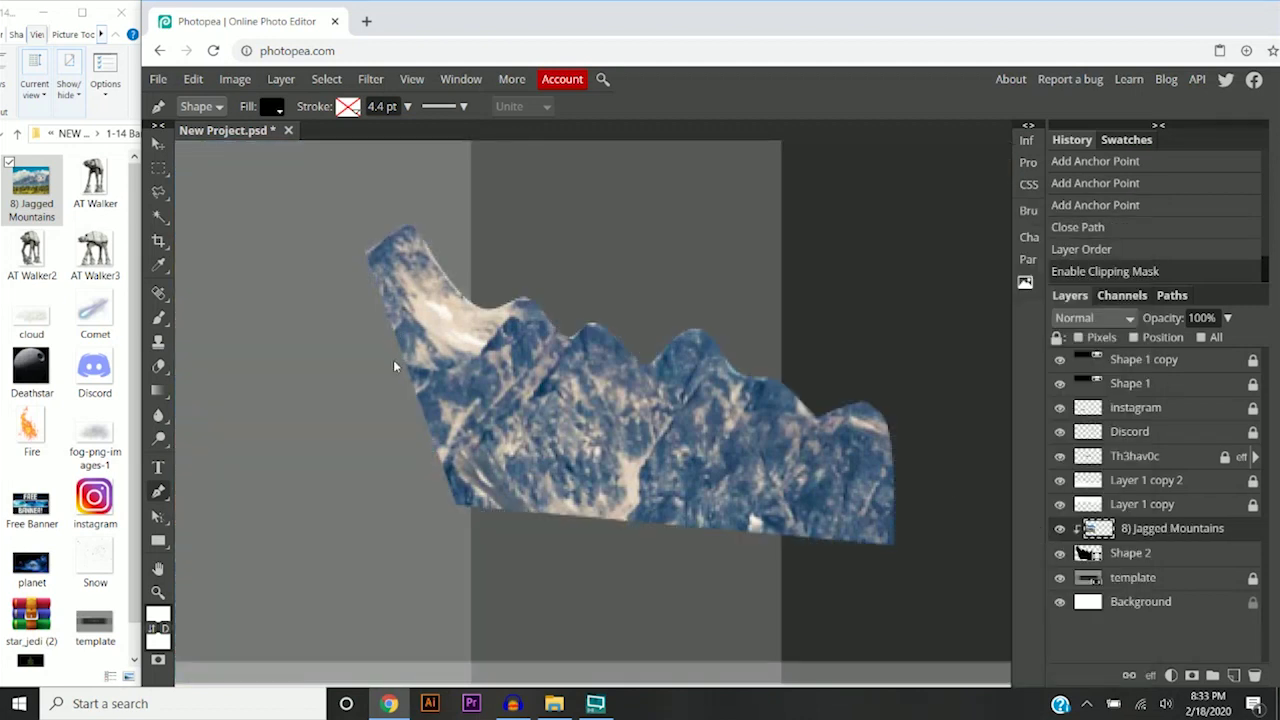
Release the clipping mask on 8) Jagged Mountains and delete the Shape 2 layer beneath it
scroll(430, 410, "down", 3)
scroll(476, 464, "up", 1)
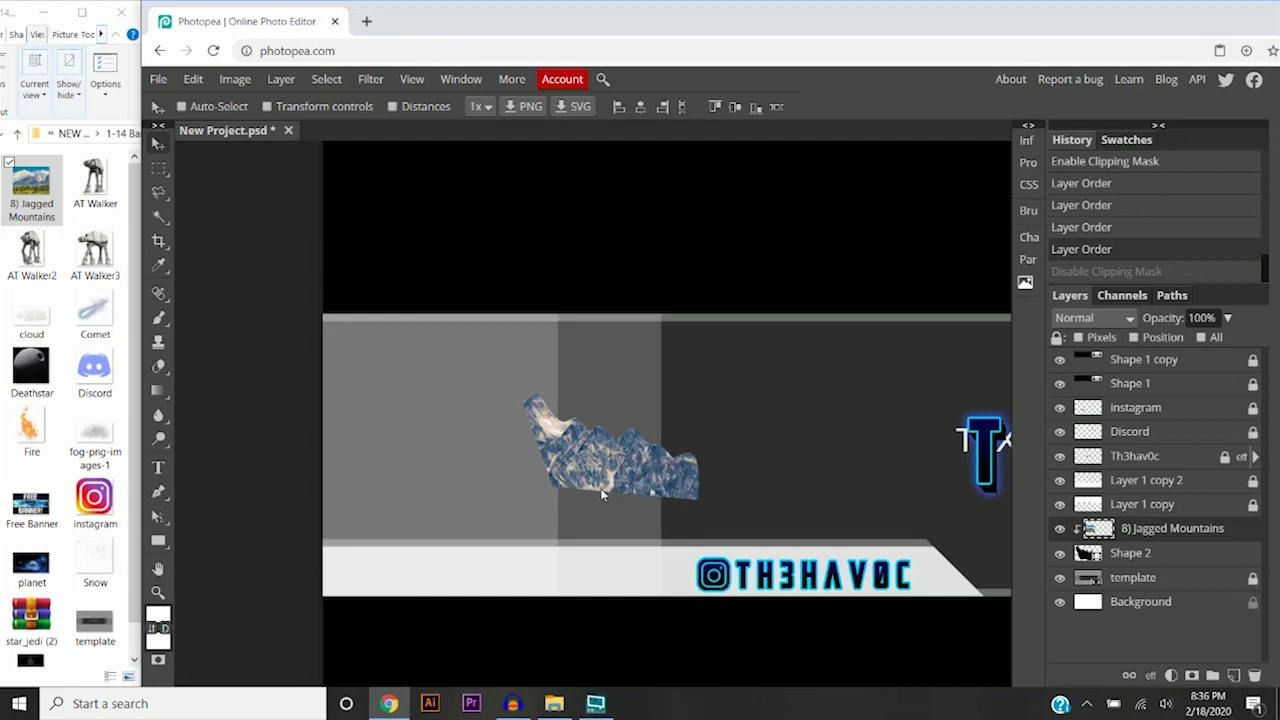
scroll(588, 503, "up", 3)
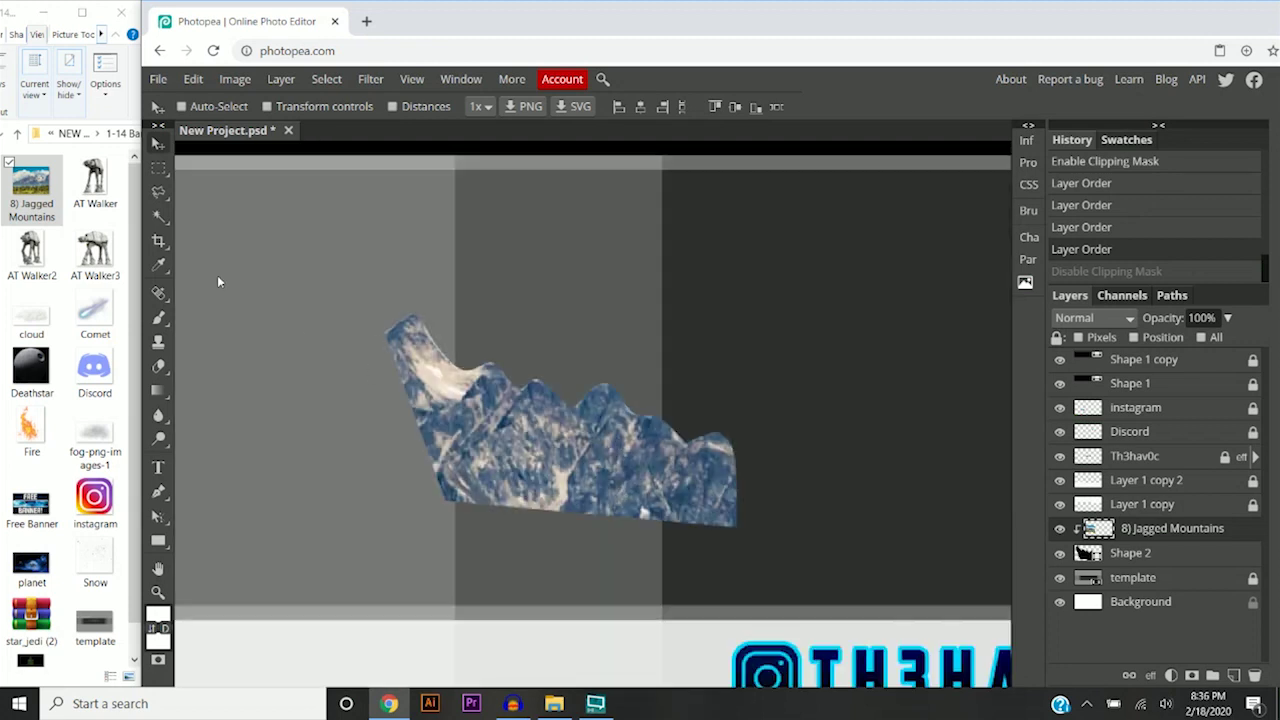
right_click(1148, 533)
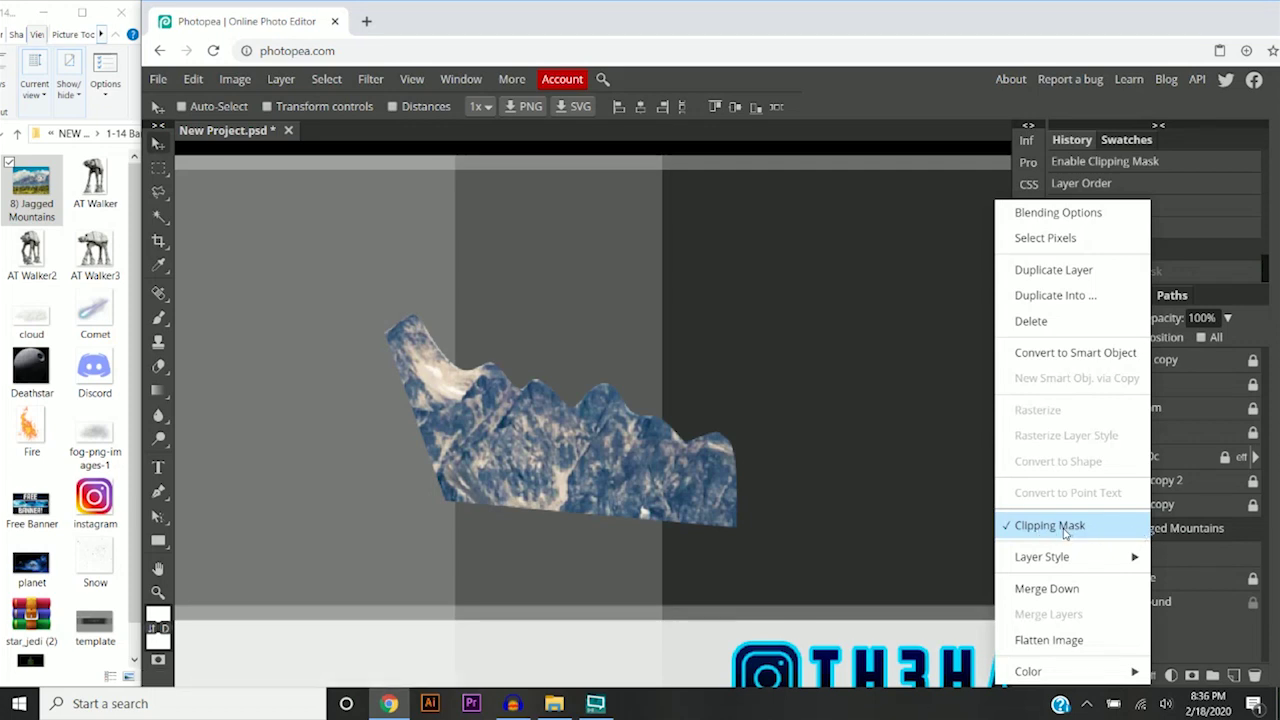
left_click(1064, 526)
left_click(1133, 555)
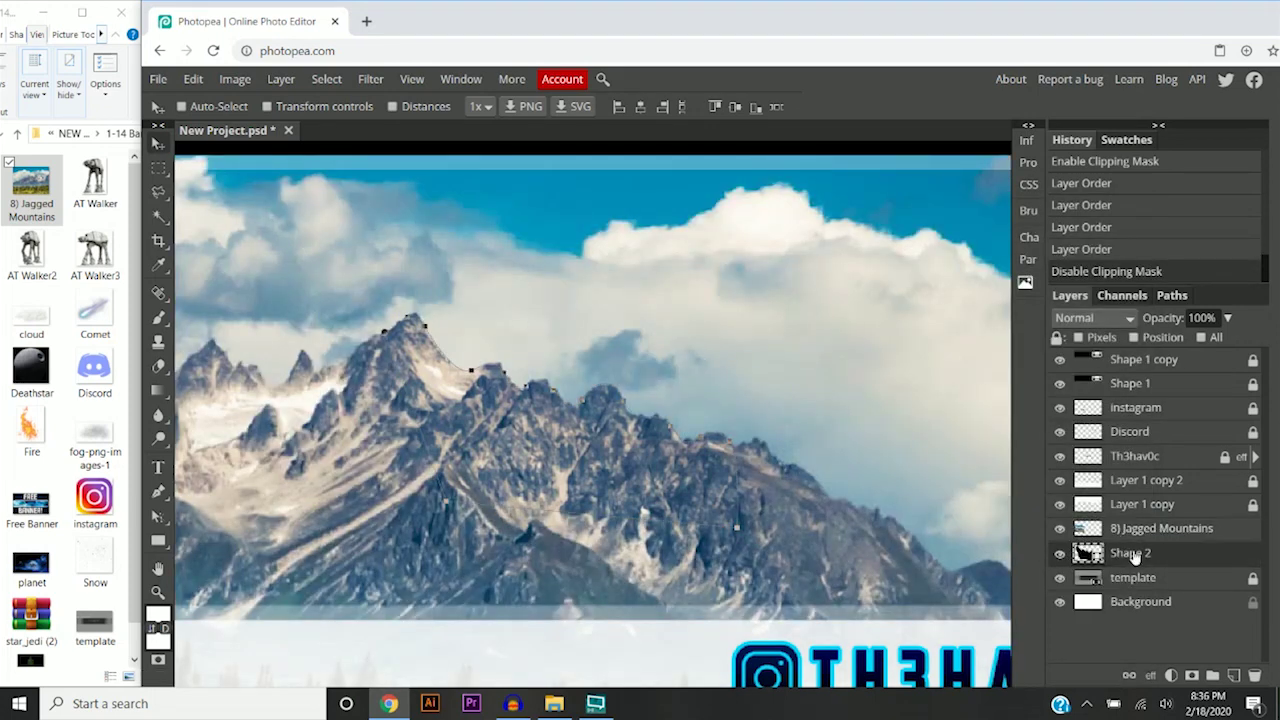
key("Delete")
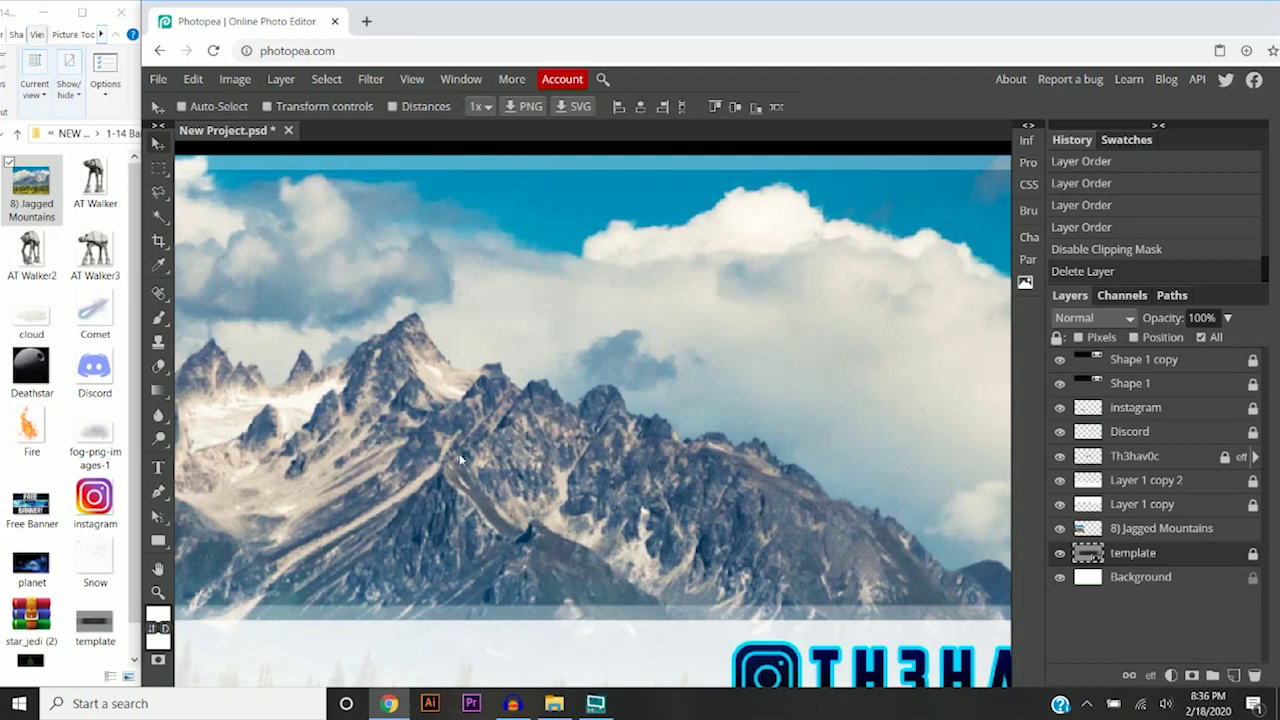
Place the planet image from the asset folder above the template layer and move it to the banner's right end
scroll(381, 500, "down", 2)
scroll(435, 444, "up", 2)
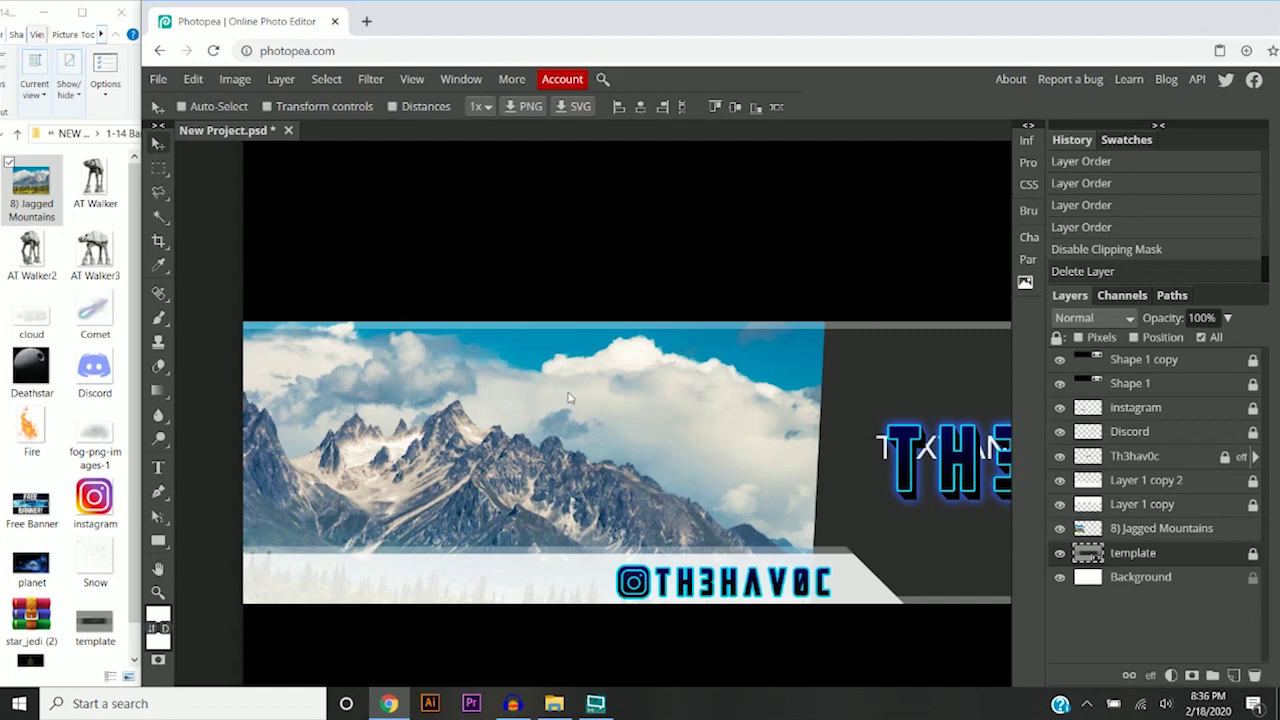
scroll(470, 386, "down", 1)
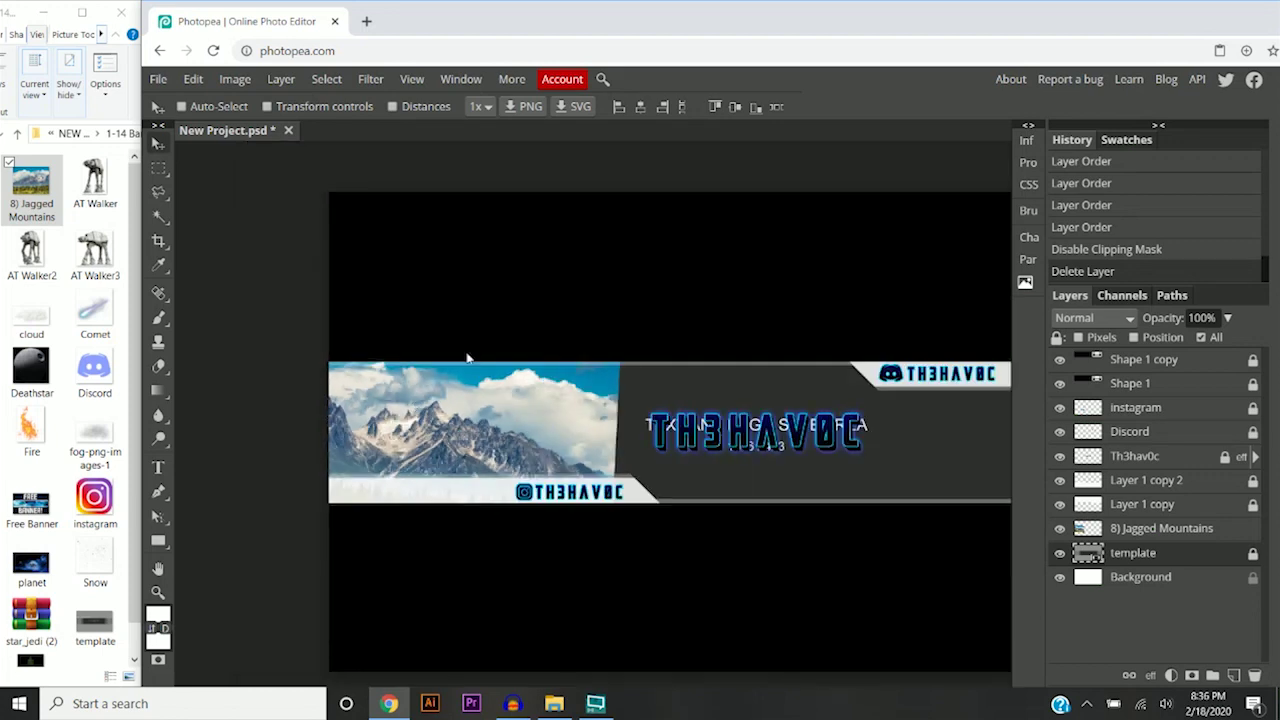
scroll(598, 371, "down", 1)
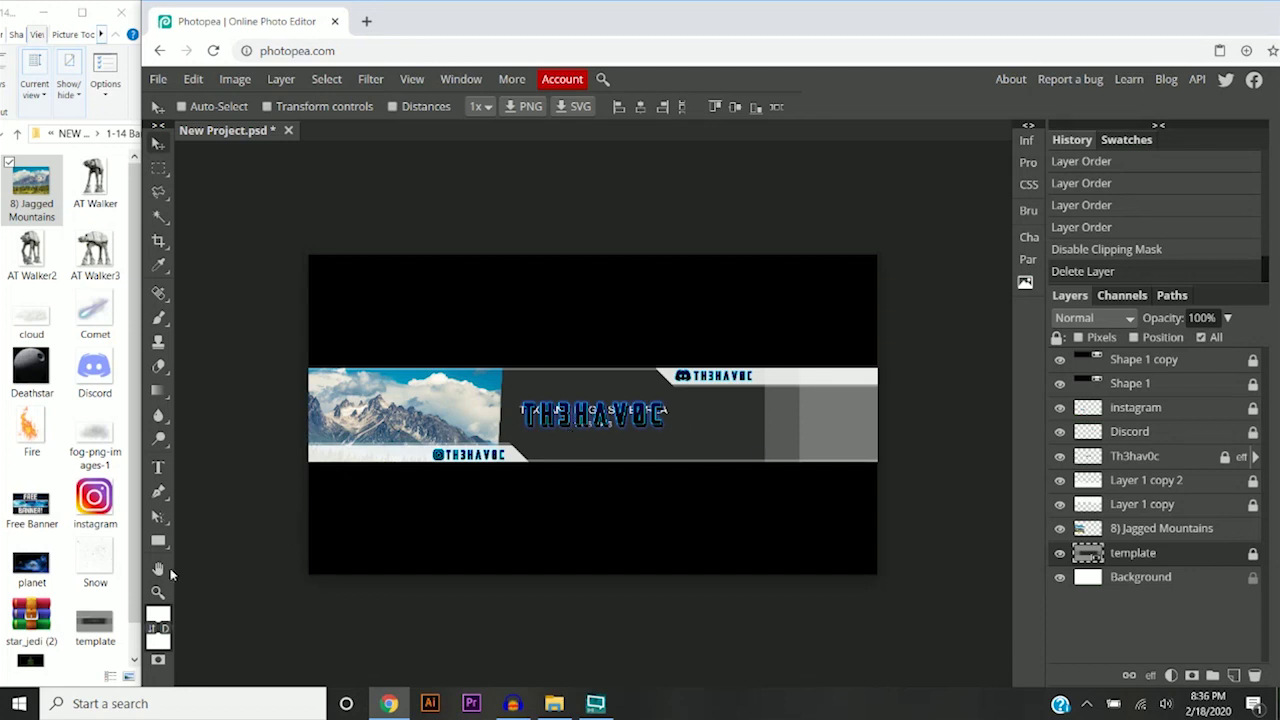
left_click(31, 566)
left_click_drag(35, 566, 740, 451)
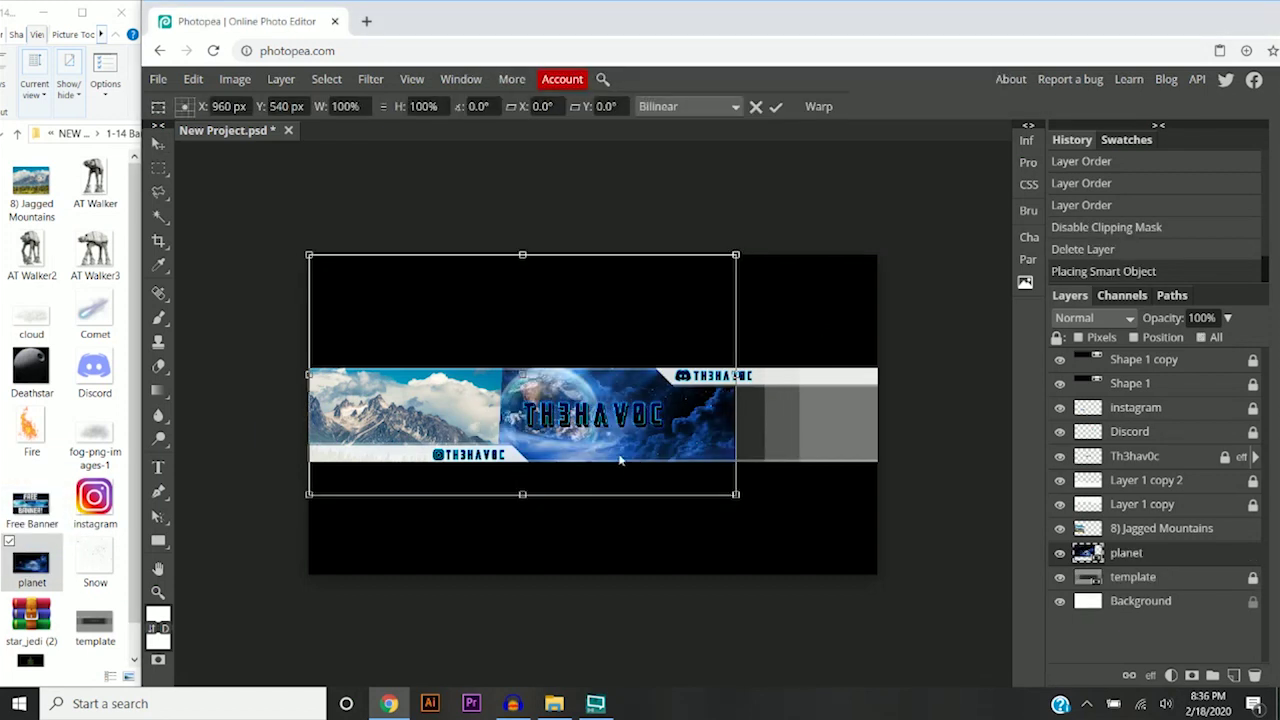
left_click_drag(610, 383, 809, 398)
left_click_drag(769, 447, 754, 439)
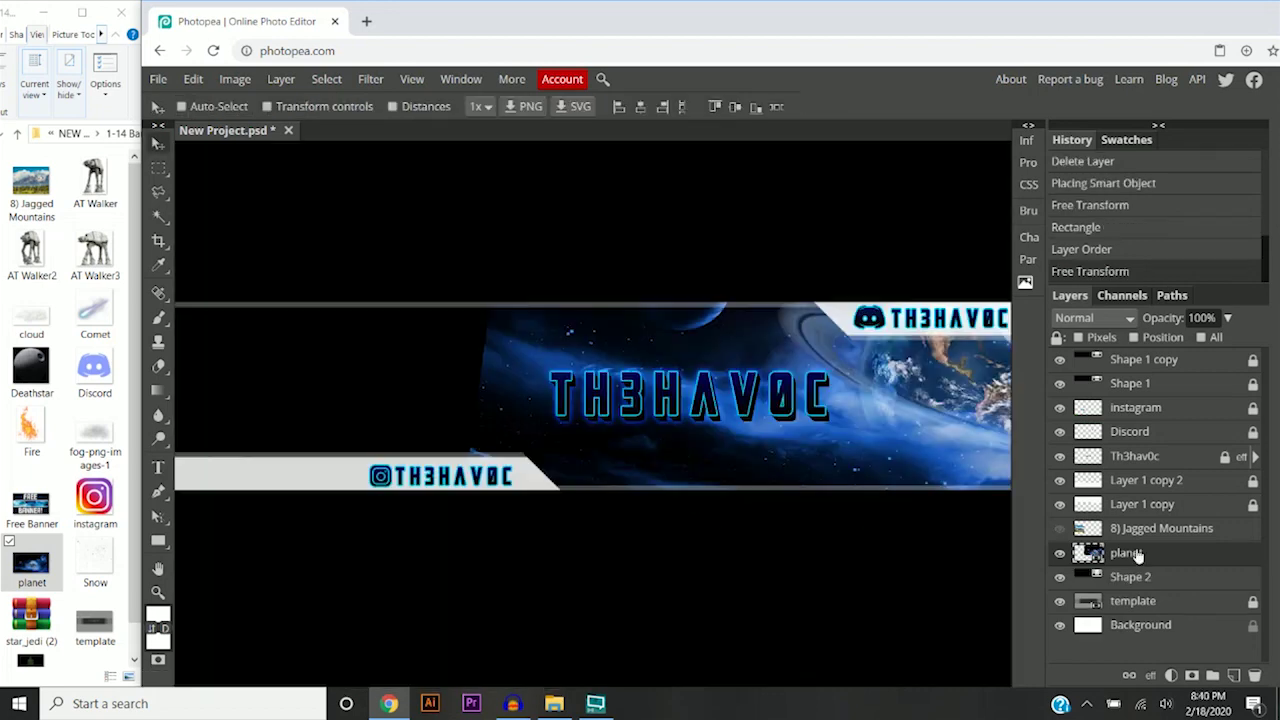
Rasterize the planet layer and set the Eraser to a soft round tip of 960 px with 0% hardness
right_click(1138, 556)
left_click(1025, 410)
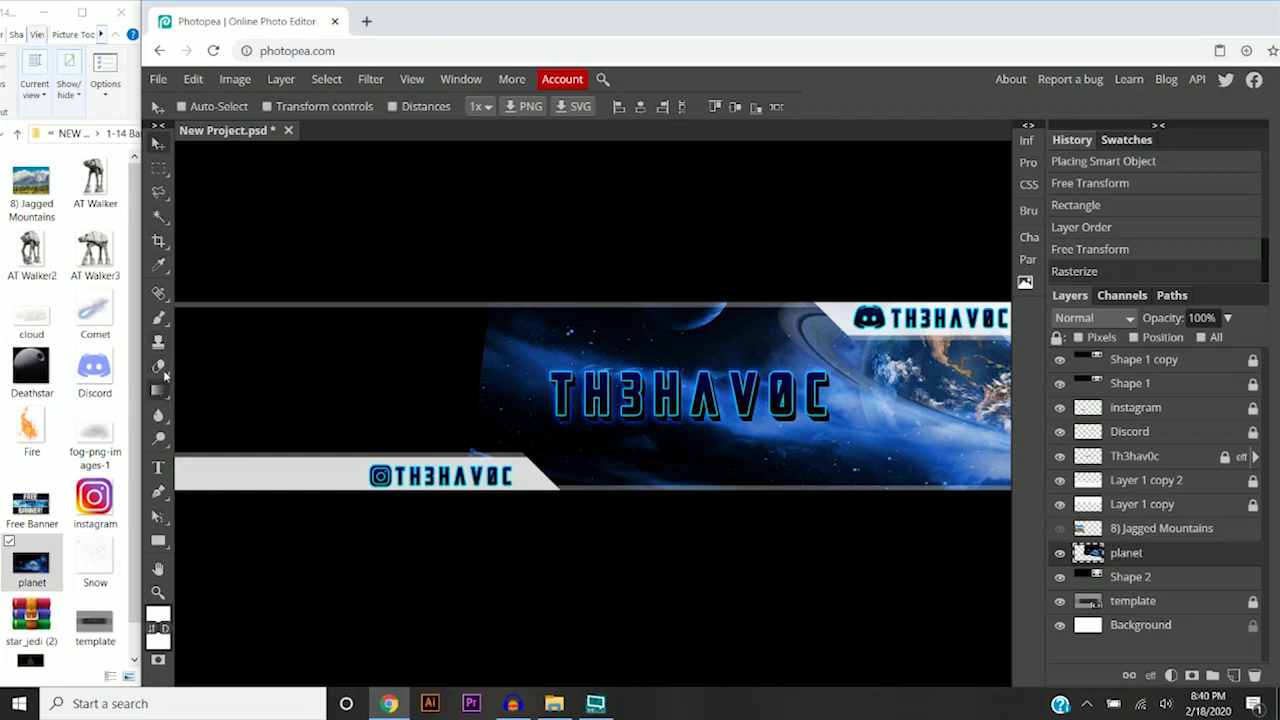
left_click(159, 368)
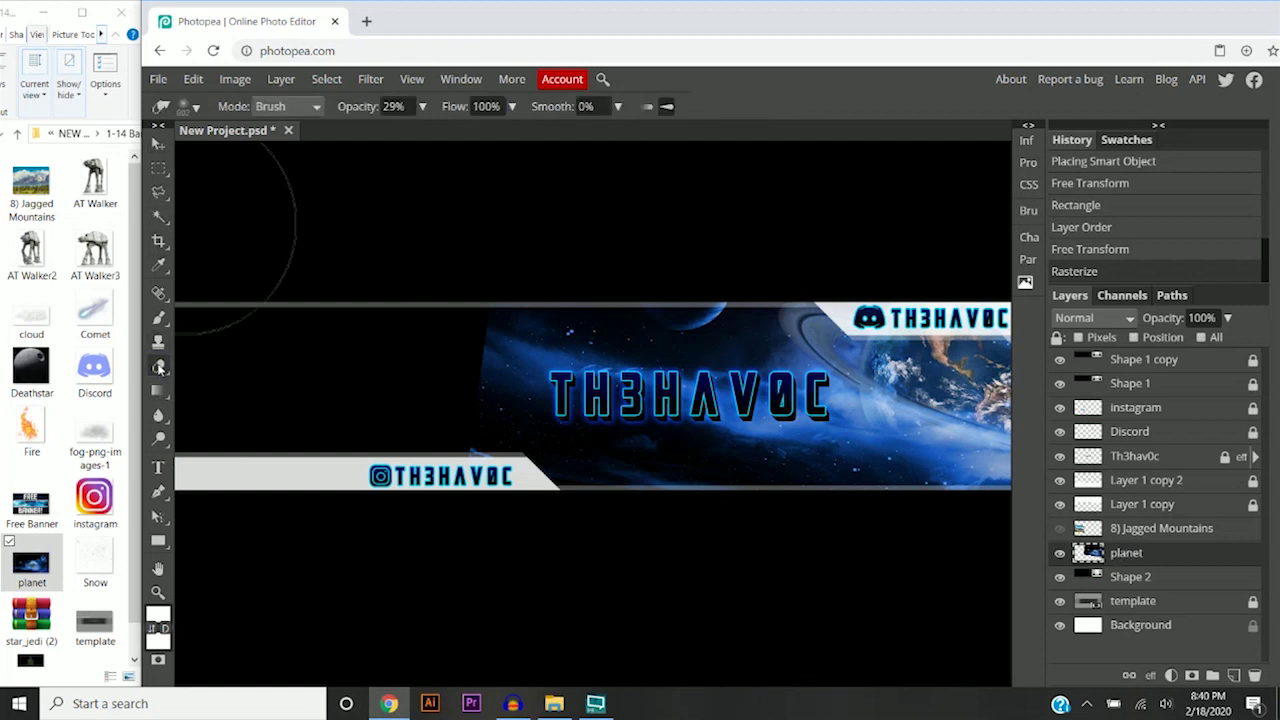
left_click(190, 107)
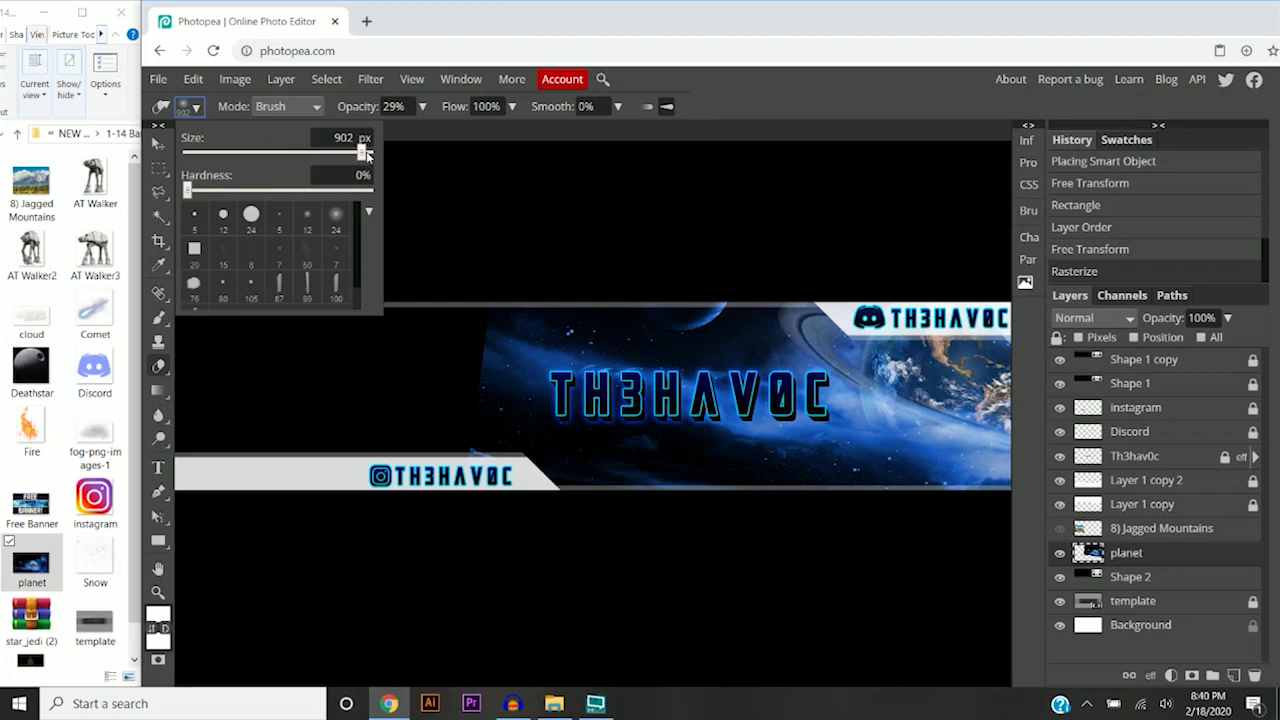
left_click(337, 221)
left_click_drag(231, 151, 366, 150)
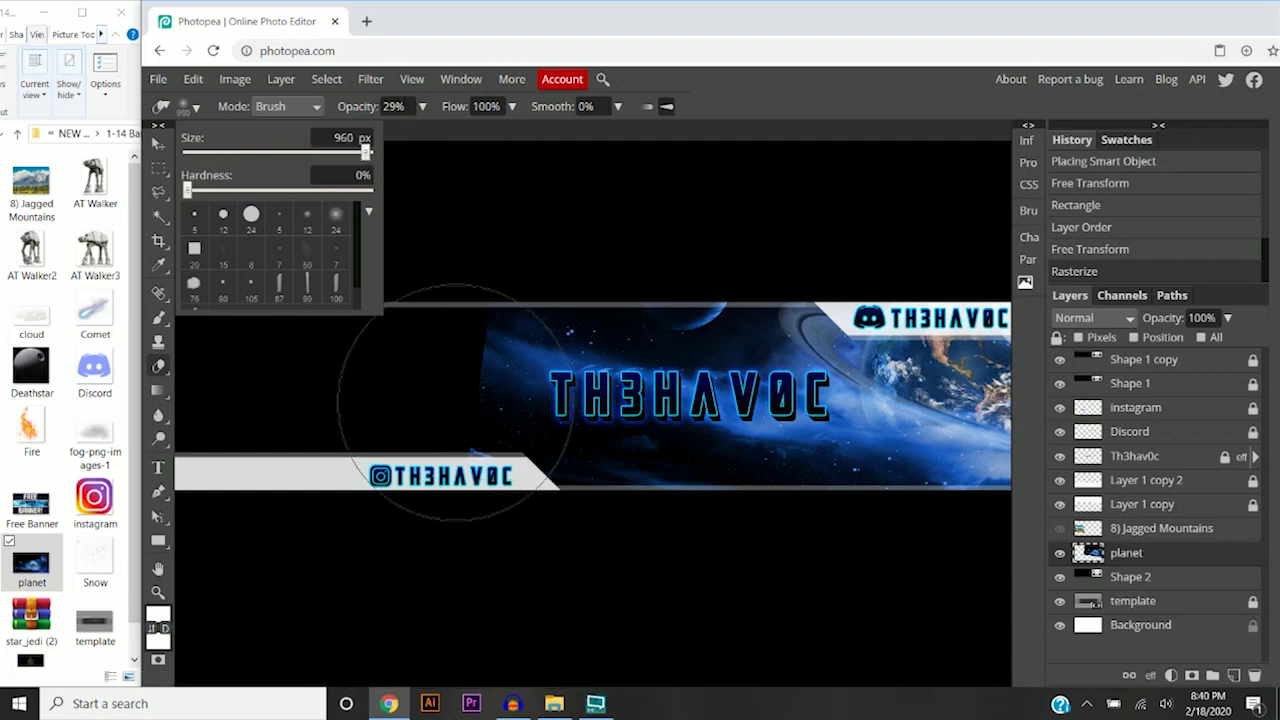
Erase softly along the planet image's left edge to fade it into the black background
mouse_move(443, 398)
left_mouse_down()
mouse_move(562, 393)
mouse_move(529, 400)
left_mouse_up()
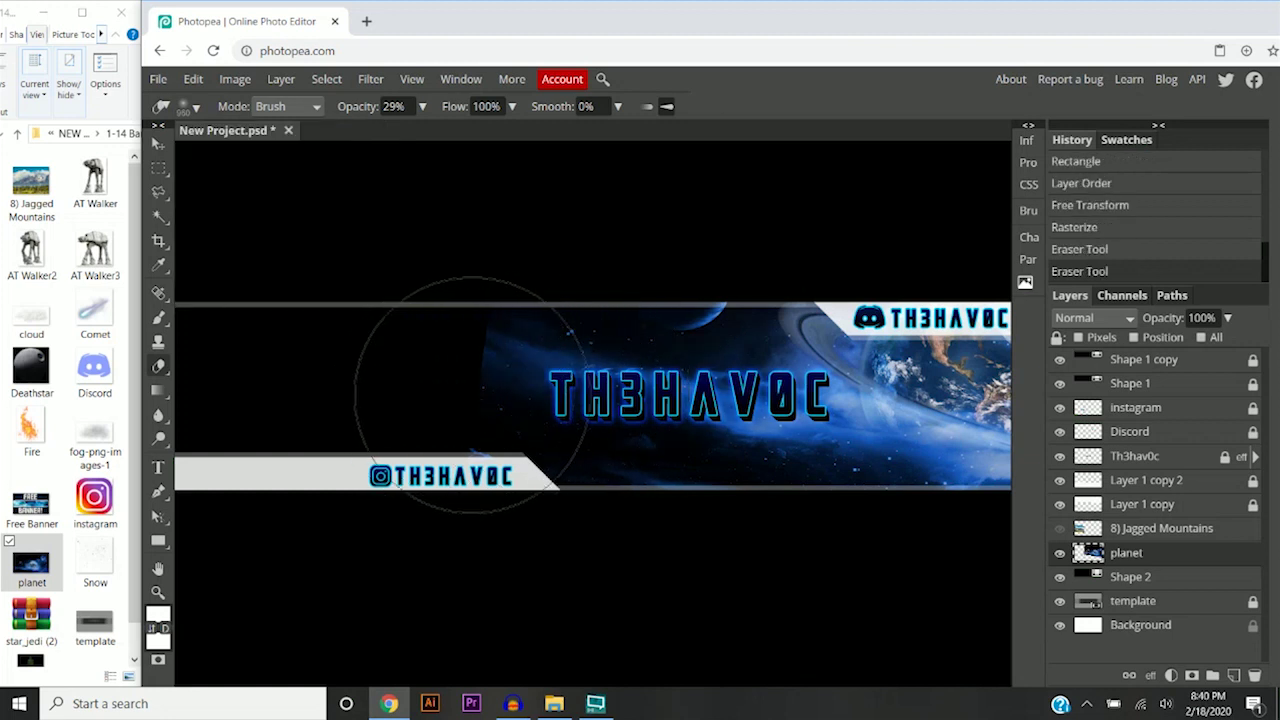
left_click_drag(429, 395, 410, 392)
left_click(400, 390)
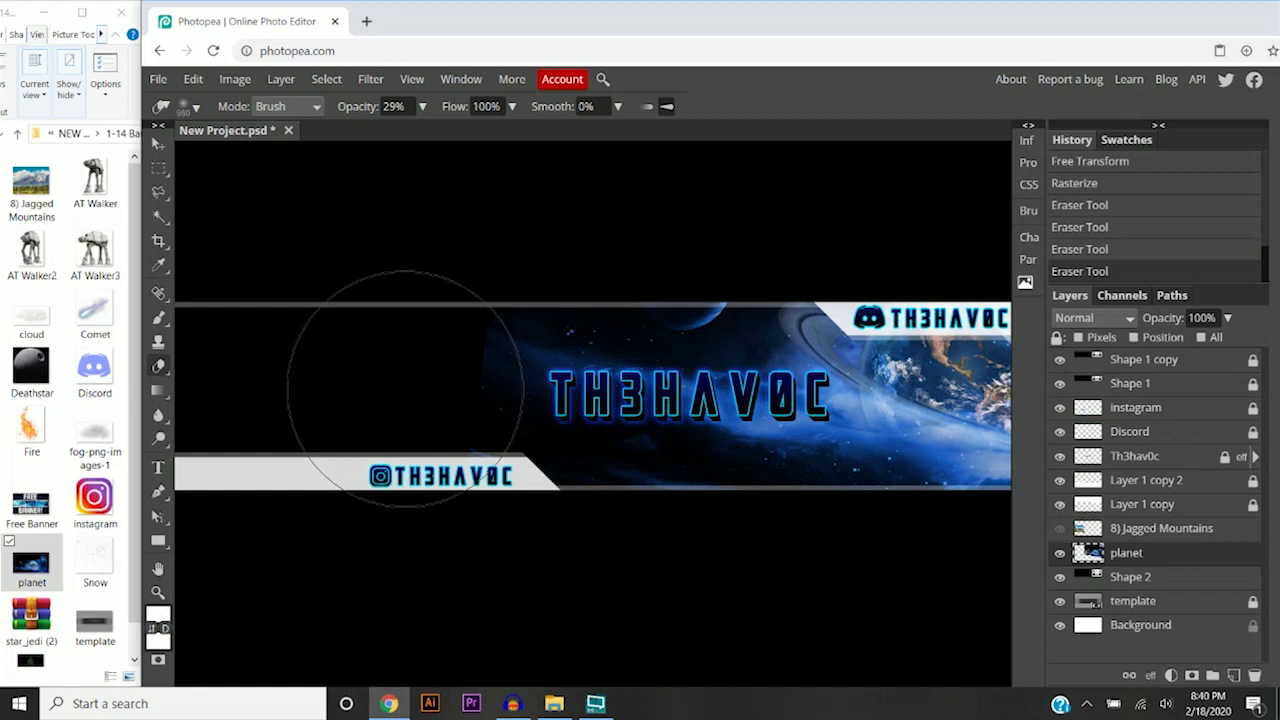
left_click(398, 390)
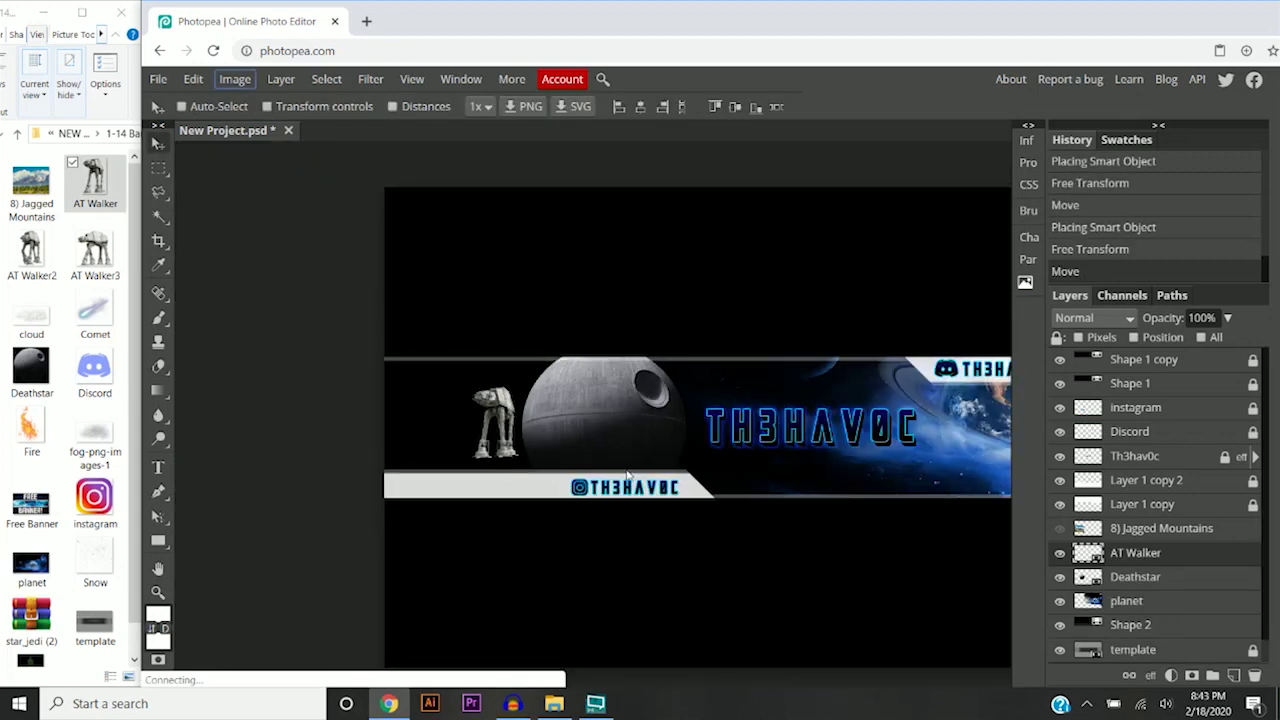
Duplicate the AT Walker layer and make the copy a clipping mask on the original
scroll(627, 473, "right", 2)
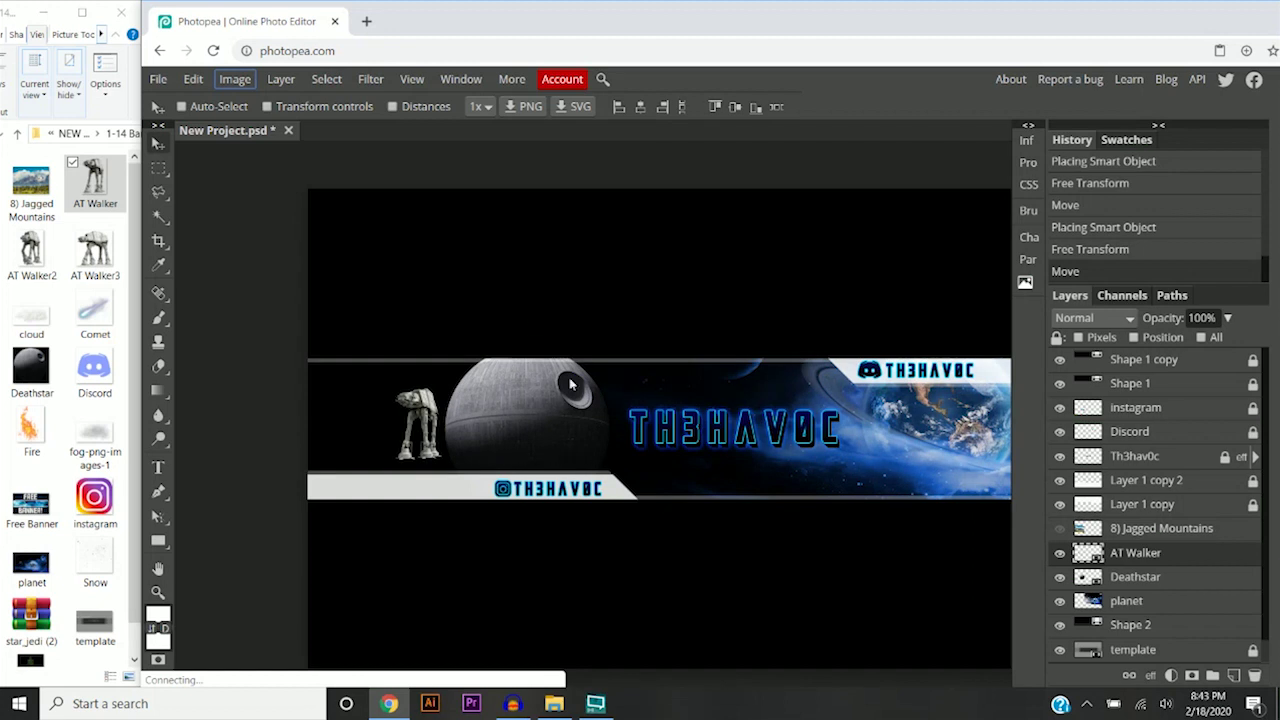
scroll(394, 437, "up", 2)
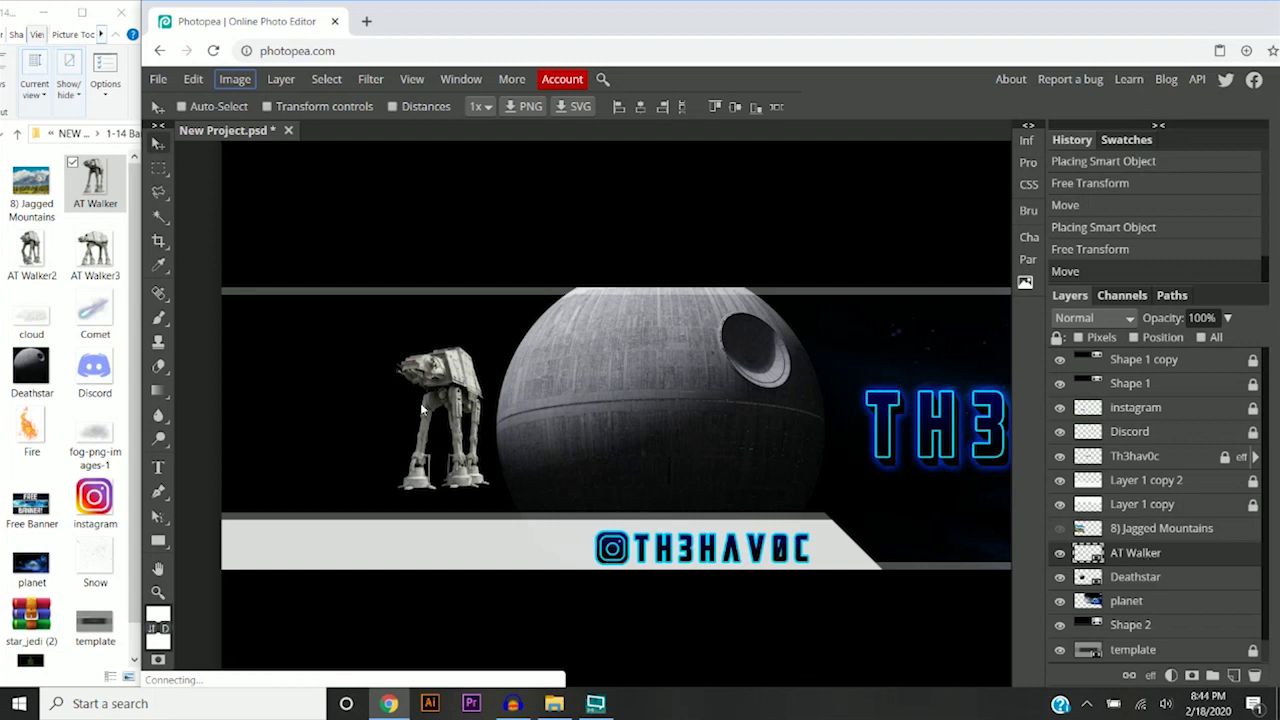
right_click(1136, 558)
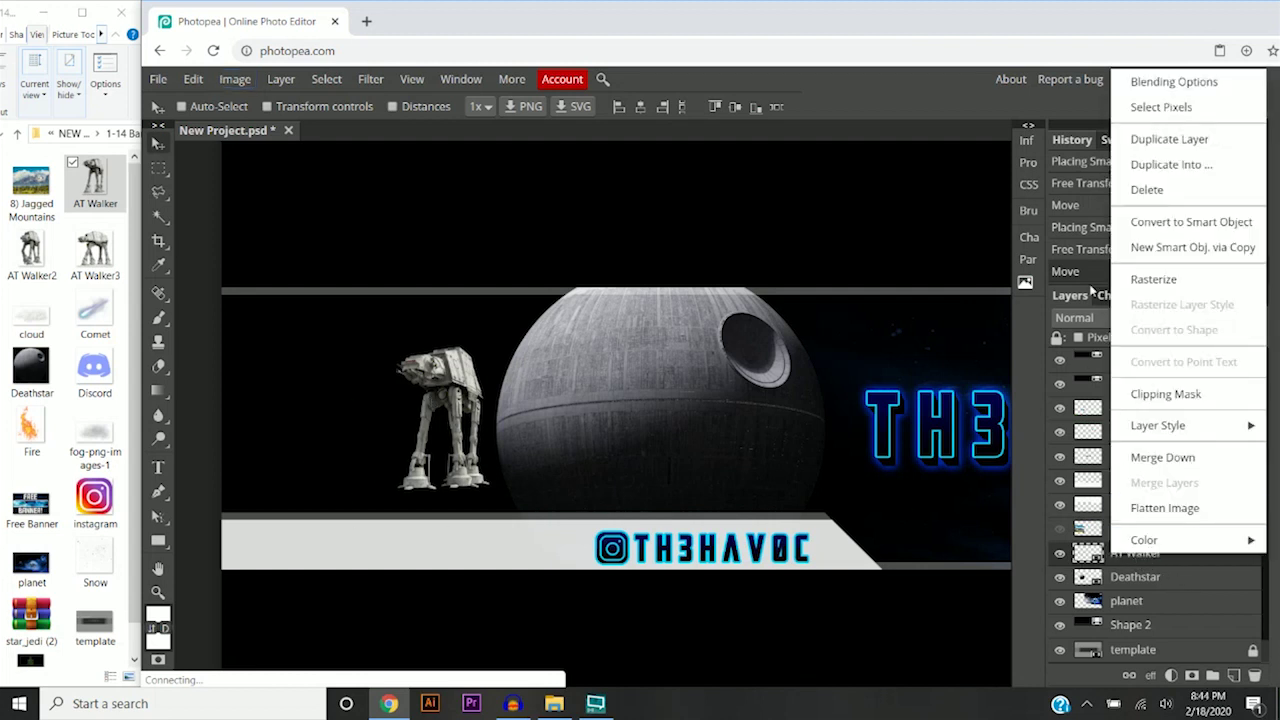
left_click(1152, 146)
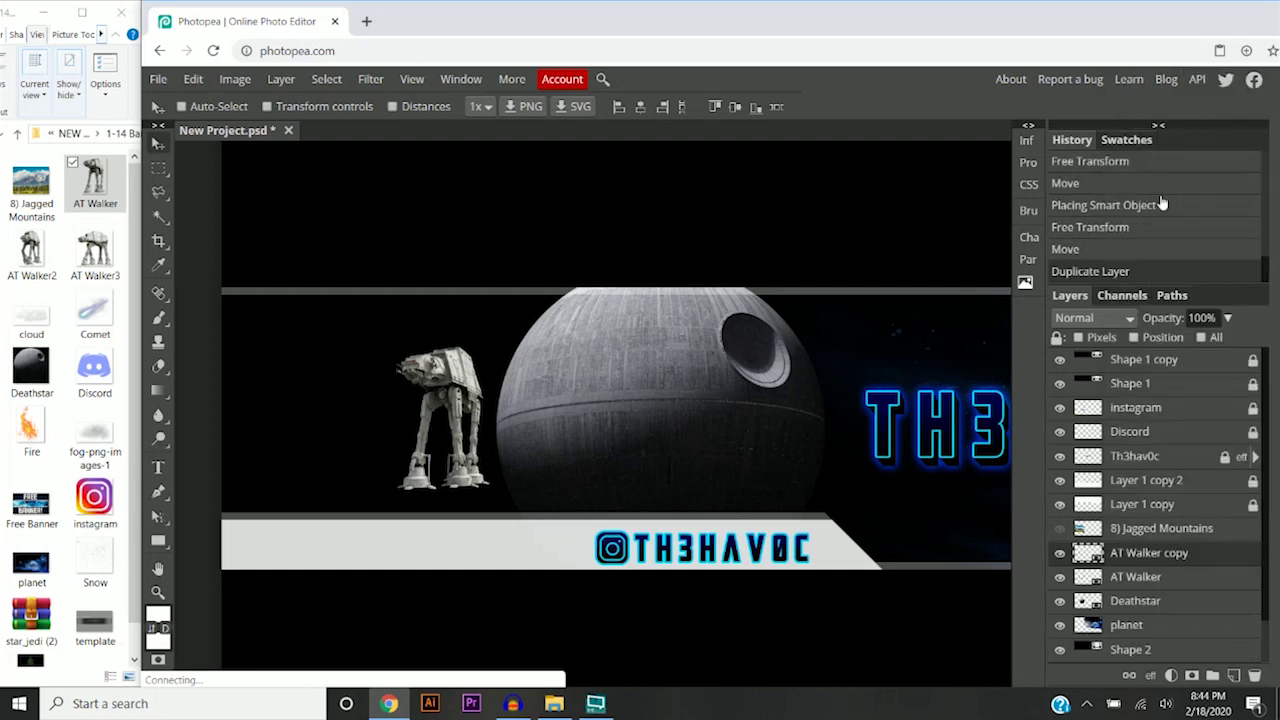
right_click(1145, 562)
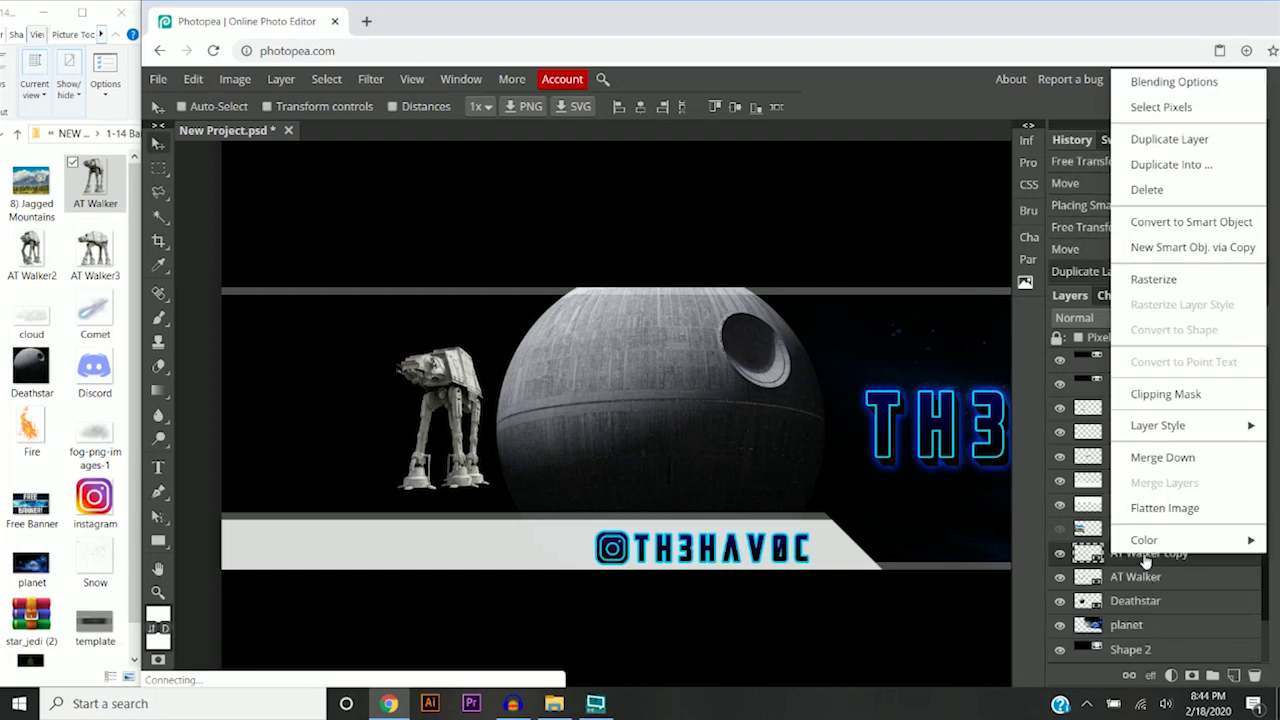
left_click(1145, 396)
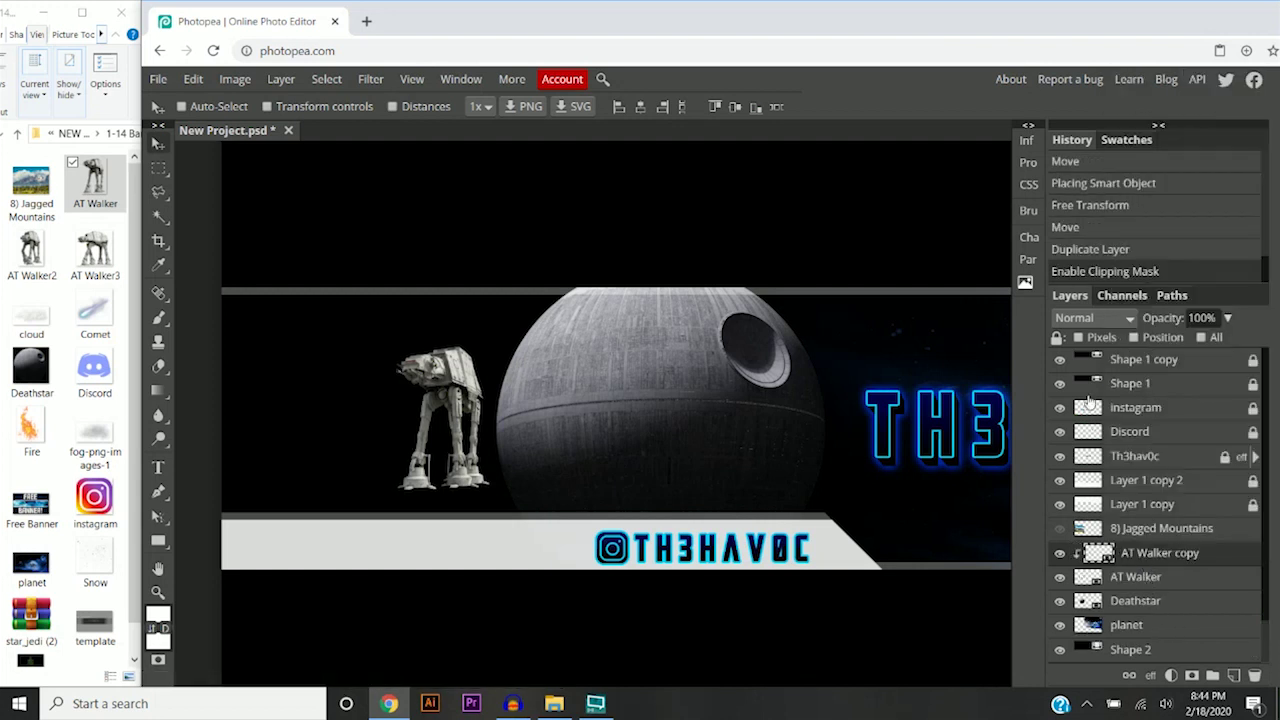
Switch to the Brush tool and set the foreground colour to black (000000)
left_click(158, 317)
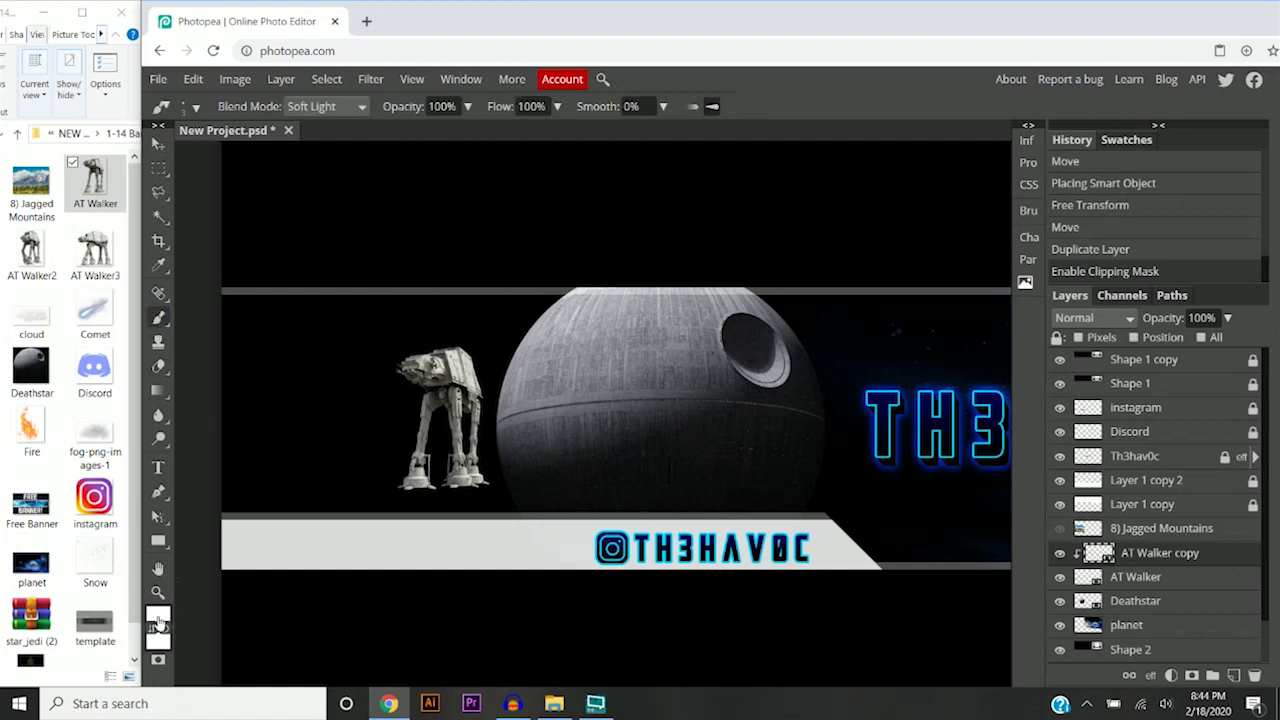
left_click(158, 618)
left_click(279, 440)
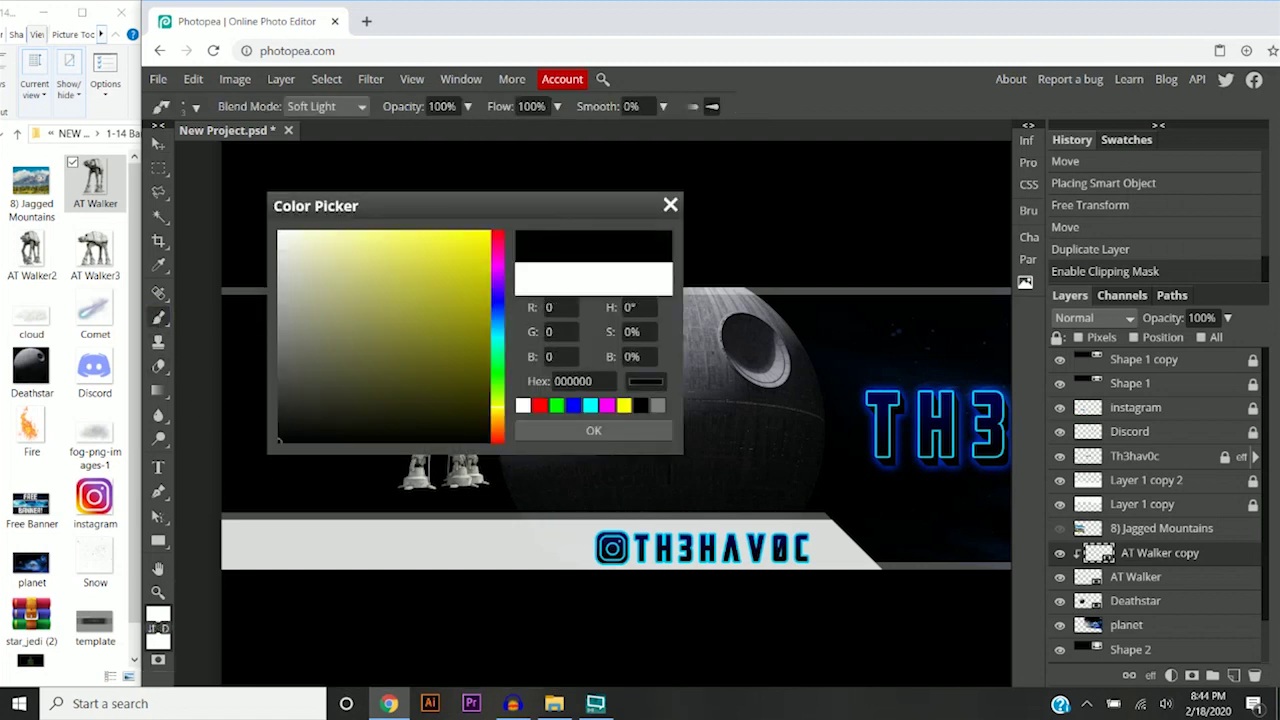
left_click(557, 429)
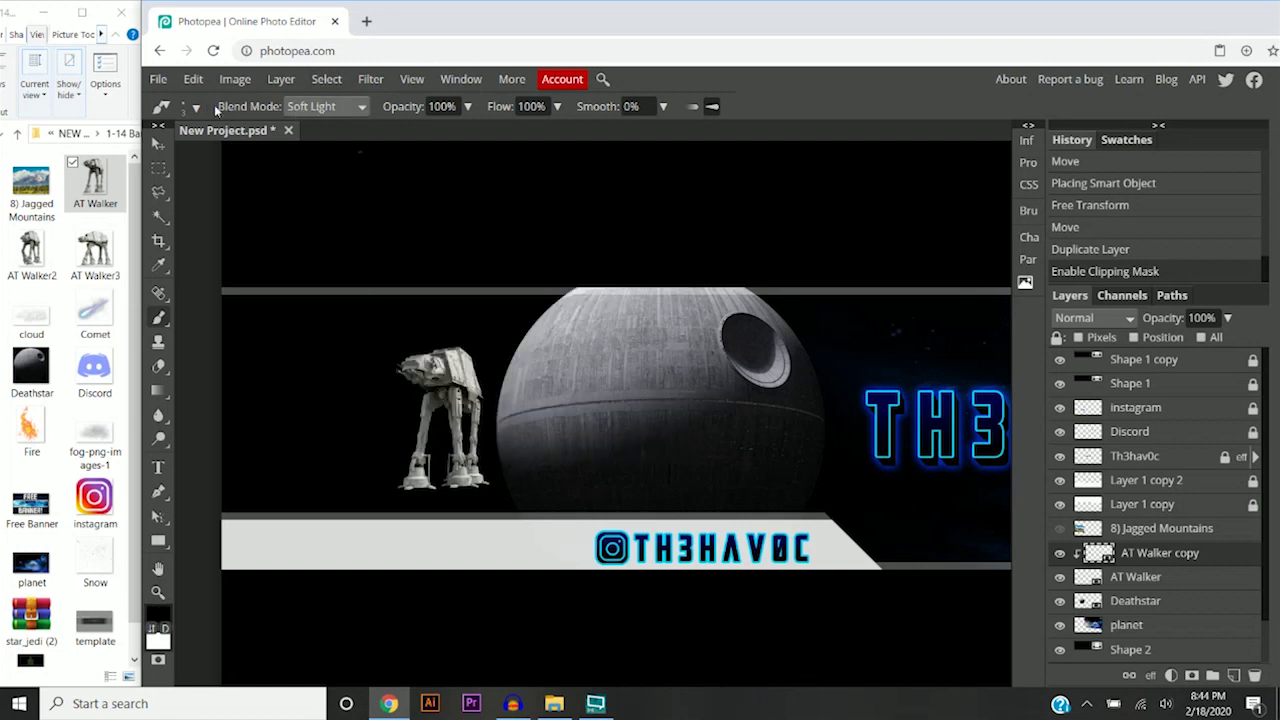
Give the brush a soft round tip with 0% hardness and enlarge it to about 379 px
left_click(186, 106)
left_click_drag(205, 155, 245, 157)
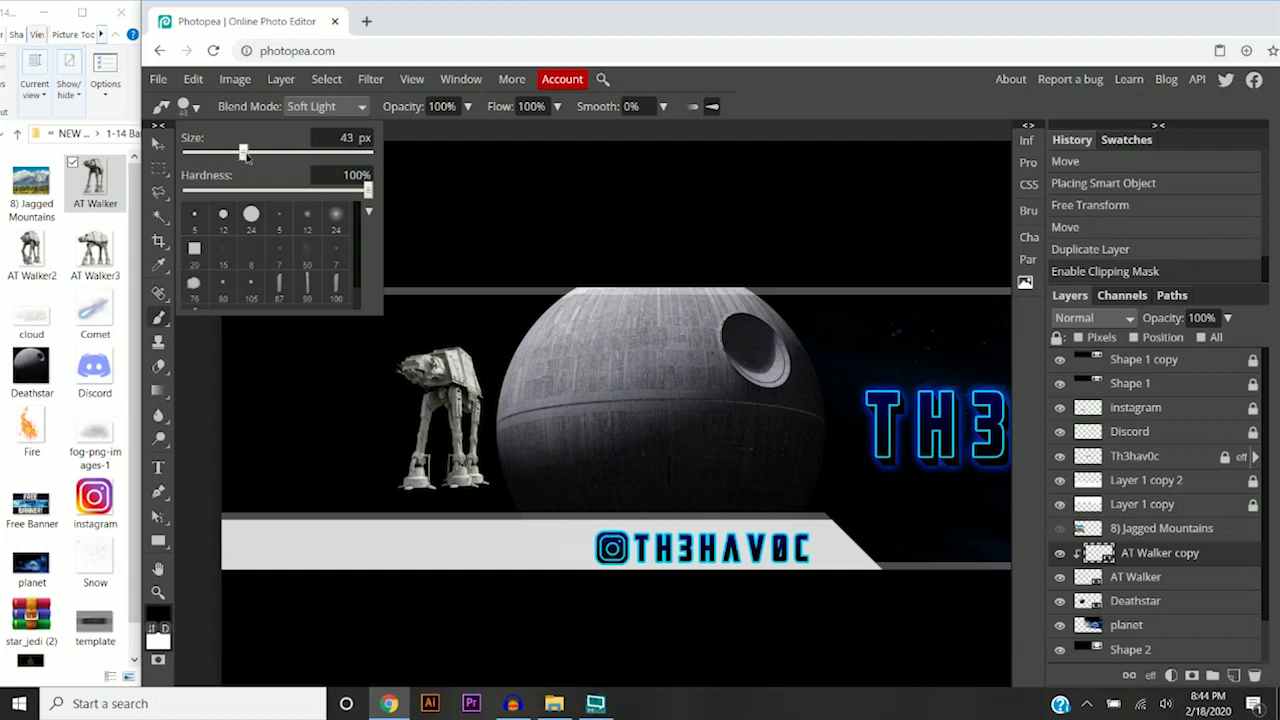
left_click(336, 216)
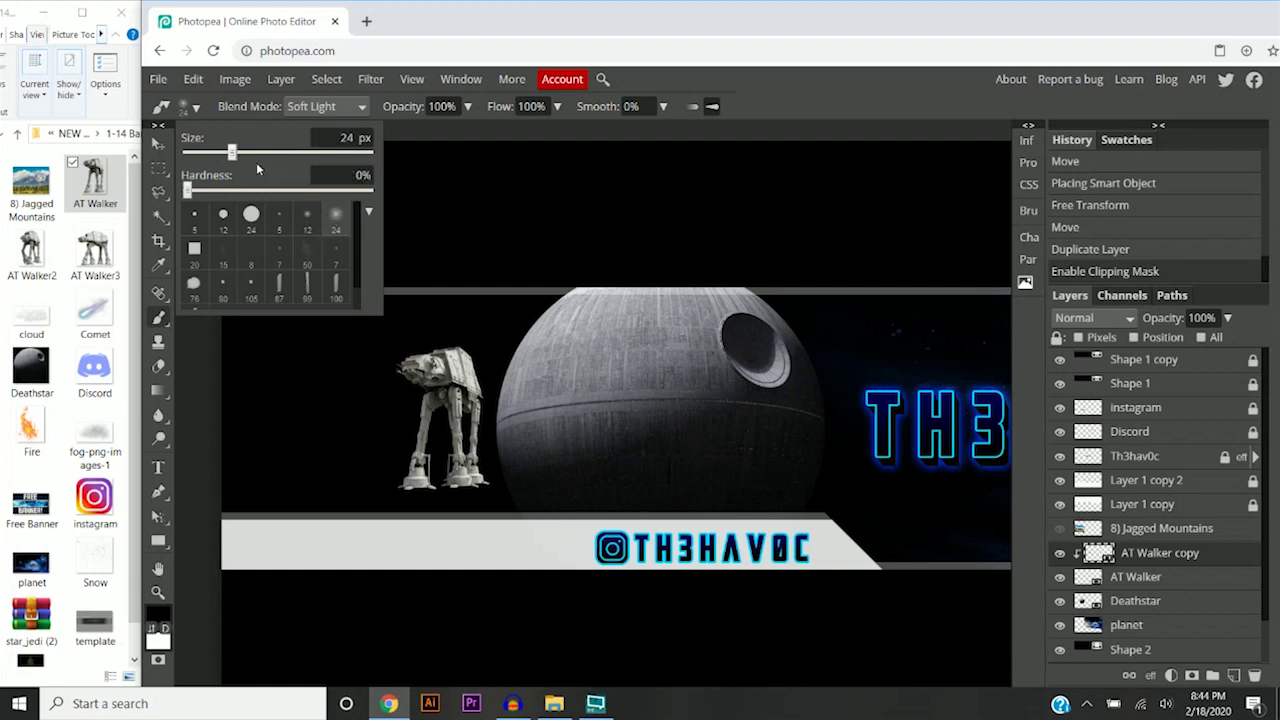
left_click_drag(233, 153, 263, 152)
key("bracketright")
key("bracketright")
key("bracketright")
key("bracketright")
key("bracketright")
key("bracketright")
key("bracketright")
key("bracketright")
key("bracketright")
key("bracketright")
key("bracketright")
key("bracketright")
key("bracketright")
key("bracketright")
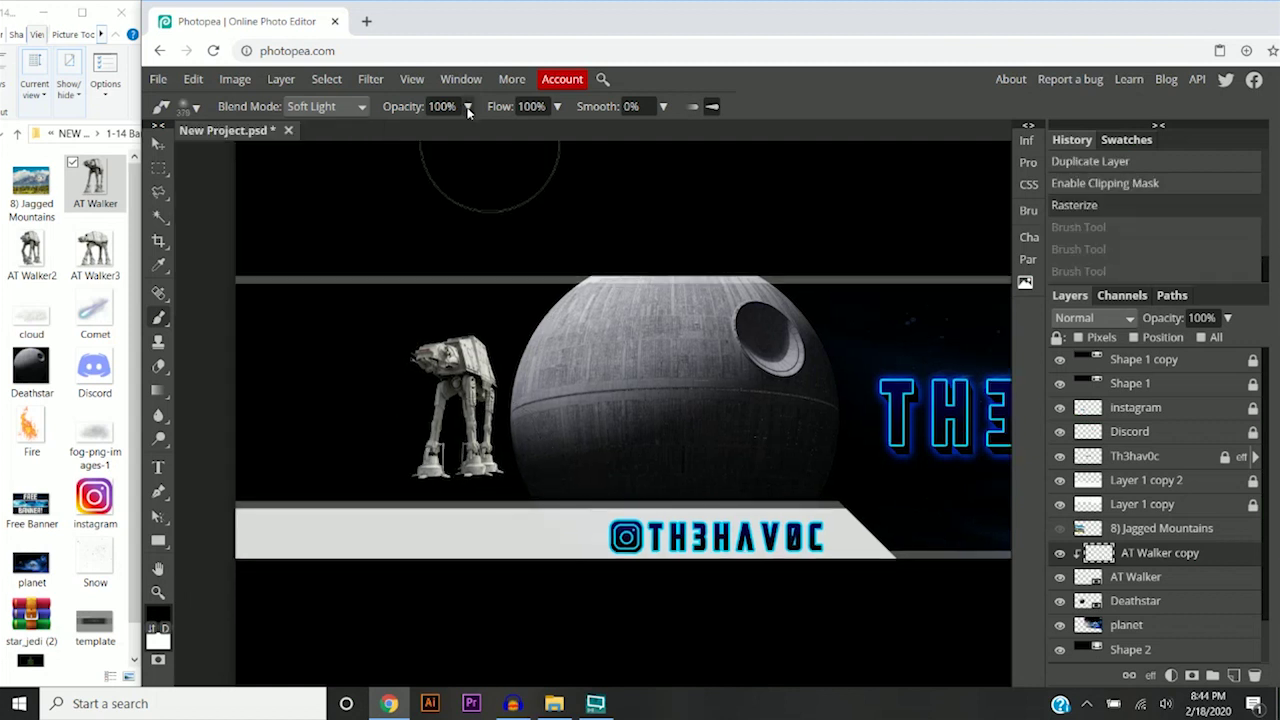
Shade the AT Walker copy around the legs with black at 26% brush opacity, and compare the walker with that layer hidden and shown
left_click_drag(468, 111, 409, 134)
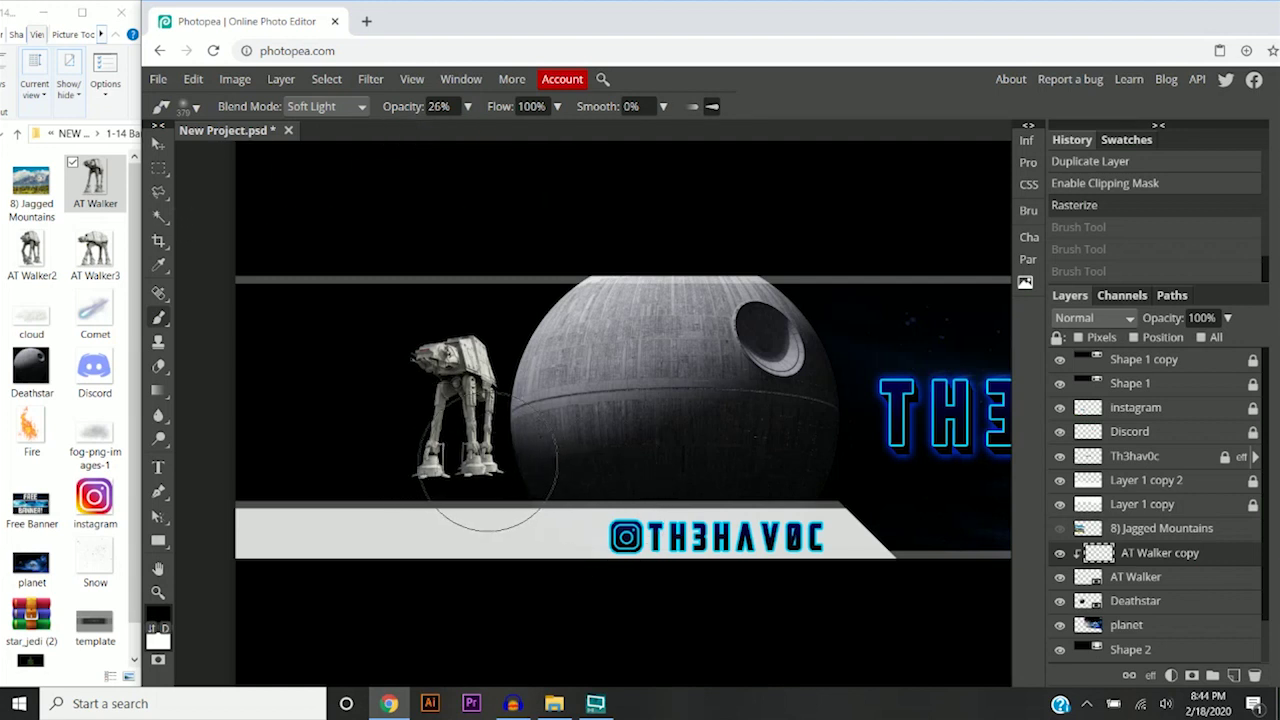
mouse_move(475, 483)
left_mouse_down()
mouse_move(511, 444)
mouse_move(559, 440)
mouse_move(491, 528)
left_mouse_up()
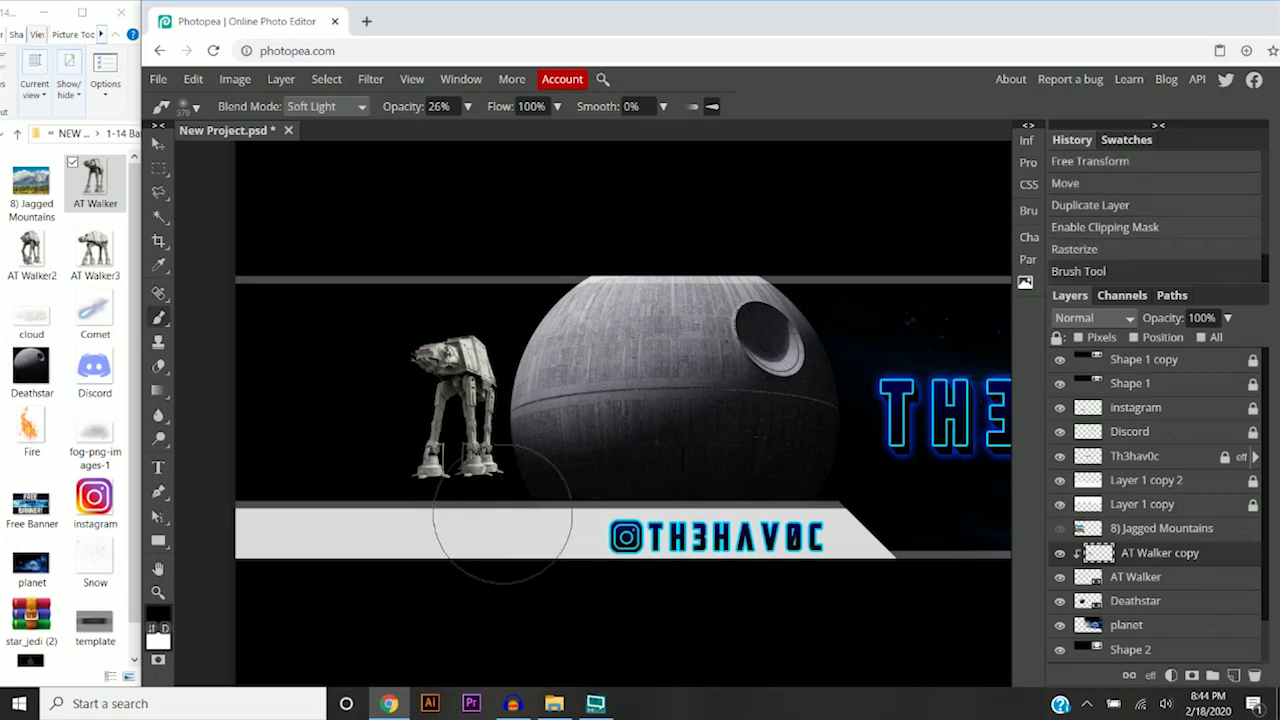
mouse_move(573, 482)
left_mouse_down()
mouse_move(471, 514)
mouse_move(514, 528)
mouse_move(486, 528)
mouse_move(480, 543)
mouse_move(657, 531)
left_mouse_up()
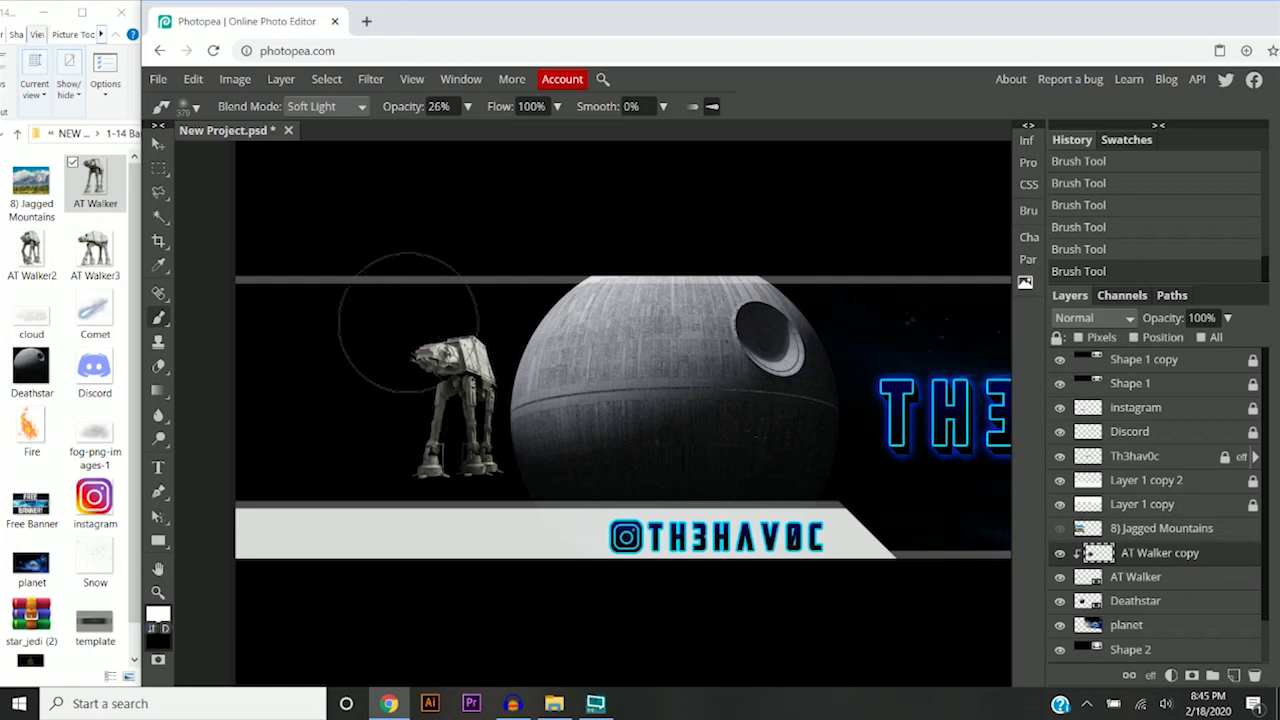
key("x")
key("v")
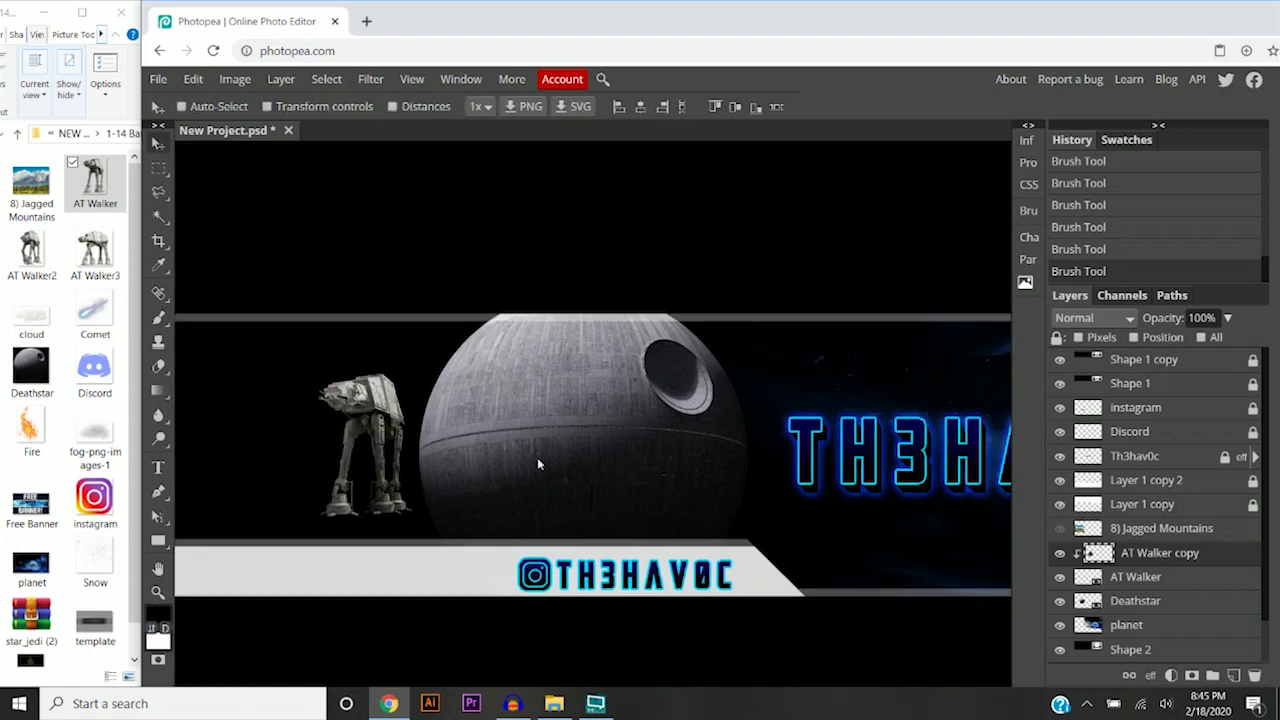
left_click(1060, 556)
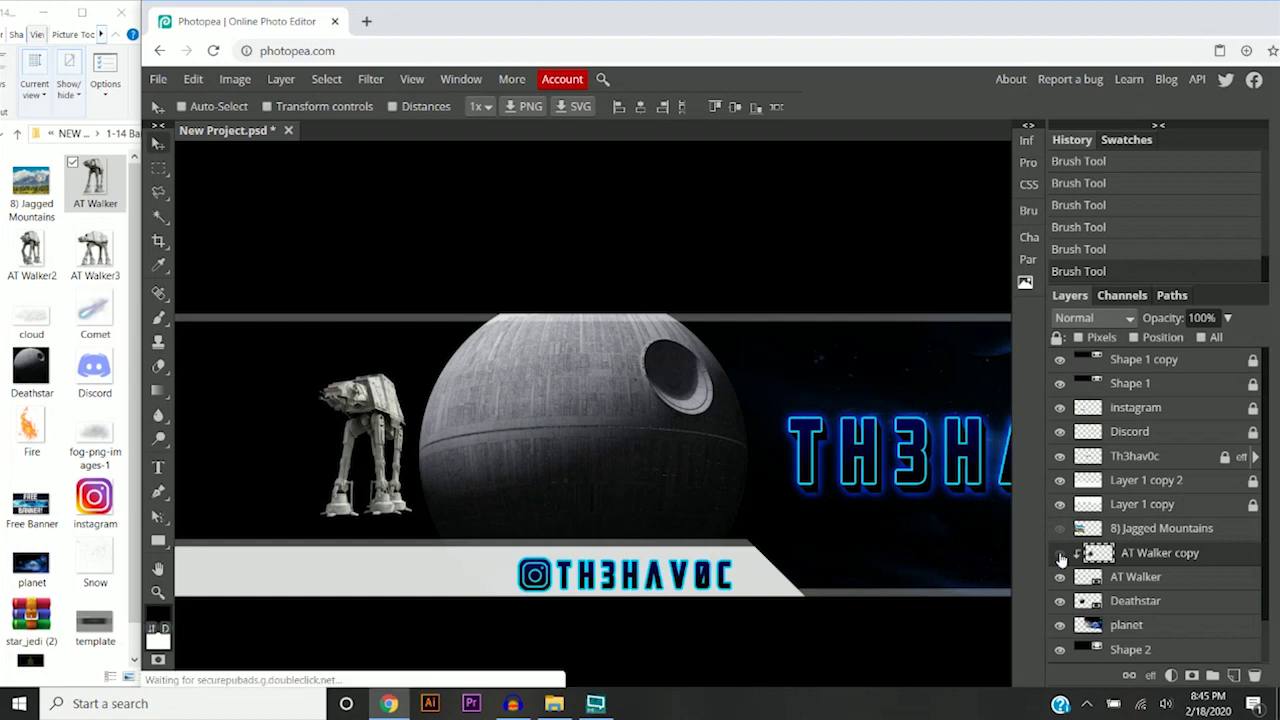
left_click(1060, 556)
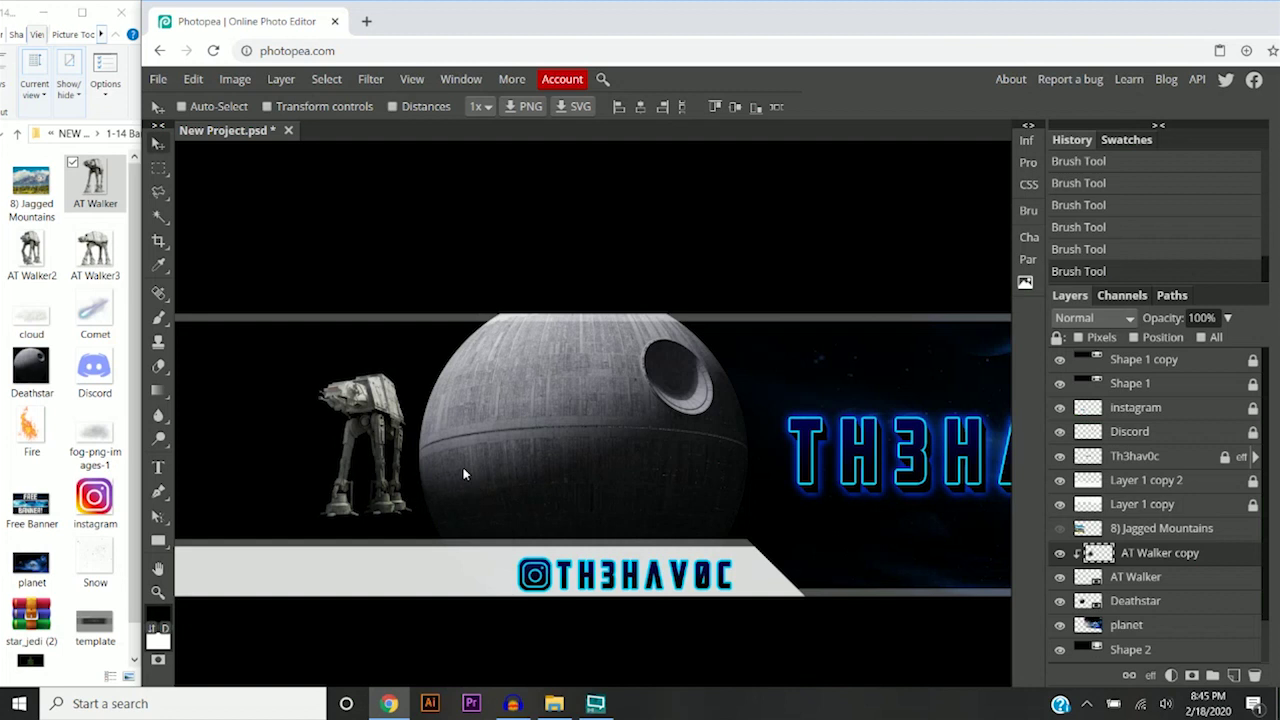
Merge the AT Walker copy with the original AT Walker layer and nudge the merged walker slightly beside the Deathstar
left_click(1144, 585)
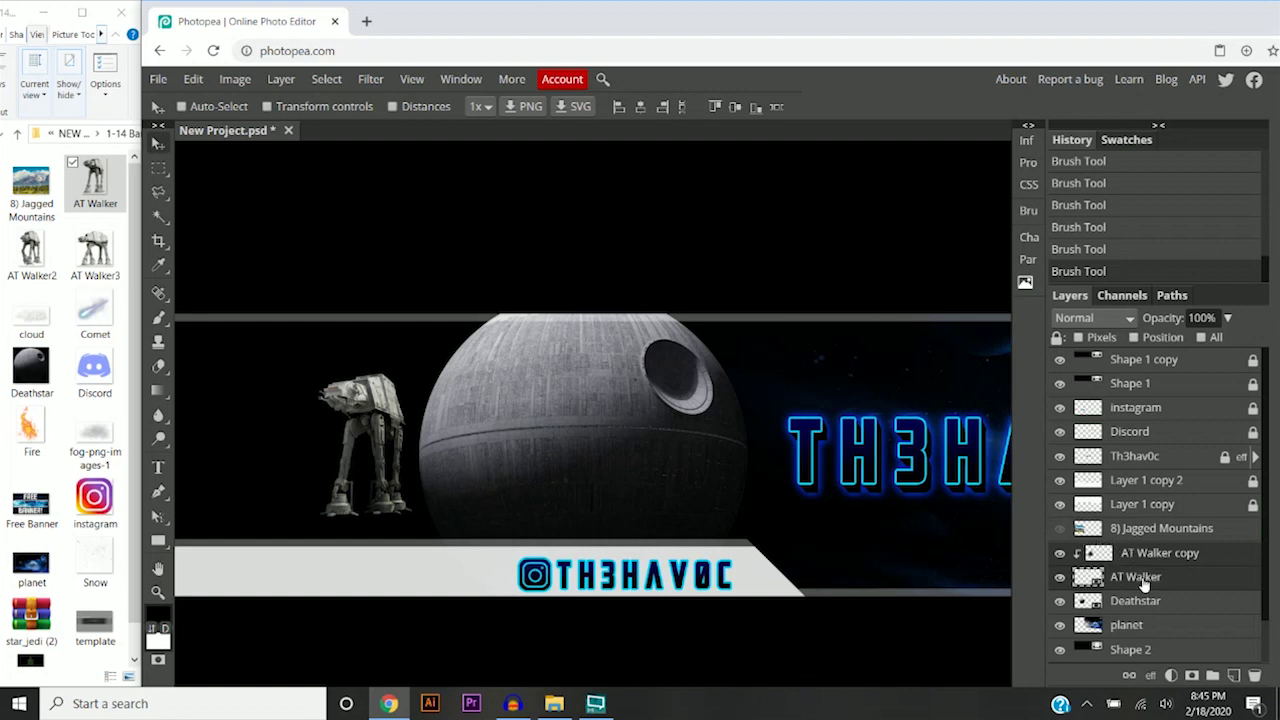
right_click(1160, 562)
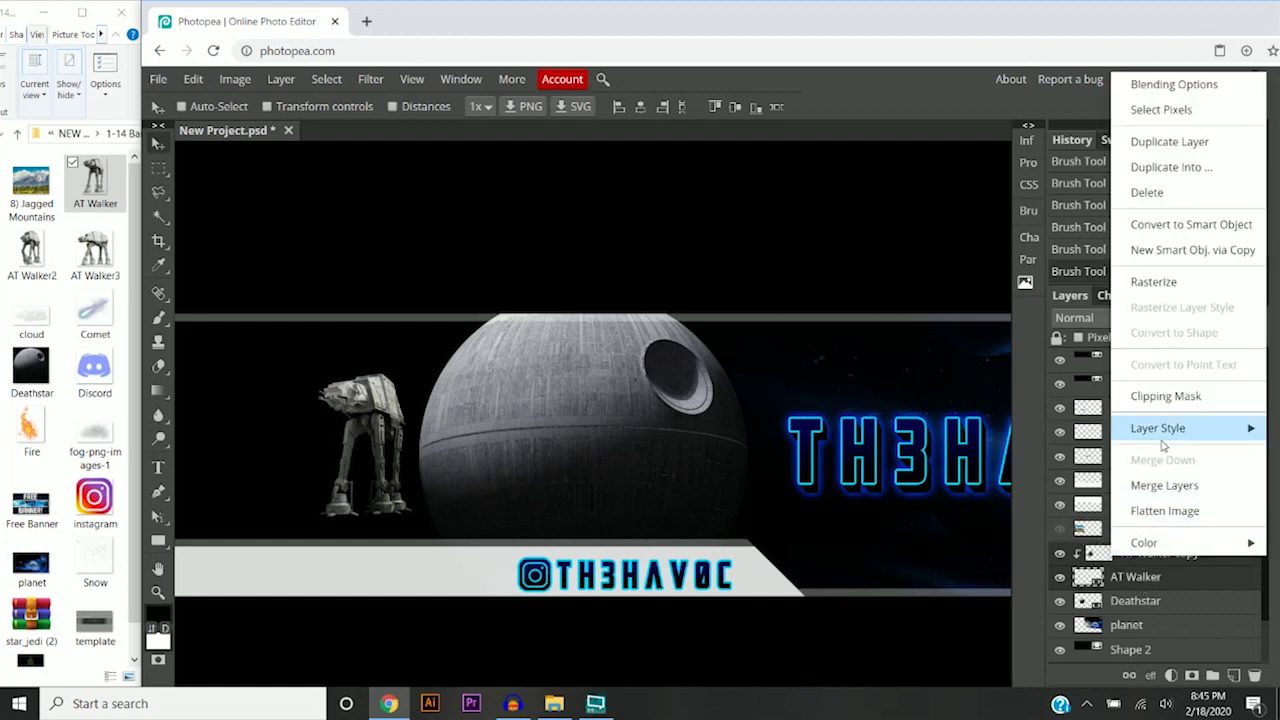
left_click(1164, 485)
mouse_move(372, 405)
left_mouse_down()
mouse_move(450, 400)
mouse_move(358, 410)
mouse_move(375, 402)
left_mouse_up()
scroll(562, 442, "down", 2)
mouse_move(562, 442)
left_mouse_down()
mouse_move(554, 434)
mouse_move(562, 442)
left_mouse_up()
Add an Outer Glow to the Deathstar layer with a spread of 4% and a size of 130 px
right_click(1122, 582)
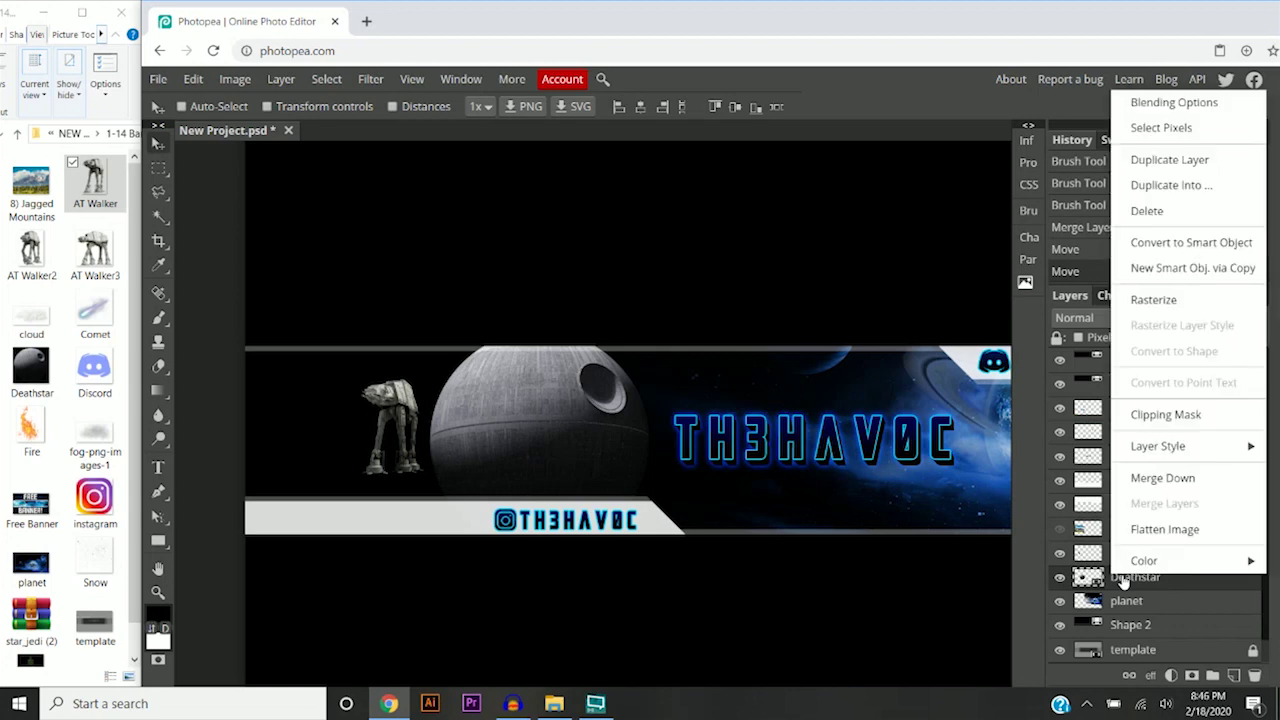
left_click(1160, 102)
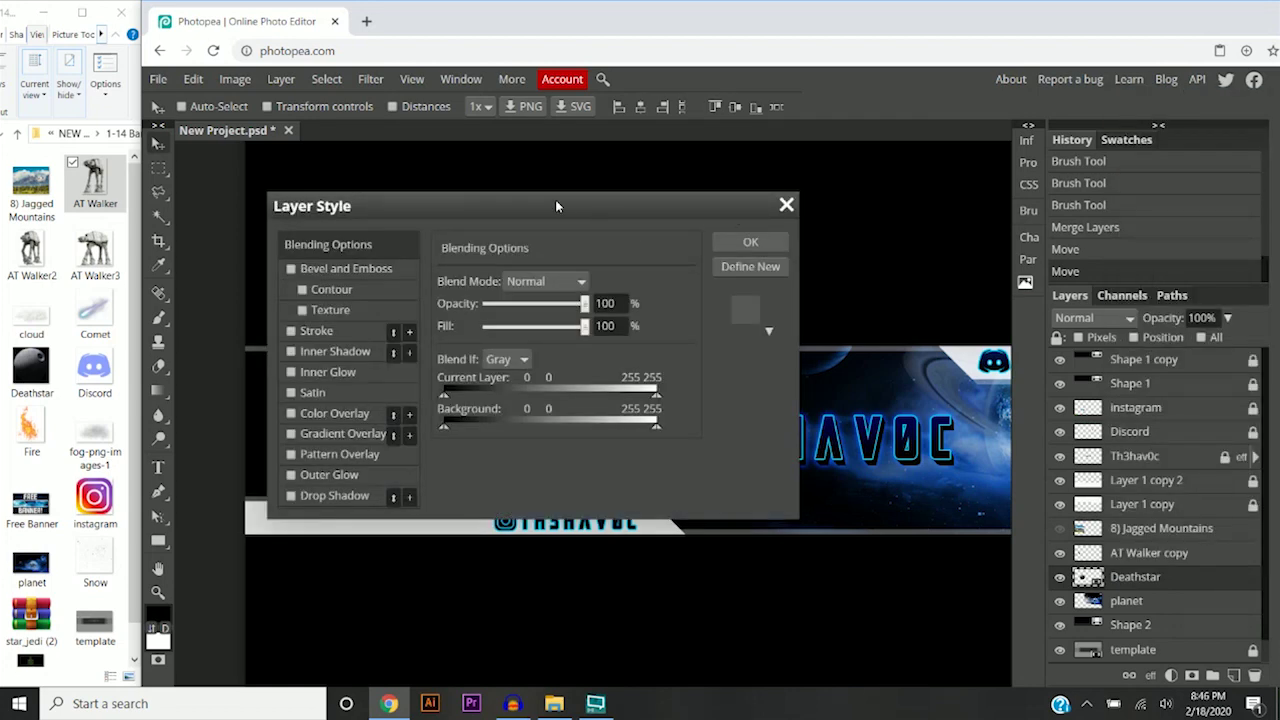
left_click_drag(557, 206, 1066, 188)
left_click(800, 457)
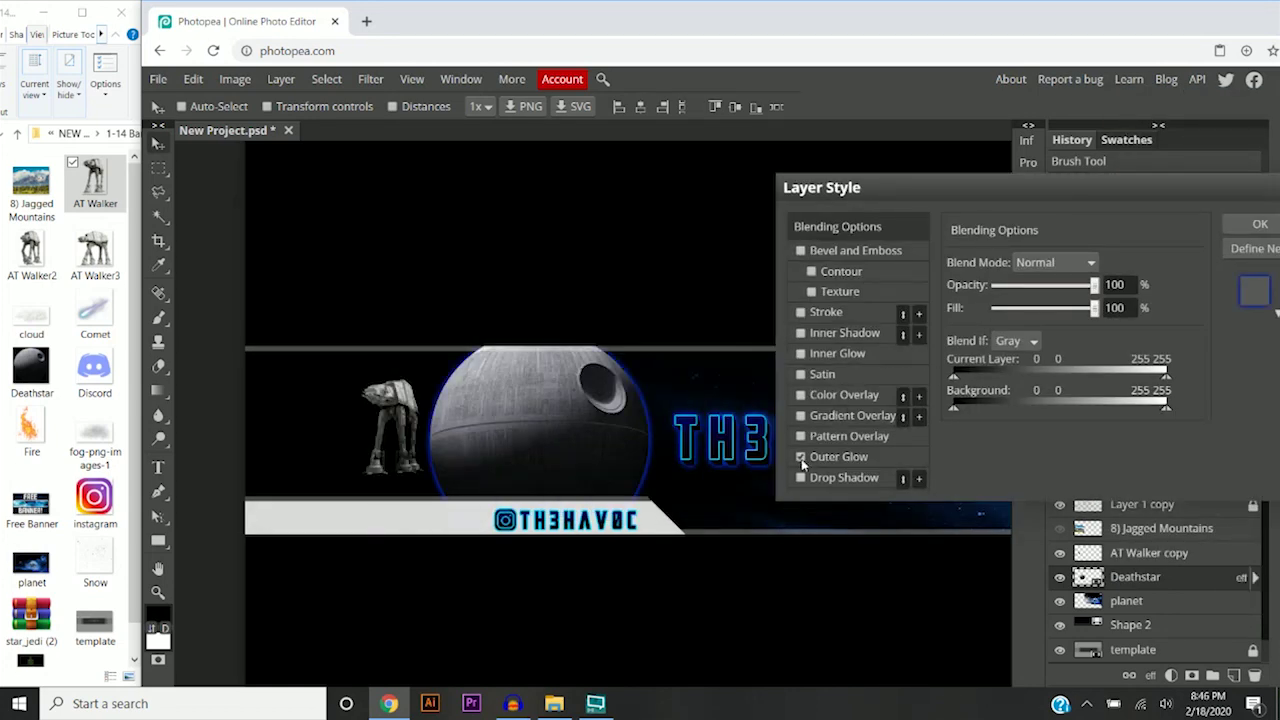
left_click(834, 457)
left_click(1112, 384)
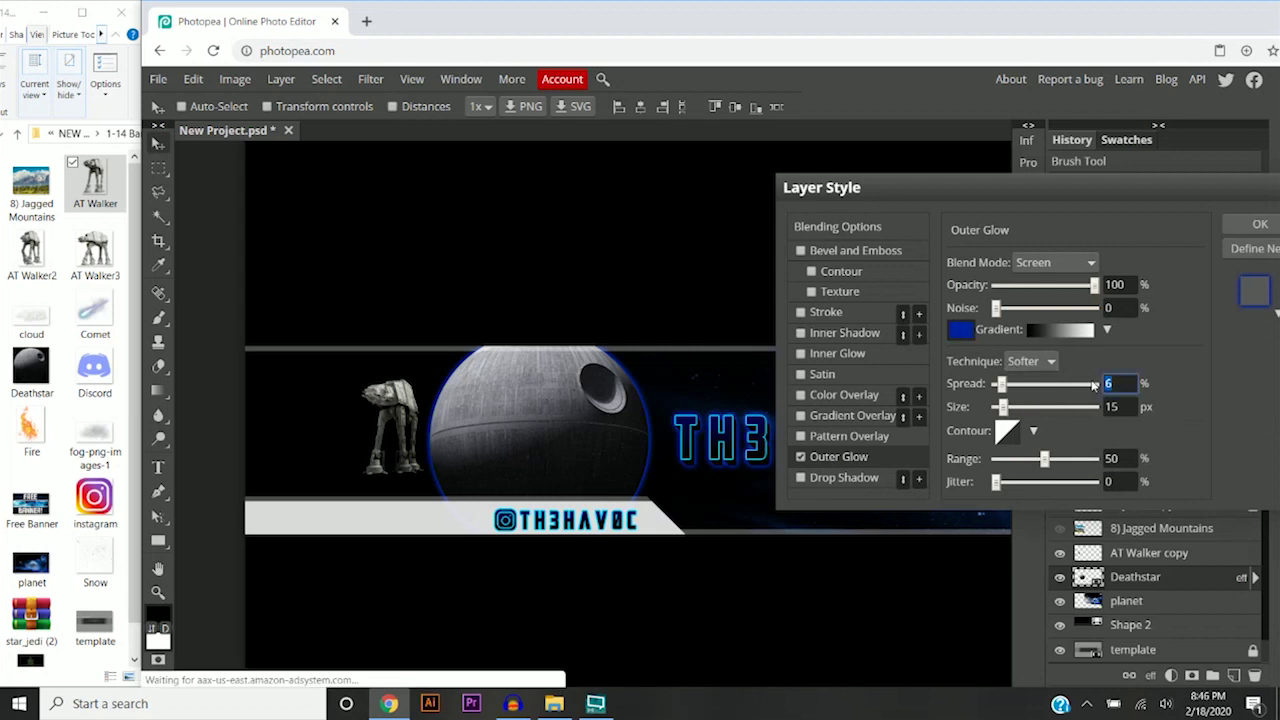
type("4")
key("Tab")
type("130")
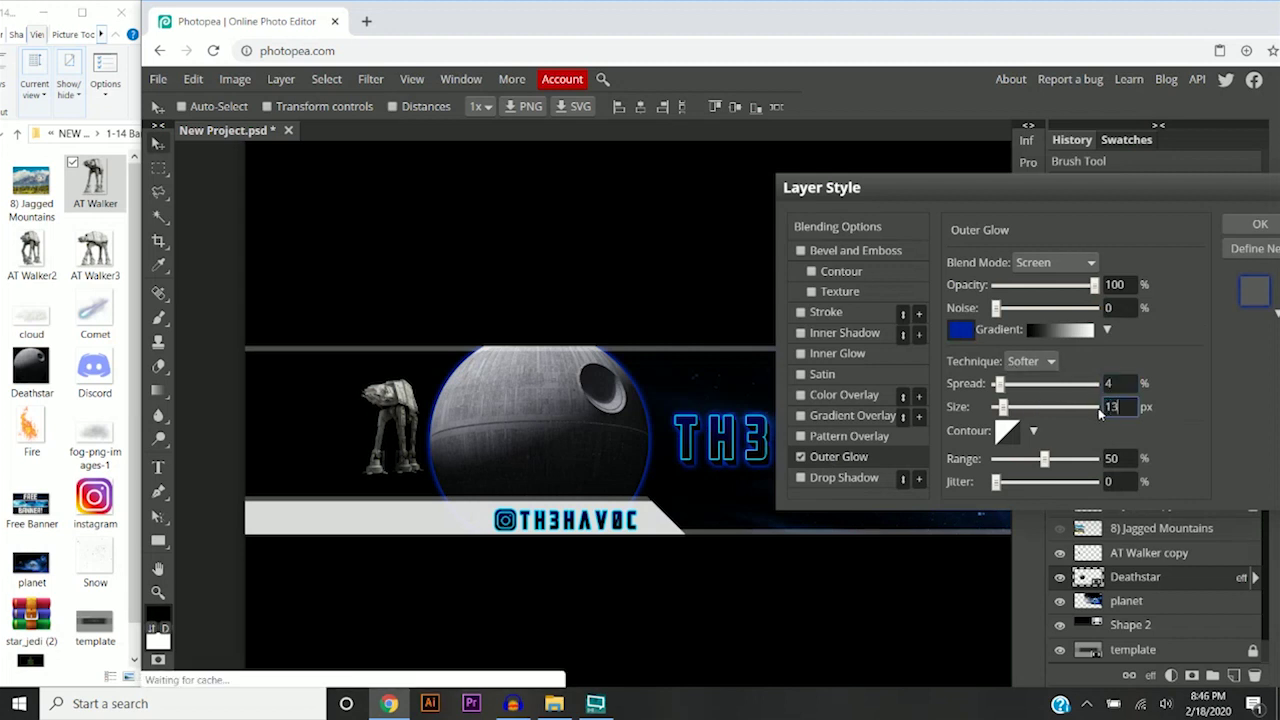
Change the colour of the Deathstar's outer glow to white
left_click(966, 331)
left_click(362, 267)
left_click(283, 234)
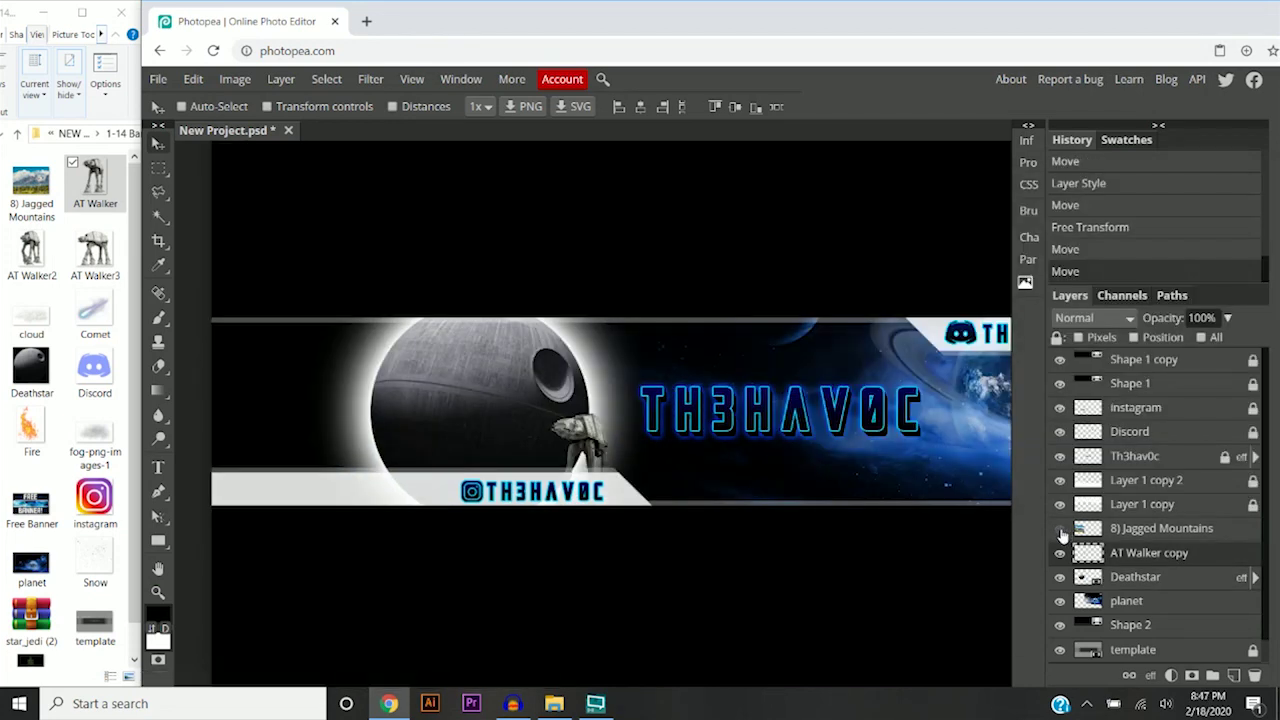
Show the 8) Jagged Mountains layer and softly erase its sky around the Deathstar at 29% eraser opacity
left_click(1060, 529)
scroll(547, 404, "left", 2)
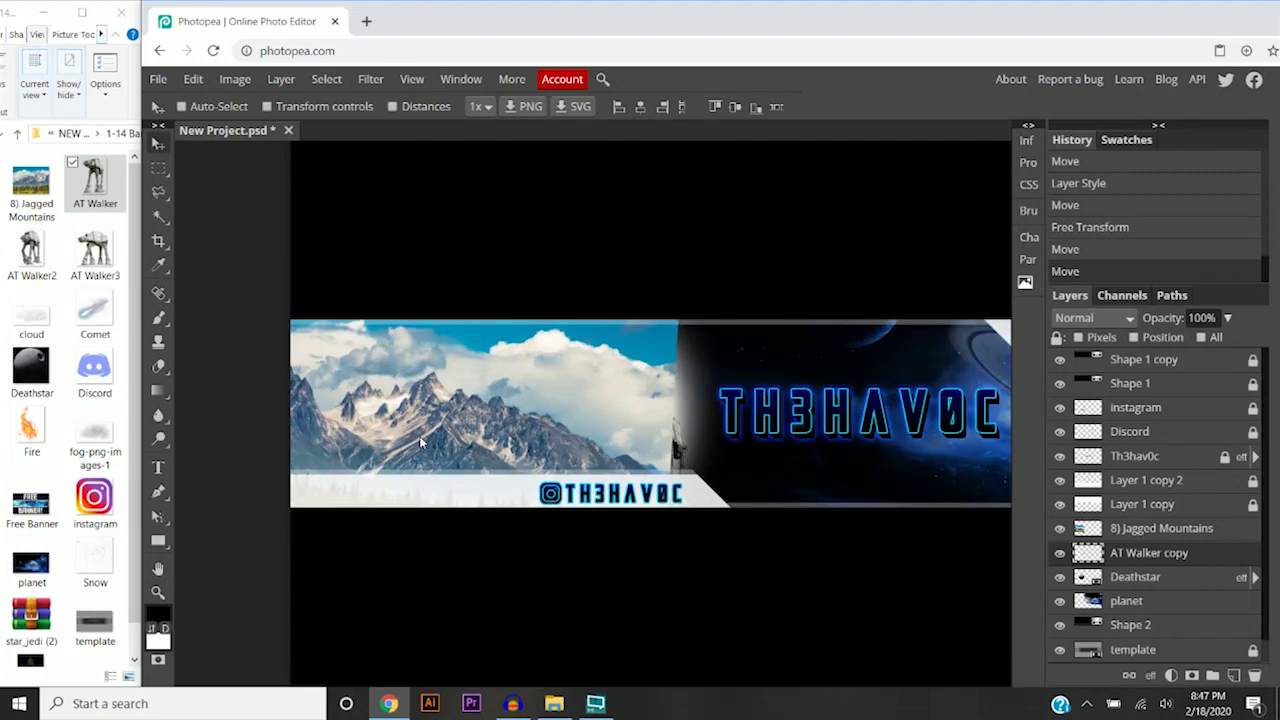
left_click(1115, 528)
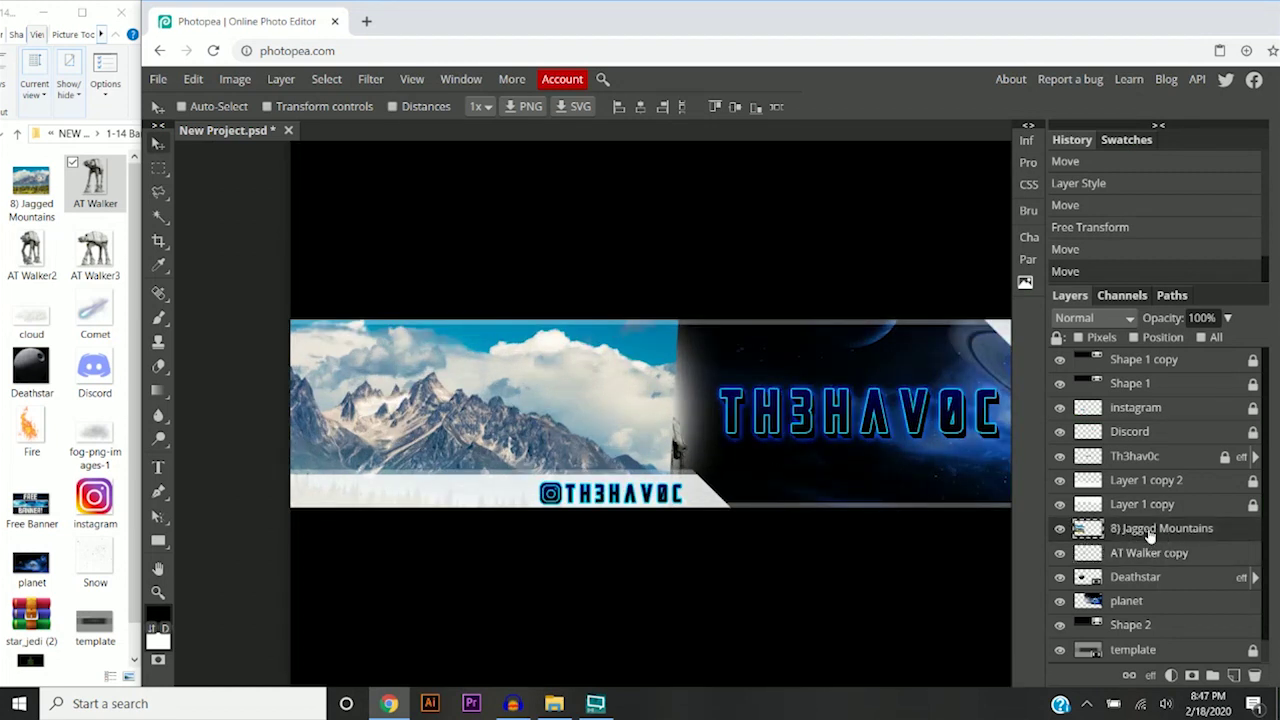
left_click(158, 366)
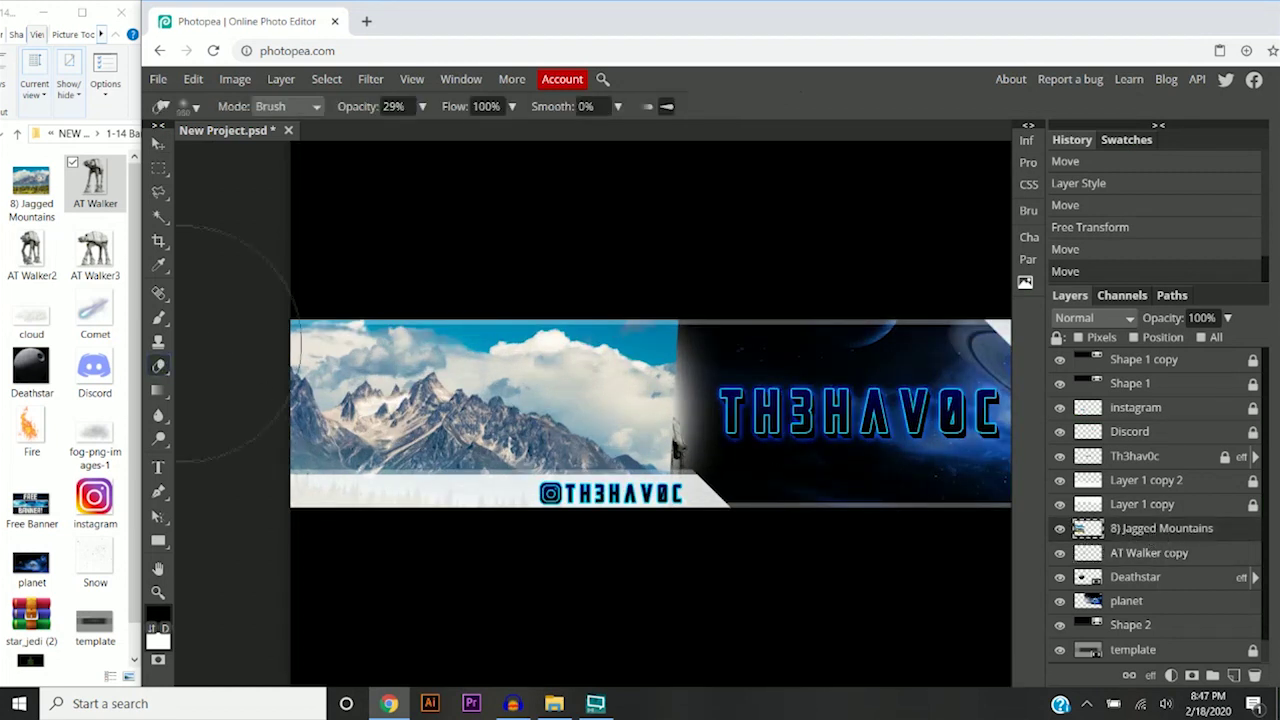
left_click(600, 300)
scroll(600, 300, "up", 1)
left_click_drag(600, 300, 614, 314)
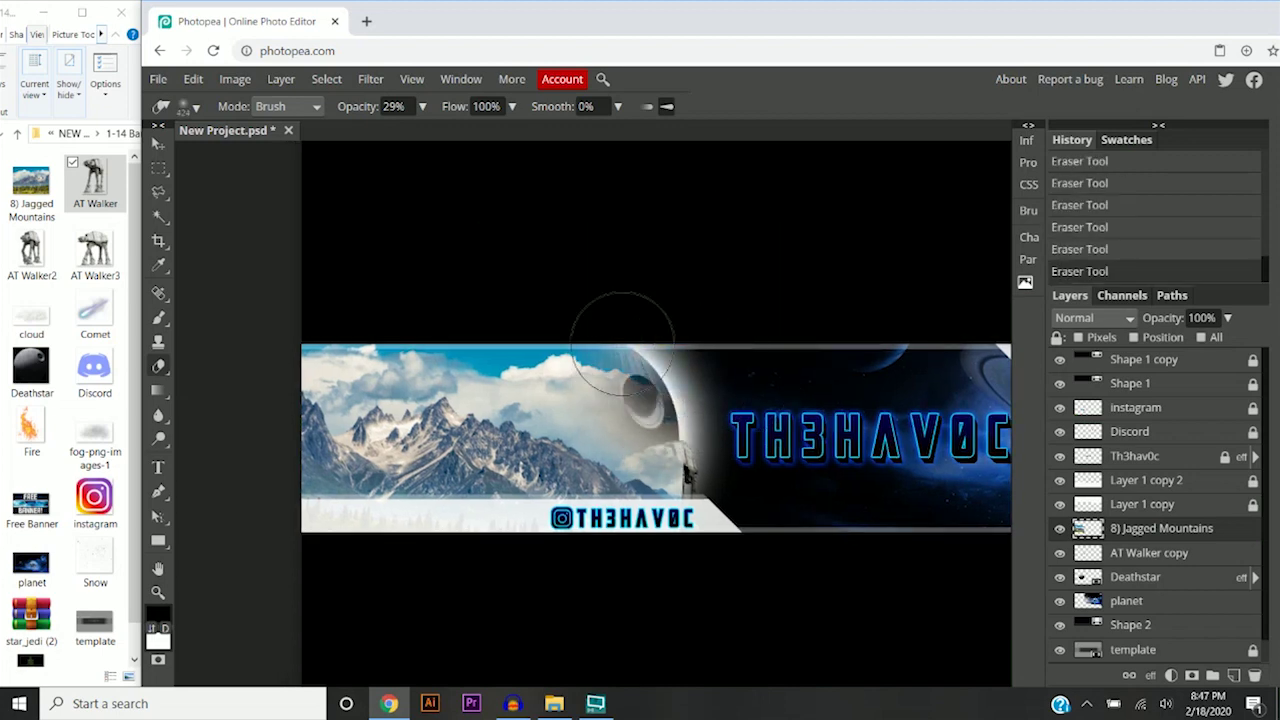
left_click(614, 320)
scroll(622, 330, "up", 2)
scroll(450, 265, "down", 1)
scroll(543, 300, "down", 1)
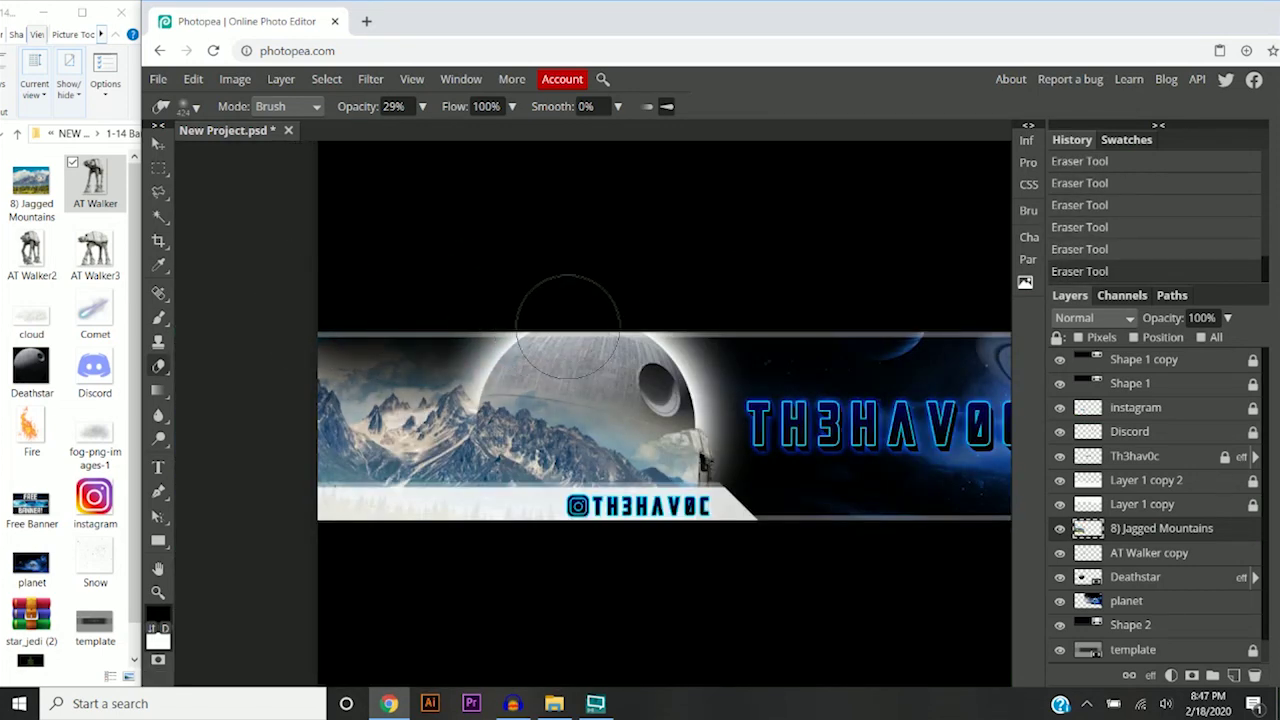
scroll(560, 320, "up", 3)
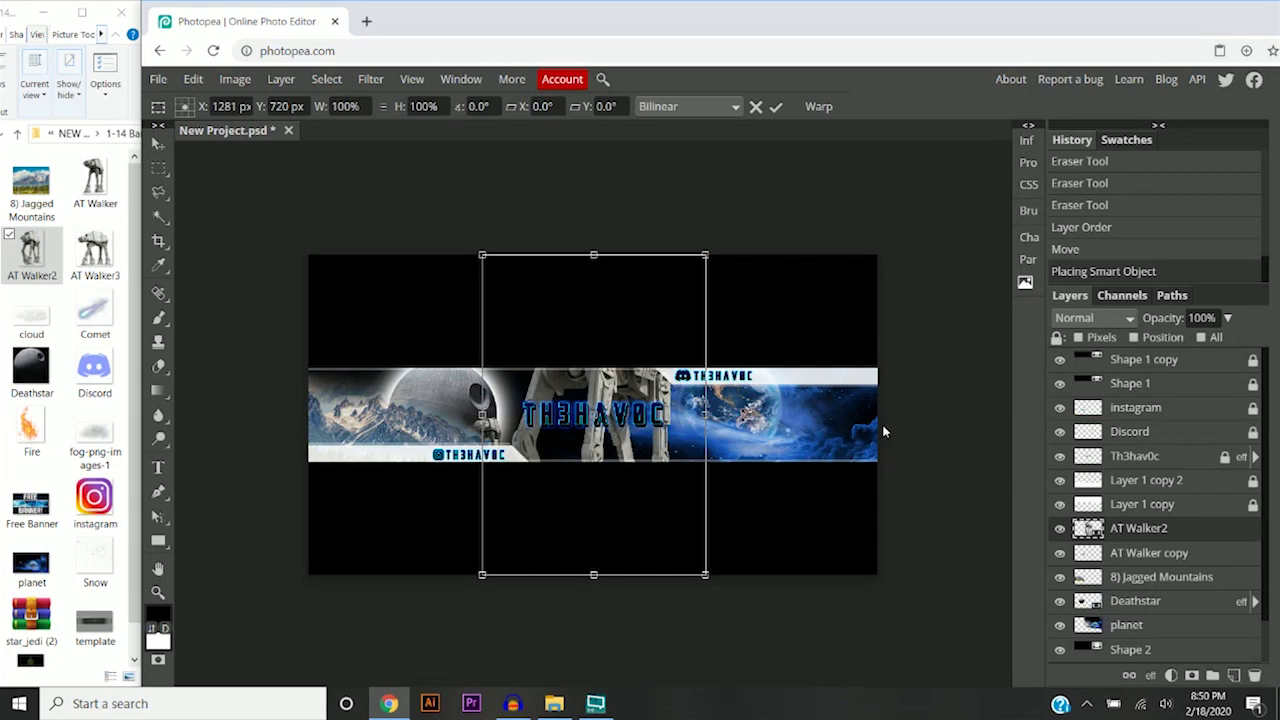
Move the placed AT Walker2 image over the banner's right end, to about X 2331 px and Y 1114 px
scroll(884, 432, "up", 2)
left_click_drag(461, 368, 806, 494)
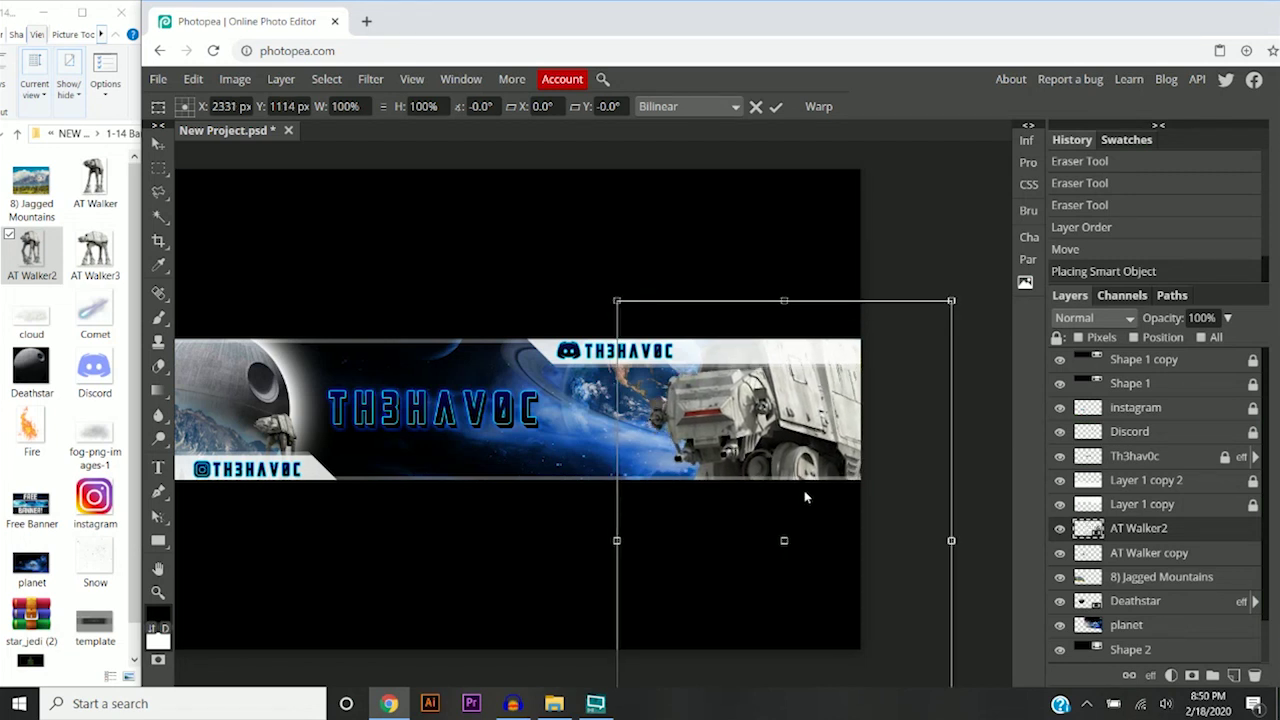
scroll(834, 422, "down", 2)
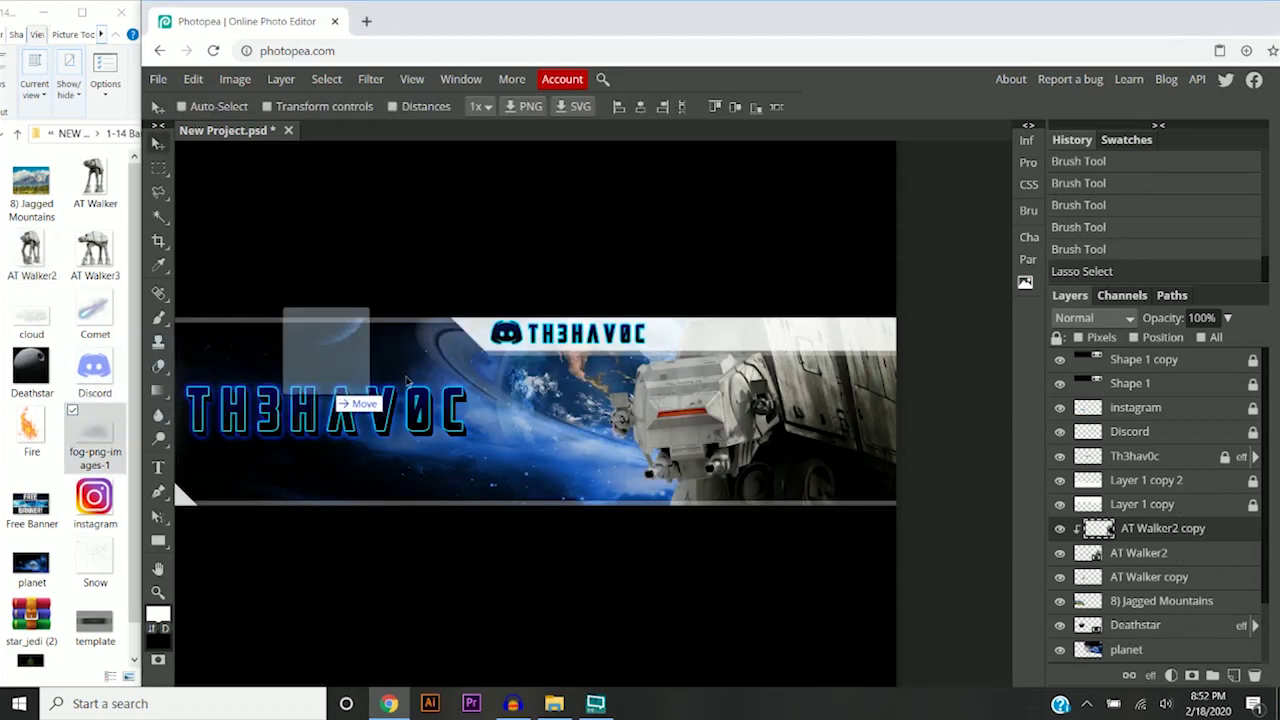
Place the fog-png-images-1 image, scale it to 39% and position it over the large walker at about X 2318 px, Y 820 px
left_click_drag(690, 436, 690, 436)
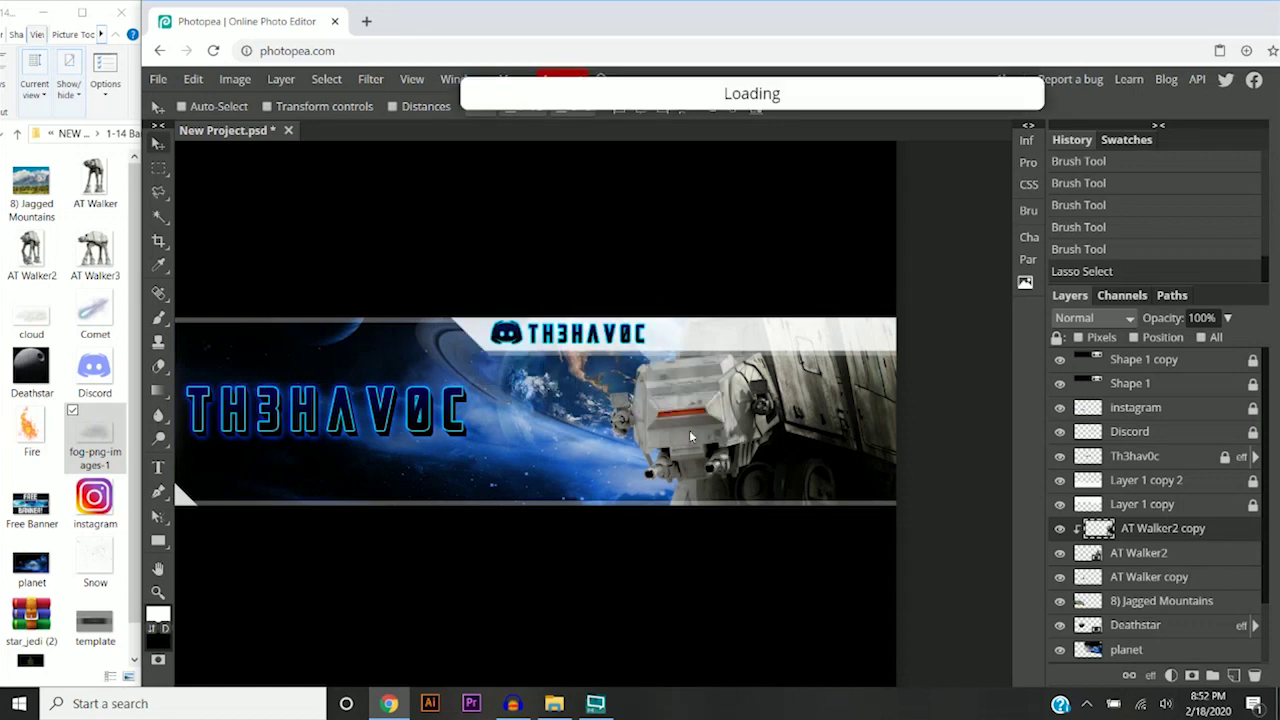
scroll(853, 420, "down", 3)
left_click_drag(877, 567, 535, 382)
left_click_drag(470, 334, 873, 449)
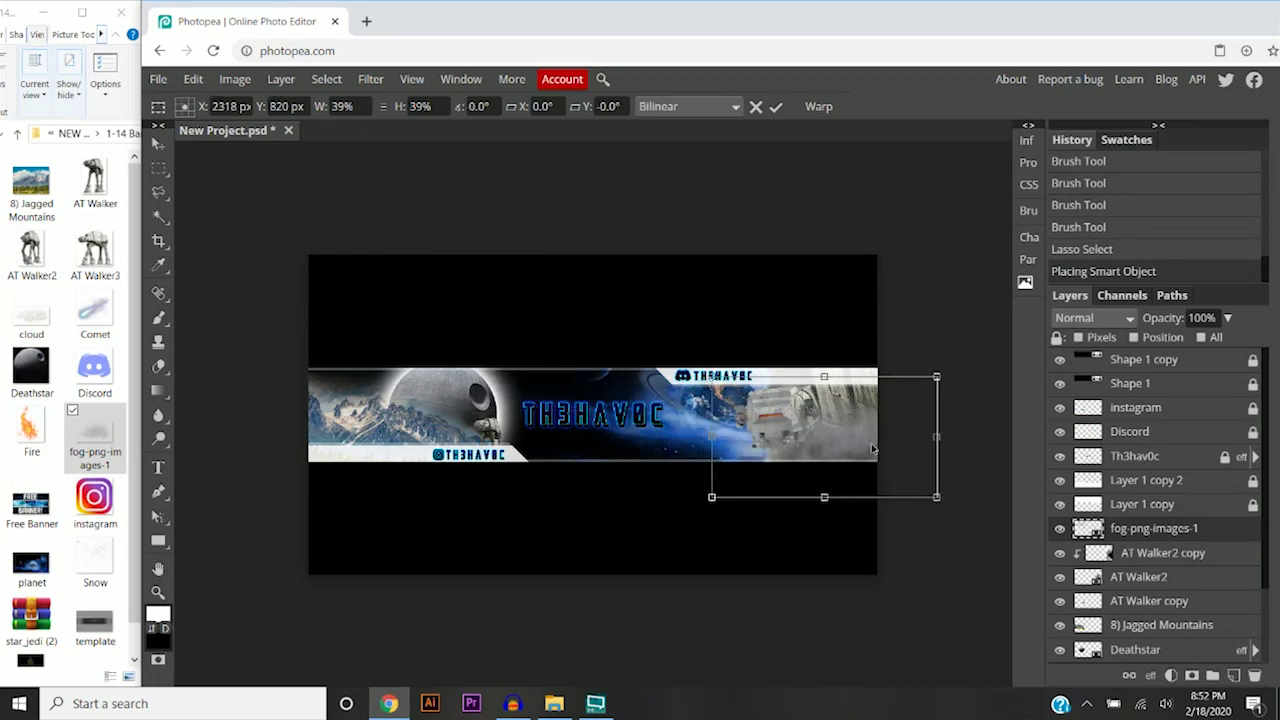
scroll(854, 438, "up", 3)
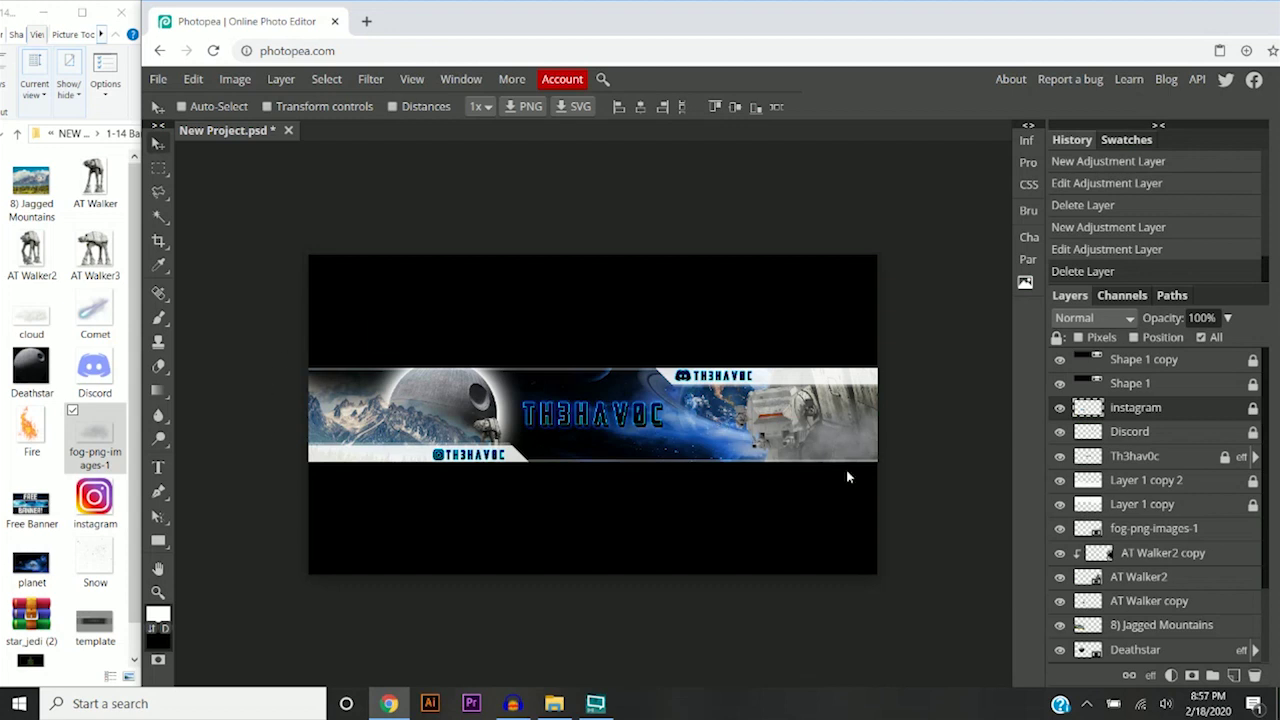
Add a Color Balance adjustment layer above the instagram layer and shift its shadows by raising blue and lowering green and red
left_click(281, 79)
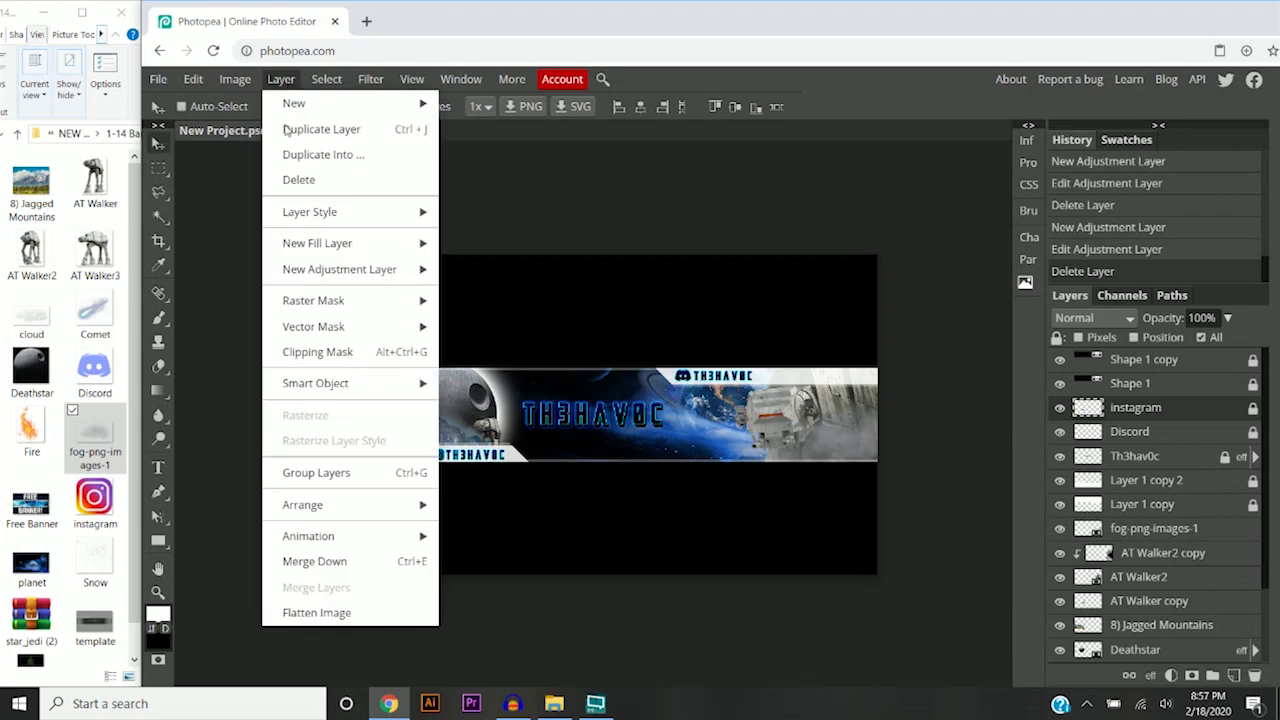
mouse_move(330, 269)
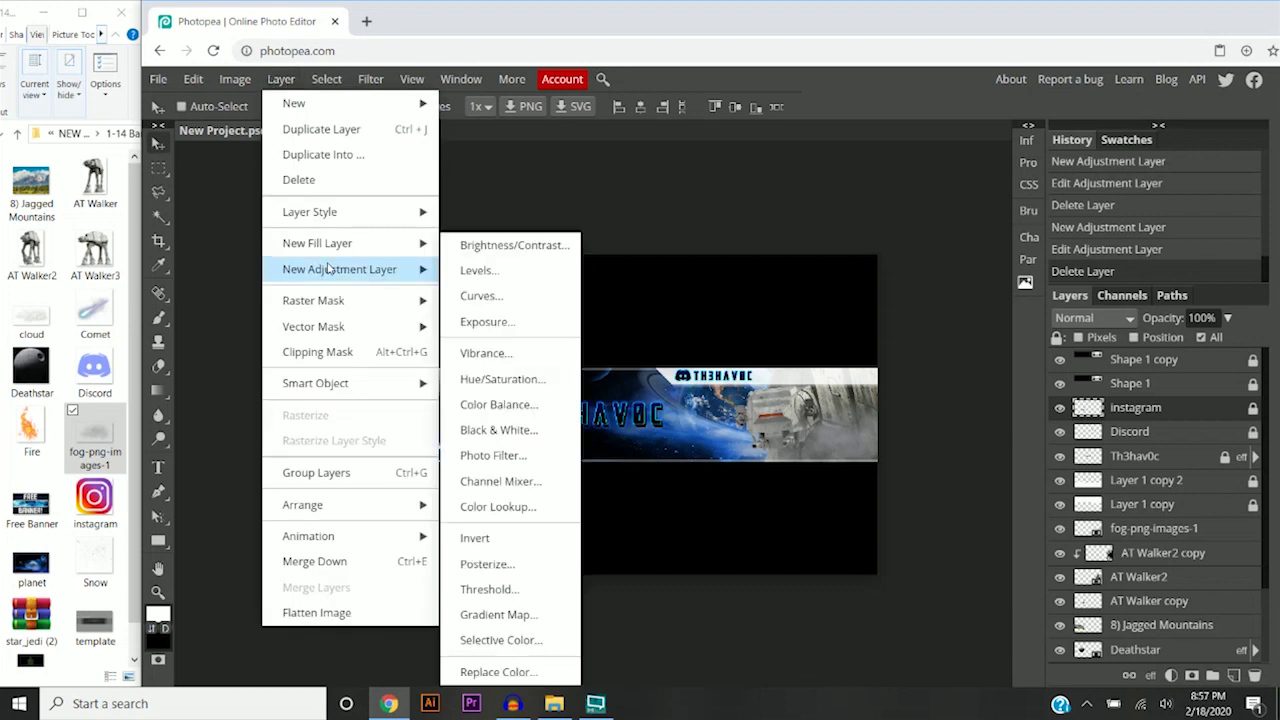
left_click(517, 404)
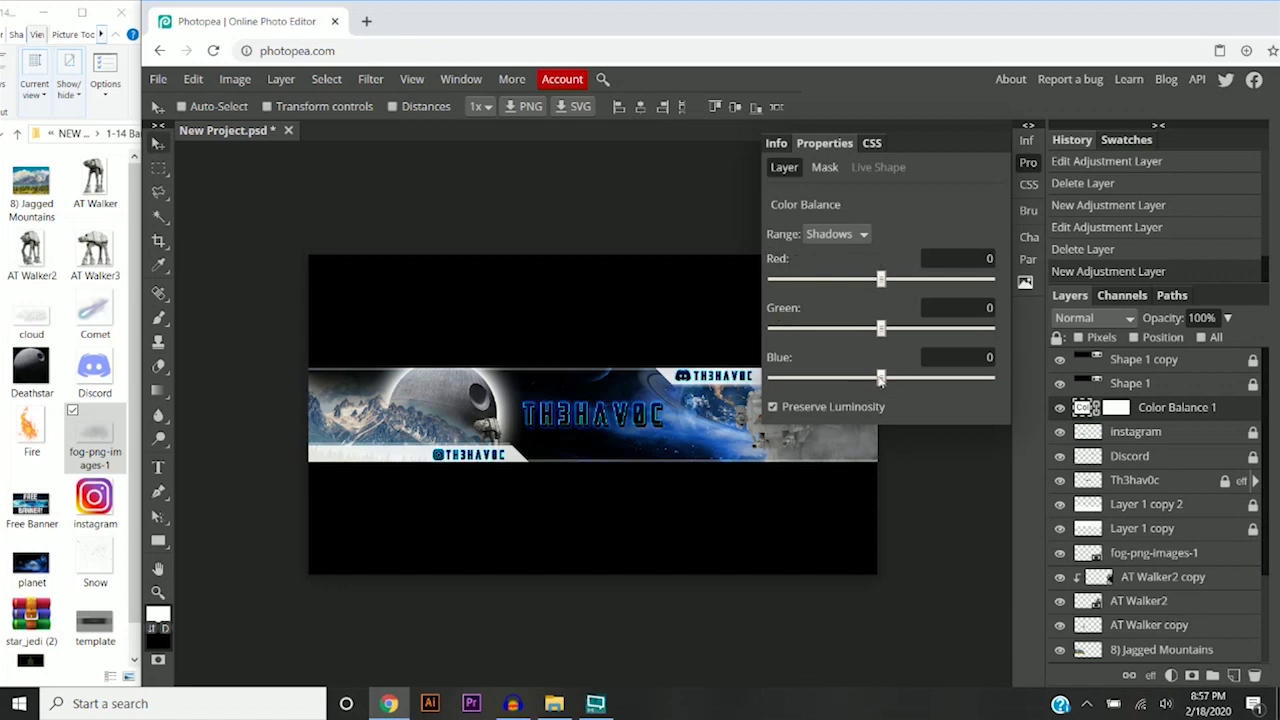
left_click_drag(899, 382, 905, 381)
left_click_drag(875, 328, 866, 328)
left_click_drag(880, 279, 860, 280)
Set the Color Balance midtones to red -19, green -19 and blue 26
left_click(847, 235)
left_click(855, 284)
left_click_drag(881, 328, 860, 328)
left_click_drag(881, 378, 909, 378)
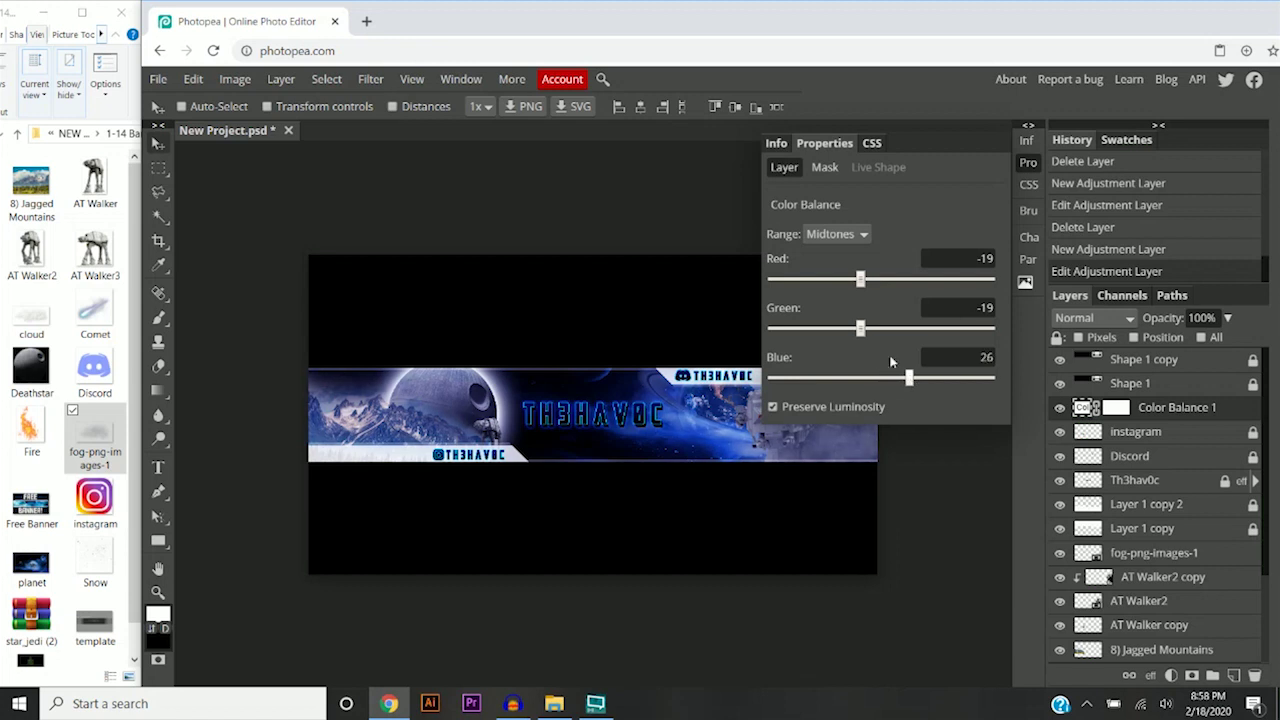
Raise the blue value of the highlights in the Color Balance adjustment
left_click(830, 236)
left_click(842, 310)
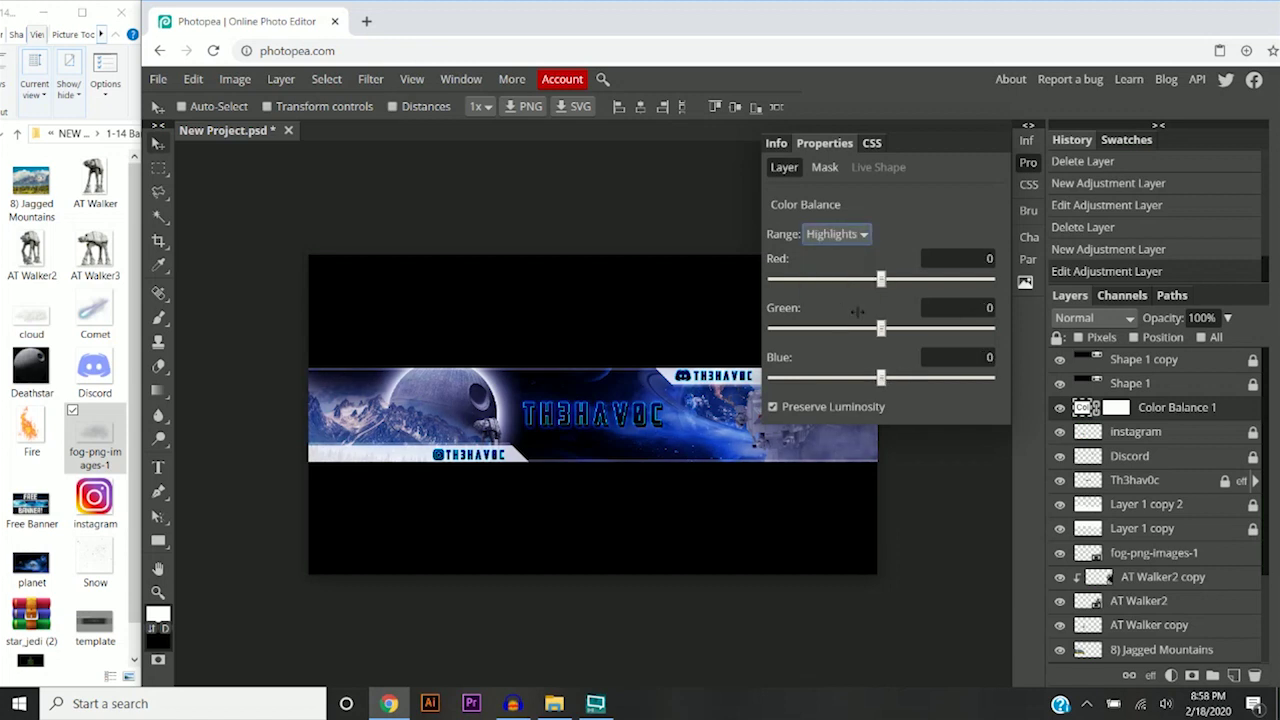
left_click_drag(880, 378, 924, 383)
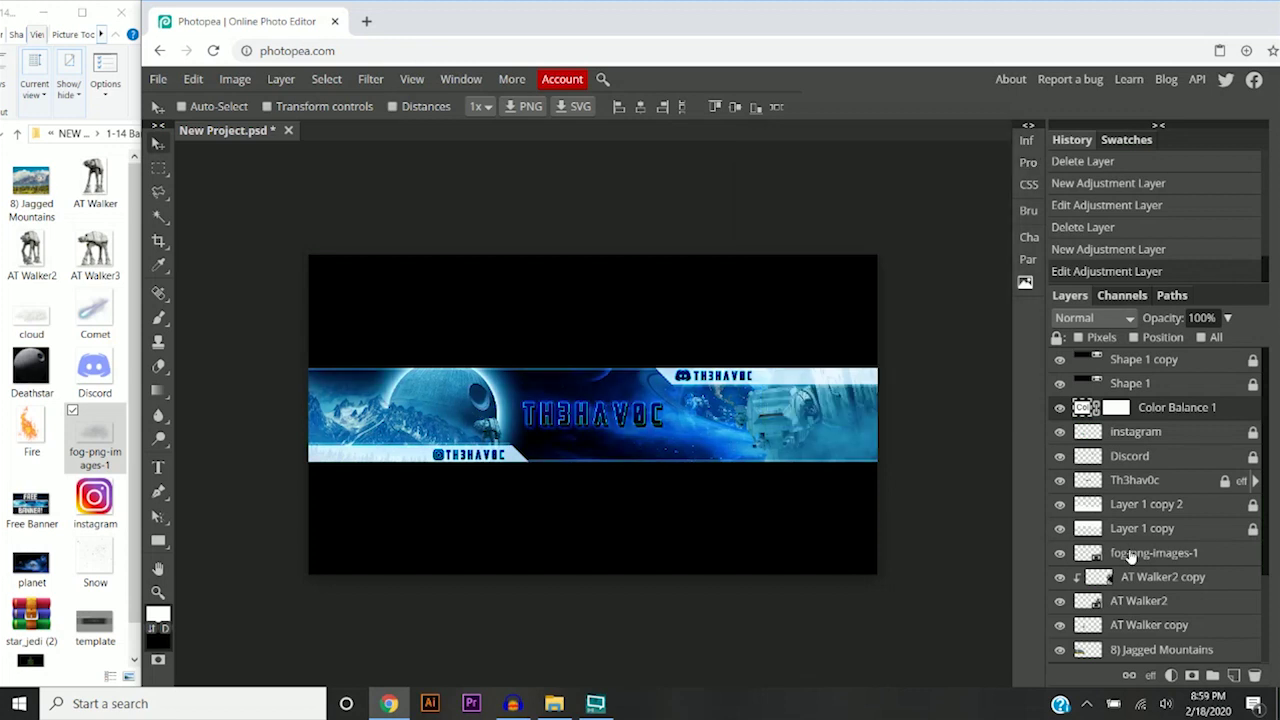
Apply a Brightness/Contrast adjustment with raised brightness to the fog-png-images-1 layer
left_click(1130, 556)
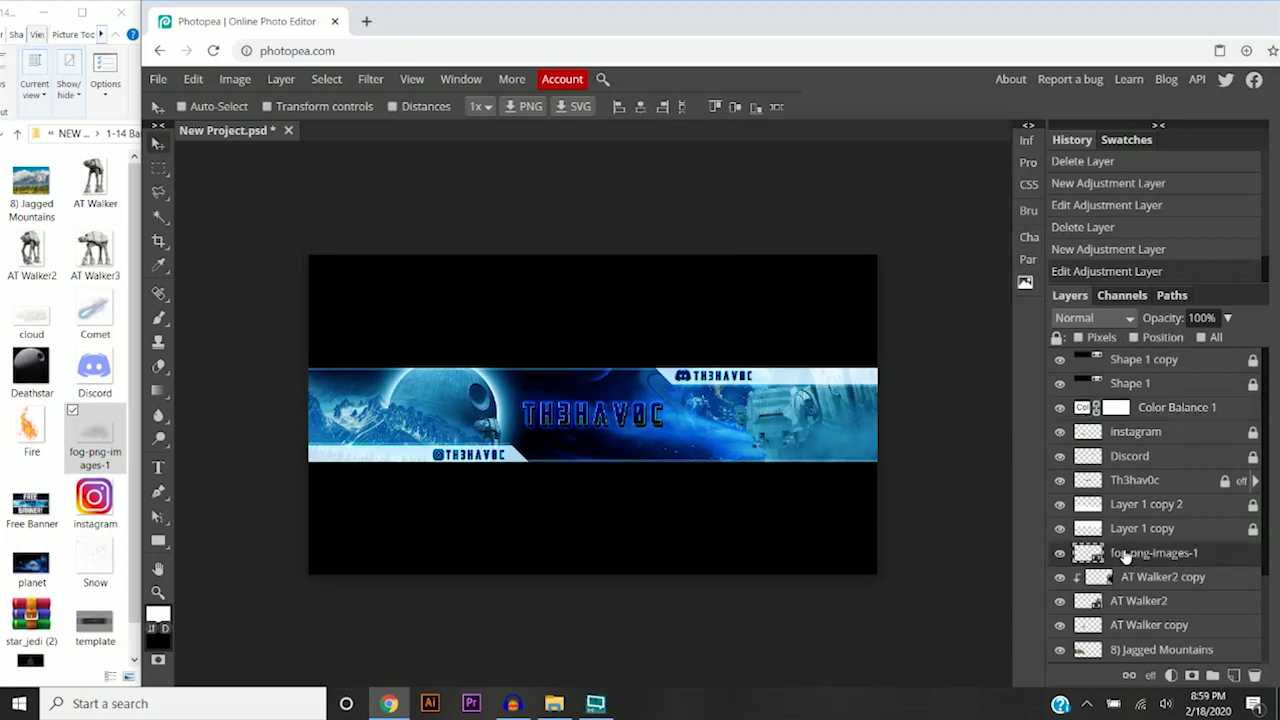
left_click(231, 82)
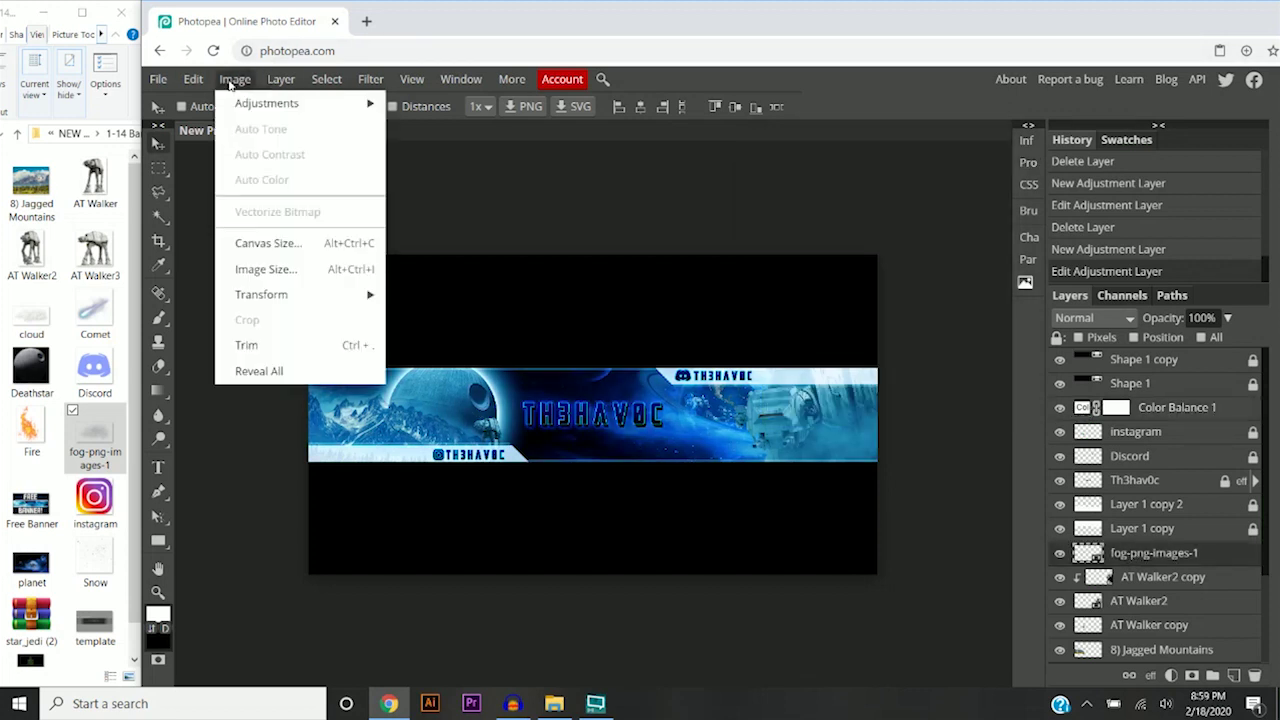
mouse_move(251, 108)
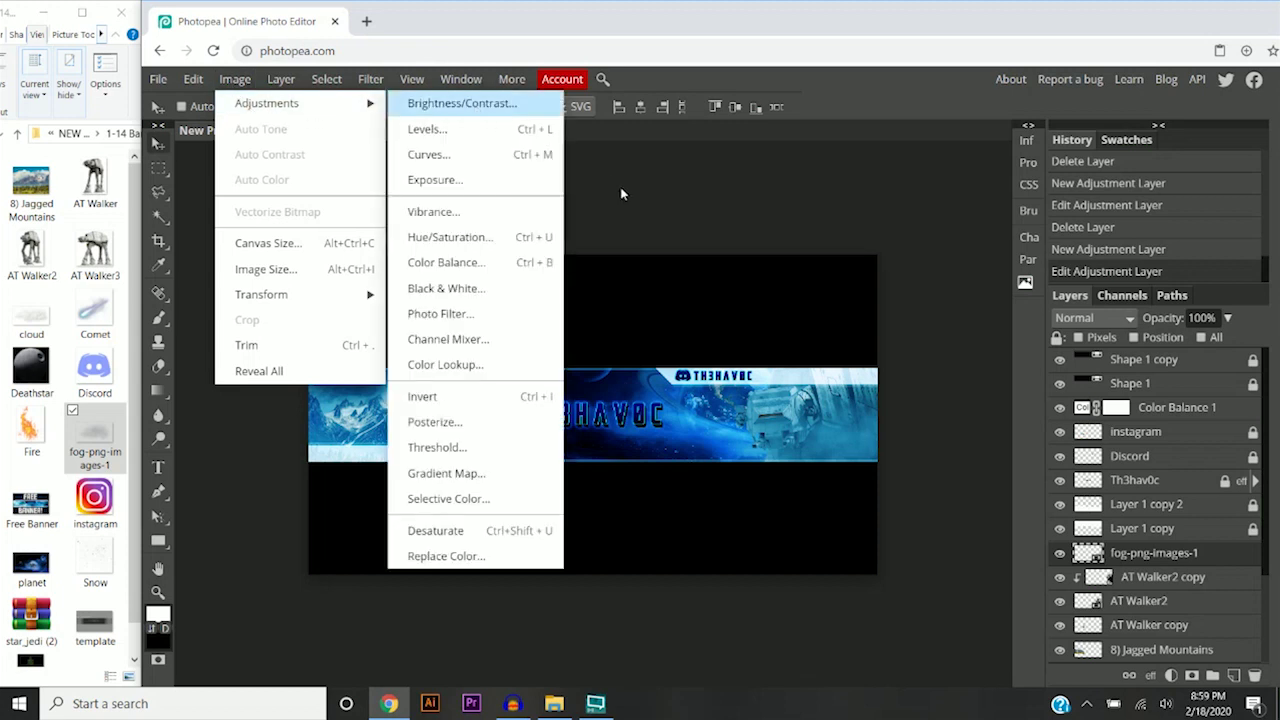
key("Return")
left_click_drag(531, 211, 1106, 185)
left_click_drag(973, 234, 1056, 234)
key("Return")
Draw a thin closed laser beam with the Pen tool from the large walker's left lower gun diagonally past the banner's lower edge, and fill it cyan
scroll(840, 450, "up", 5)
key("p")
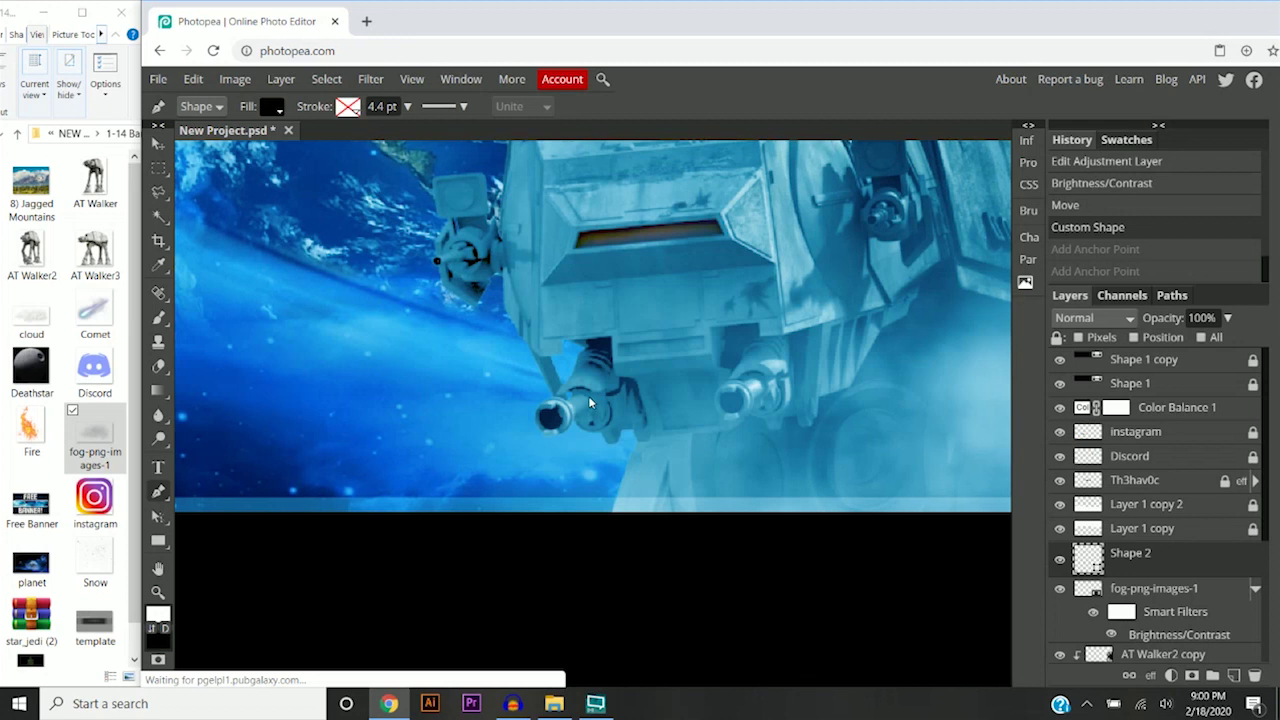
left_click(590, 403)
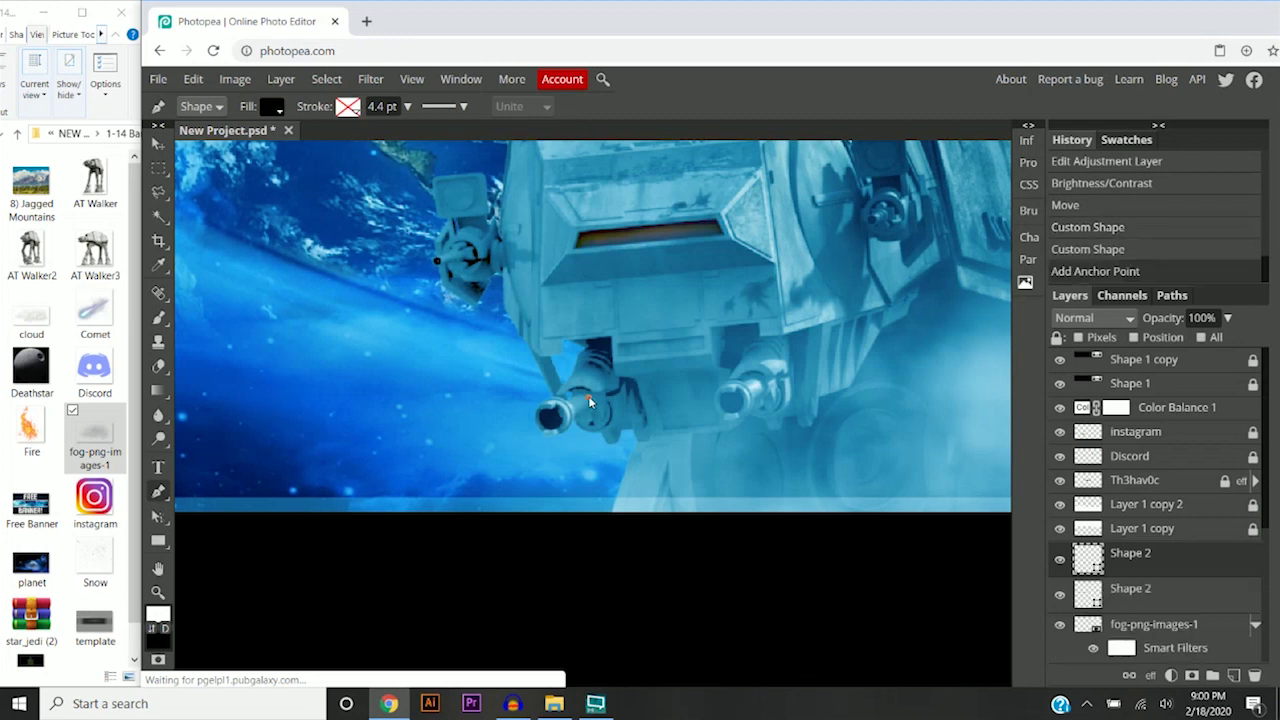
left_click(343, 543)
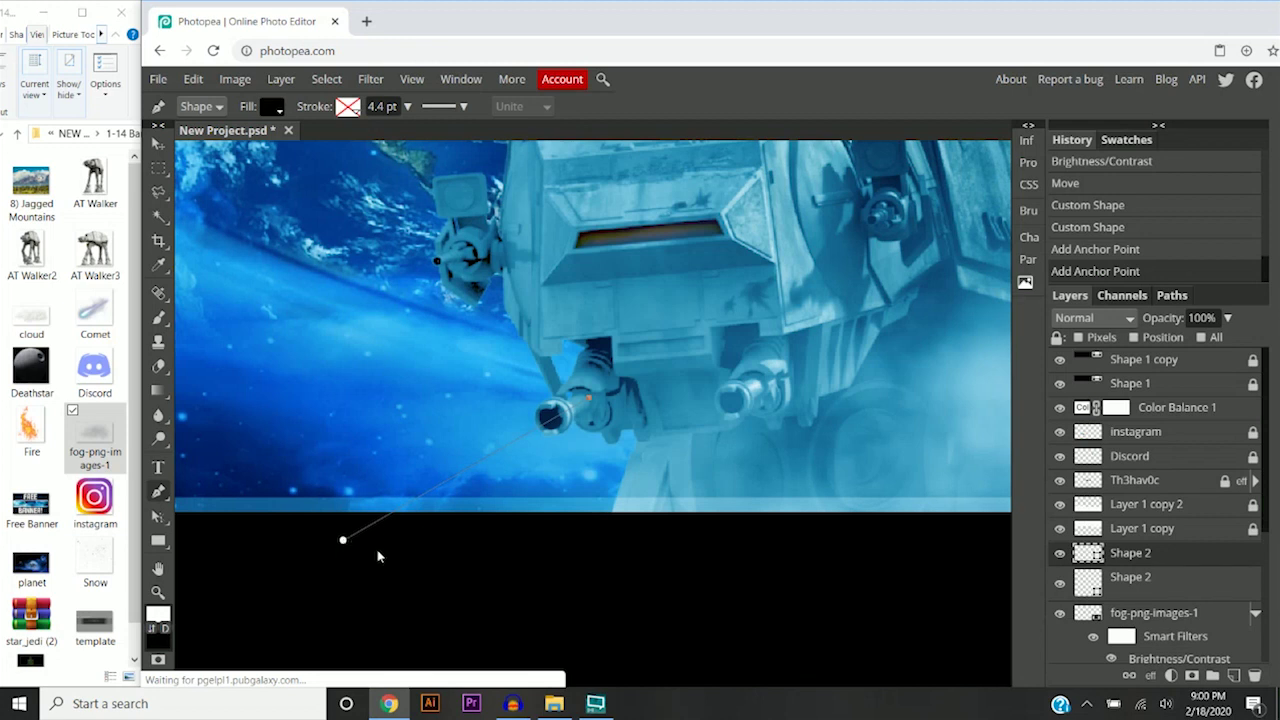
left_click(344, 543)
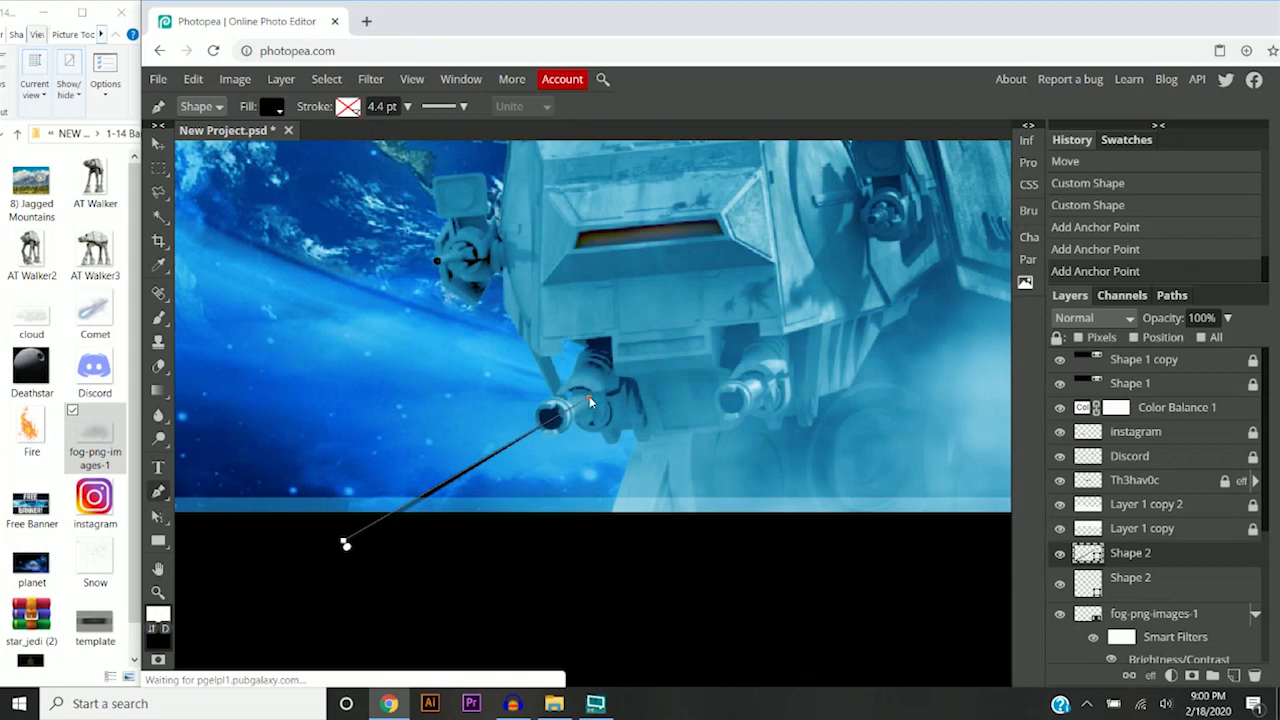
left_click(589, 396)
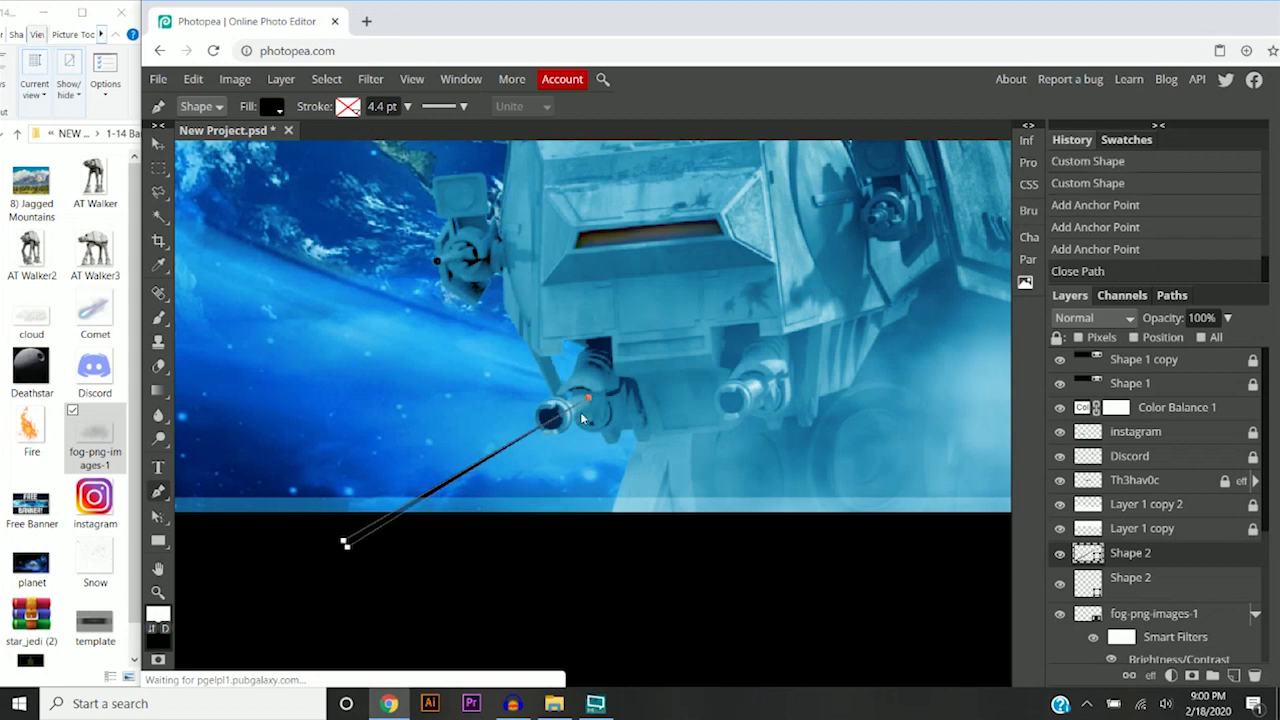
left_click(272, 107)
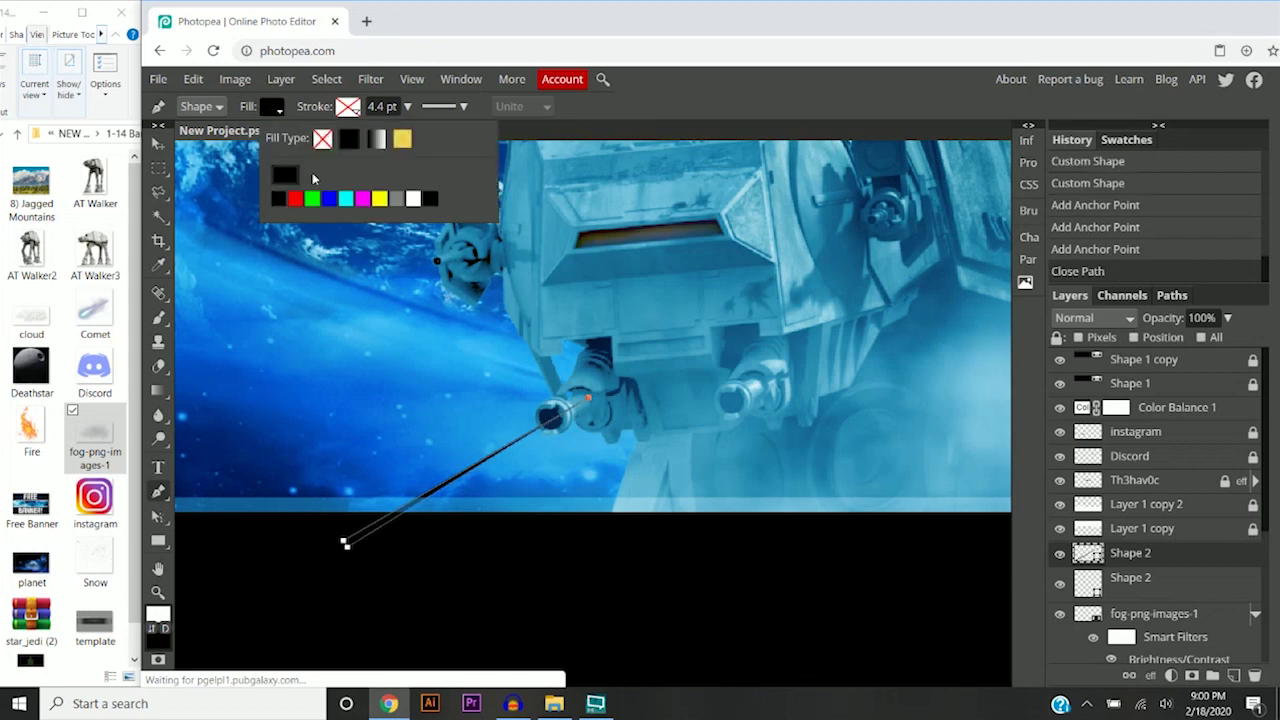
left_click(345, 200)
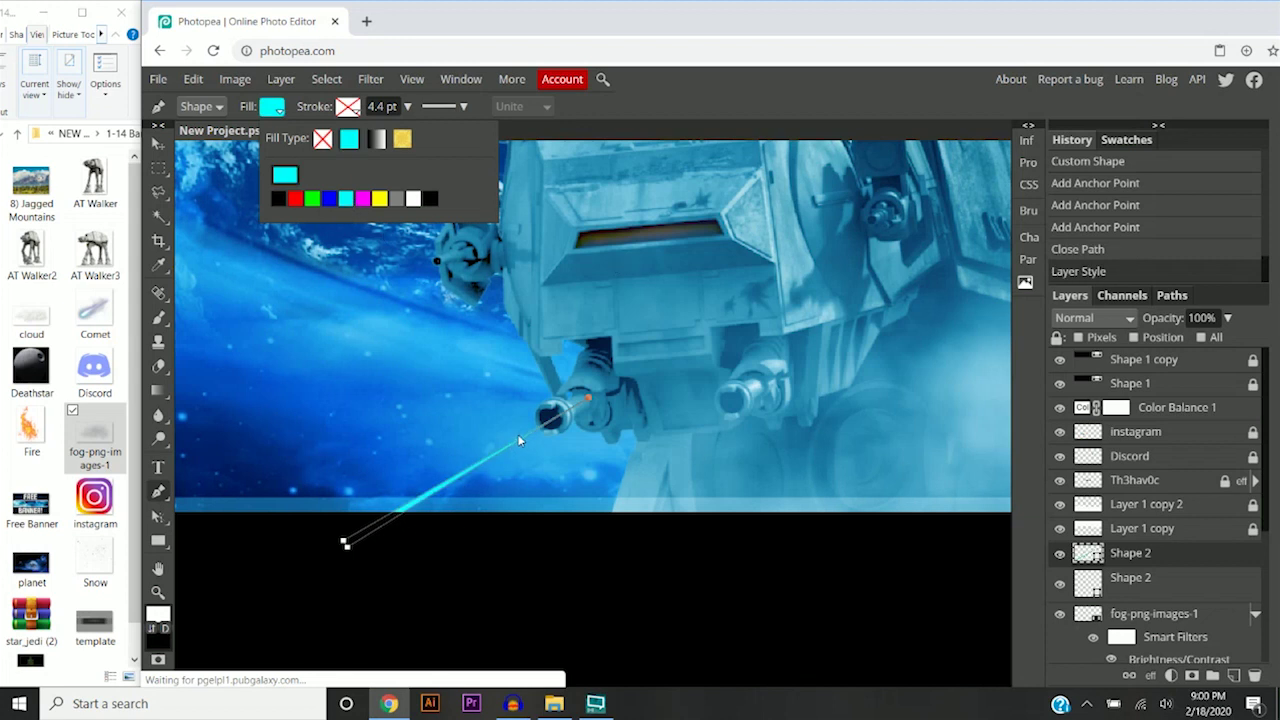
Add an Outer Glow layer style to the cyan laser beam's Shape 2 layer and reduce the glow's size
left_click(158, 143)
right_click(1145, 555)
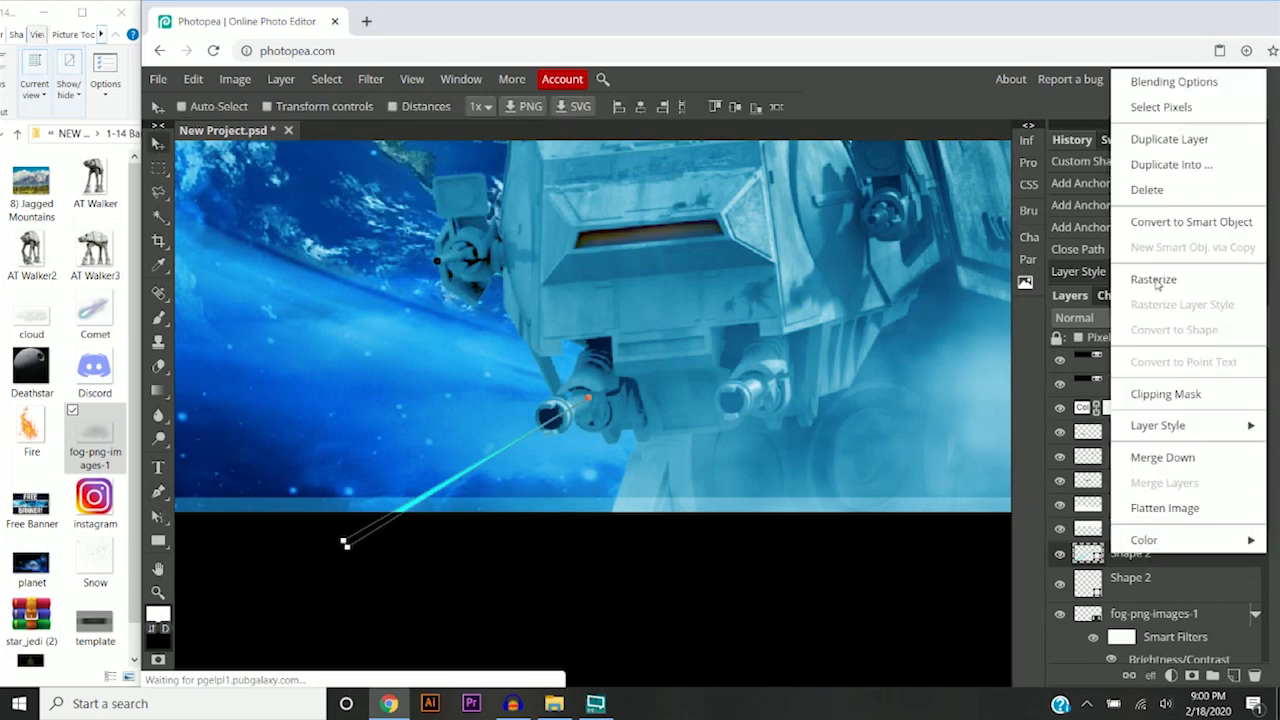
left_click(1165, 82)
left_click_drag(573, 193, 1043, 180)
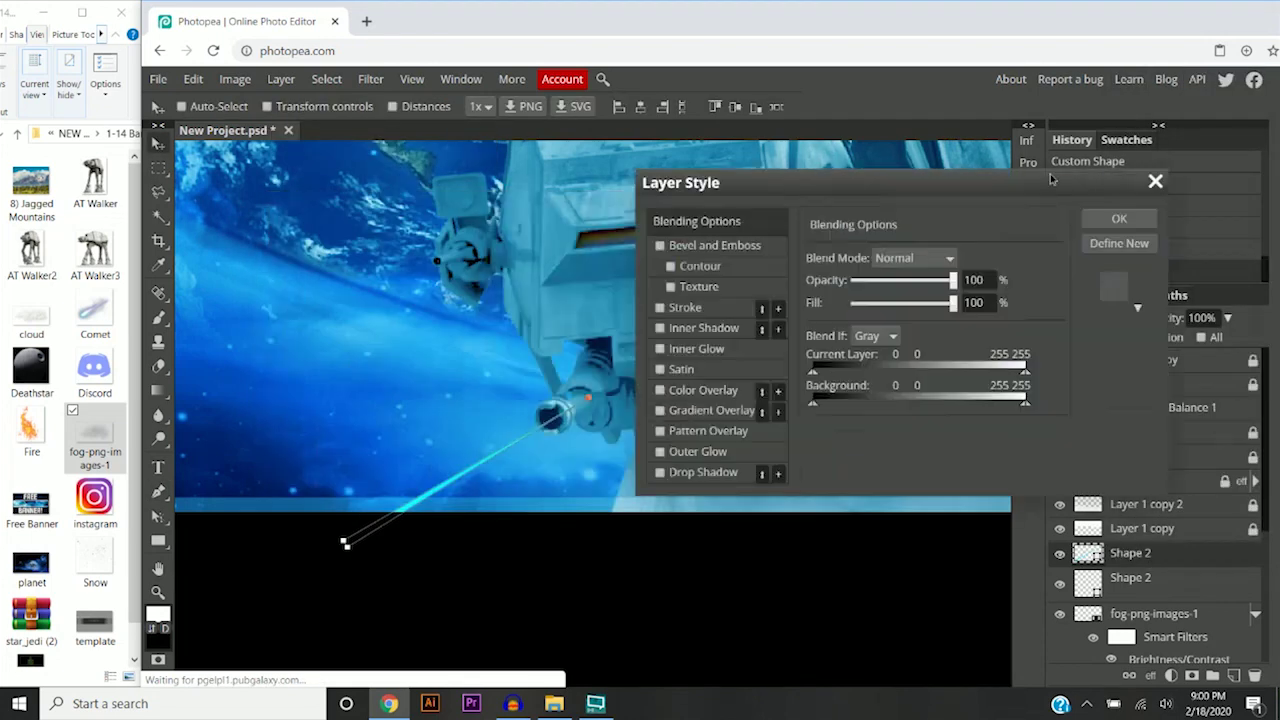
left_click(795, 446)
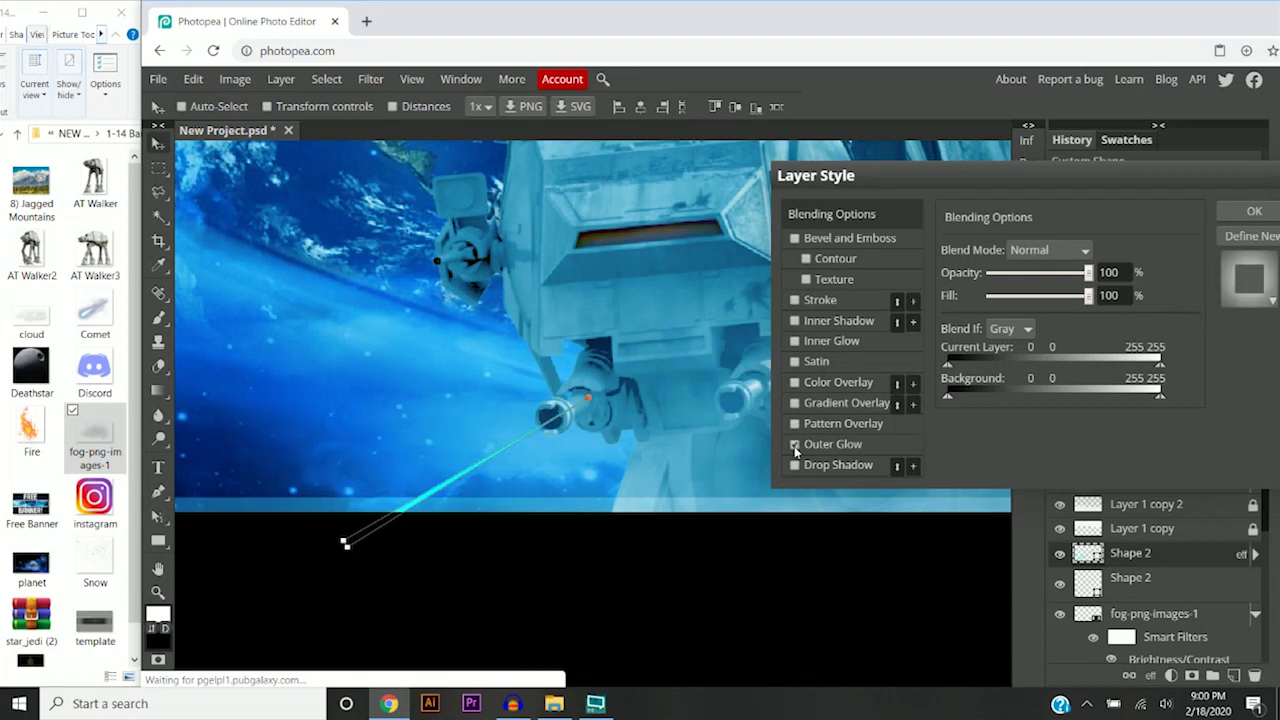
left_click(818, 447)
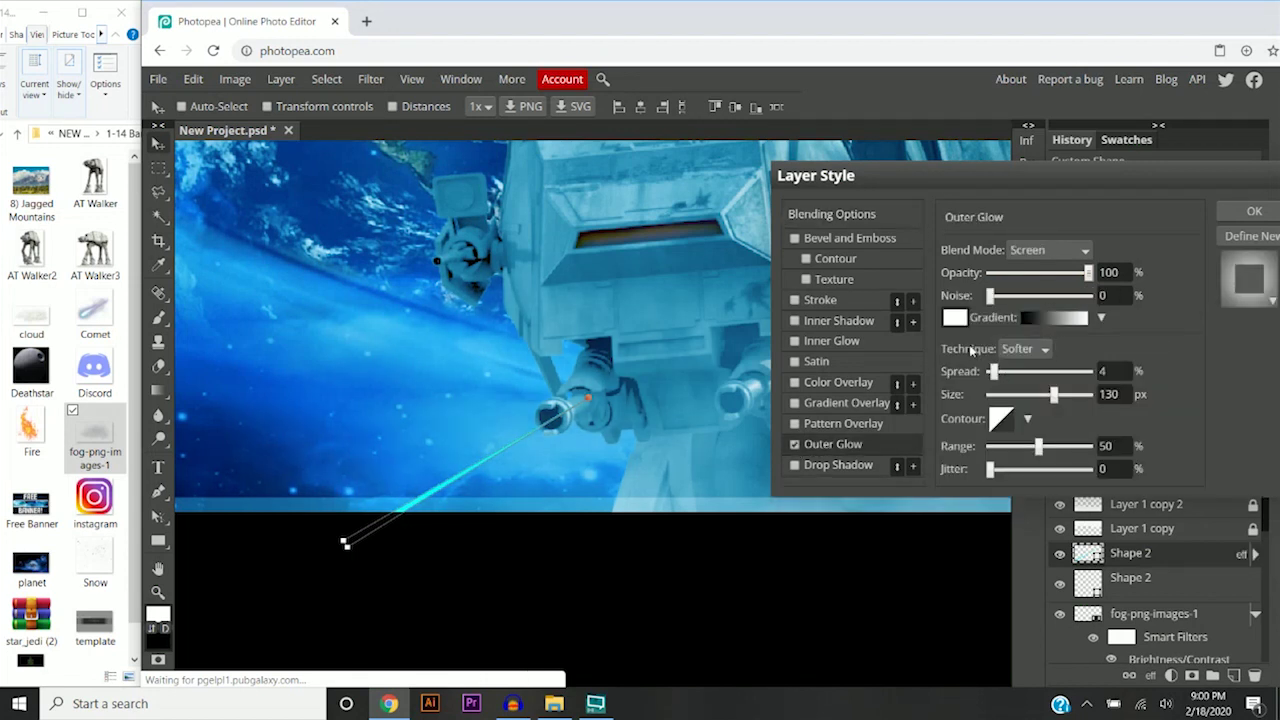
left_click_drag(1052, 397, 999, 395)
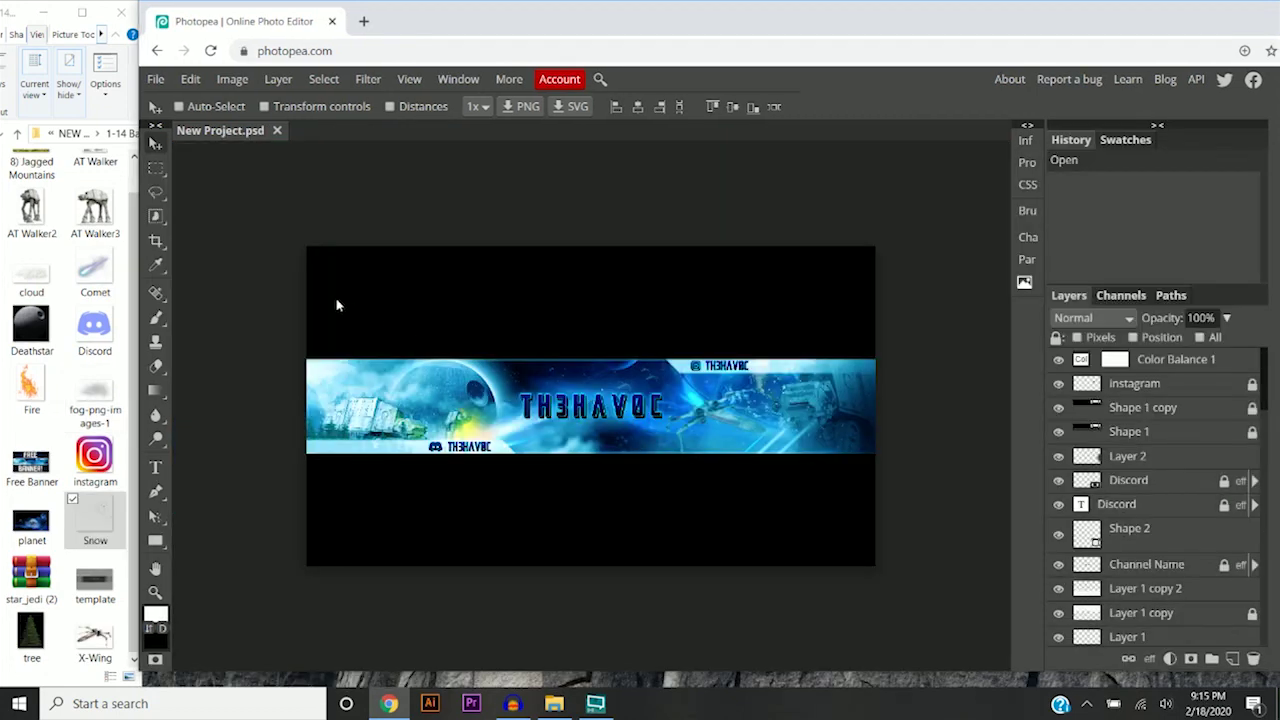
Save the finished banner project as a PSD file
scroll(337, 305, "up", 2)
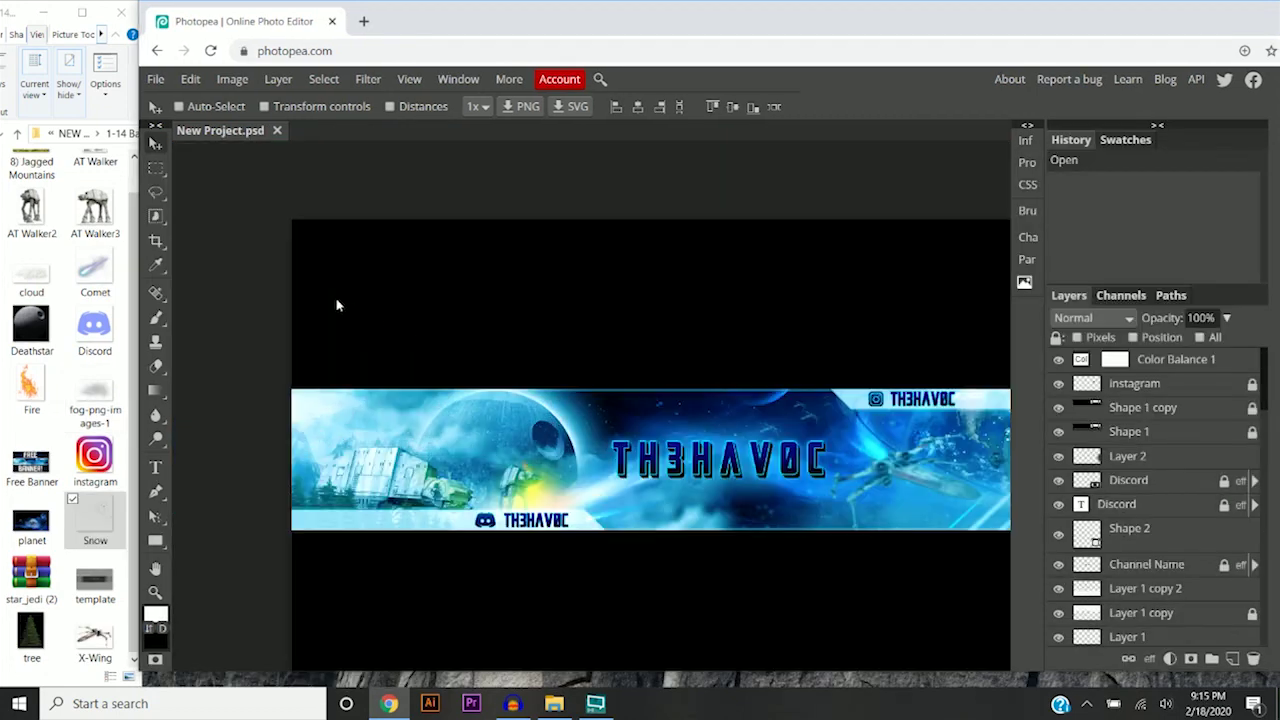
left_click(151, 81)
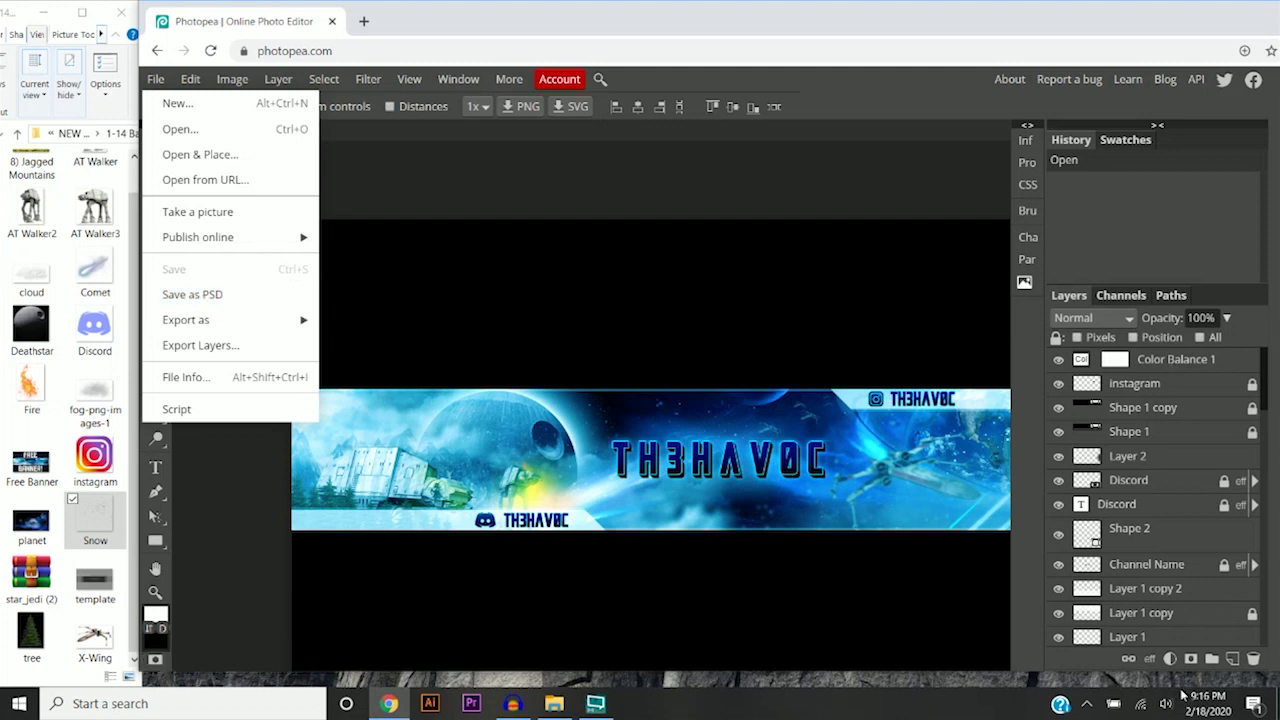
left_click(212, 298)
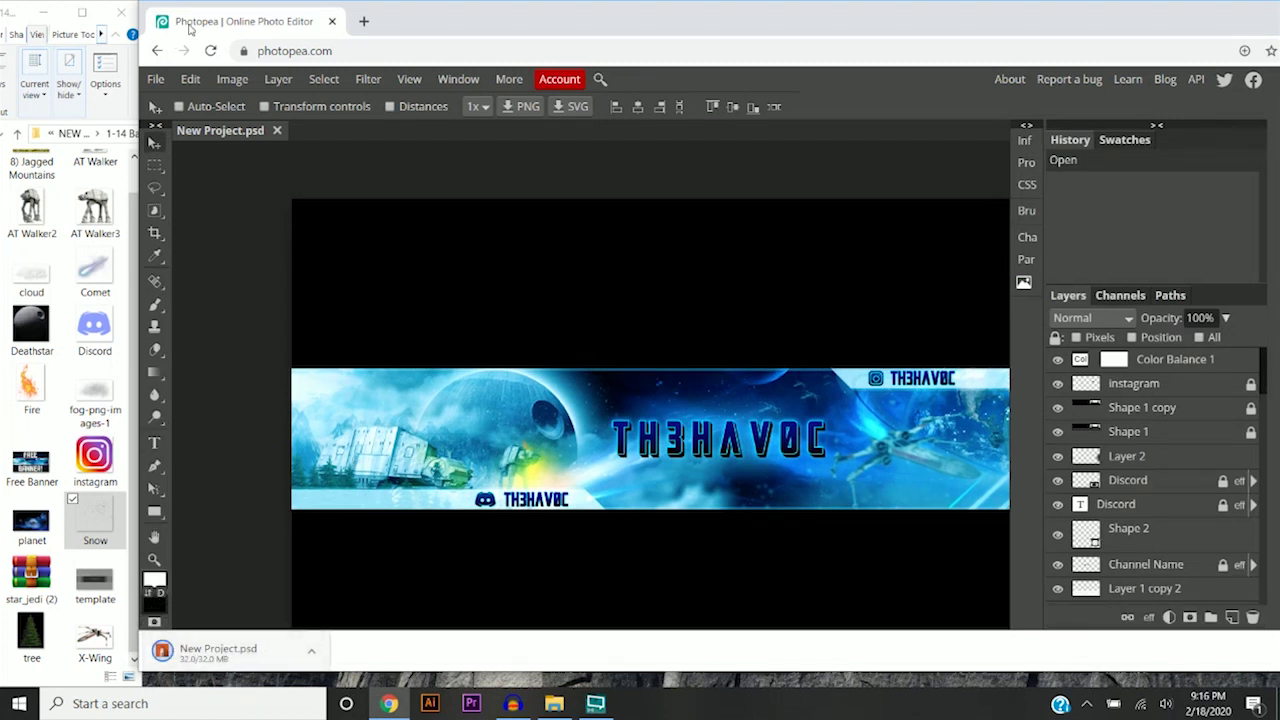
Export the banner as a 2560 x 1440 px PNG at 100% quality
left_click(158, 80)
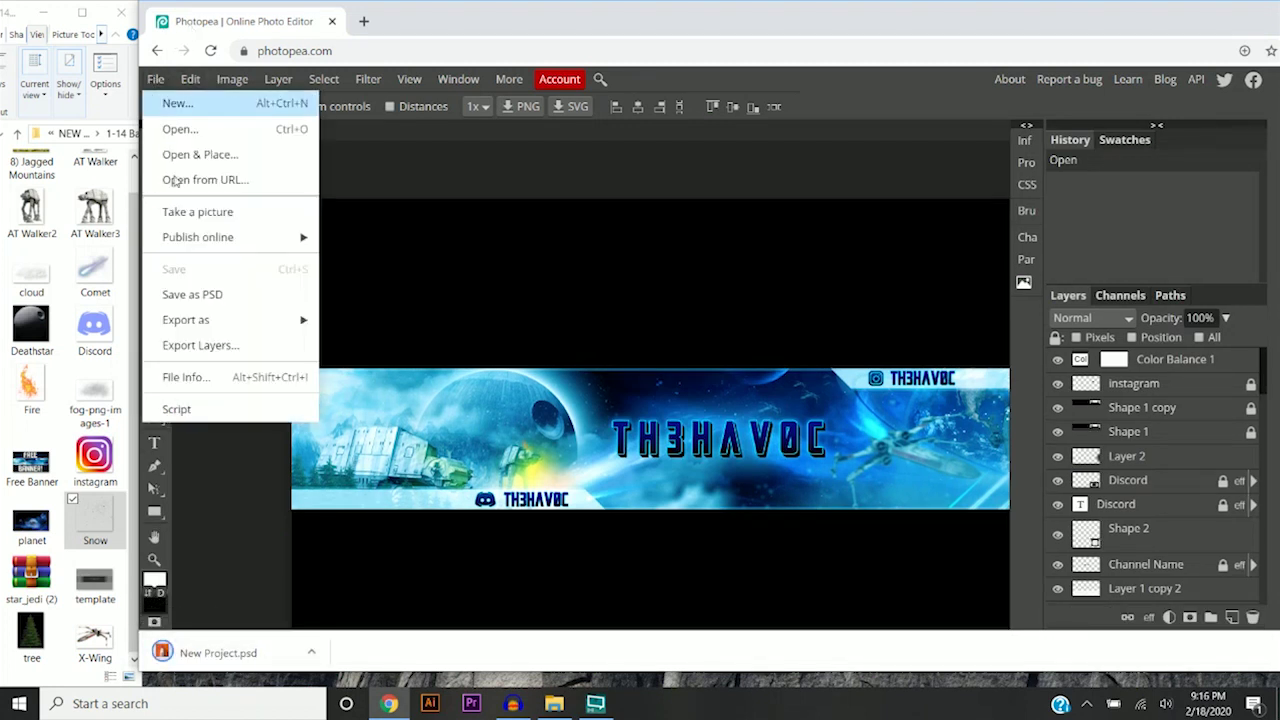
mouse_move(242, 321)
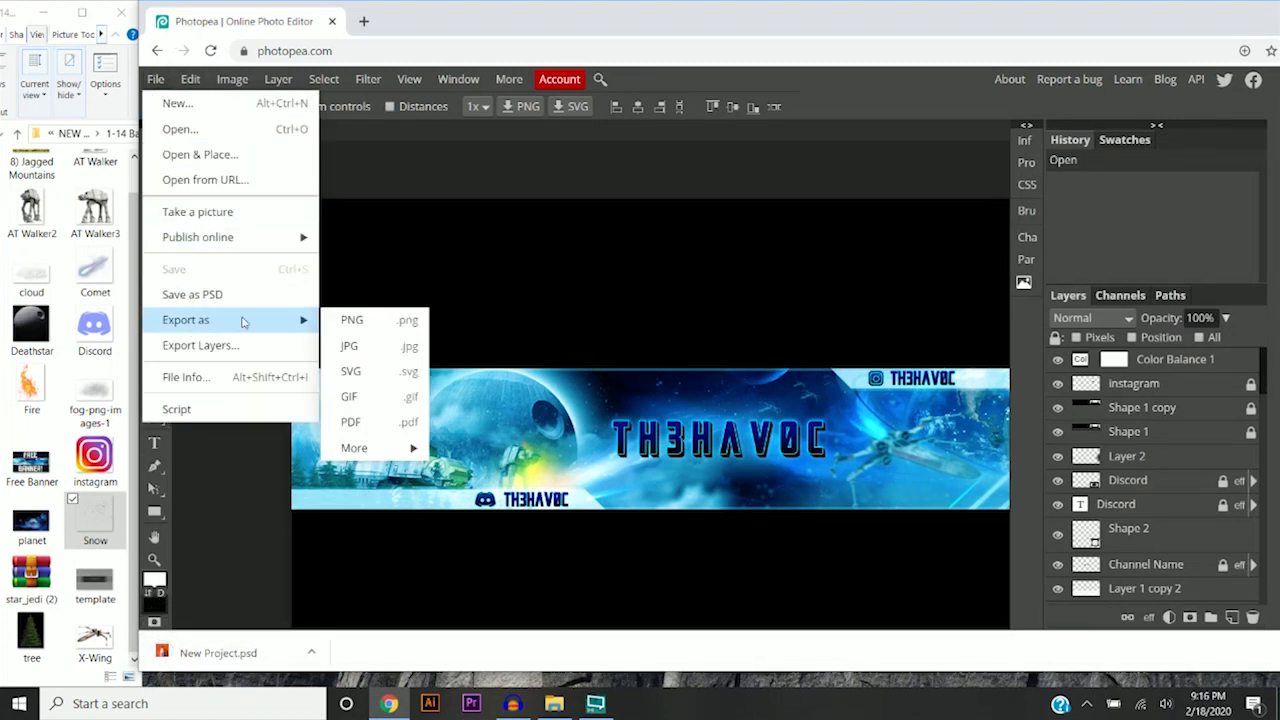
left_click(363, 321)
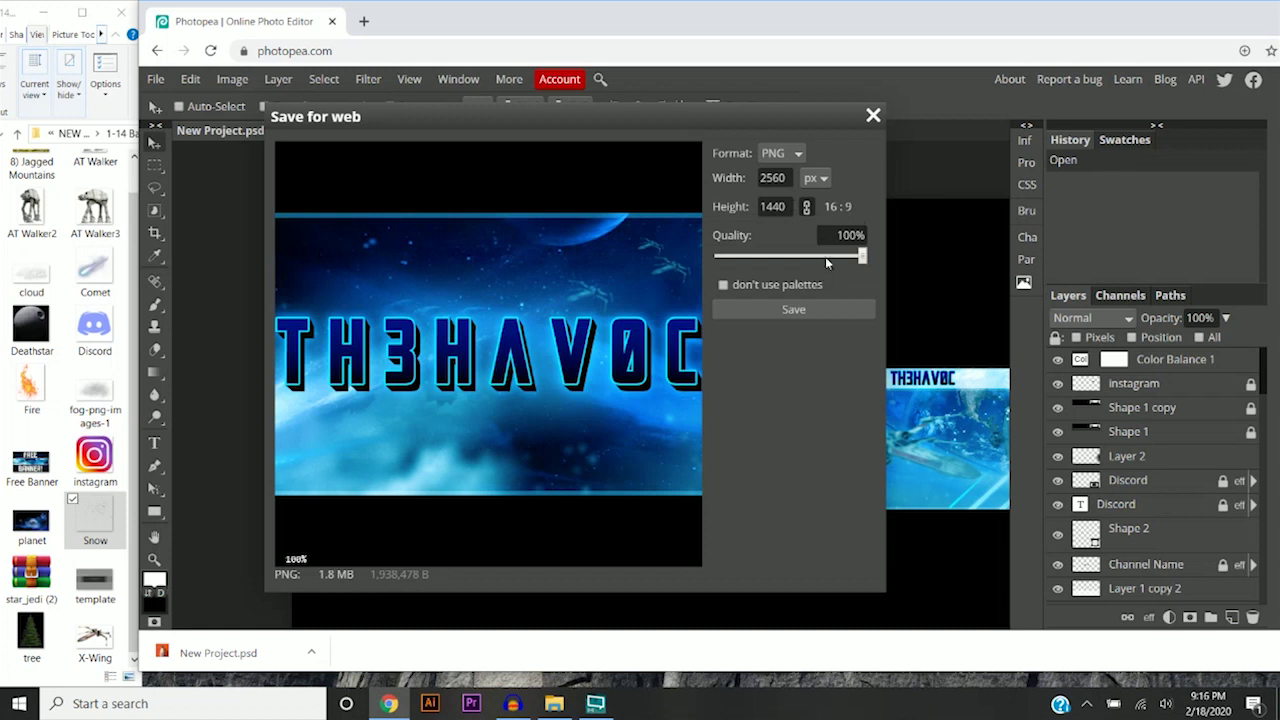
left_click(787, 308)
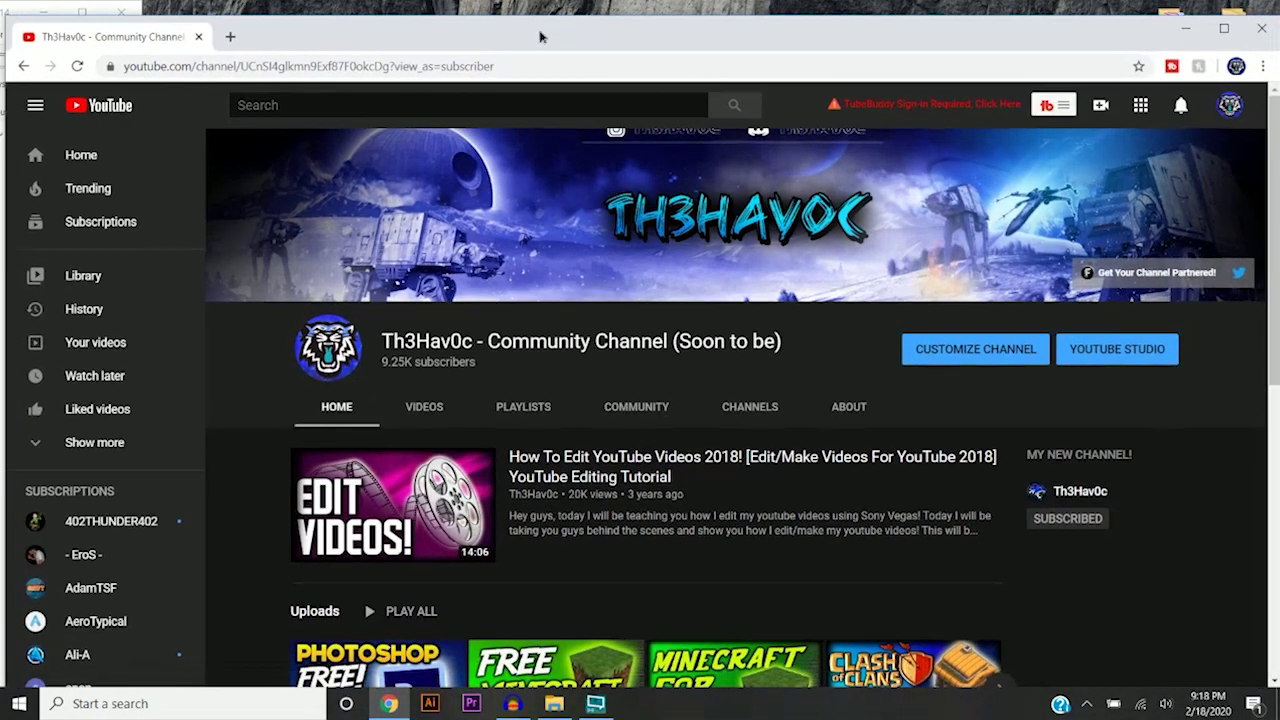
Switch to the YouTube channel page, open the channel art editor and upload the banner image from the desktop
left_click_drag(540, 37, 539, 62)
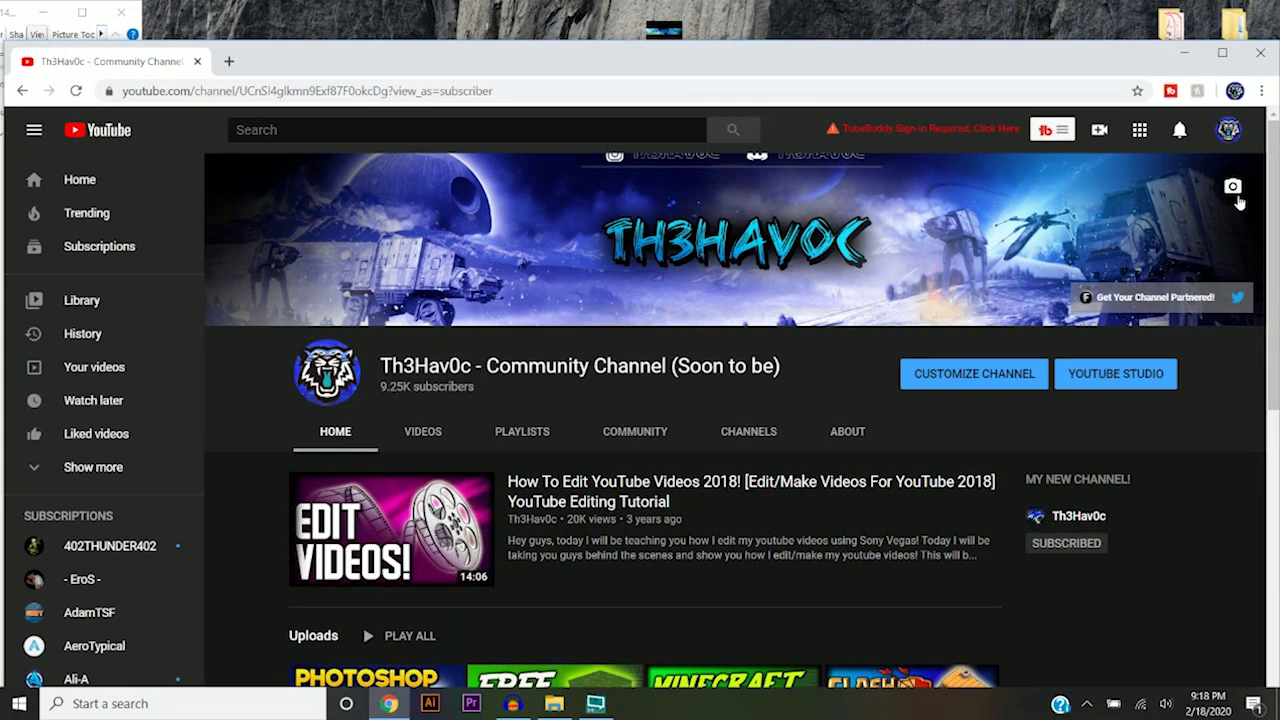
mouse_move(738, 258)
left_click(1233, 189)
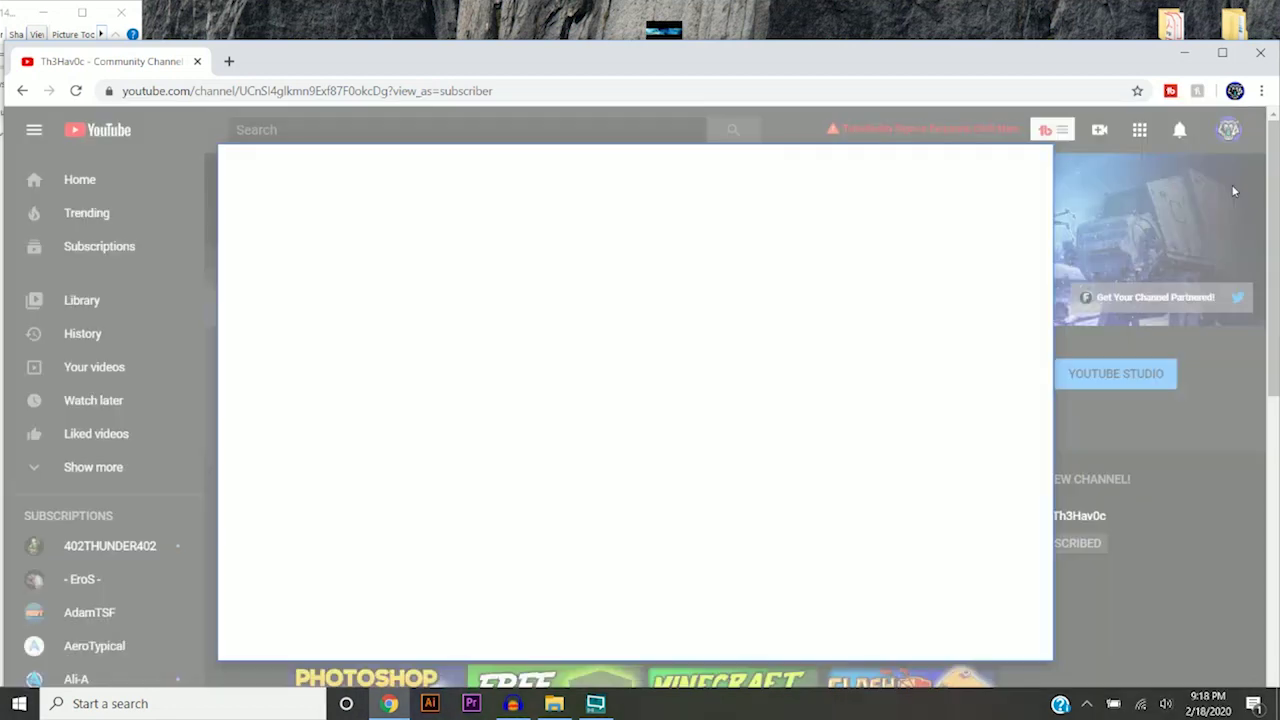
left_click_drag(663, 30, 598, 432)
left_click_drag(604, 421, 605, 423)
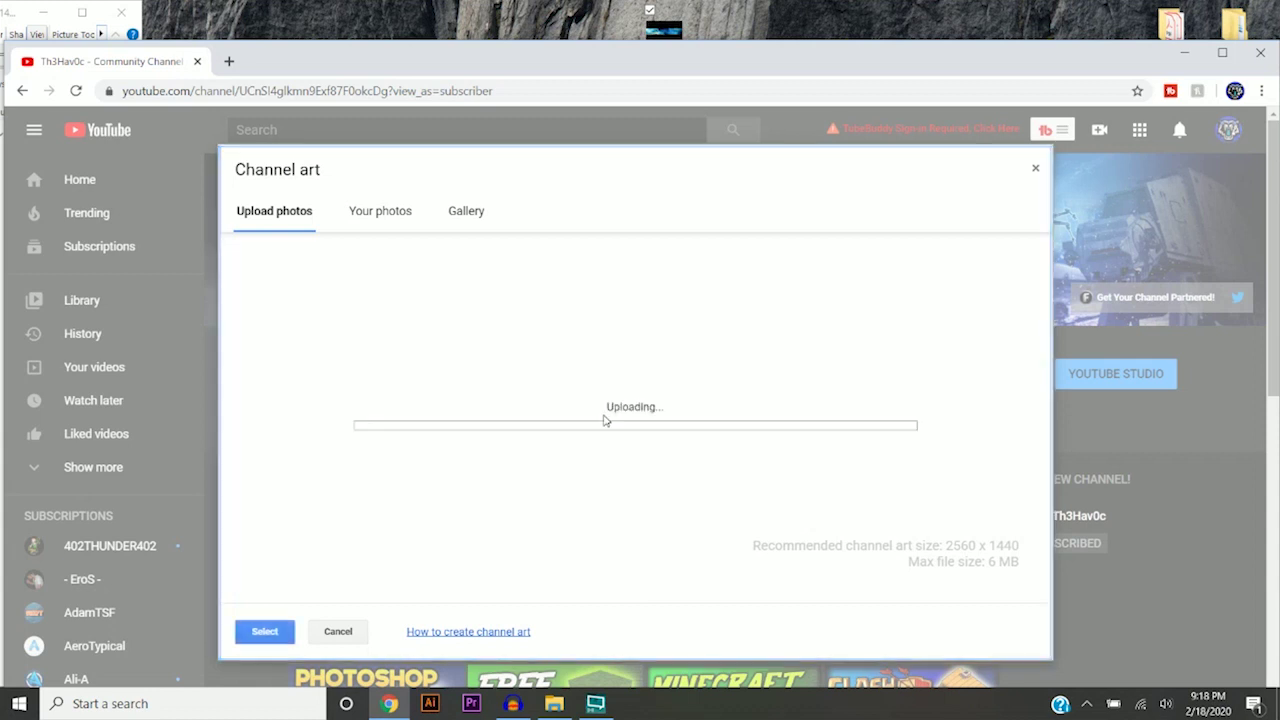